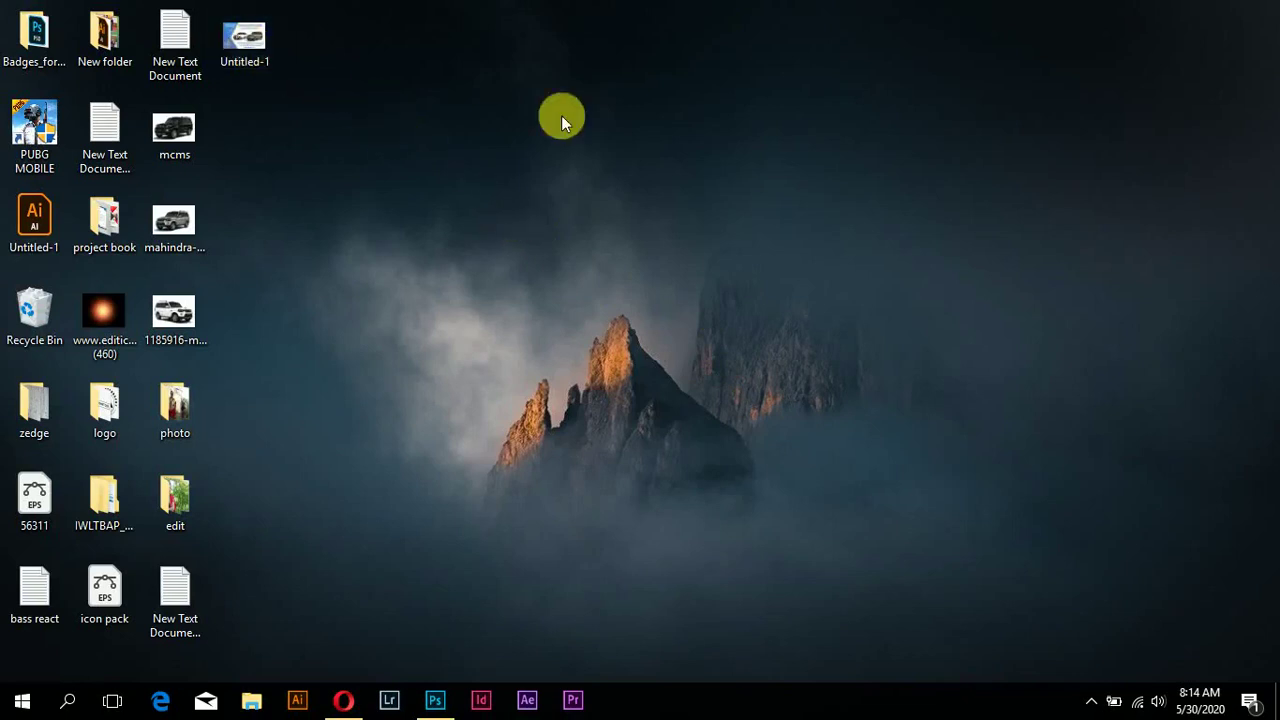
Step: View the Untitled-1 sample card image enlarged, then close it
click(245, 40)
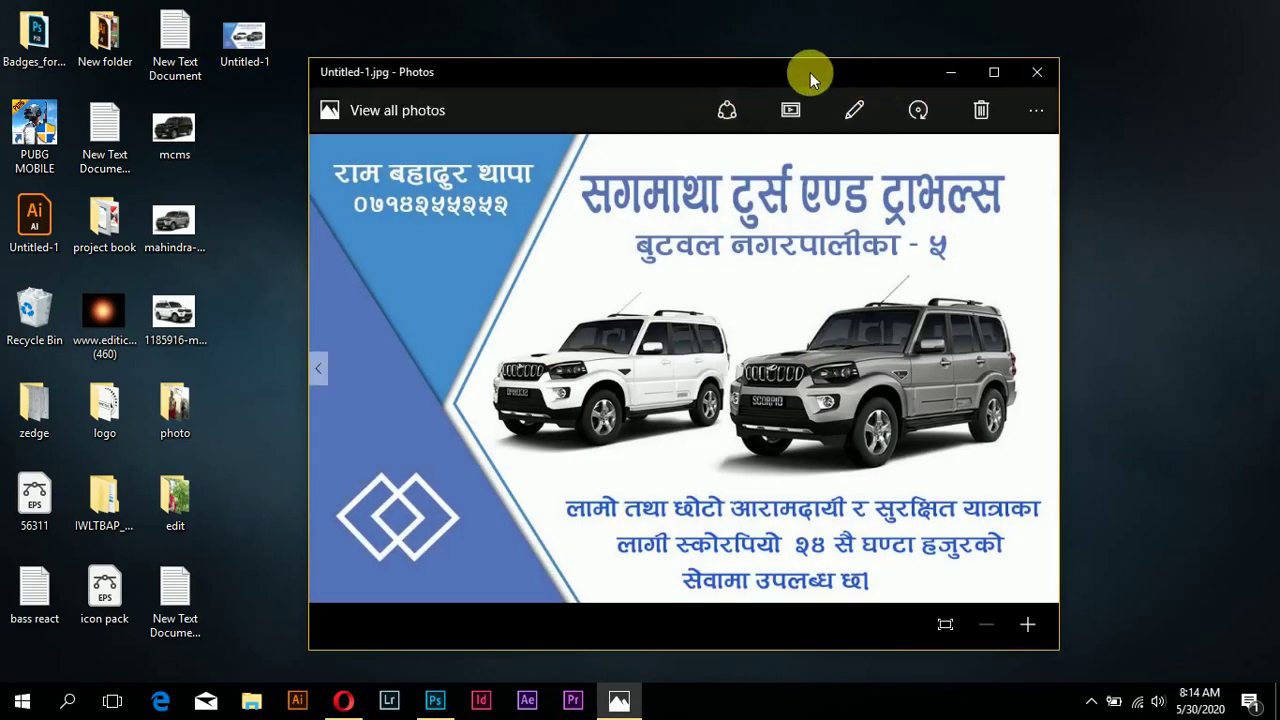
double_click(810, 71)
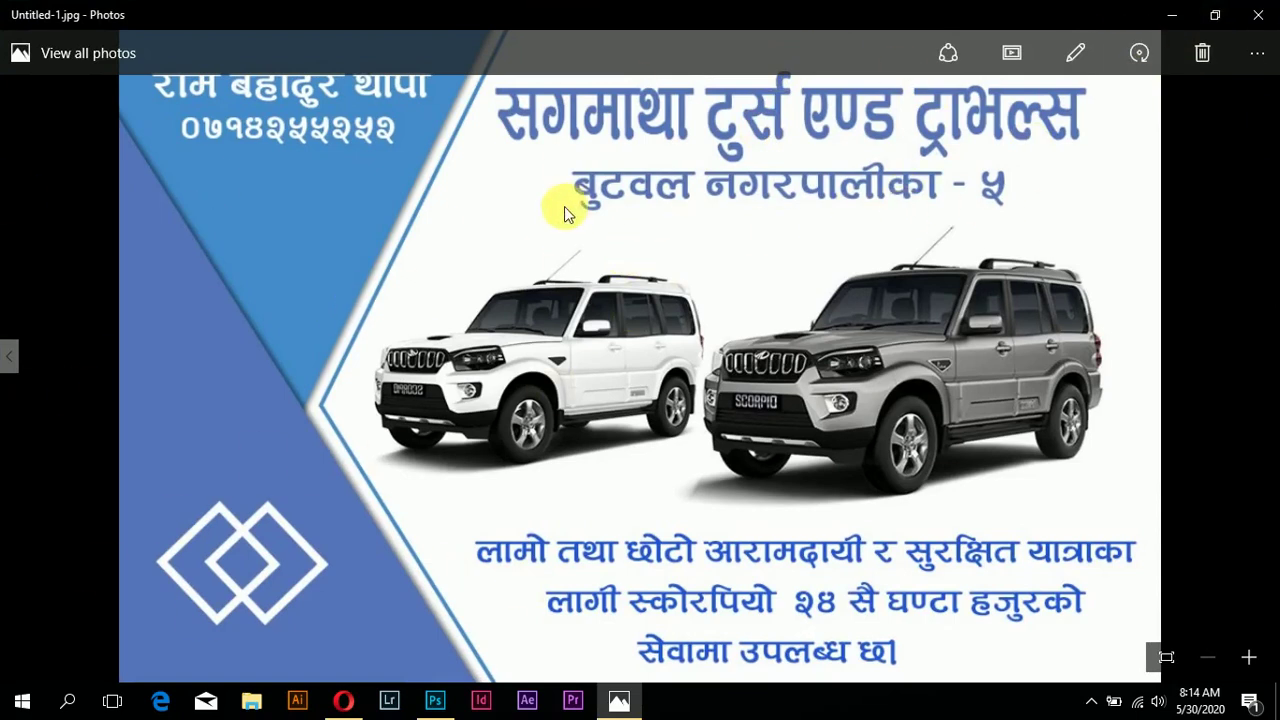
click(1258, 14)
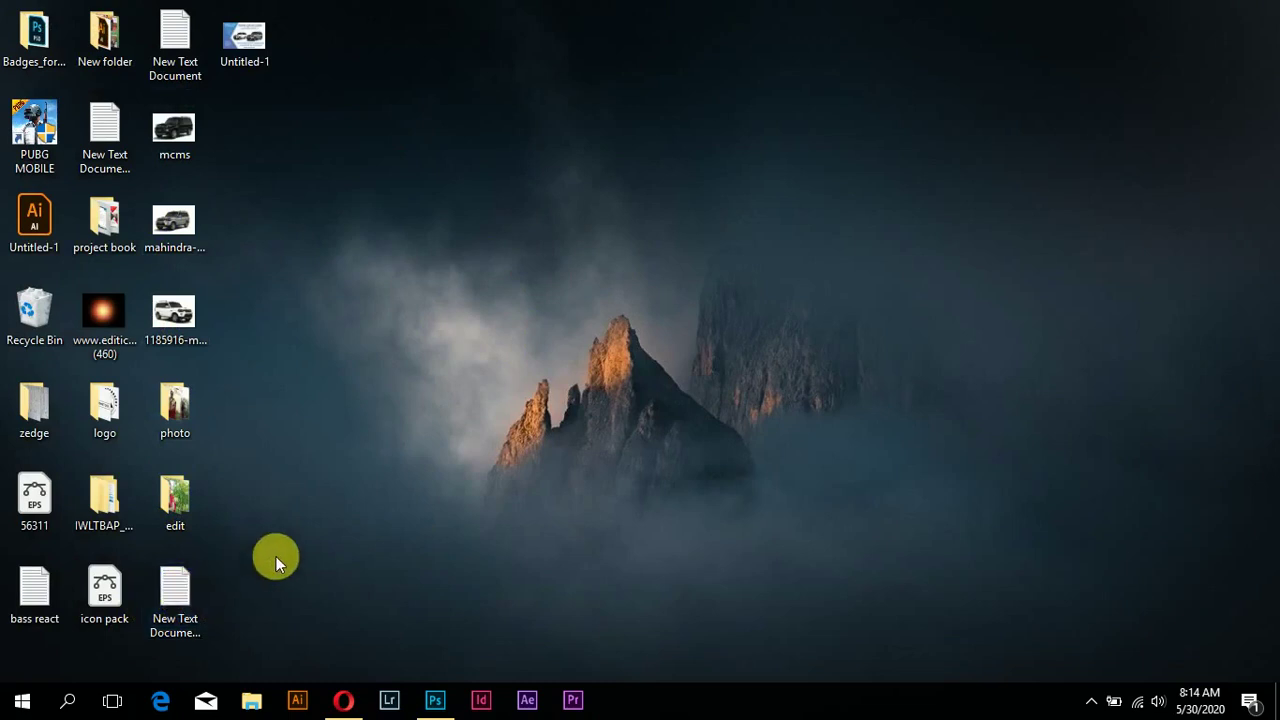
Step: Refresh the desktop twice from its context menu
right_click(383, 238)
click(437, 290)
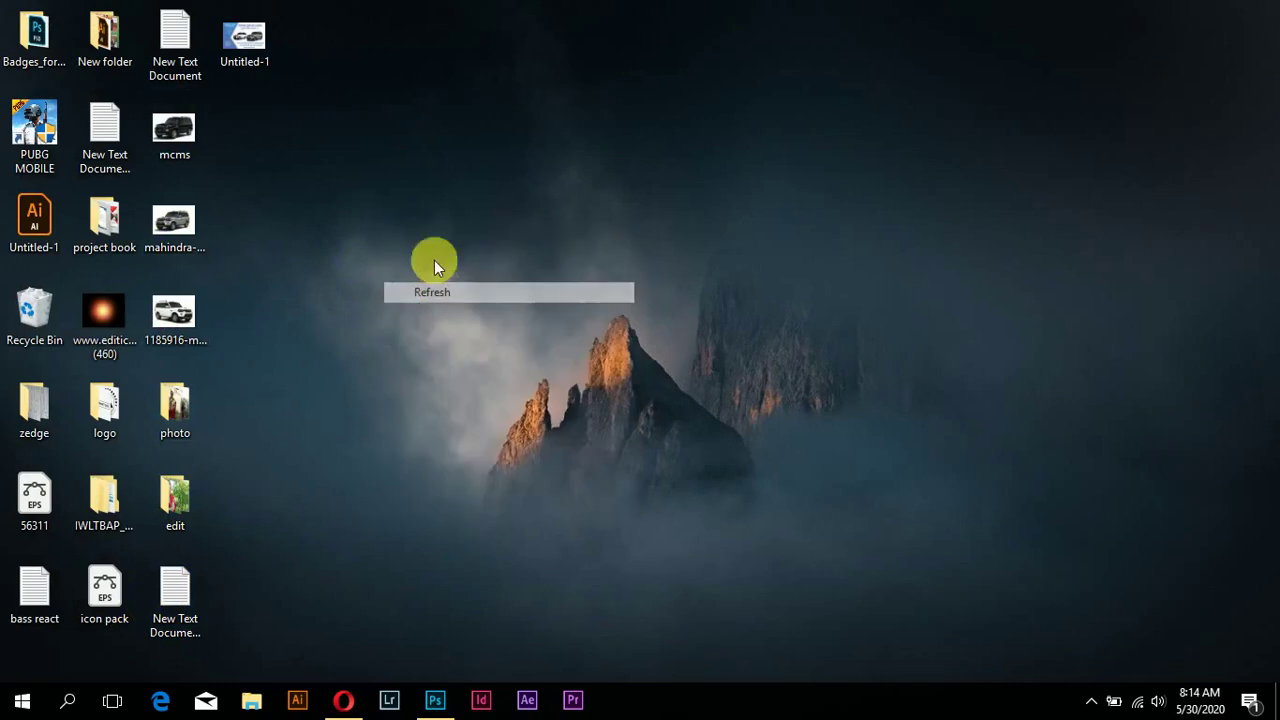
right_click(428, 229)
click(482, 284)
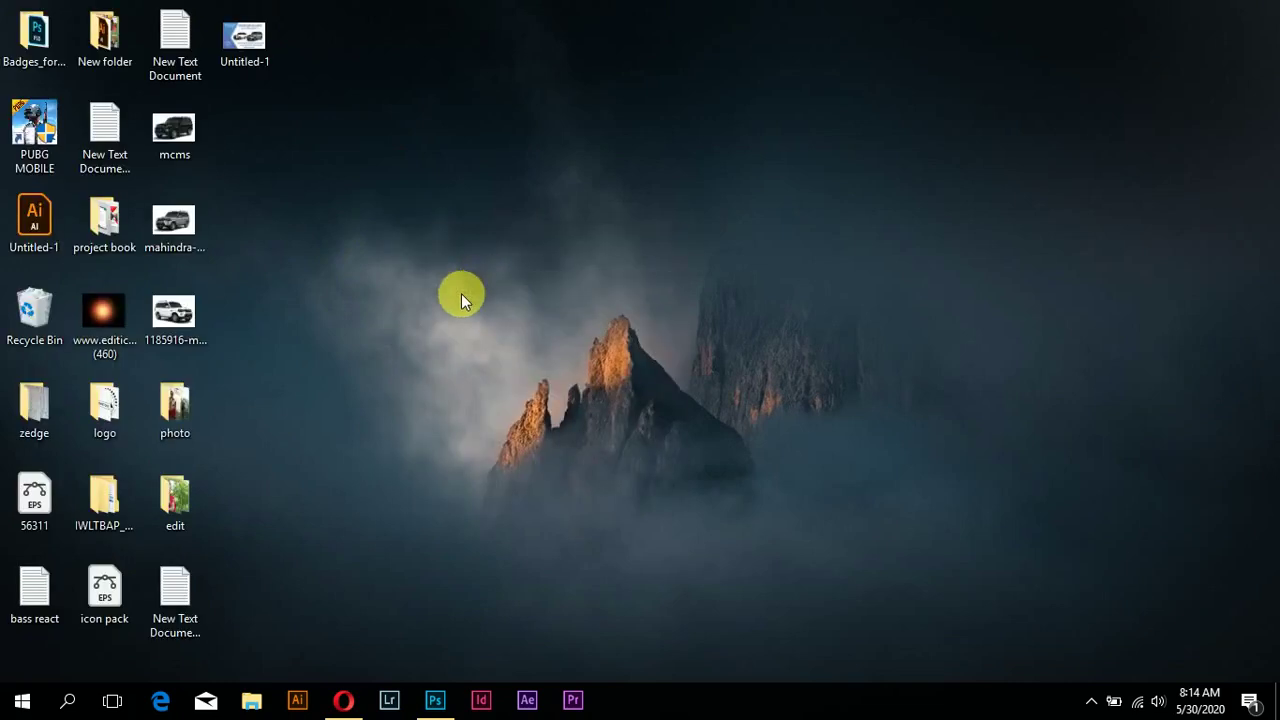
mouse_move(175, 600)
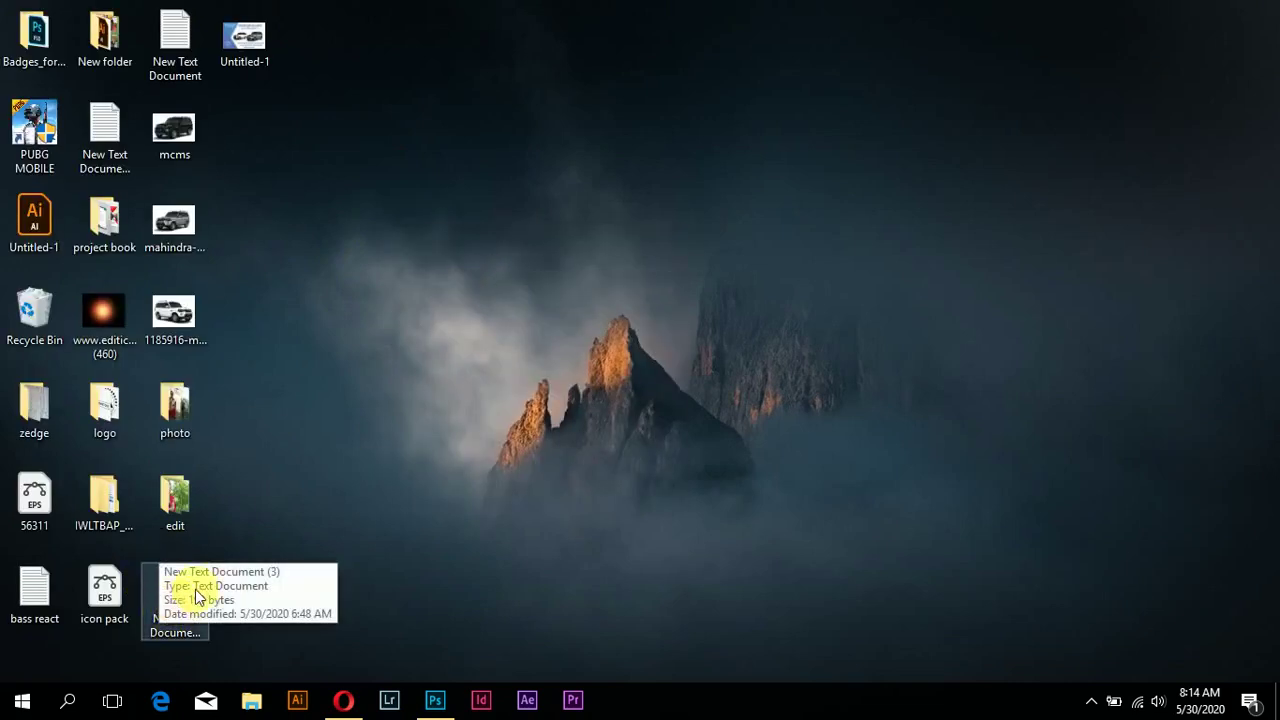
Step: Open New Text Document (3) in Notepad, review the Nepali wording, and minimize it
double_click(191, 578)
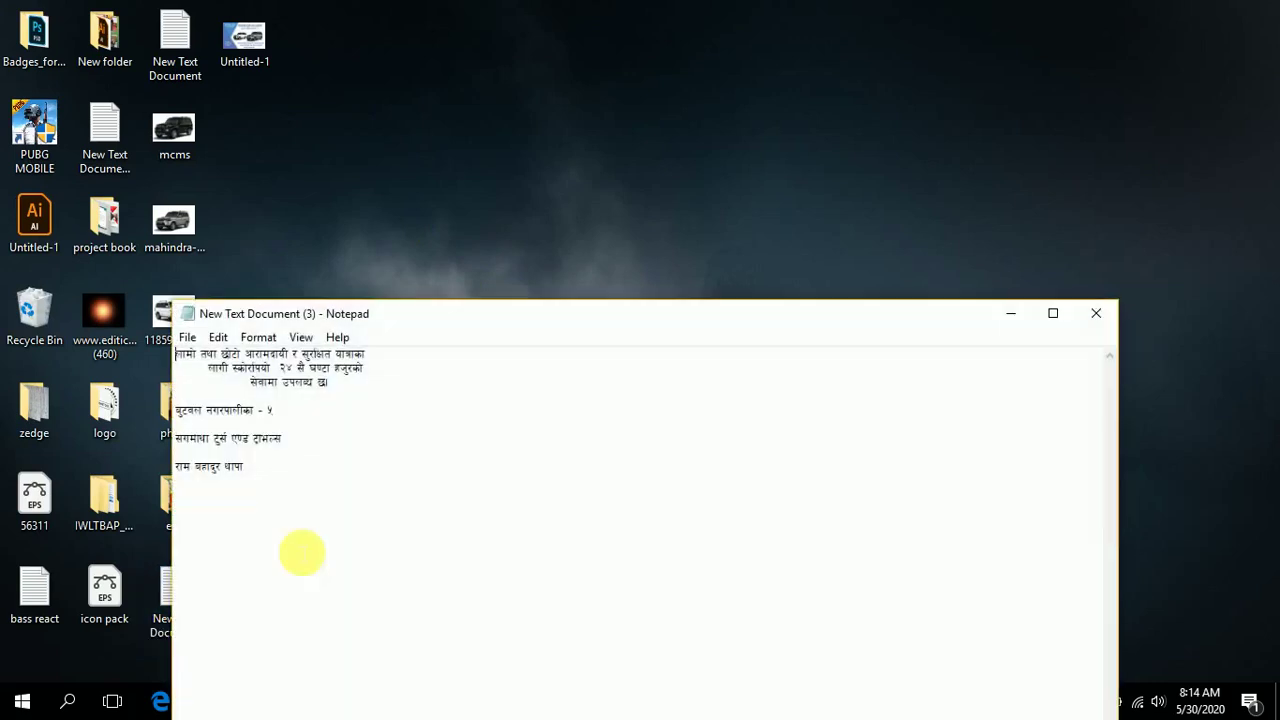
drag(391, 314, 510, 178)
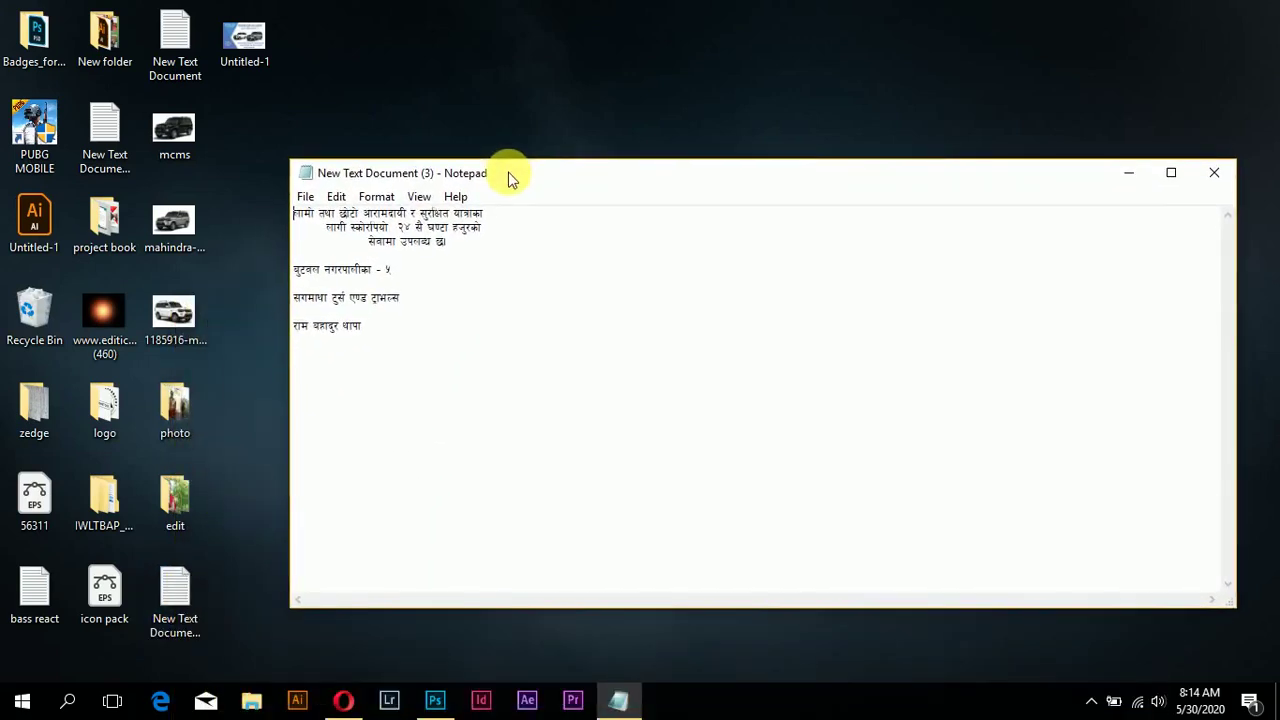
mouse_move(400, 340)
mouse_down()
mouse_move(295, 318)
mouse_move(257, 186)
mouse_up()
click(467, 305)
drag(675, 187, 658, 190)
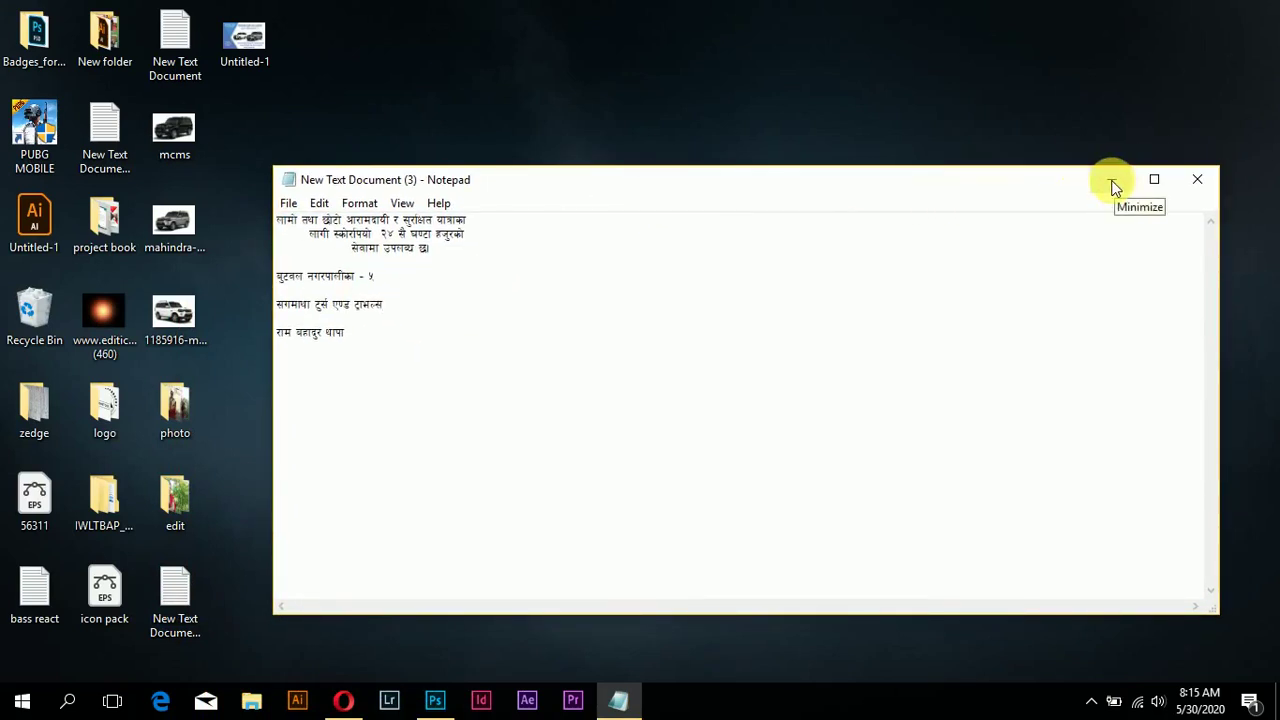
click(1113, 178)
click(435, 700)
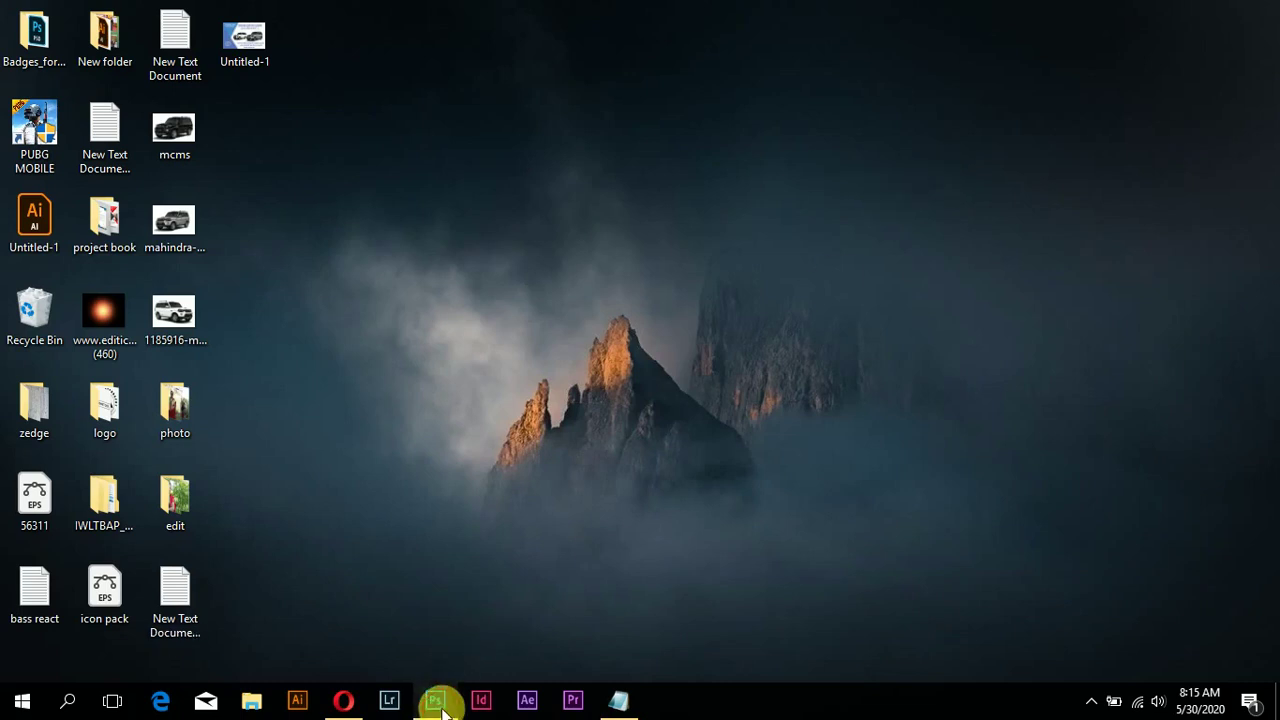
Step: Create a new 88 × 55 mm document at 300 ppi
click(76, 14)
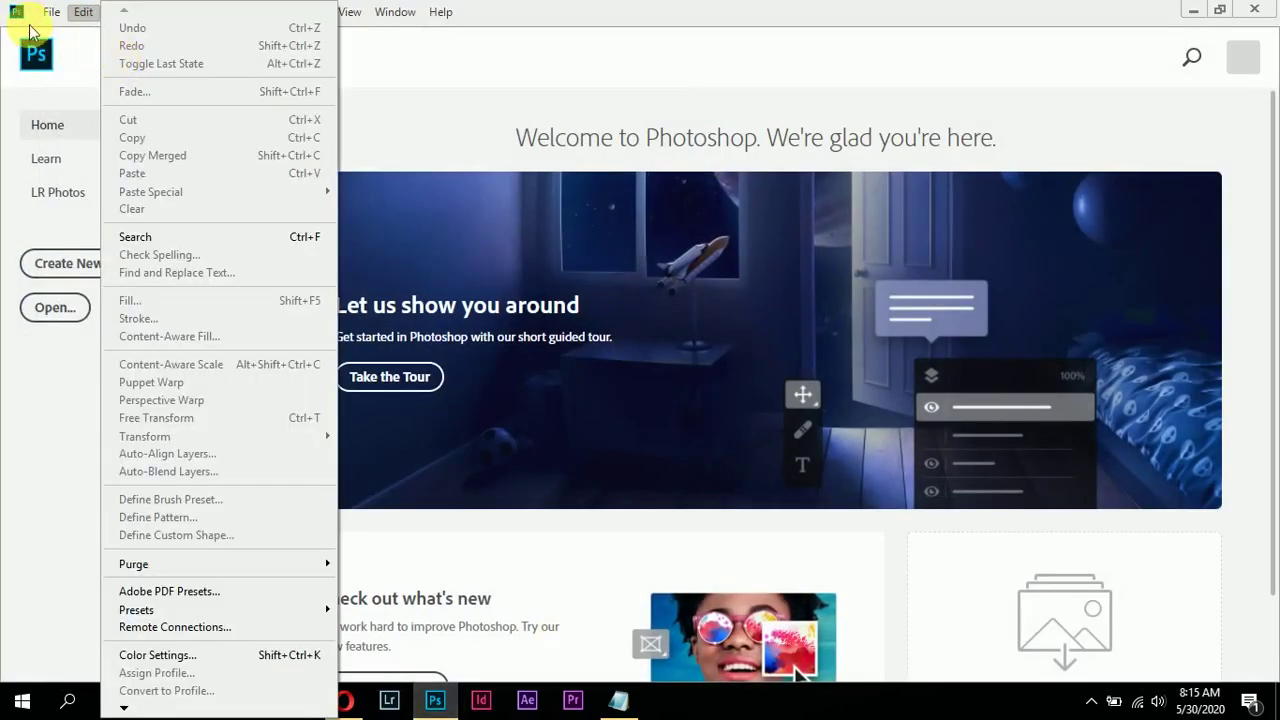
click(70, 33)
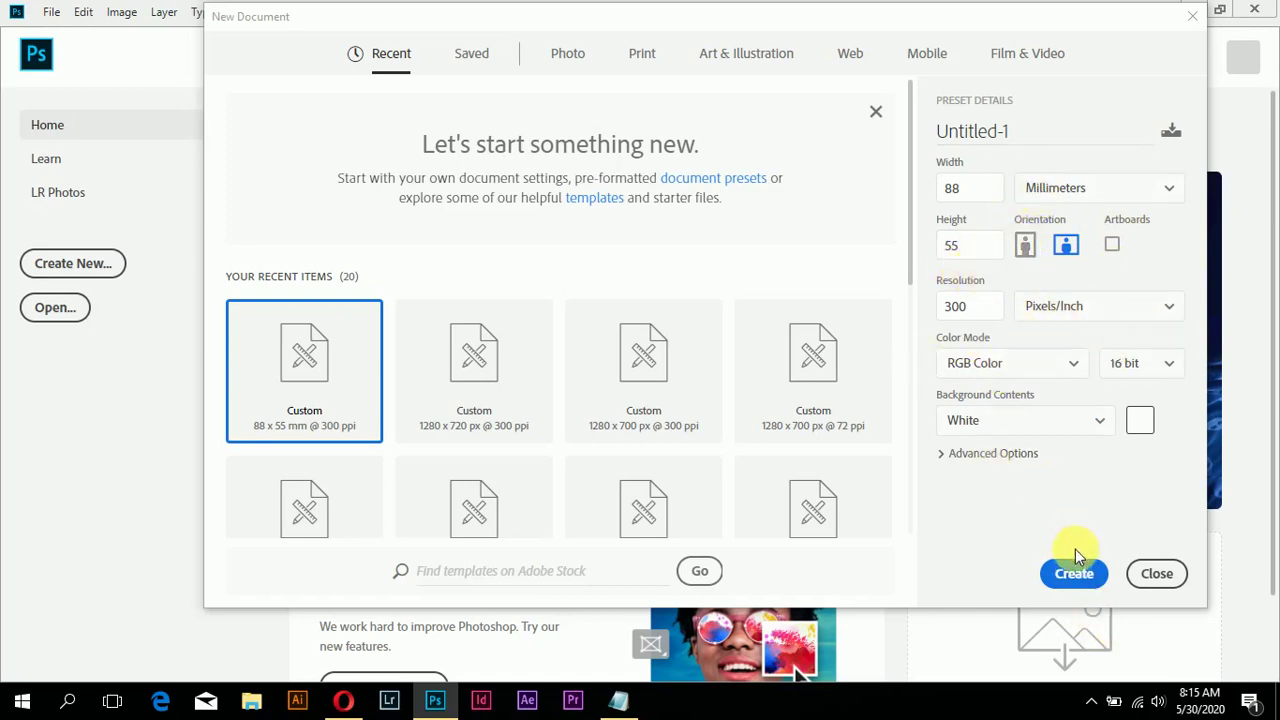
click(1073, 573)
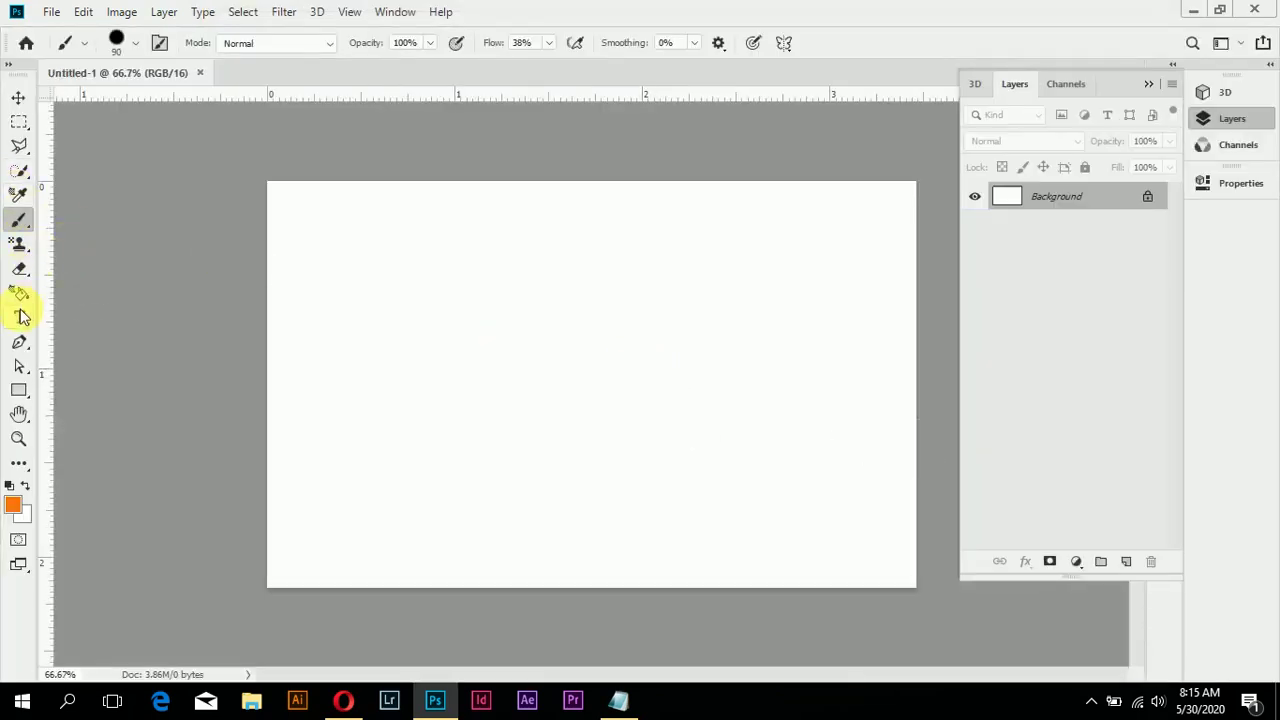
Step: Select the Pen tool and check the sample card image for reference
click(22, 343)
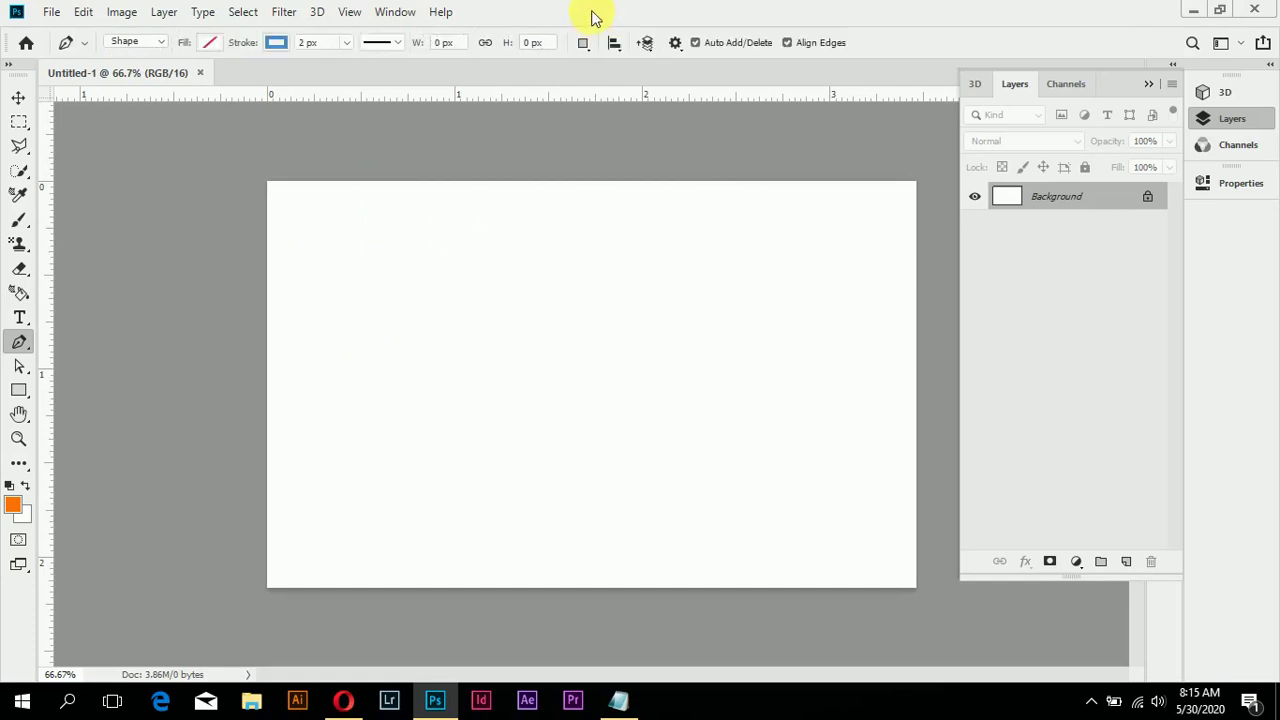
double_click(593, 20)
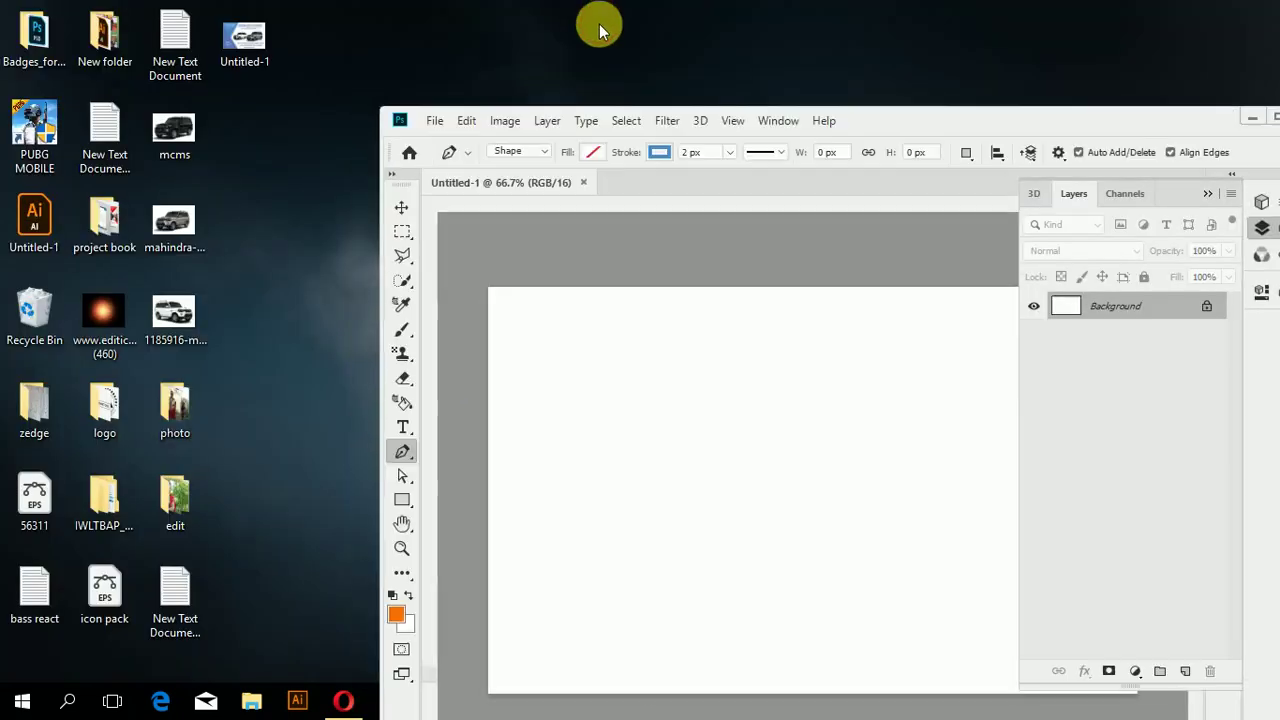
double_click(250, 40)
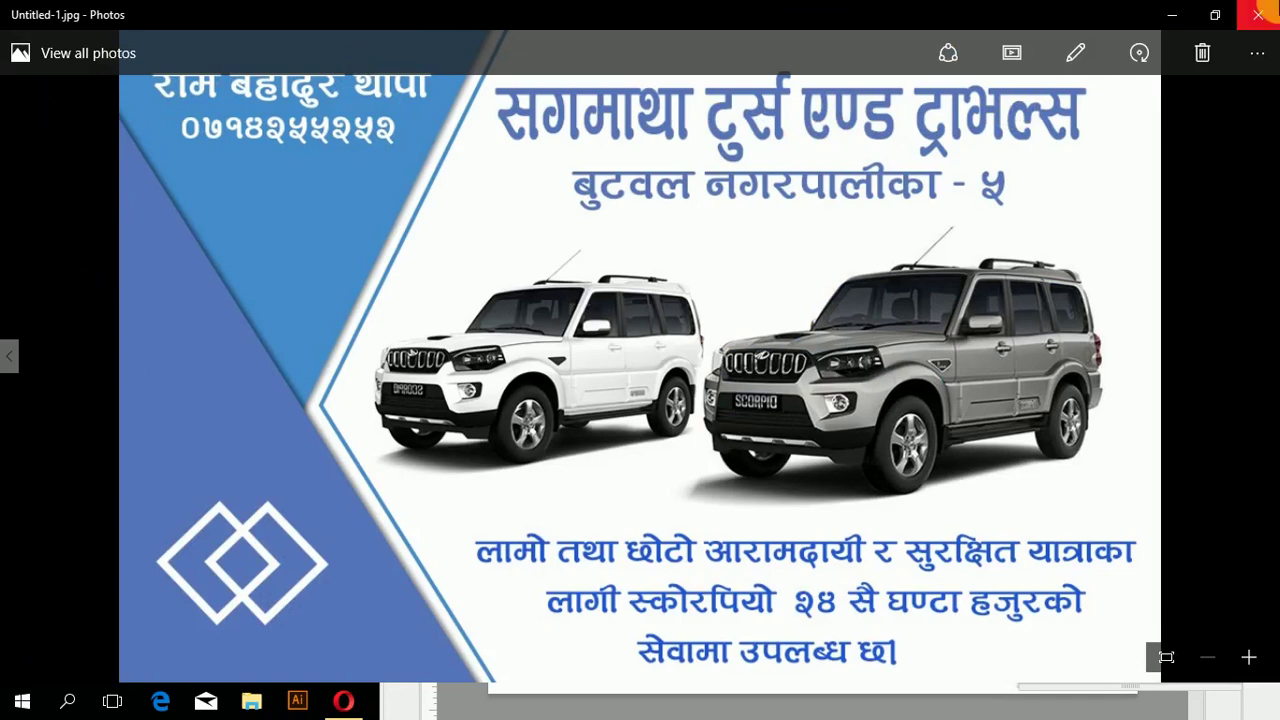
click(1258, 16)
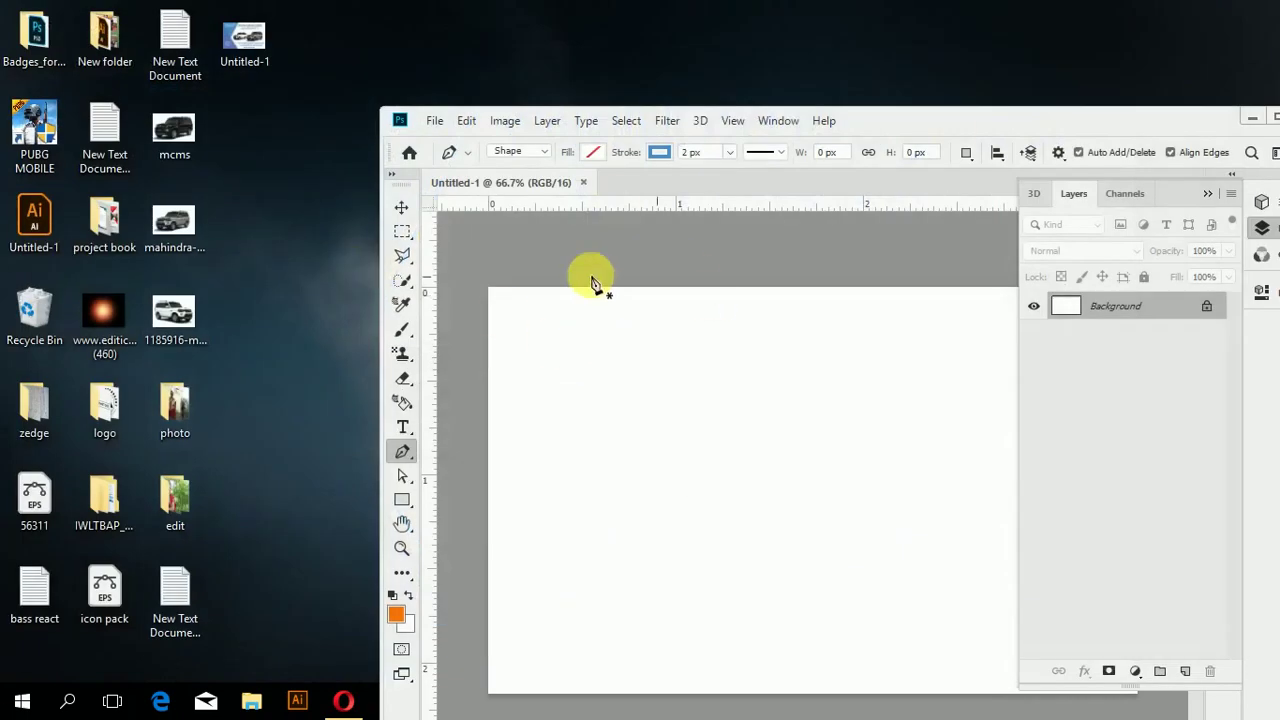
scroll(714, 300, down, 1)
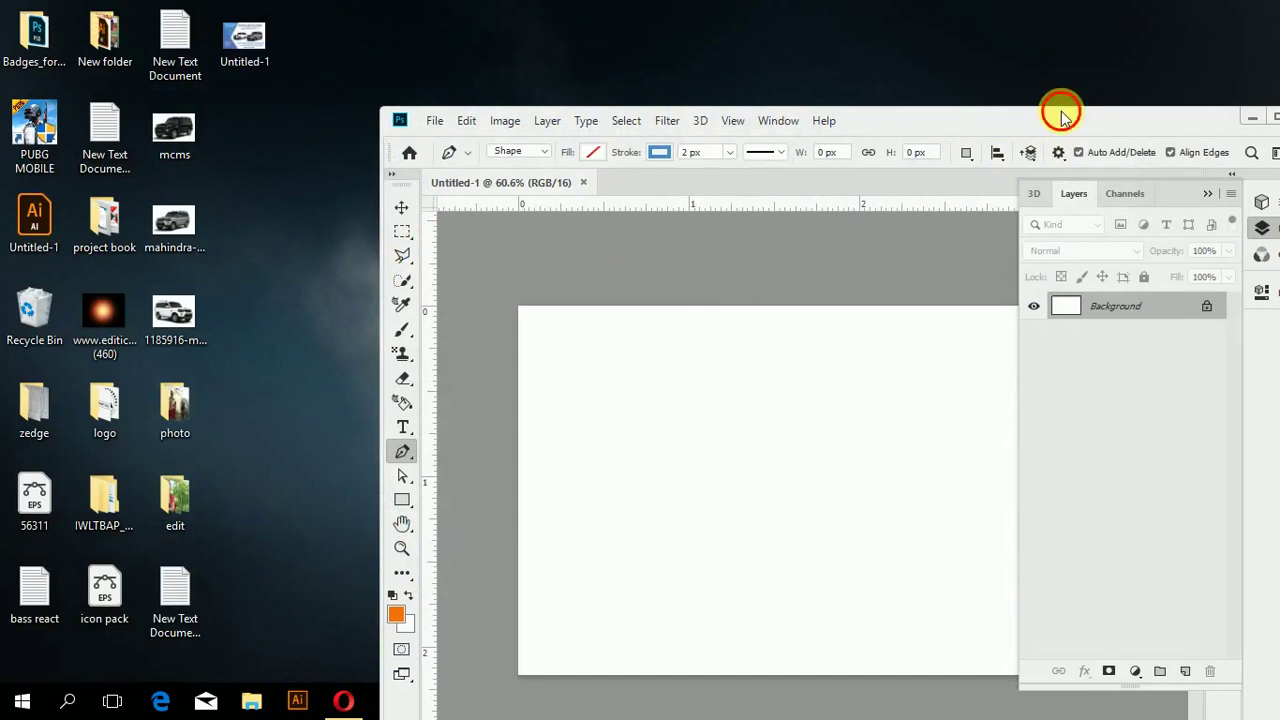
double_click(1062, 116)
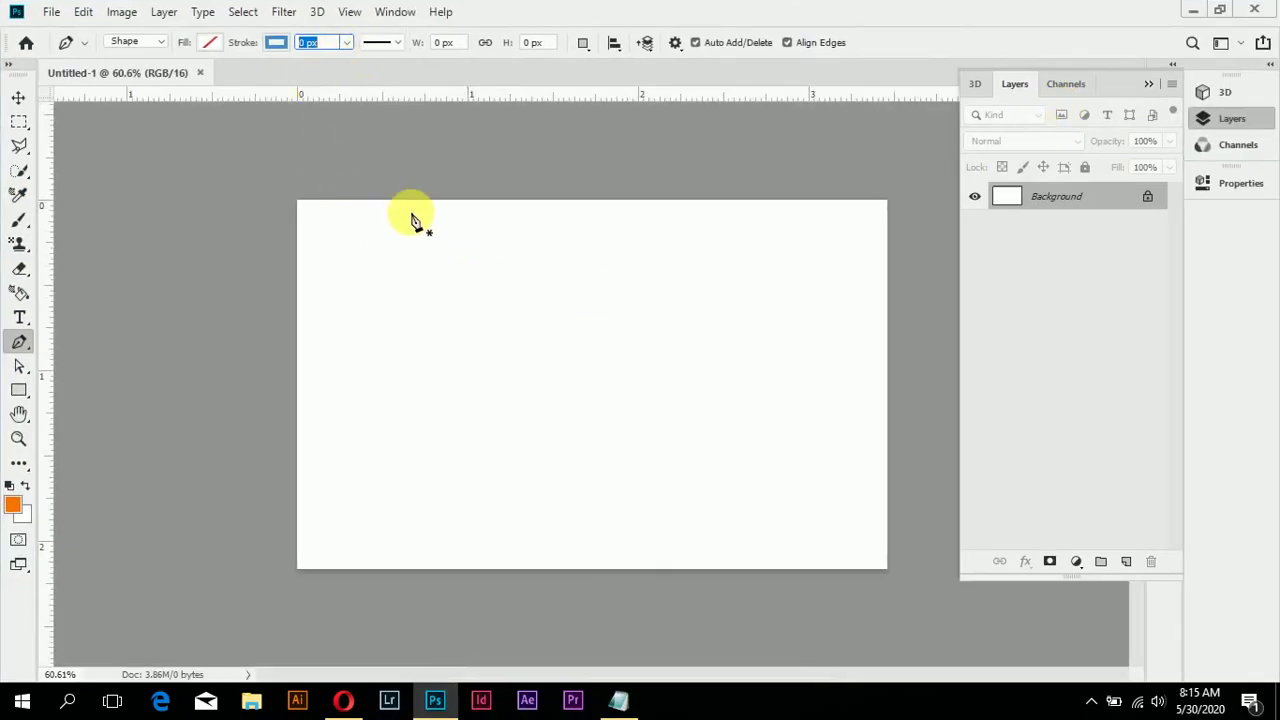
text(2)
Step: Set the shape fill to blue and place the first anchor on the card's top edge
click(213, 47)
click(212, 42)
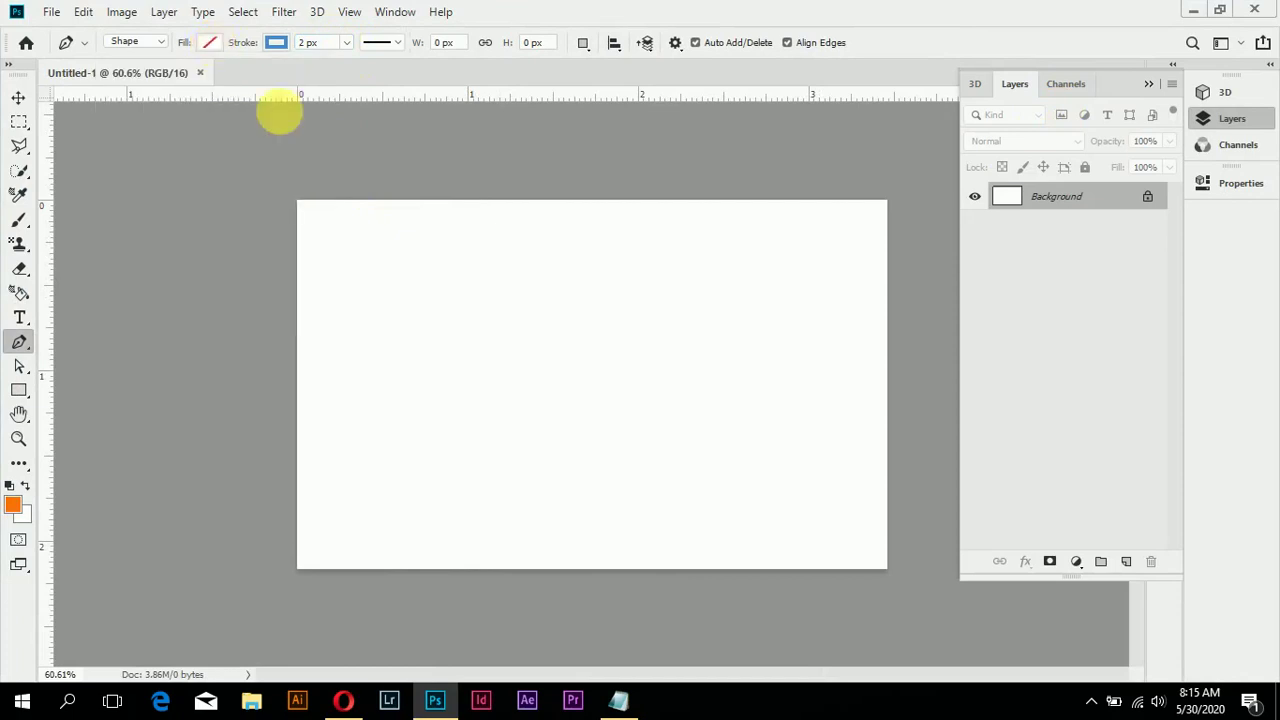
click(211, 43)
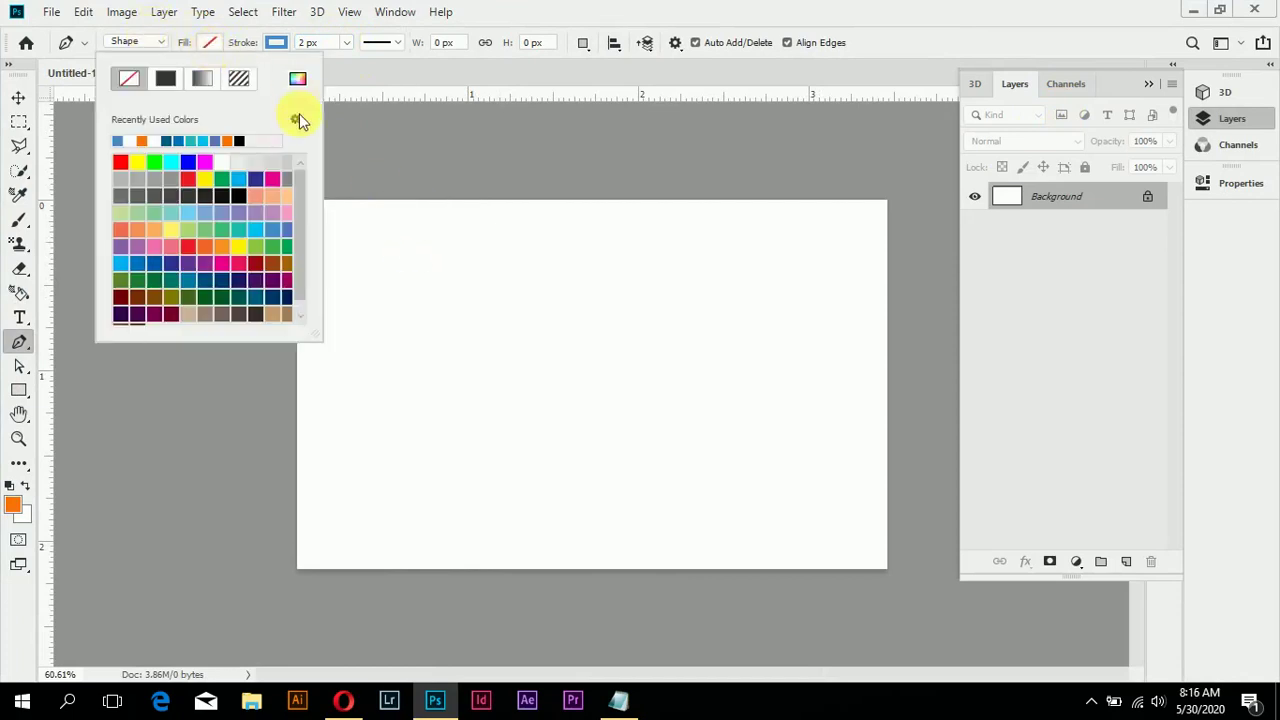
click(296, 240)
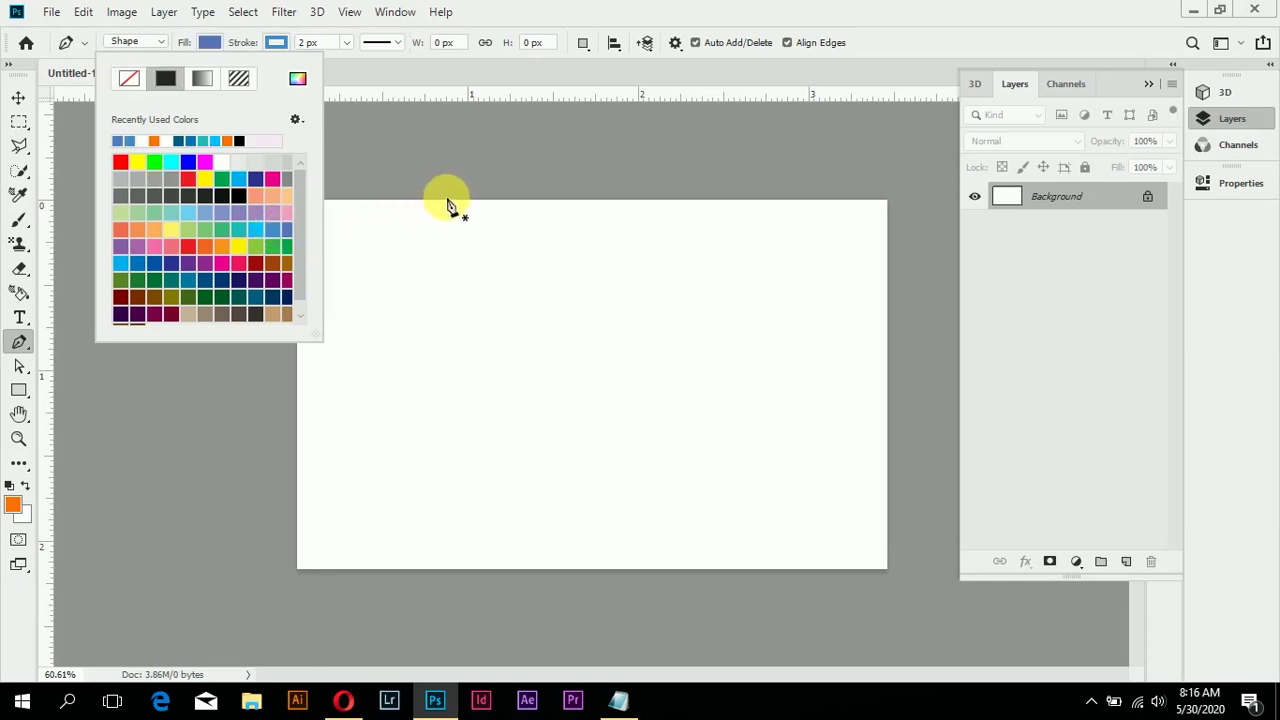
click(508, 200)
click(506, 195)
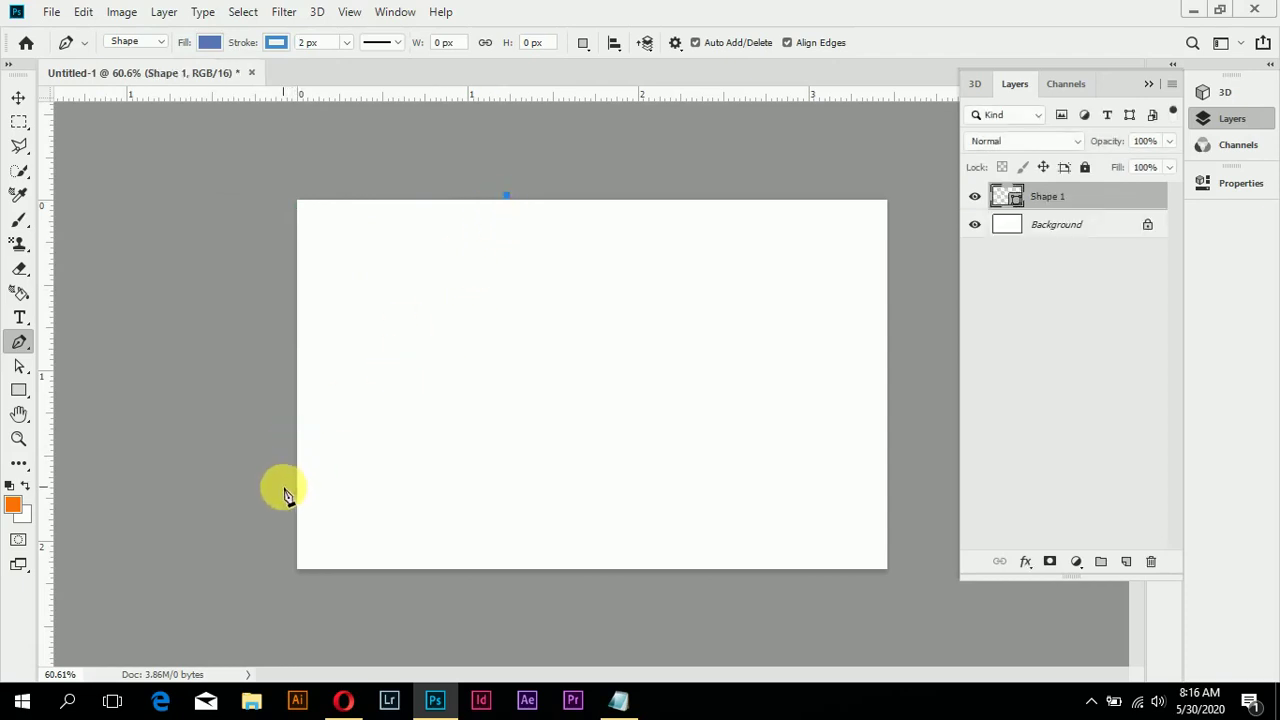
Step: Close the blue triangle with anchors past the left edge and above the top-left corner
click(281, 485)
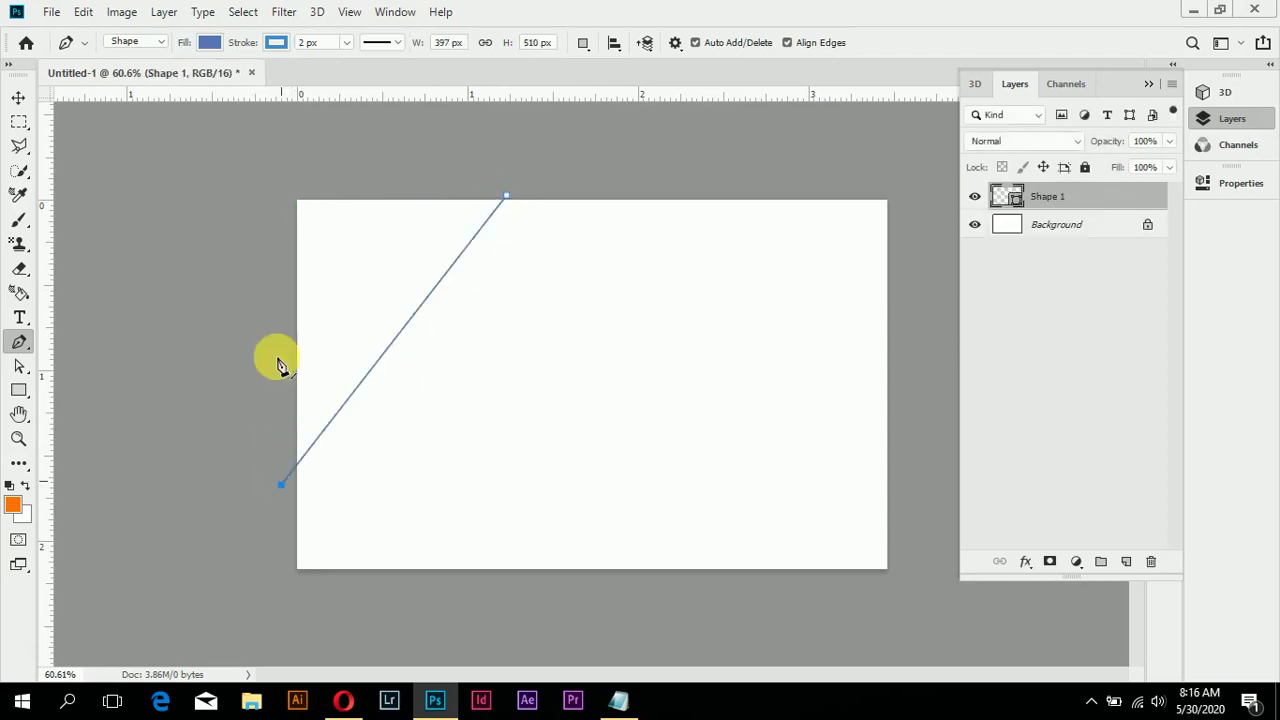
click(277, 187)
click(506, 195)
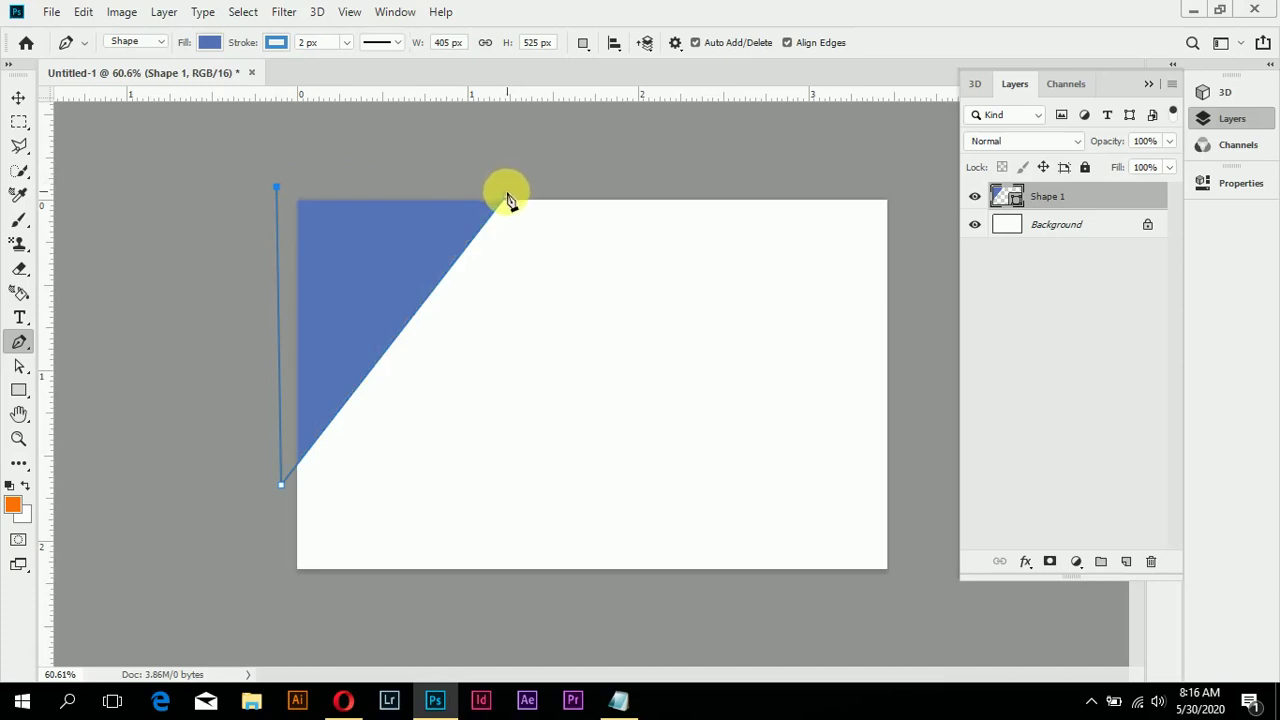
click(18, 97)
click(179, 176)
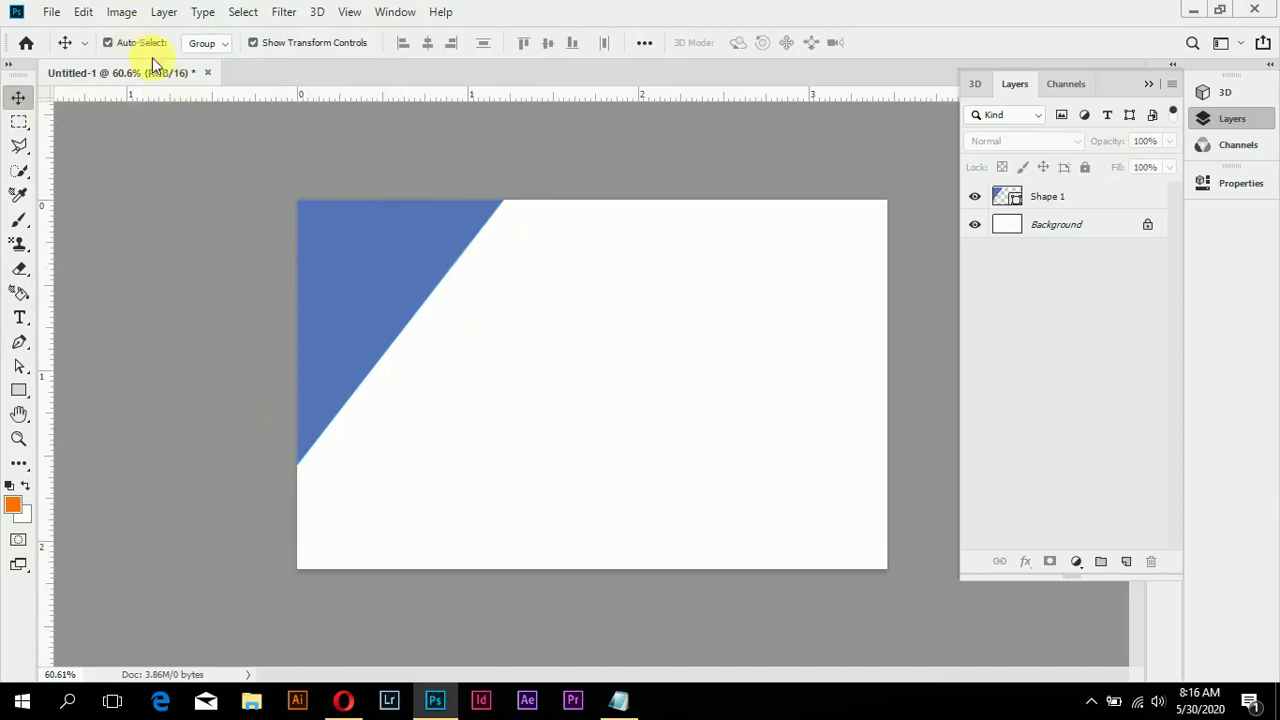
click(21, 345)
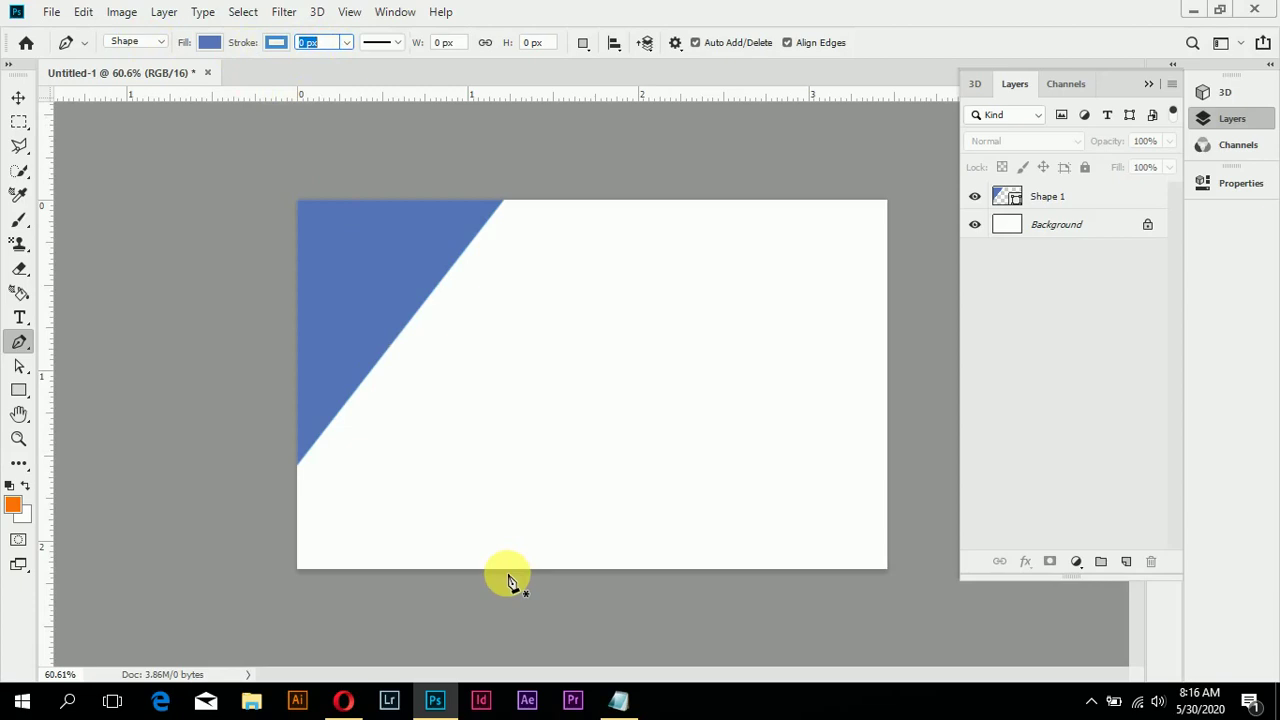
Step: Draw a lighter-blue triangle, Shape 2, filling the card's lower-left corner
click(503, 576)
text(2)
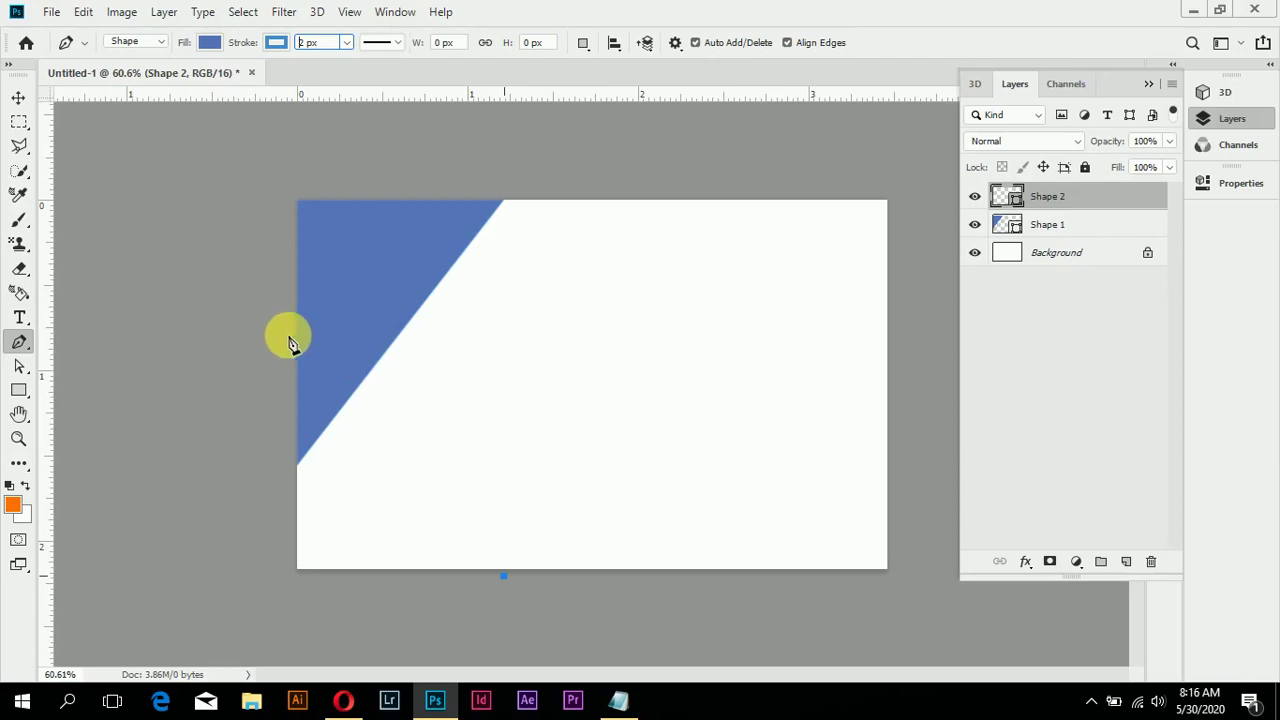
click(285, 337)
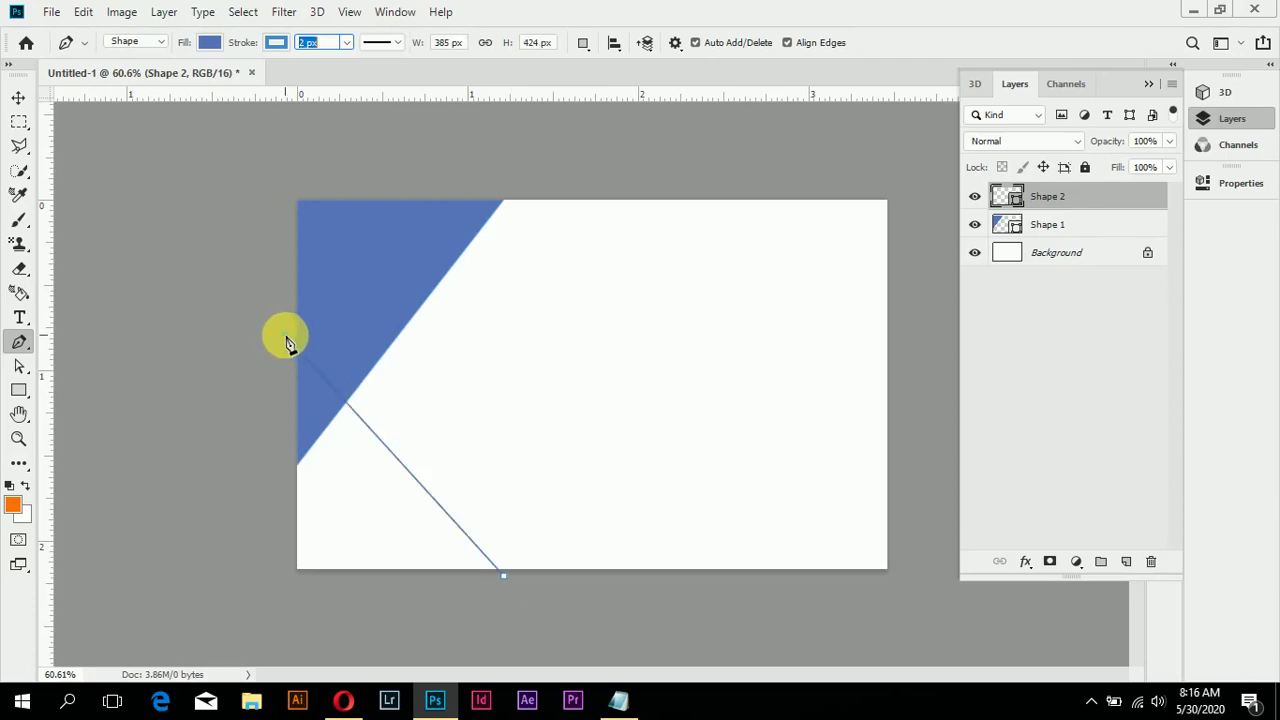
click(285, 574)
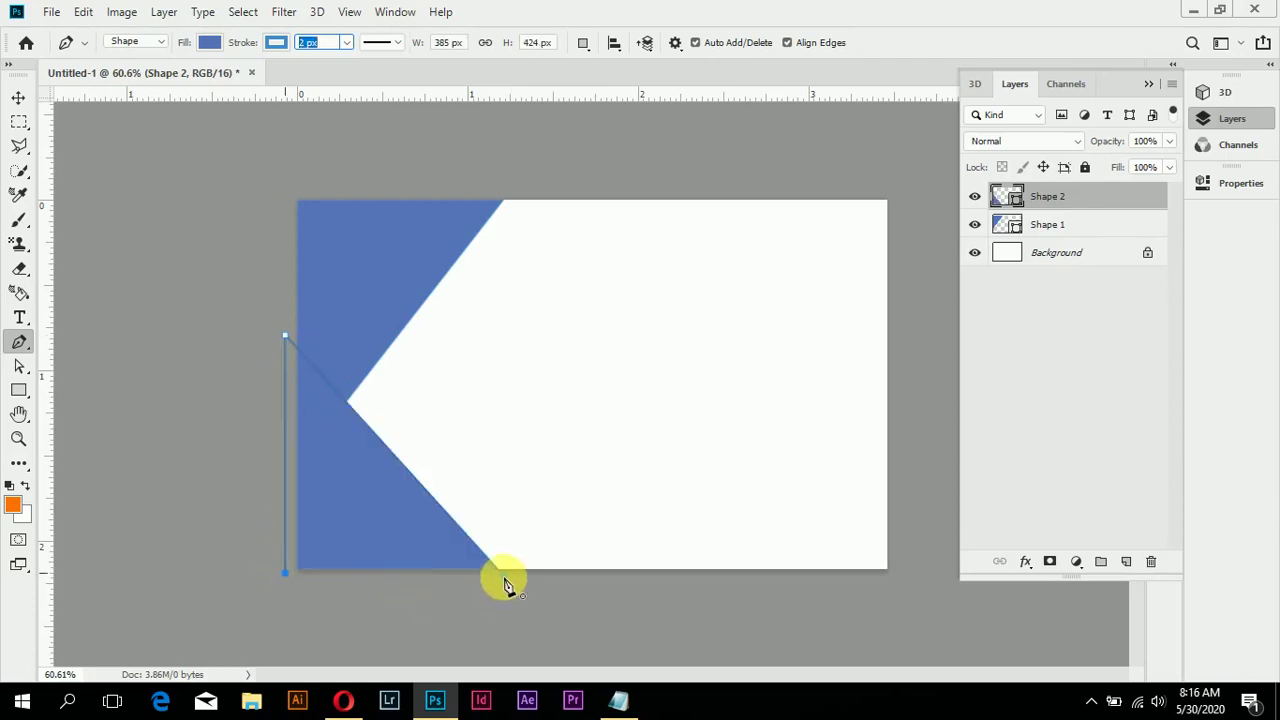
click(505, 579)
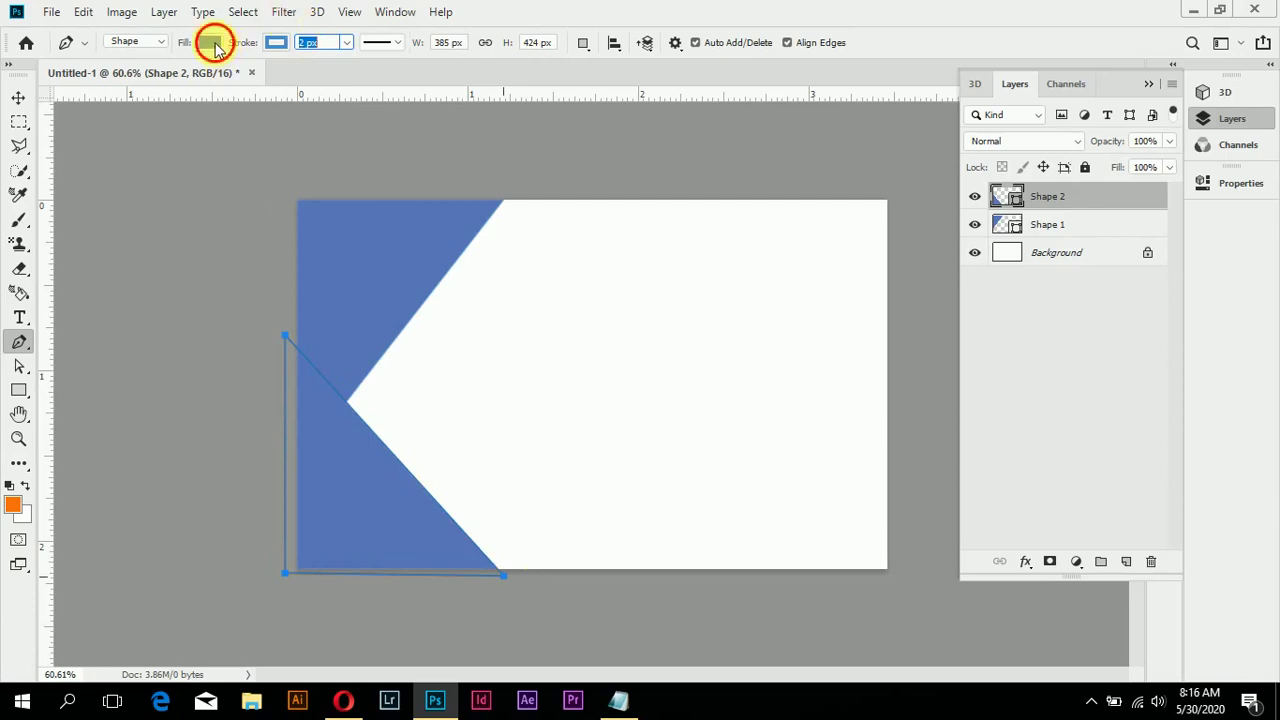
click(212, 43)
click(280, 246)
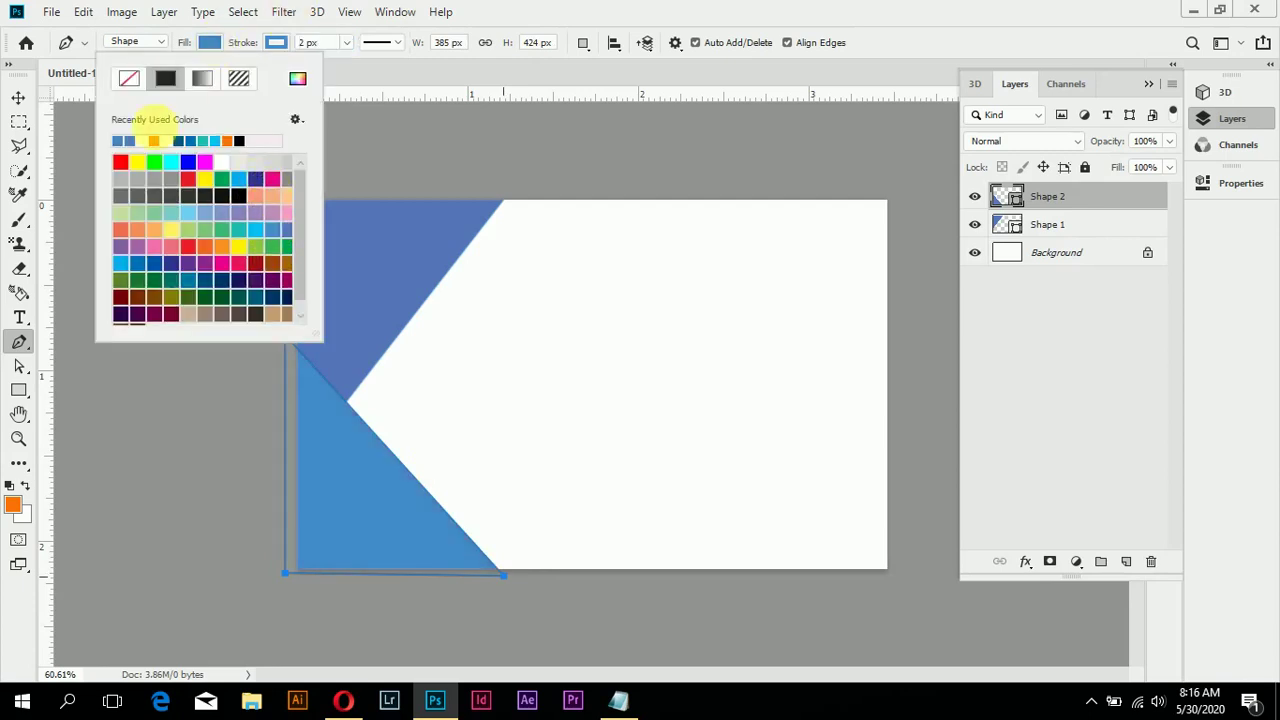
click(18, 97)
click(186, 194)
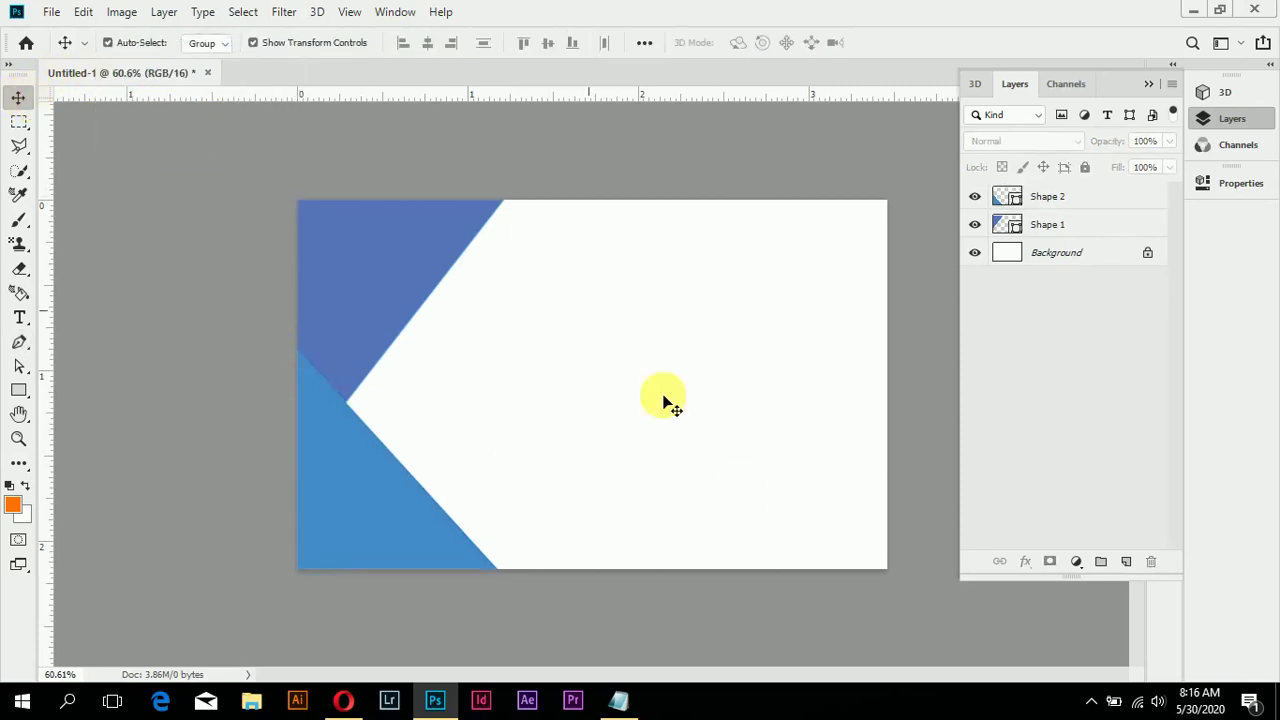
Step: Nudge the light-blue triangle right and realign the dark-blue triangle with the top edge
key(ctrl+plus)
key(ctrl+minus)
drag(401, 520, 409, 521)
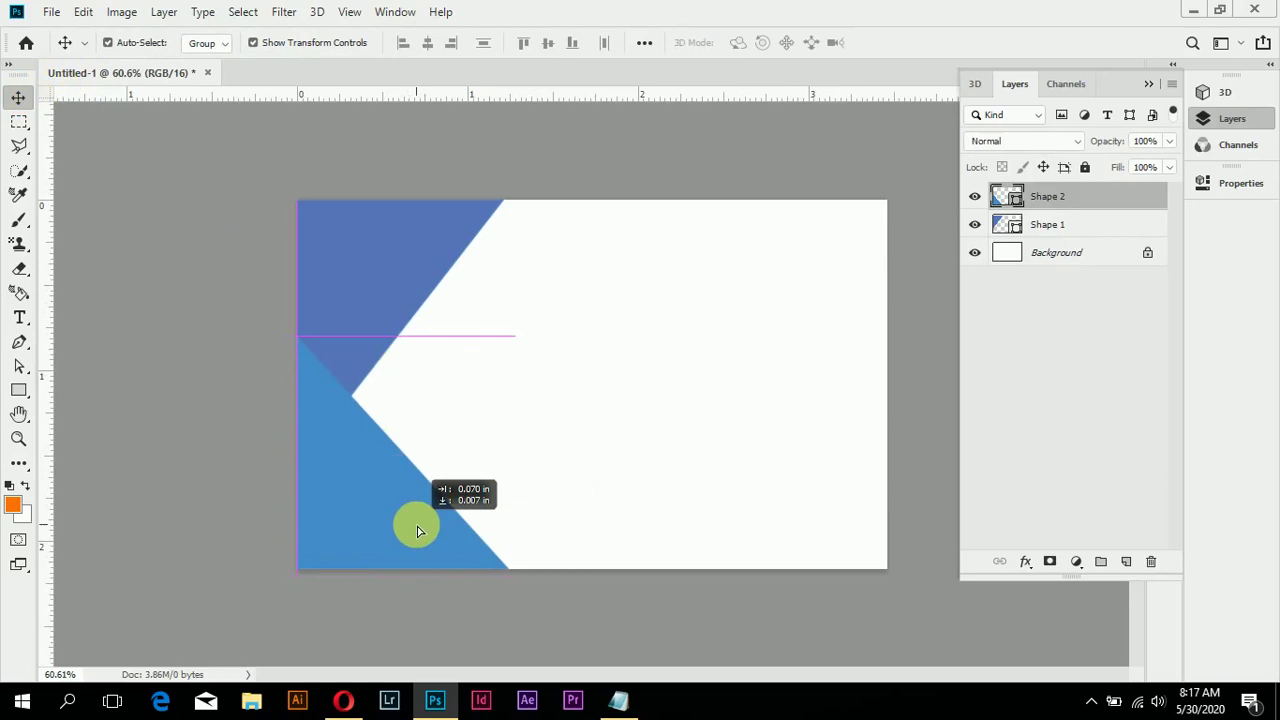
click(697, 488)
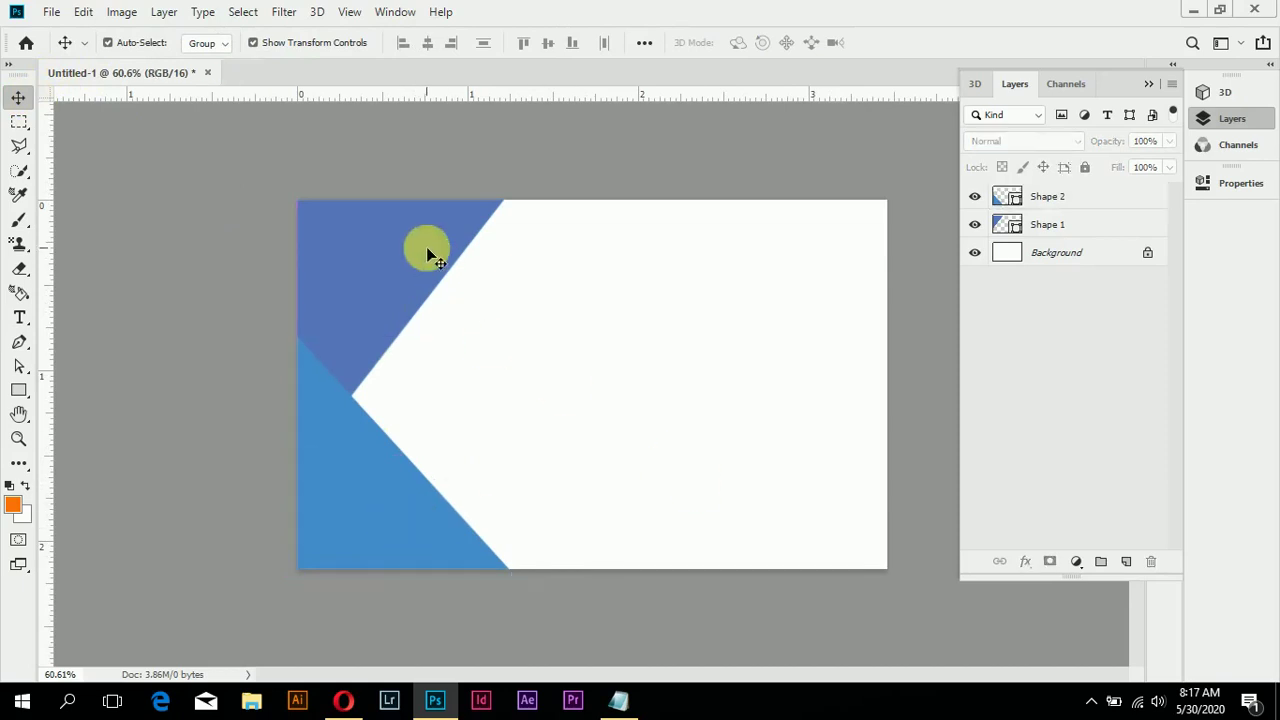
click(428, 251)
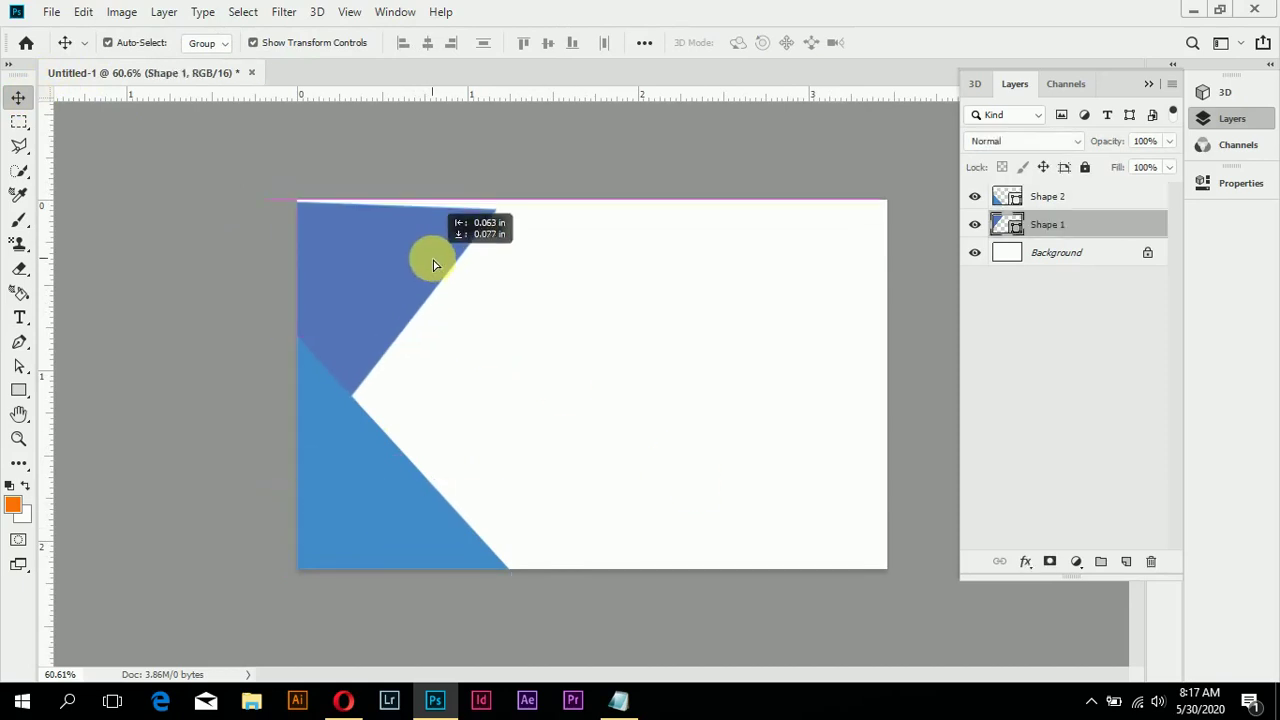
drag(443, 252, 439, 249)
Step: Scale the light-blue triangle to about 106.5% so its tip meets the dark triangle
click(712, 320)
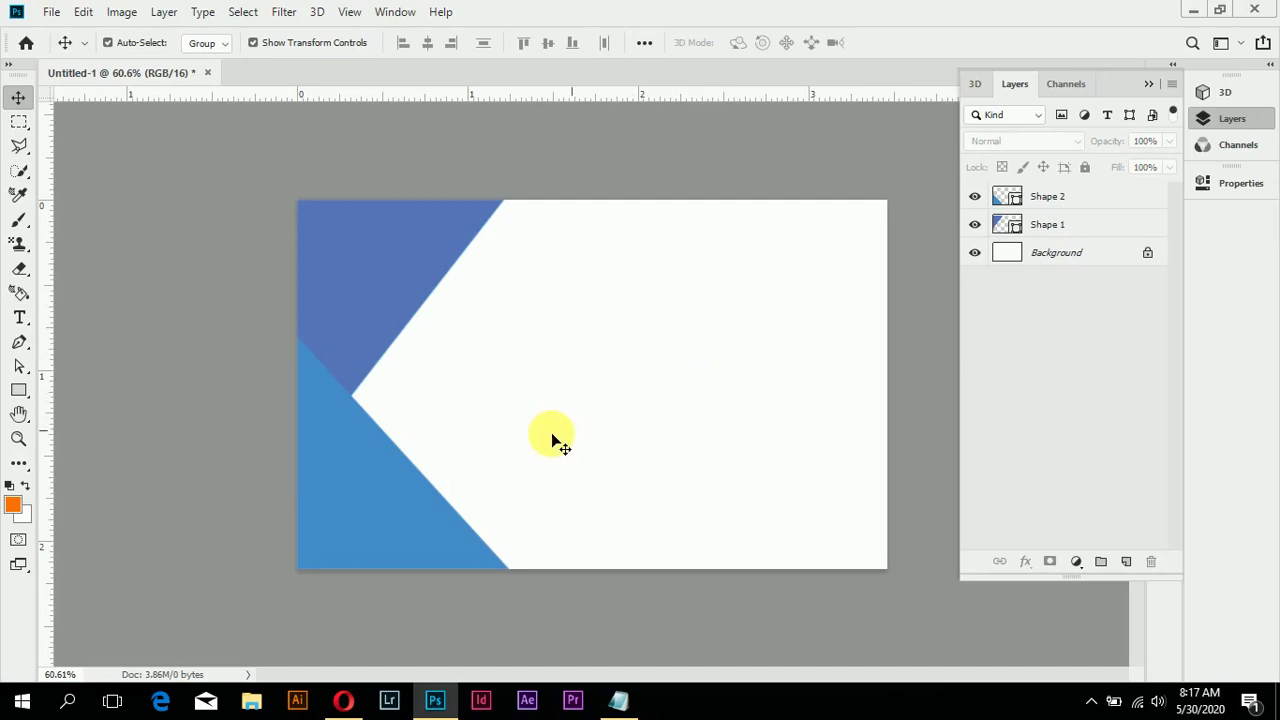
click(410, 488)
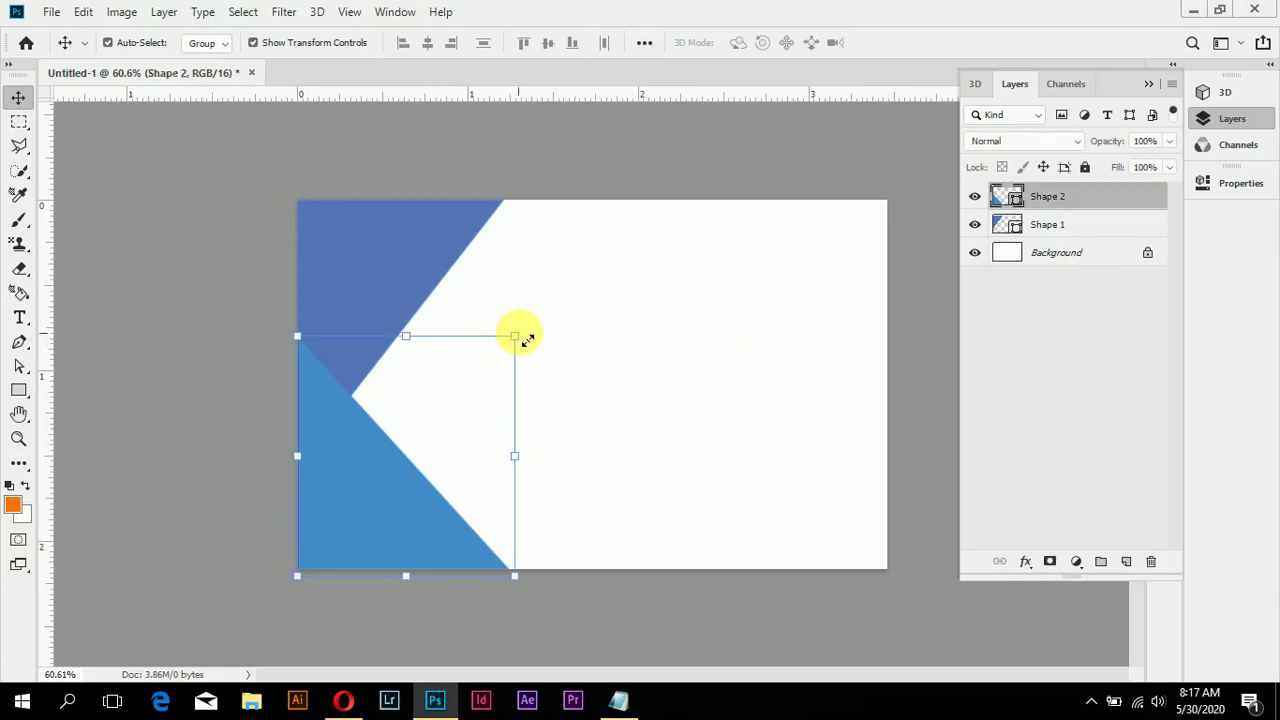
drag(514, 336, 553, 309)
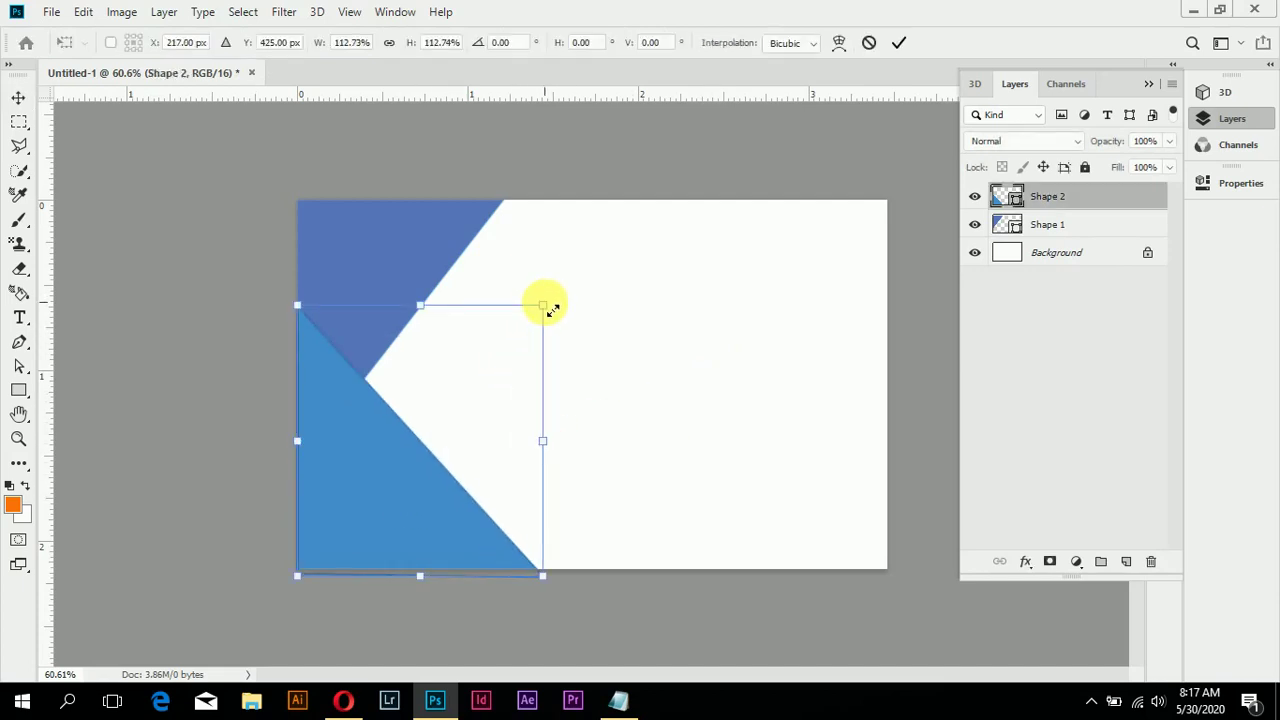
drag(553, 309, 543, 326)
click(789, 140)
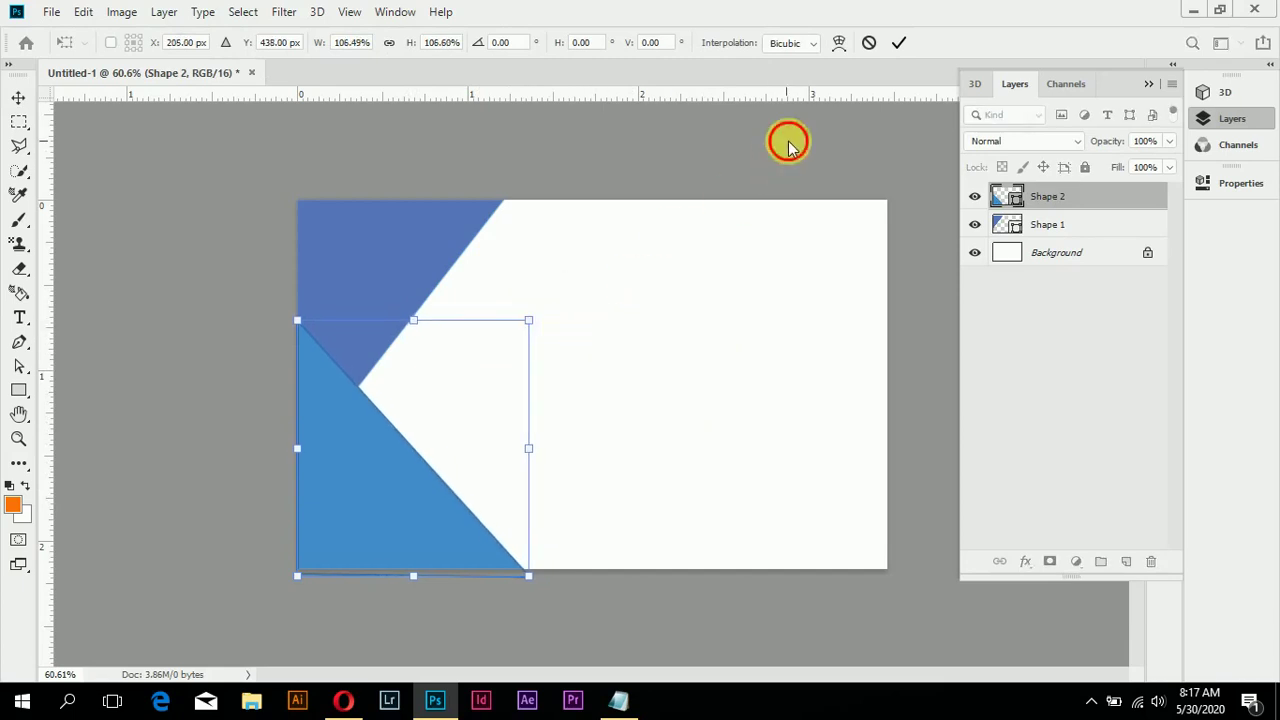
click(714, 357)
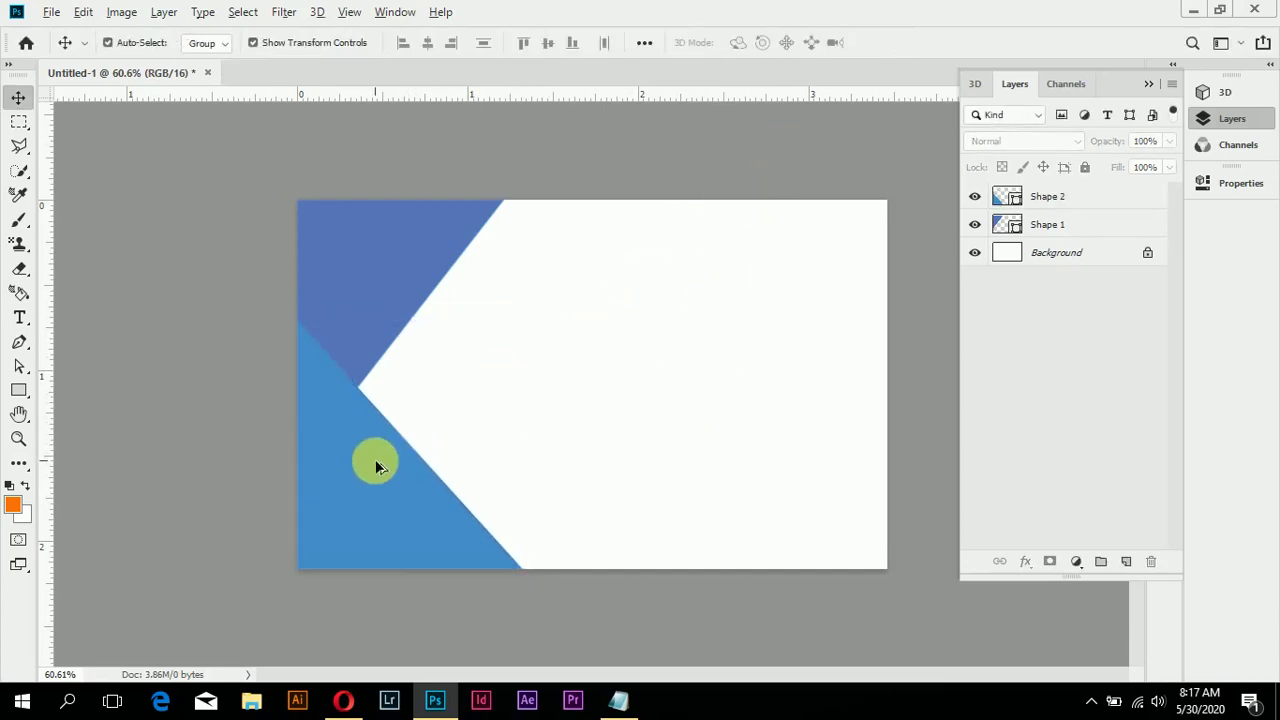
key(ctrl+plus)
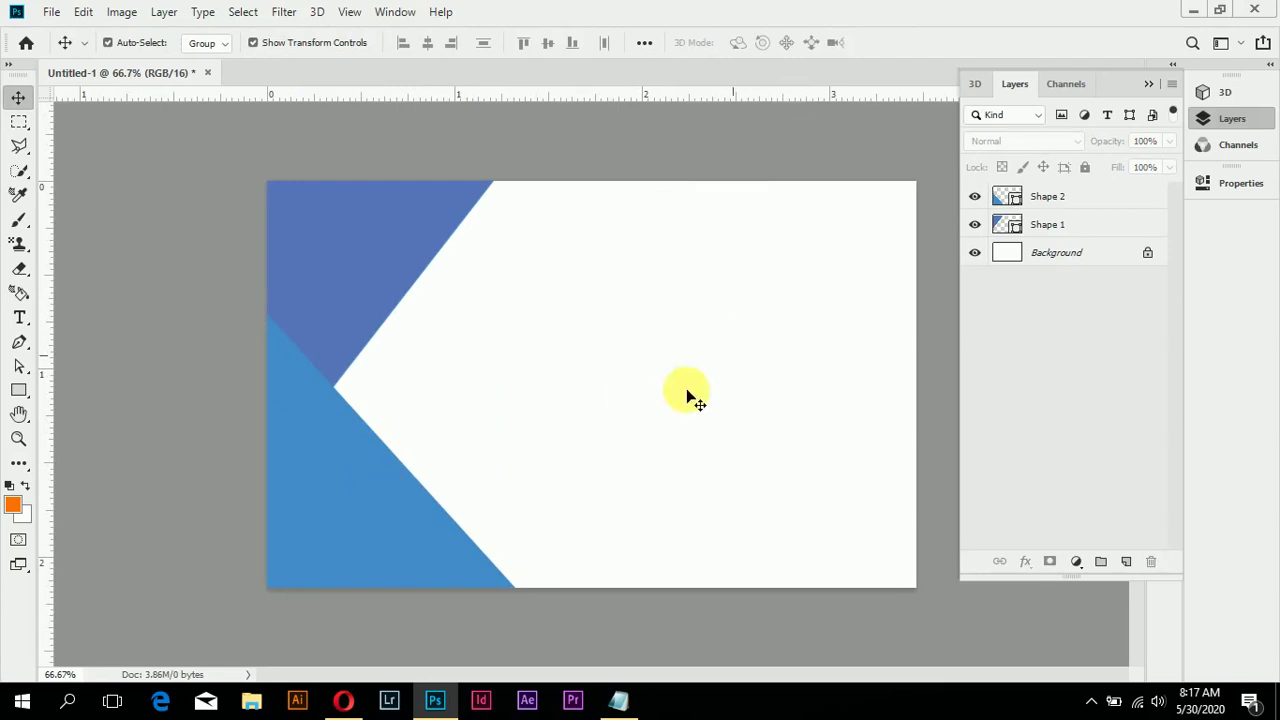
click(391, 495)
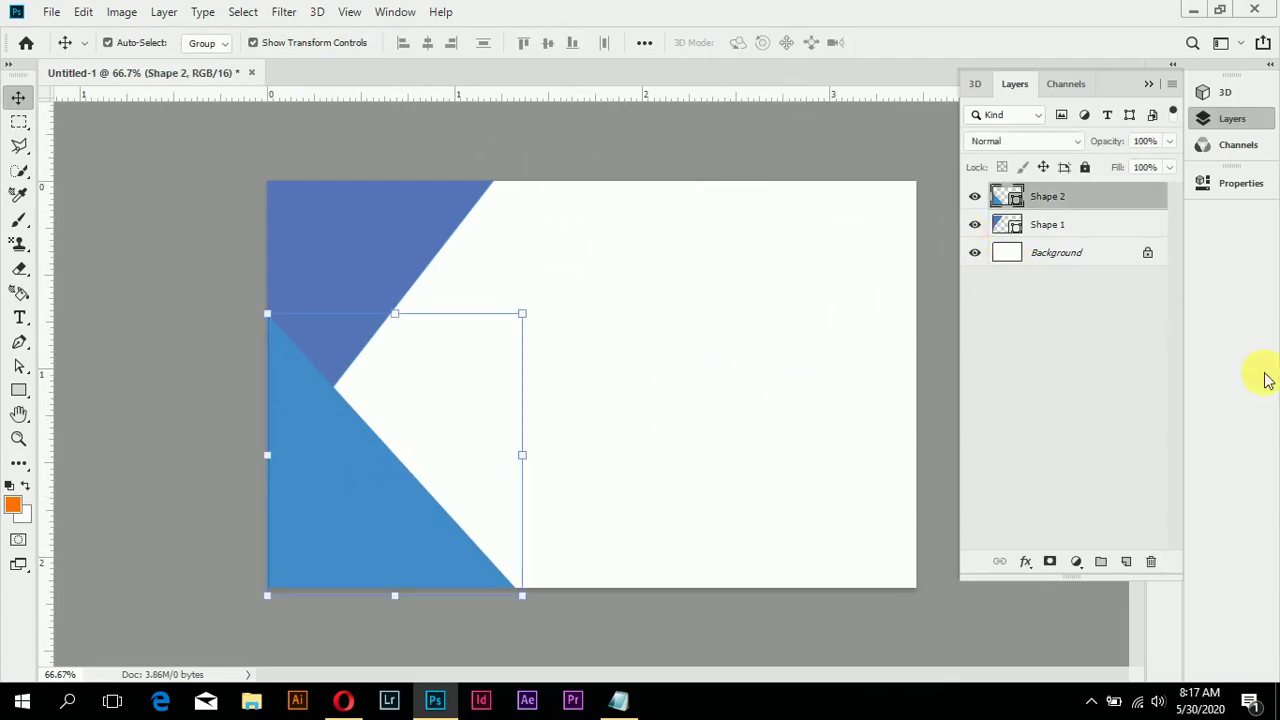
click(1100, 340)
Step: Give Shape 2 a Multiply drop shadow: 51% opacity, −139° angle, 3 px distance, 6 px size
click(1050, 200)
click(1025, 561)
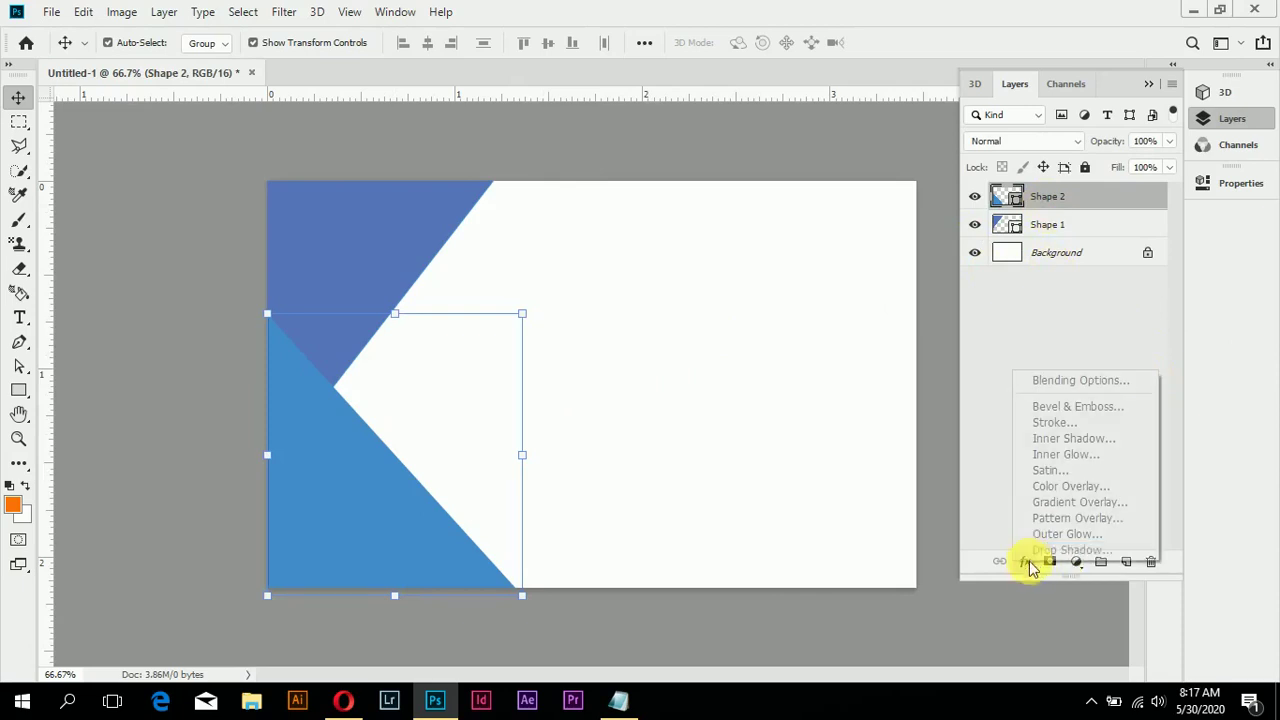
click(1042, 548)
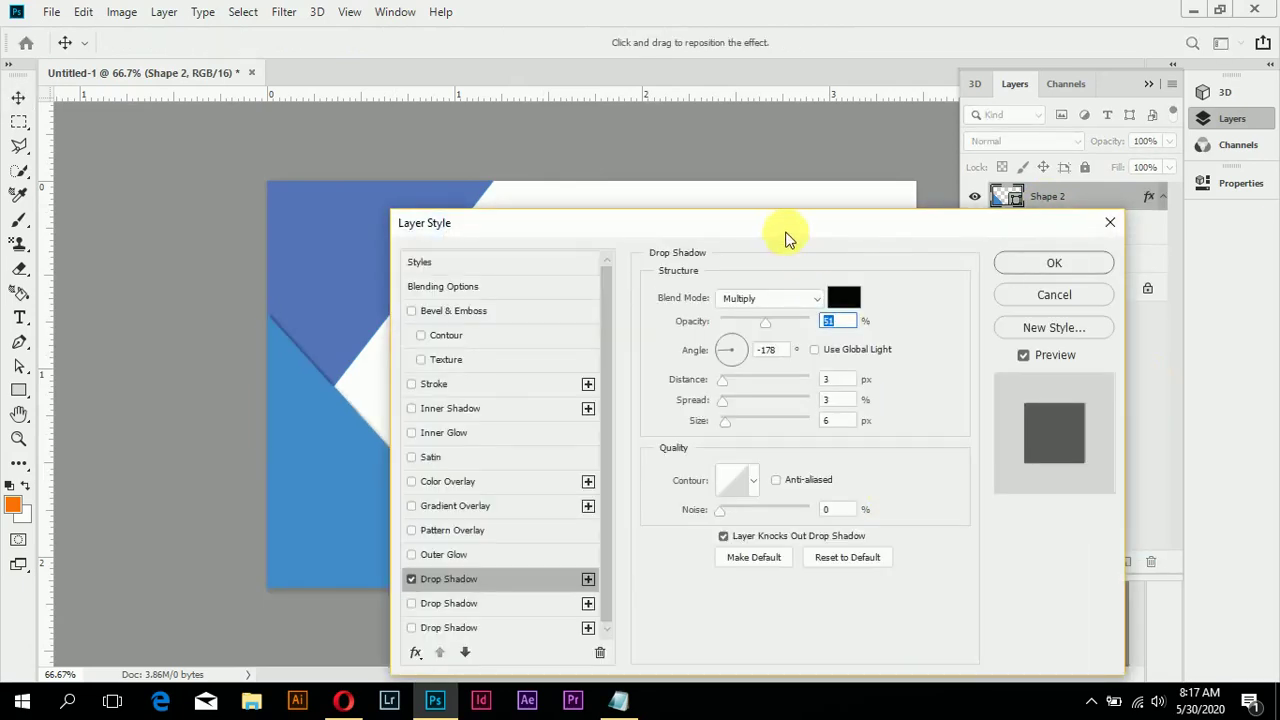
drag(812, 230, 1043, 242)
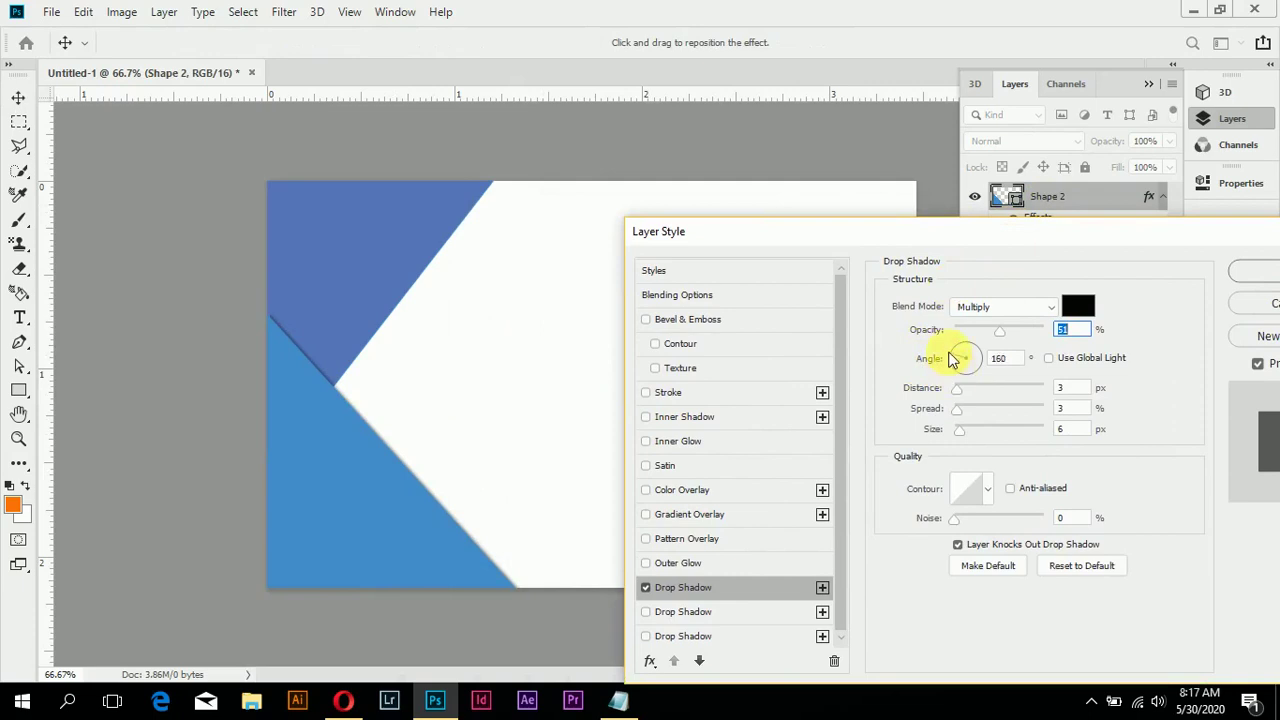
key(Tab)
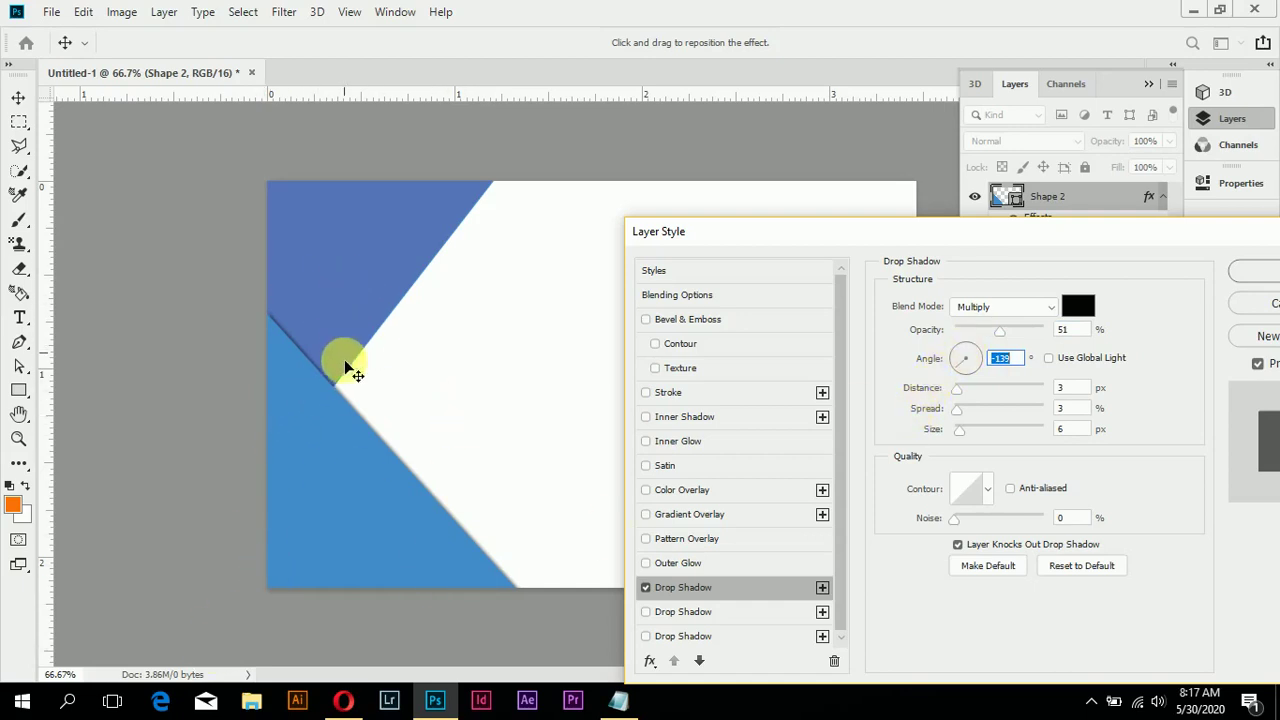
drag(1120, 235, 868, 187)
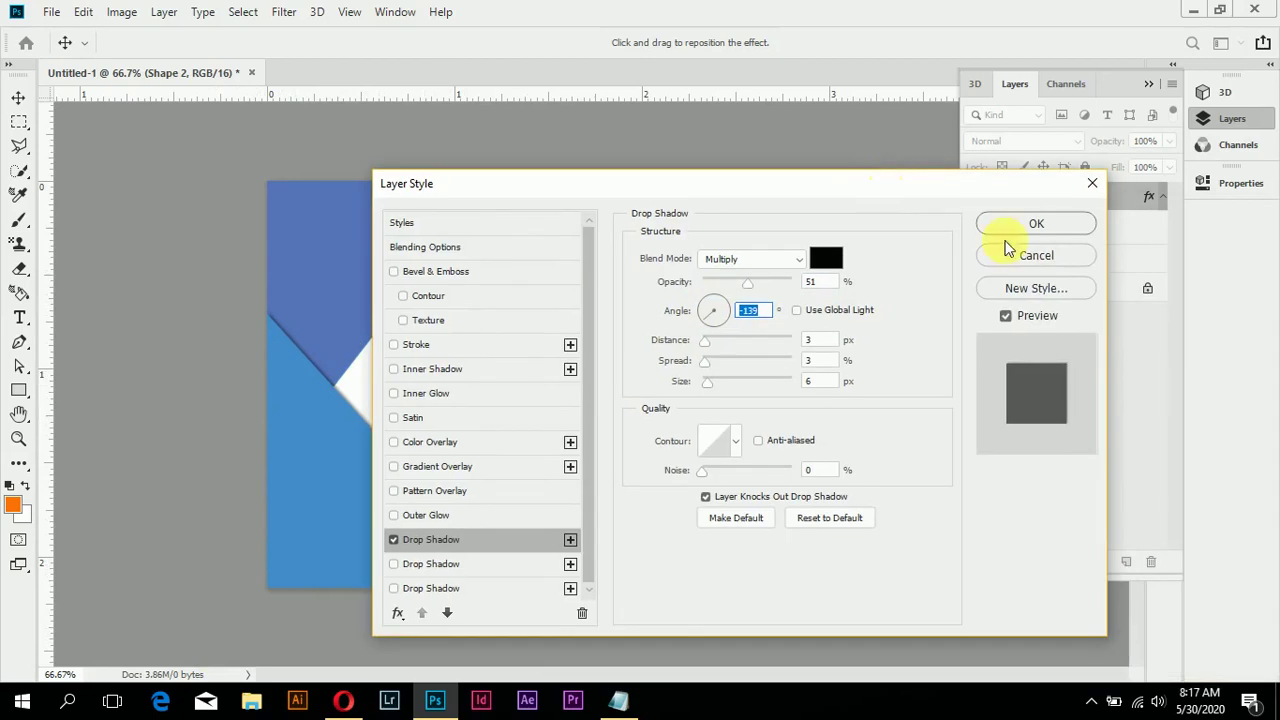
click(1036, 225)
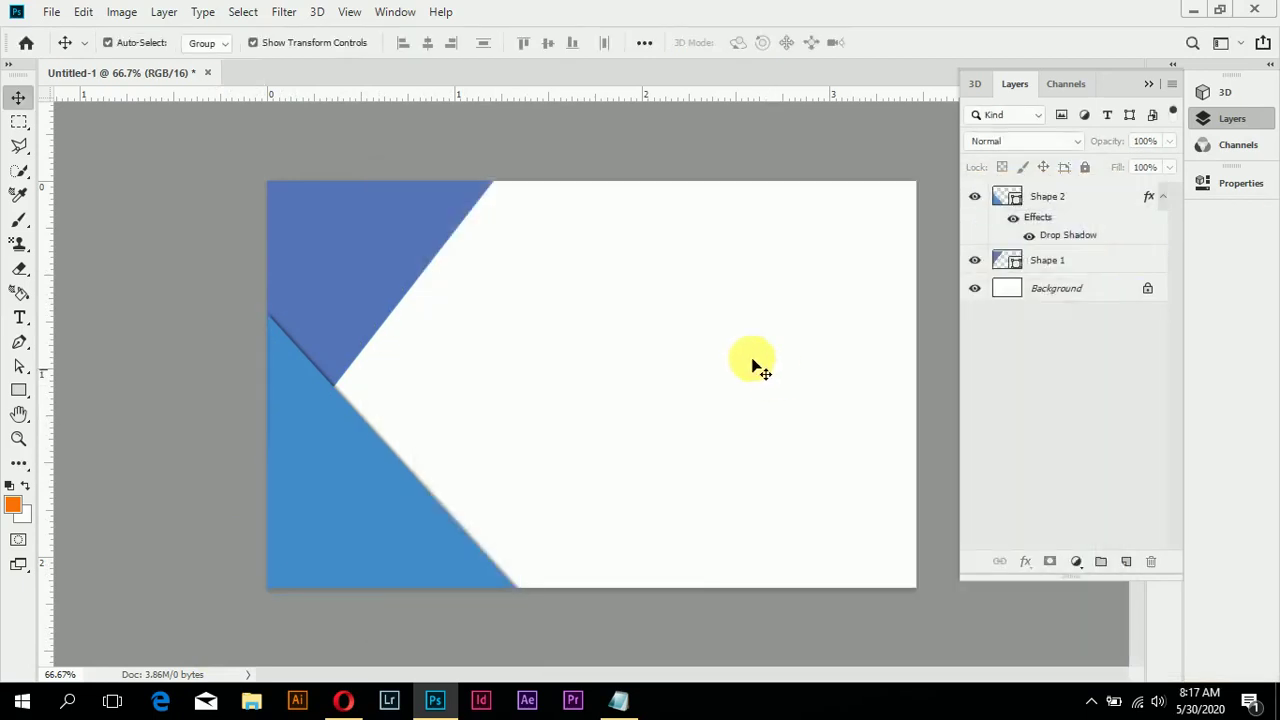
click(446, 266)
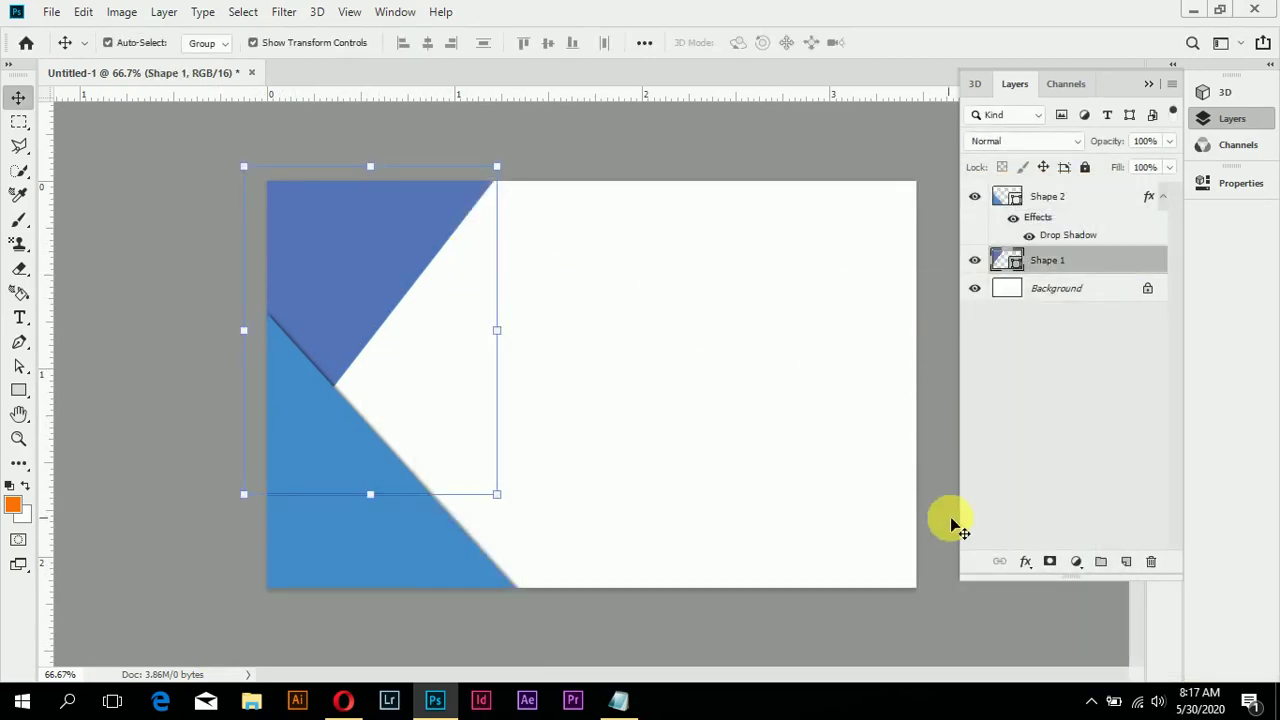
Step: Give Shape 1 a drop shadow with 57% opacity, 151° angle, 2% spread, 6 px size
click(1025, 562)
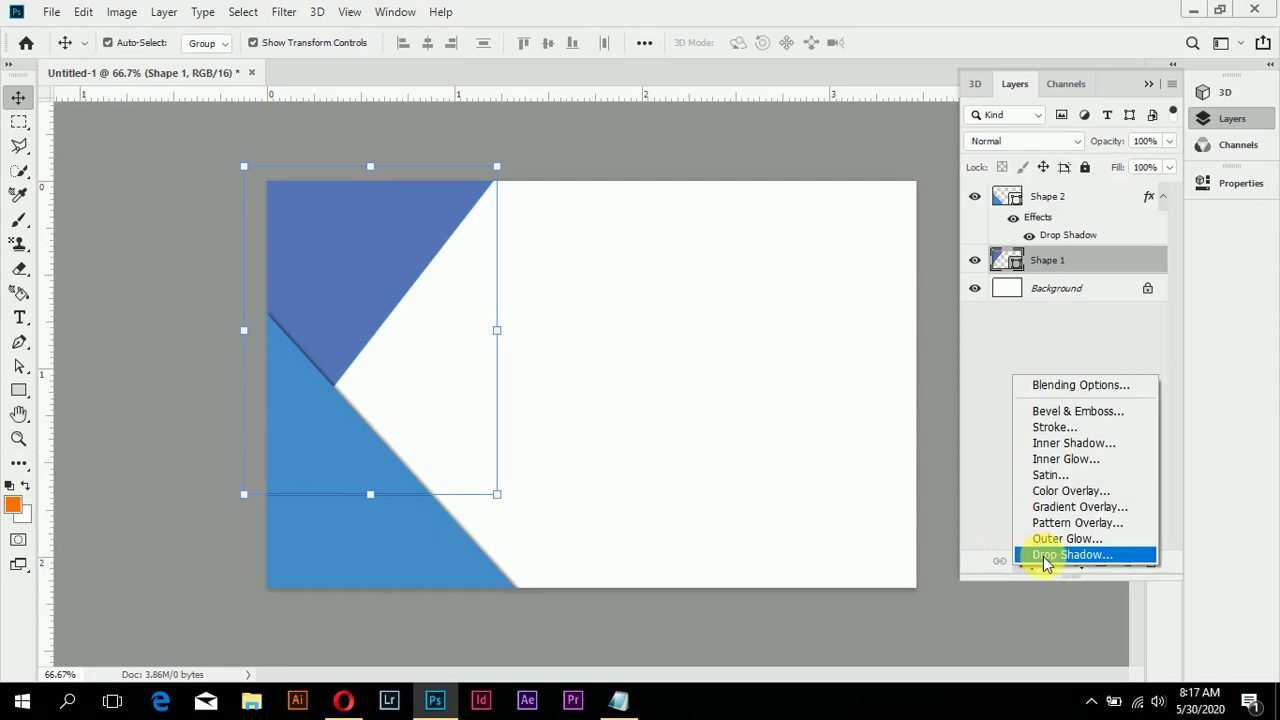
click(1045, 553)
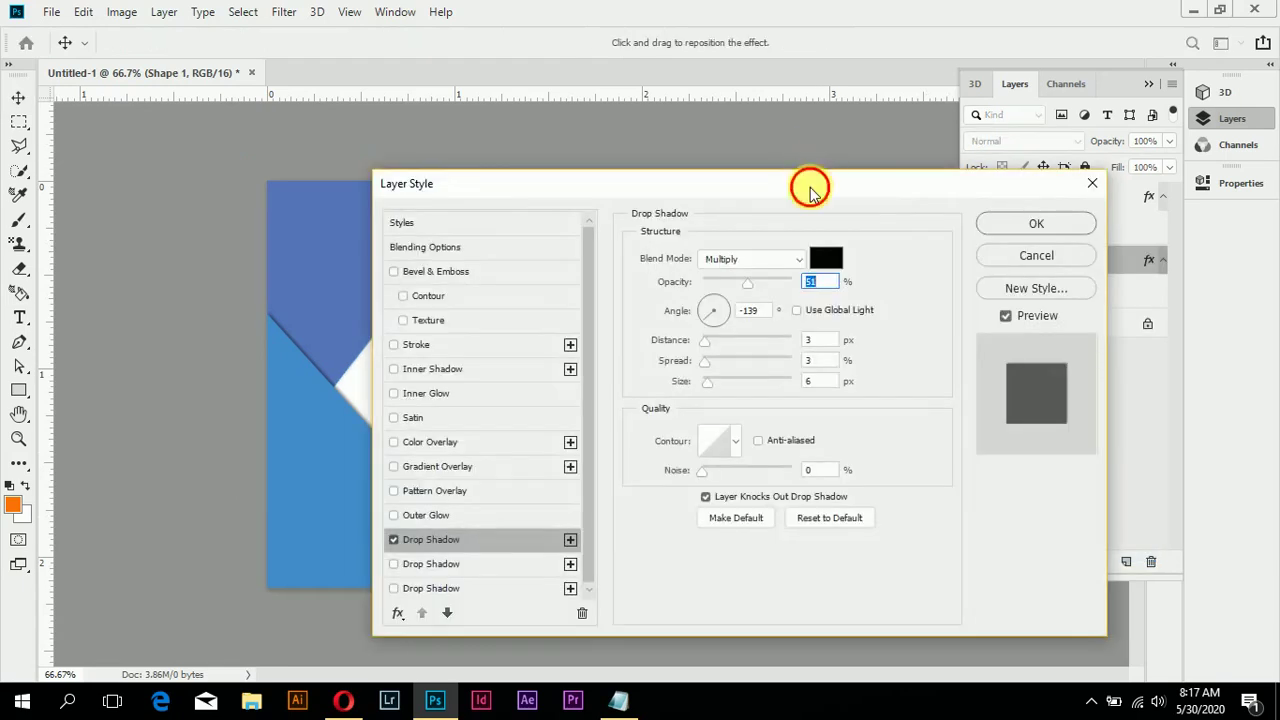
drag(808, 186, 1072, 205)
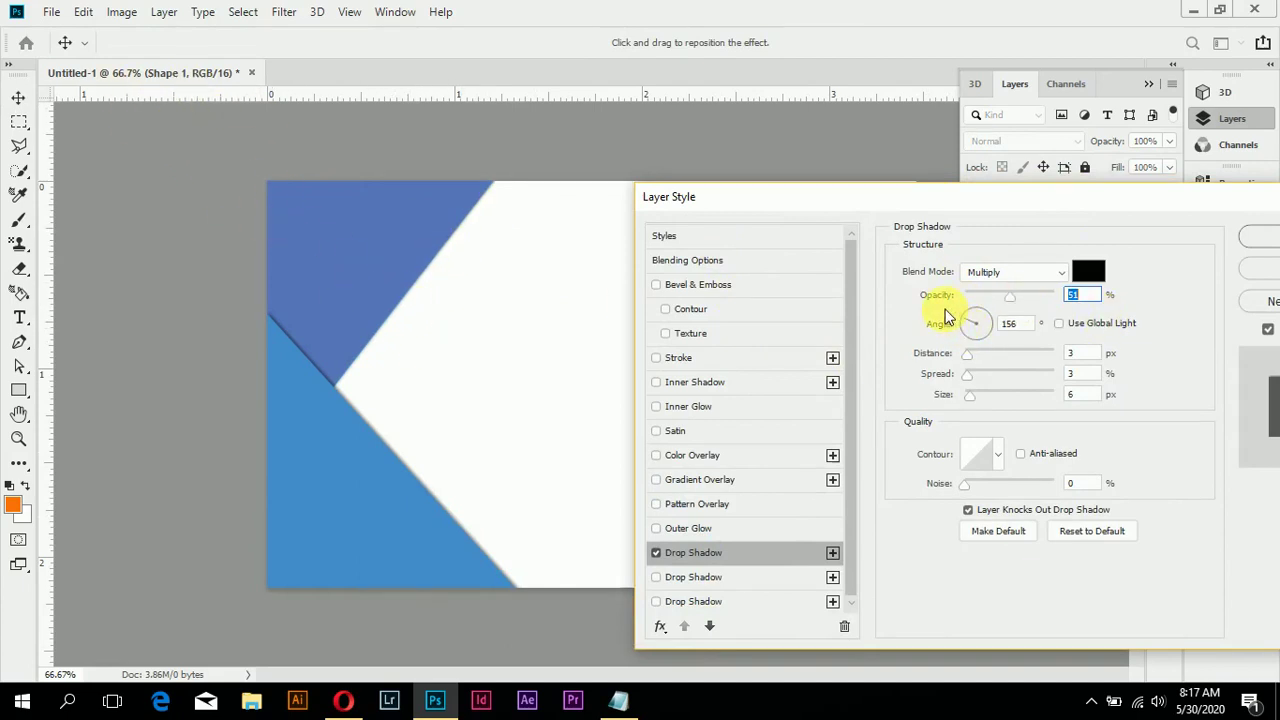
key(Tab)
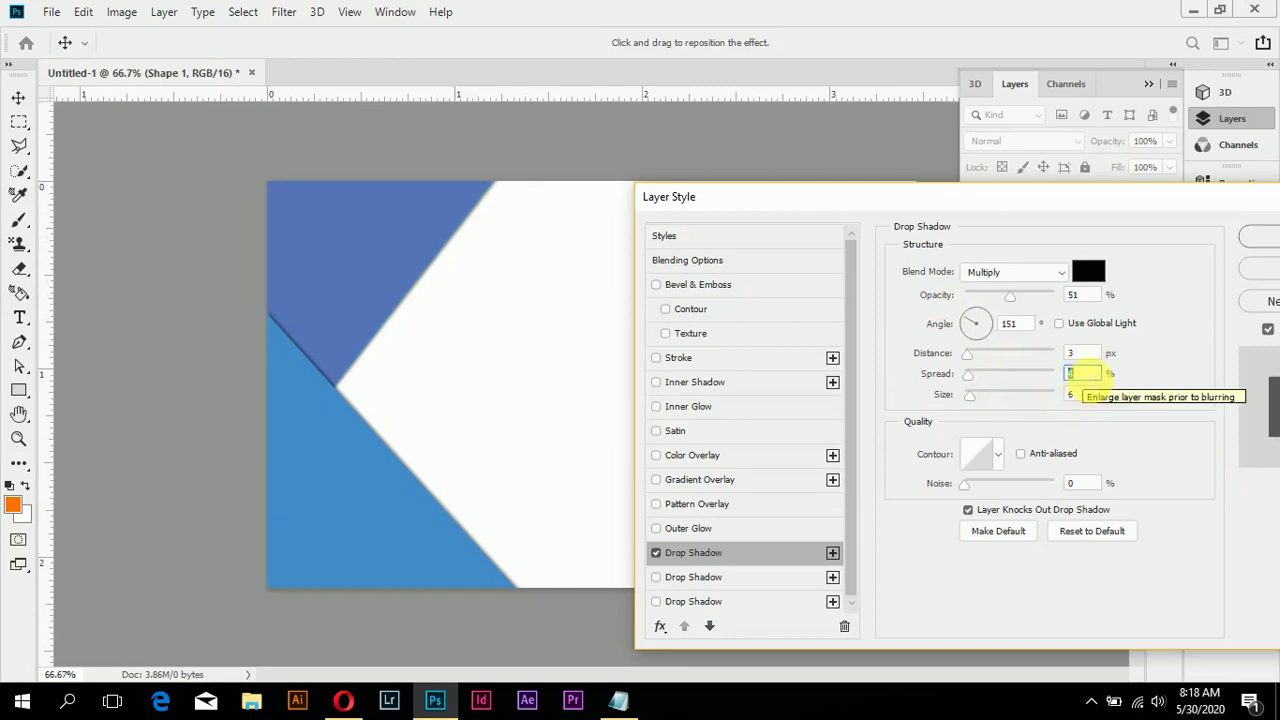
text(2)
drag(1010, 296, 1025, 298)
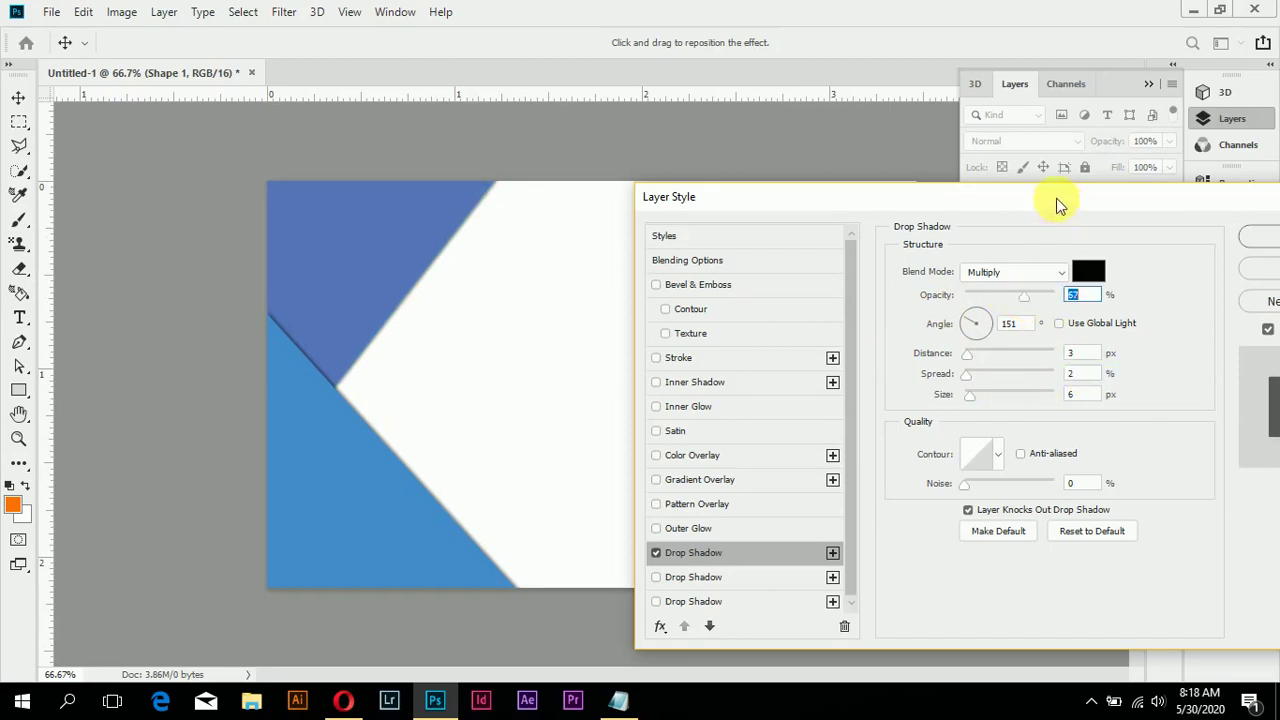
drag(1056, 198, 873, 200)
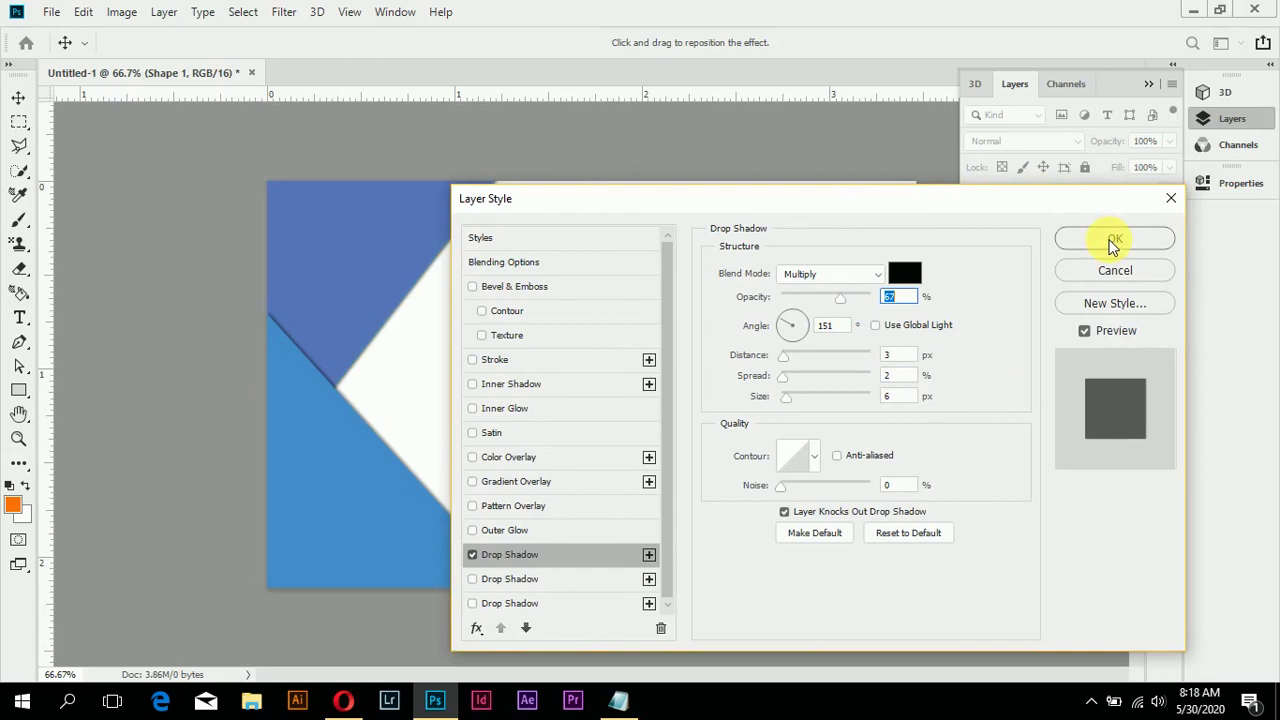
click(1112, 240)
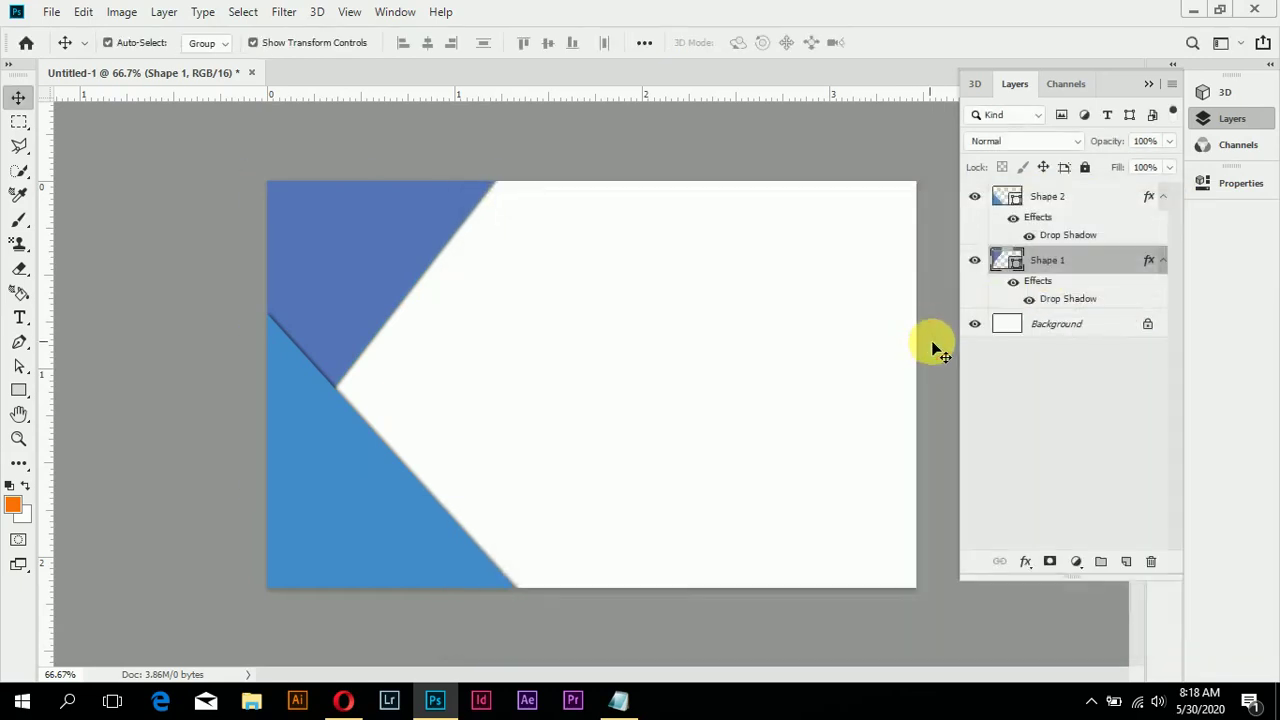
Step: On a new layer, draw a chevron path from the top corner through the triangles' meeting point to the bottom edge
click(1072, 238)
click(1127, 563)
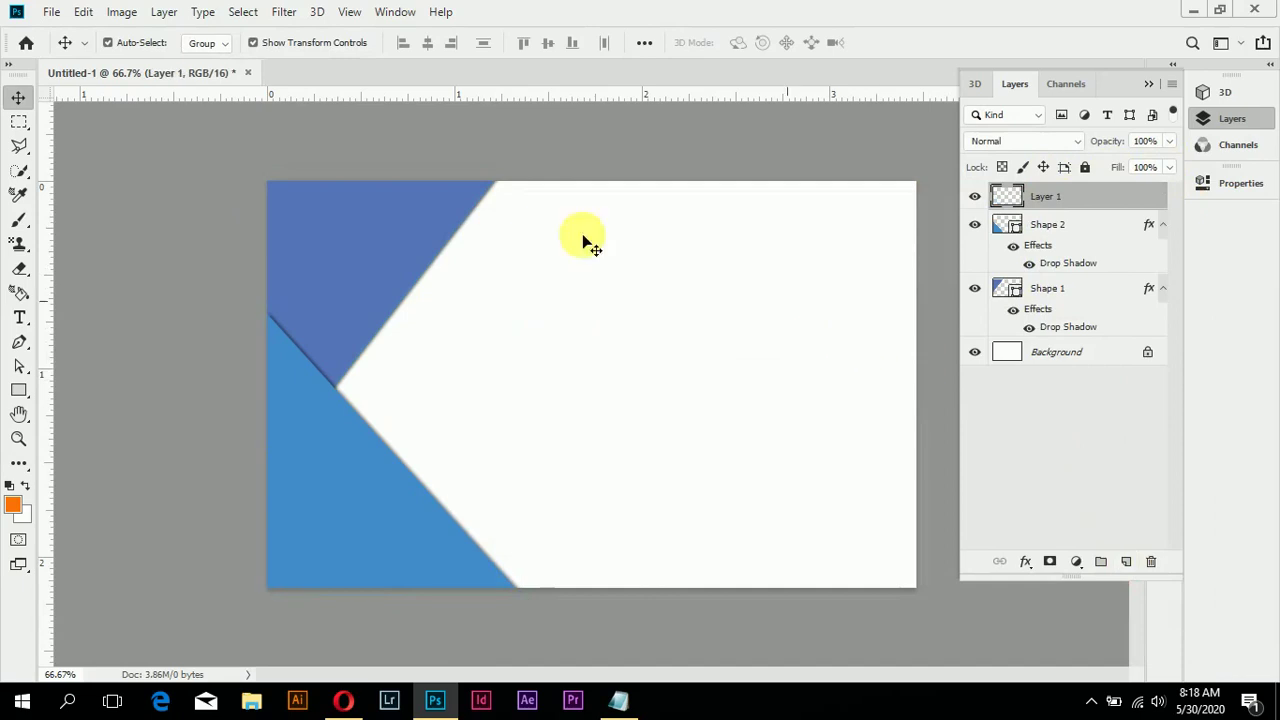
click(19, 342)
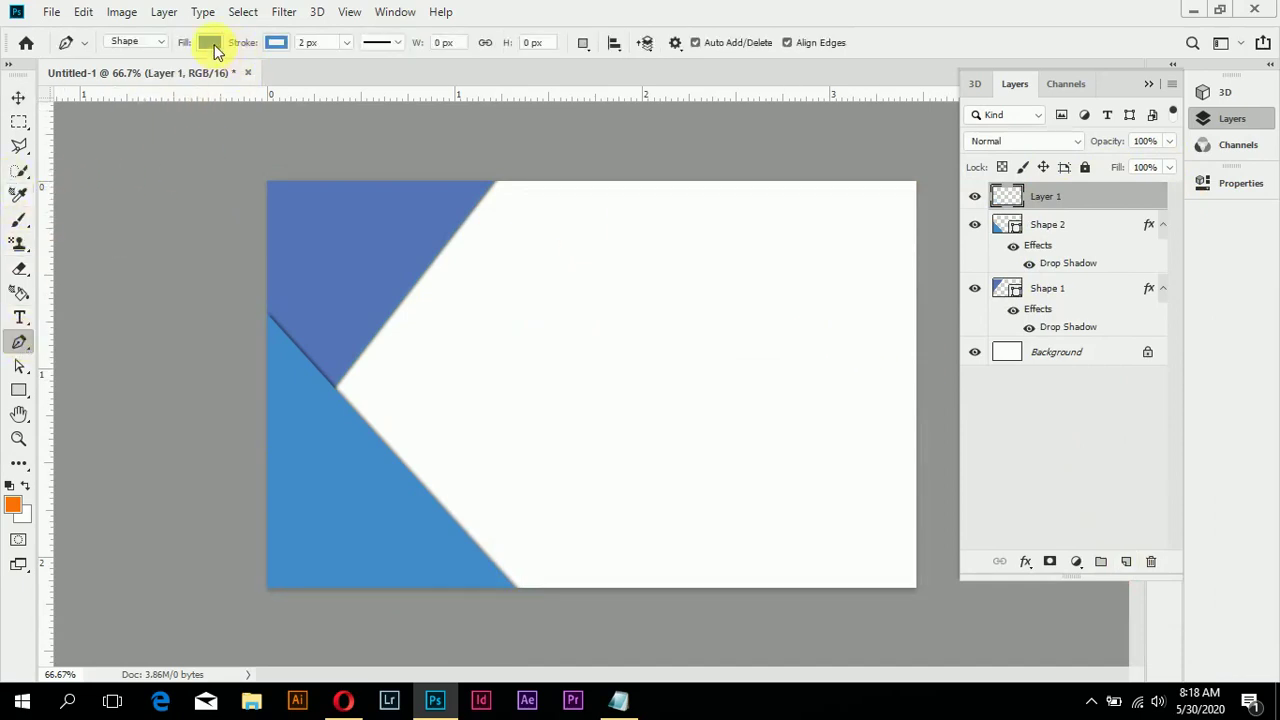
click(213, 45)
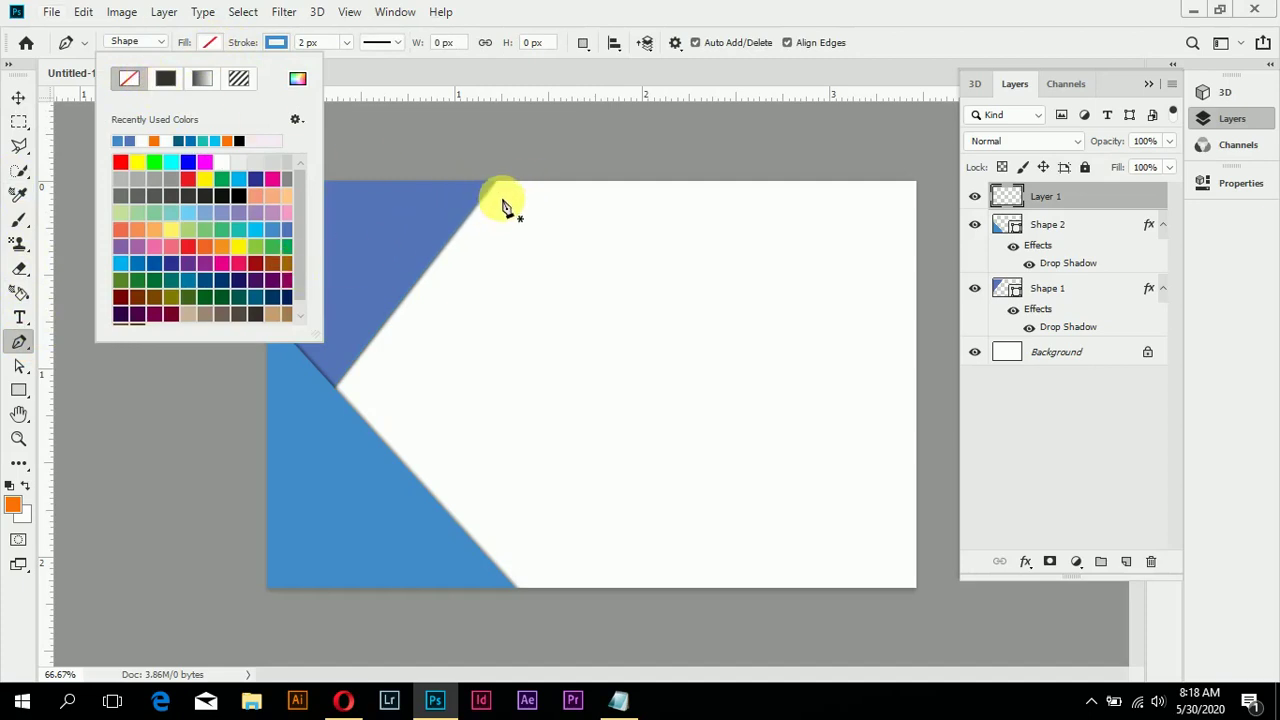
scroll(497, 180, up, 2)
scroll(497, 180, down, 1)
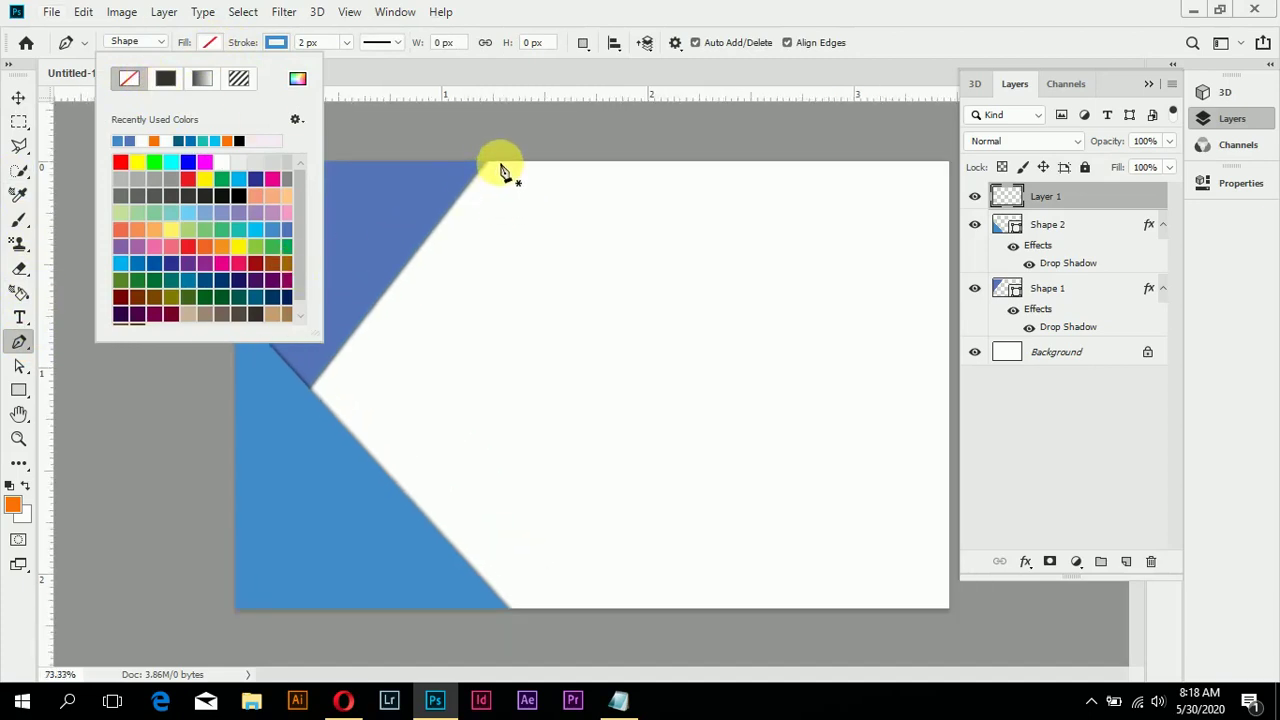
click(501, 161)
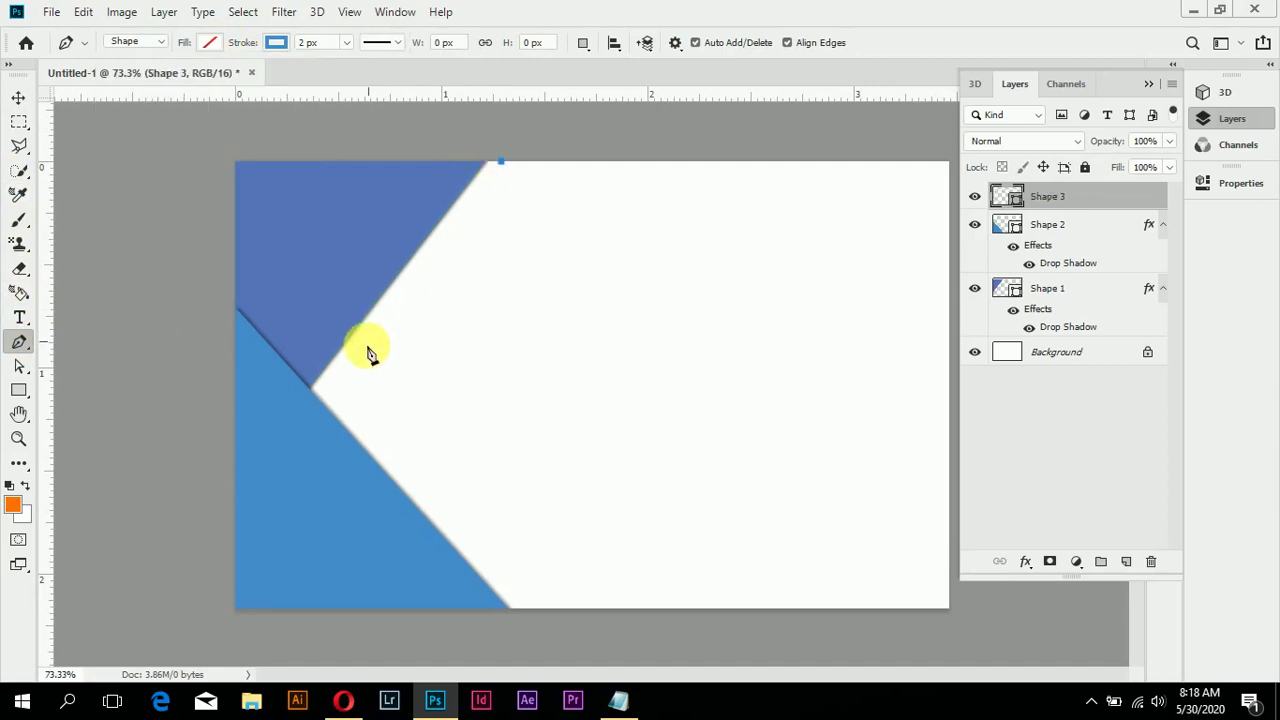
click(323, 388)
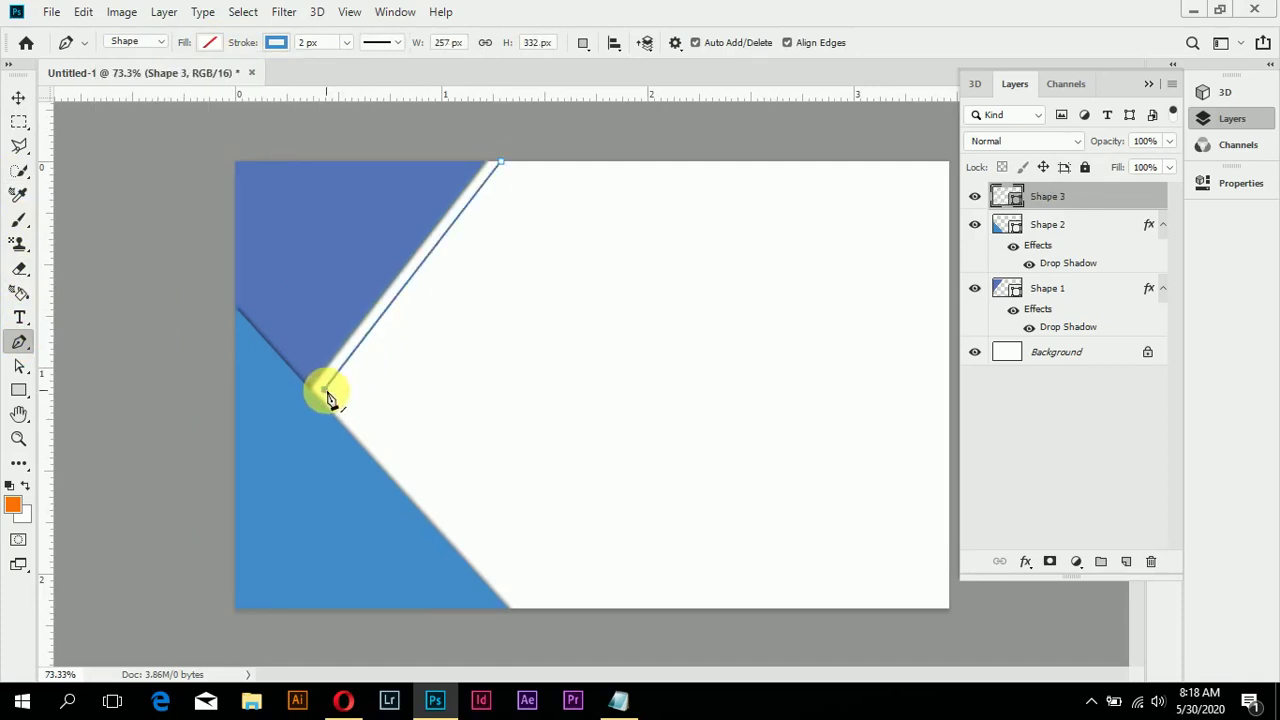
click(527, 610)
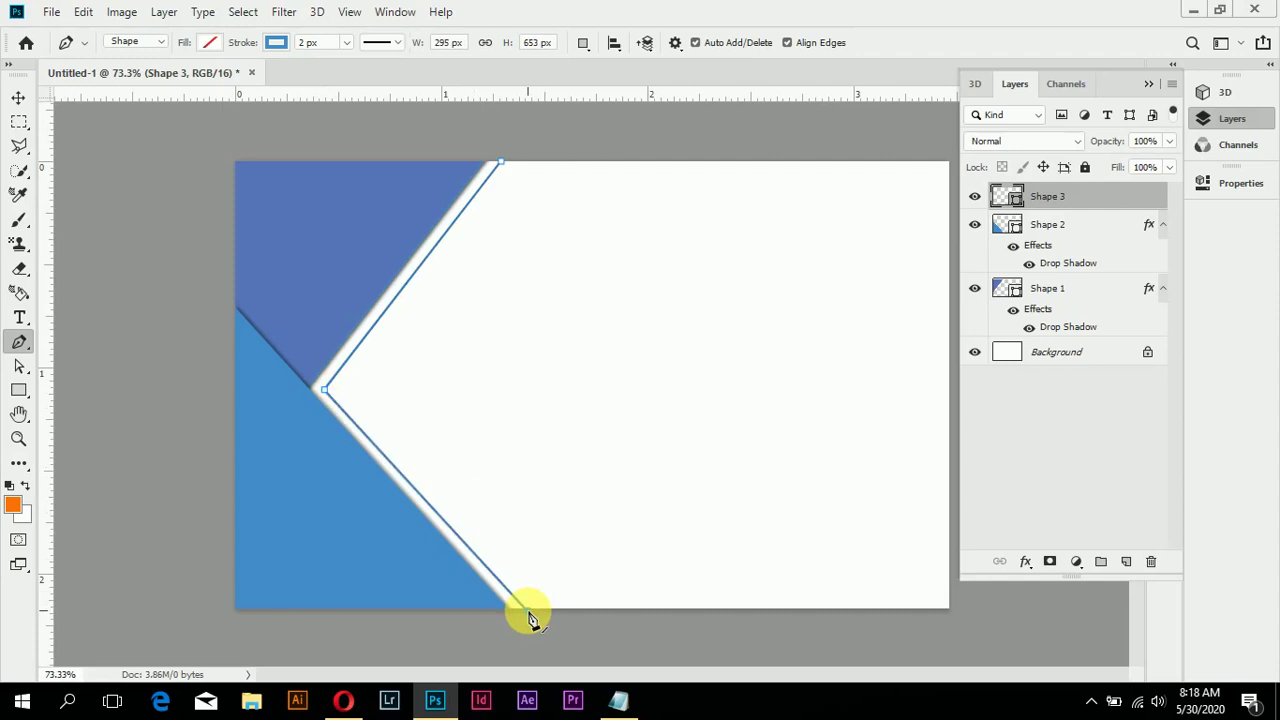
key(ctrl+z)
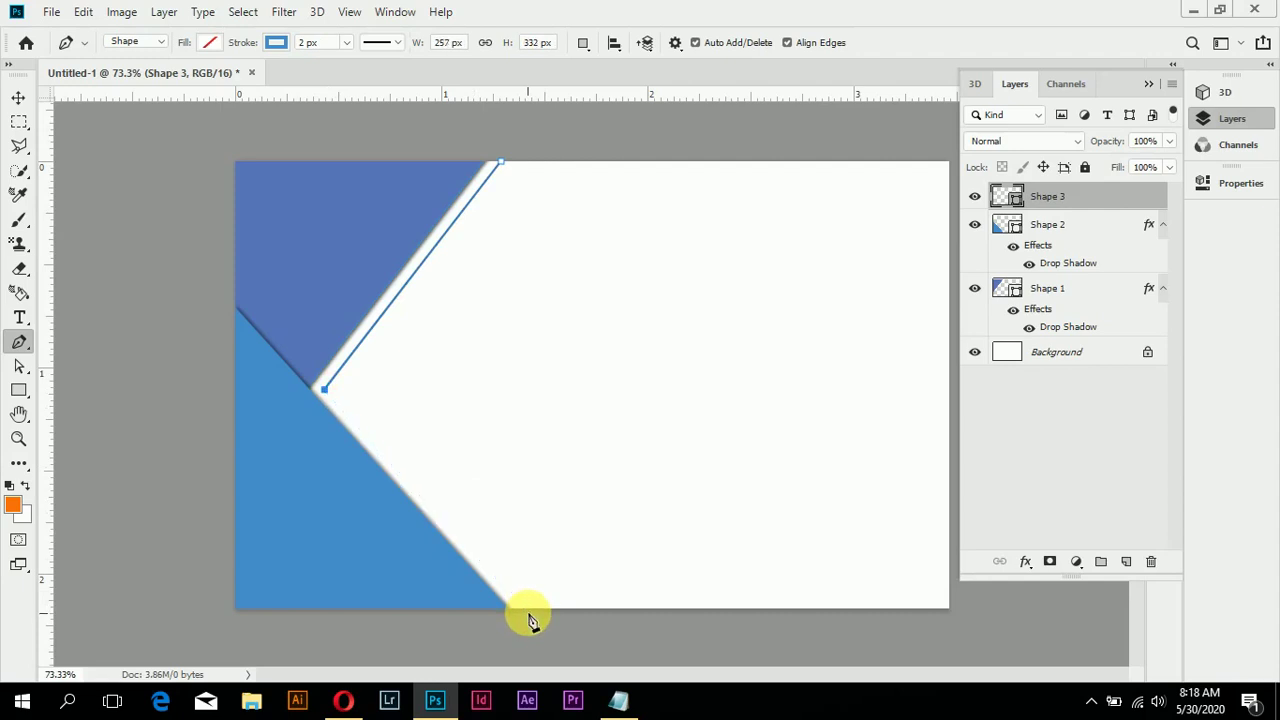
click(531, 612)
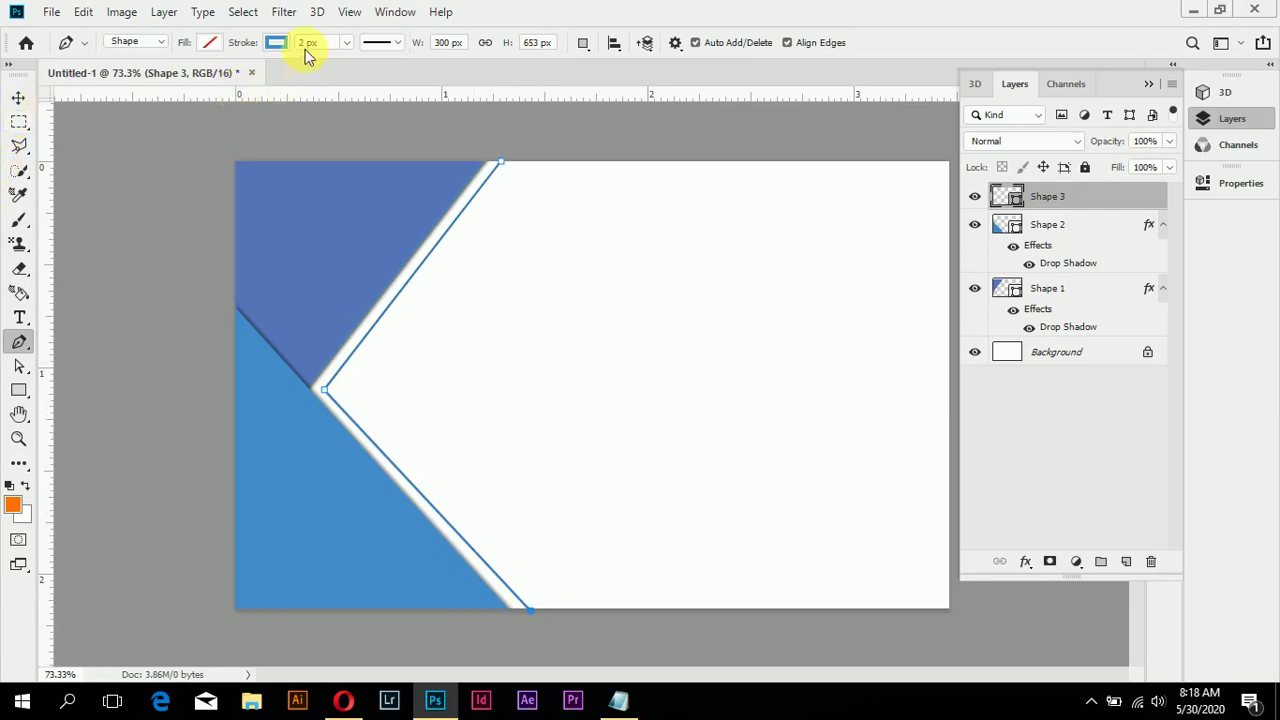
Step: Set the chevron line's stroke width to 4 px and finish the shape
text(4)
key(Return)
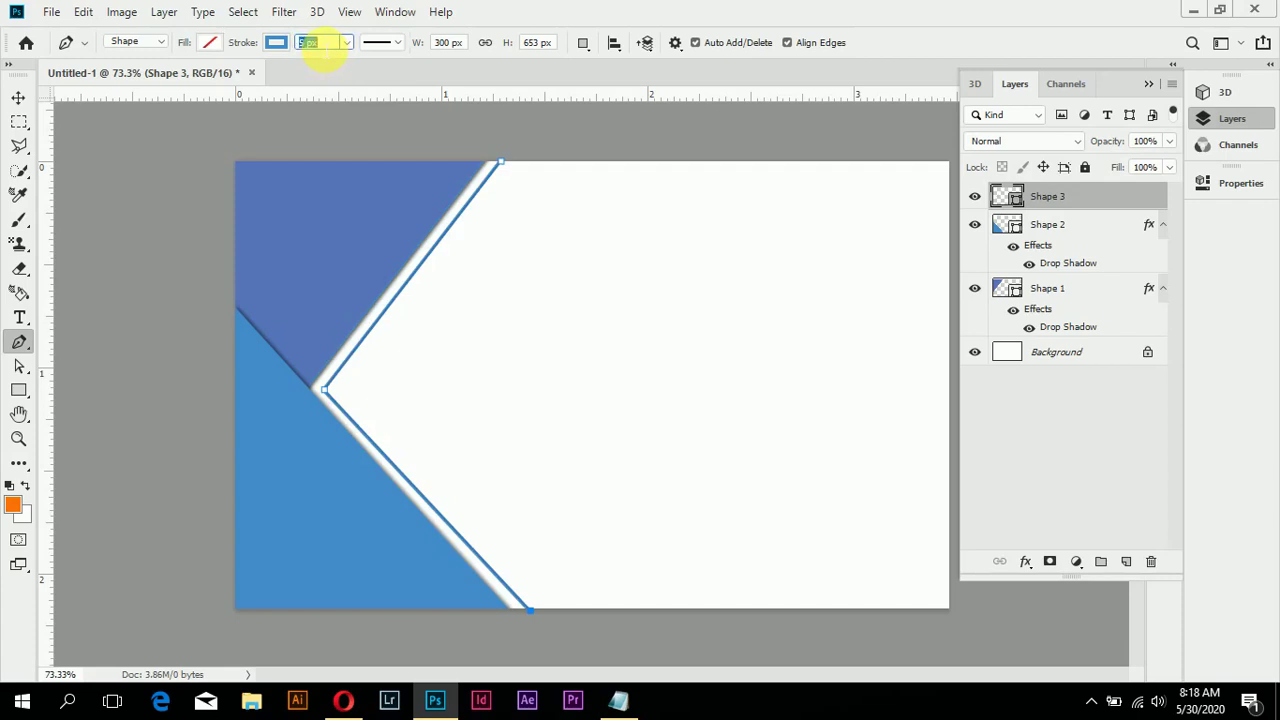
click(18, 97)
click(173, 190)
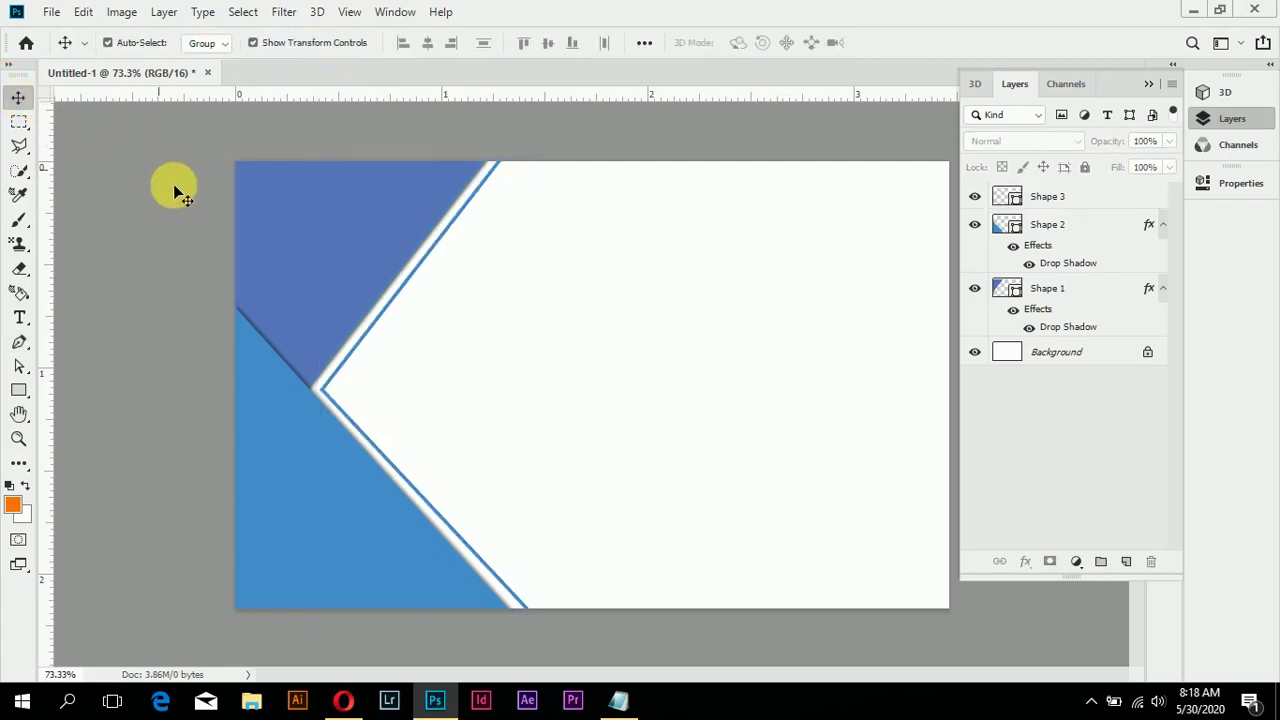
scroll(246, 277, down, 2)
scroll(303, 292, down, 2)
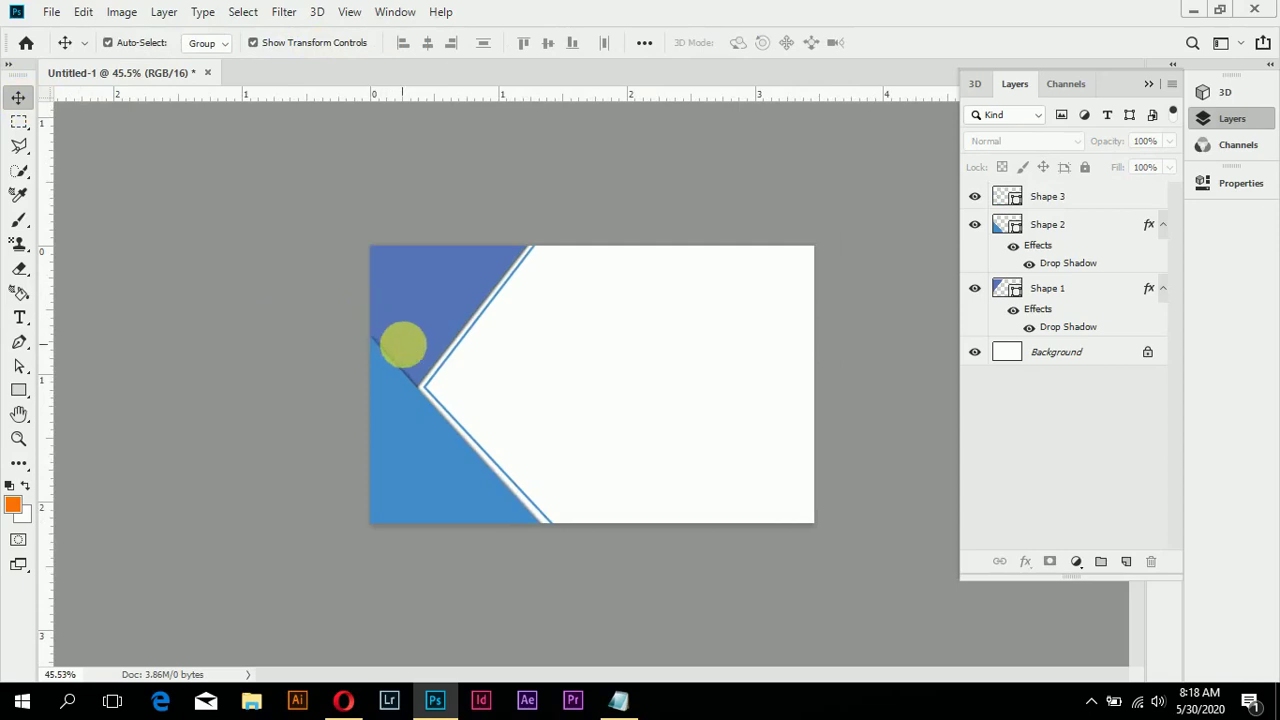
scroll(415, 345, up, 1)
scroll(443, 357, up, 2)
scroll(497, 323, down, 1)
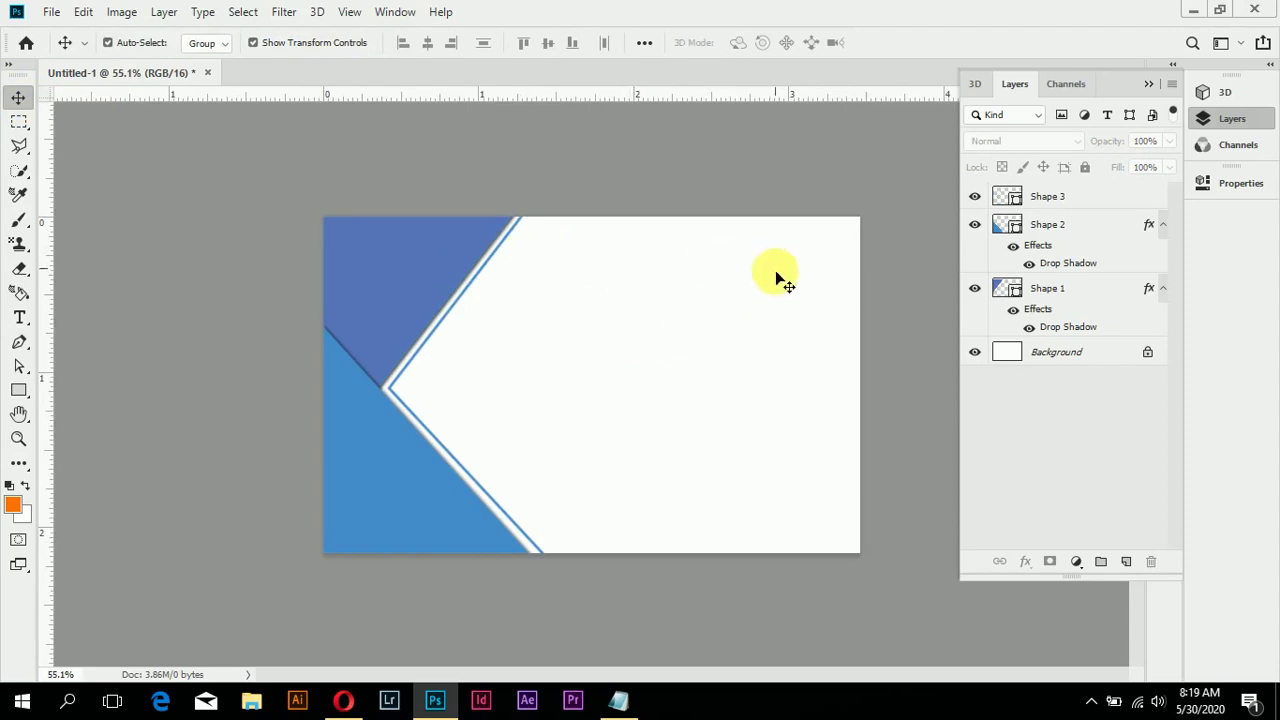
double_click(767, 12)
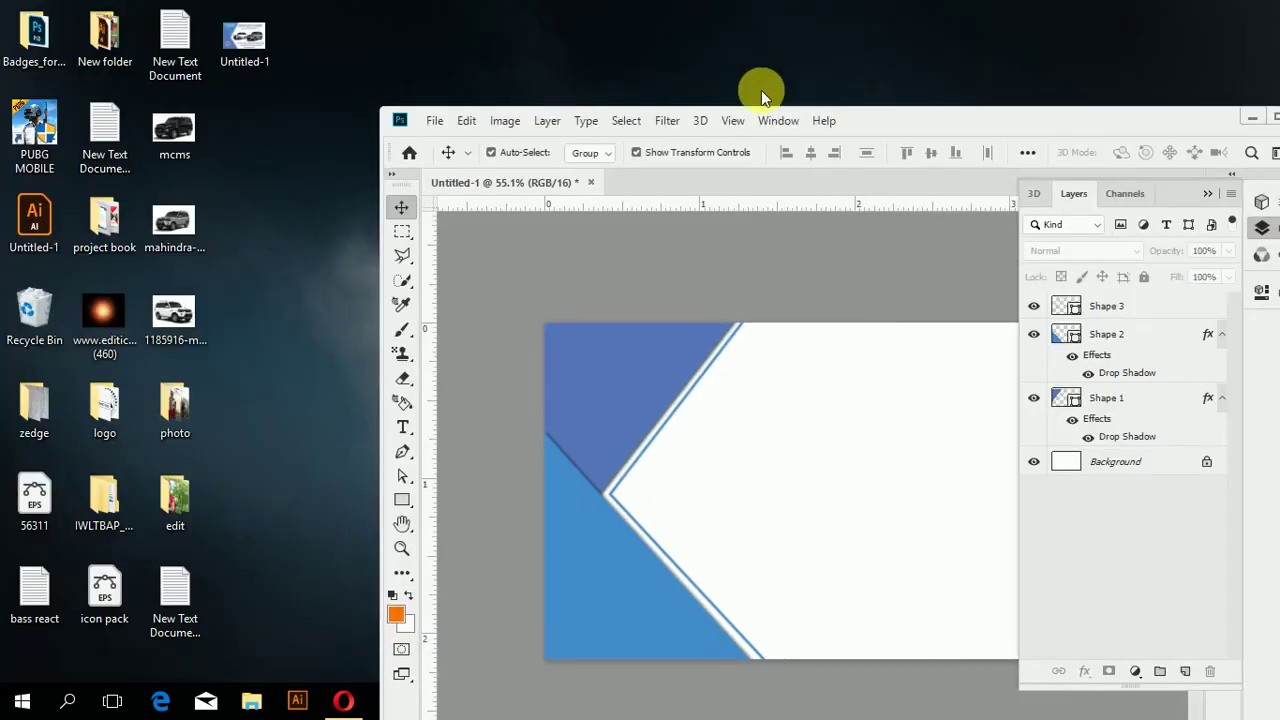
double_click(176, 592)
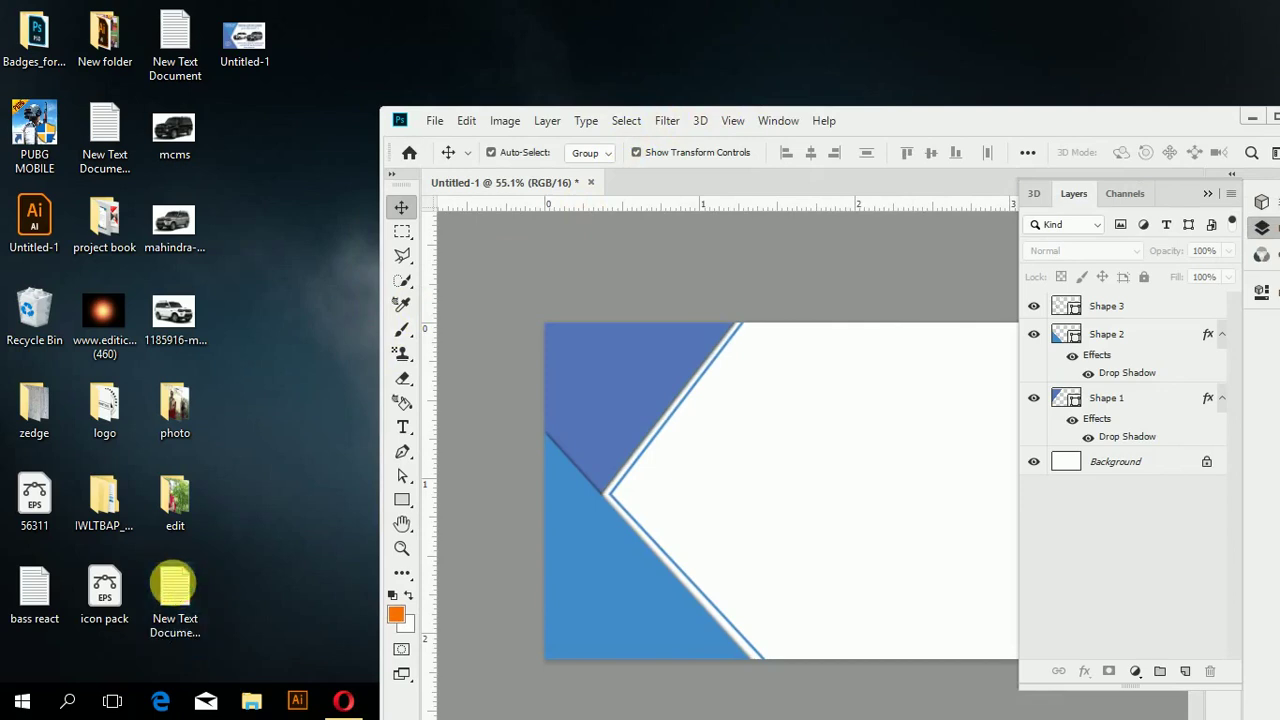
drag(506, 316, 343, 147)
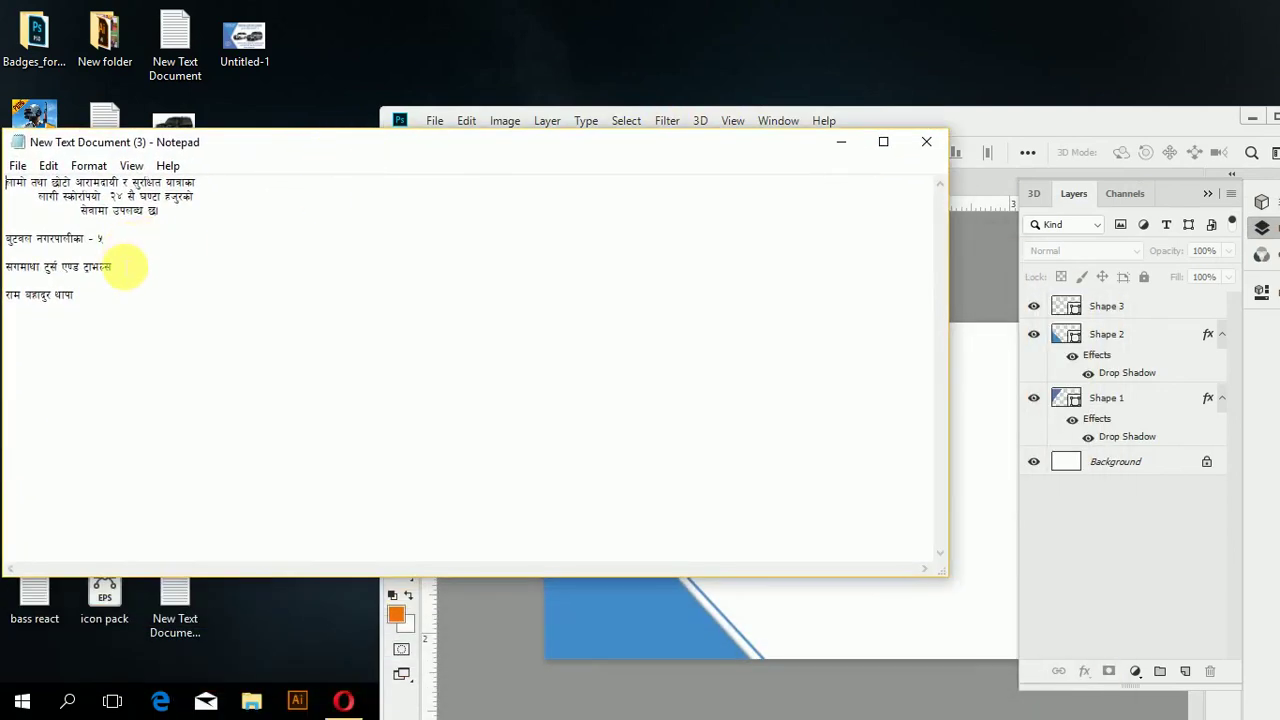
drag(127, 275, 5, 267)
click(20, 267)
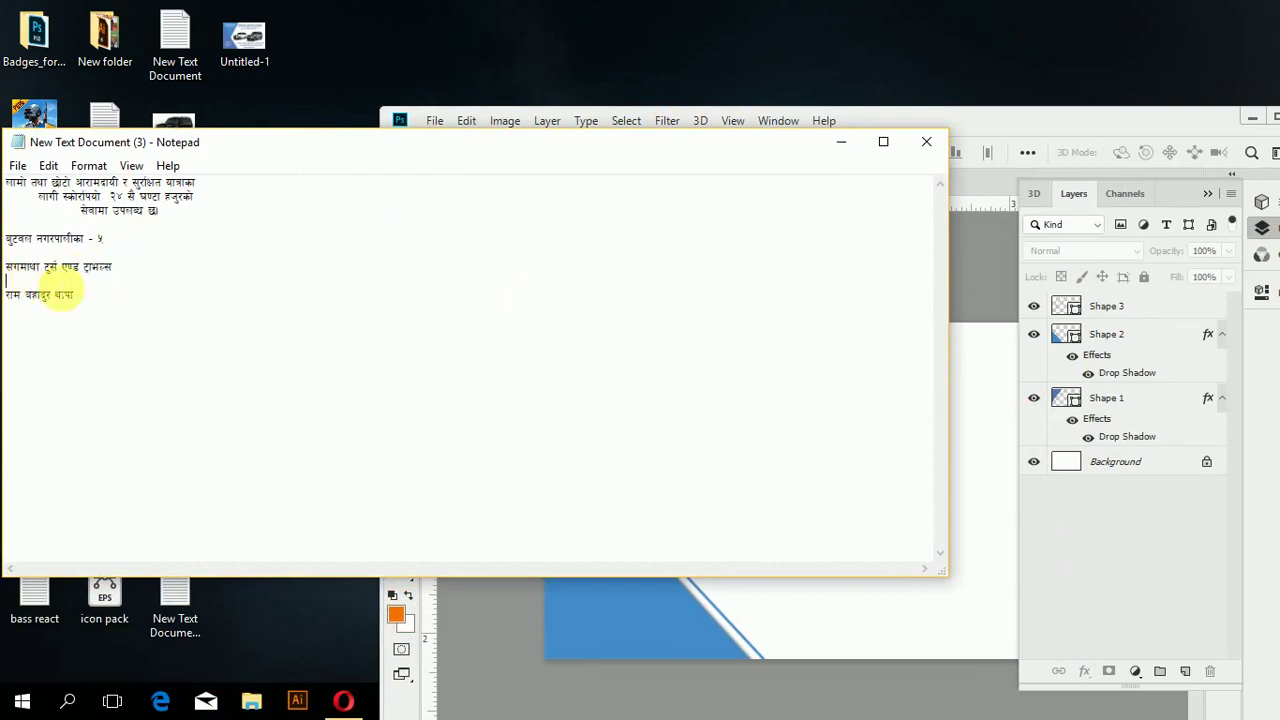
click(840, 141)
double_click(976, 119)
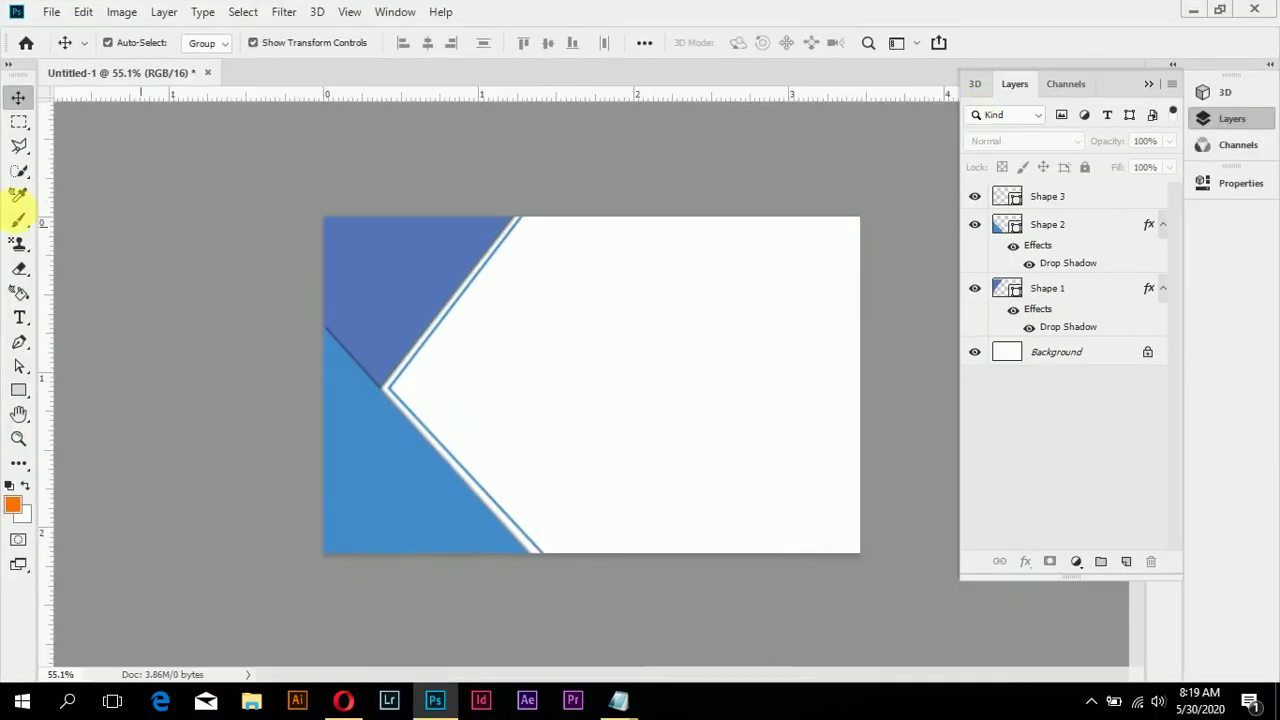
Step: Paste the company name सगरमाथा टुर्स एण्ड ट्राभल्स from Notepad as a text layer on the card
click(20, 318)
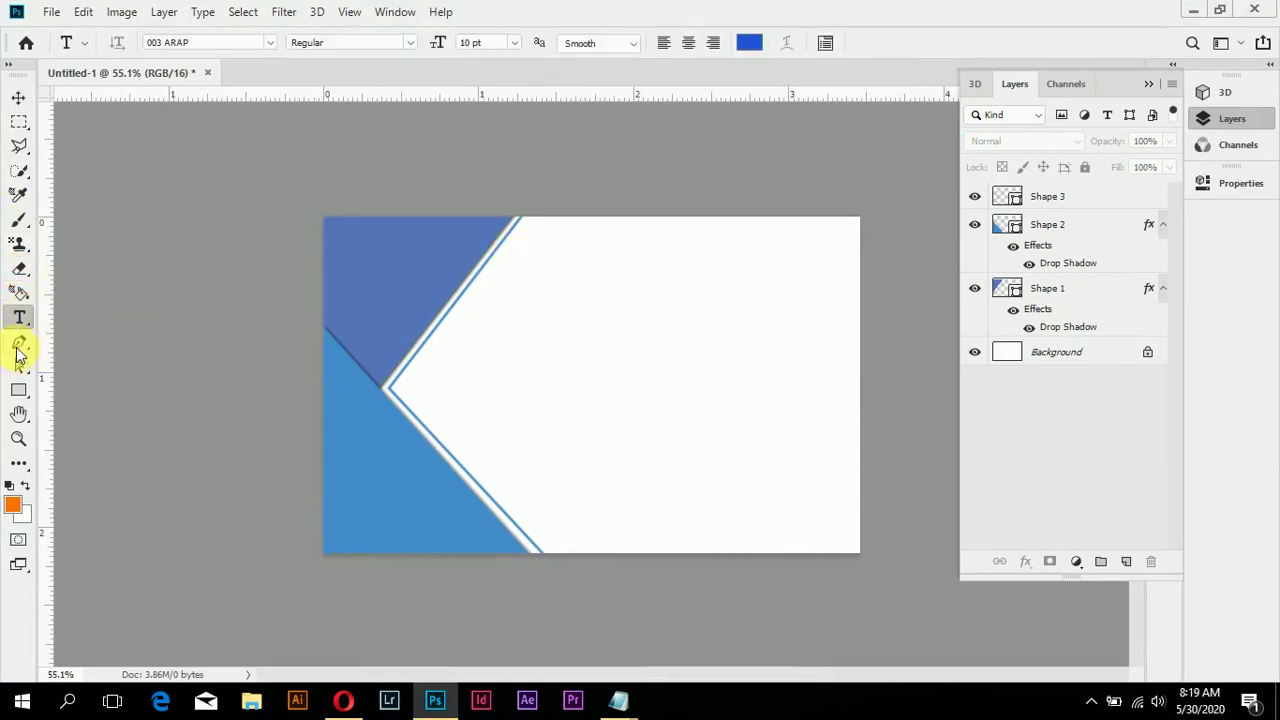
click(555, 276)
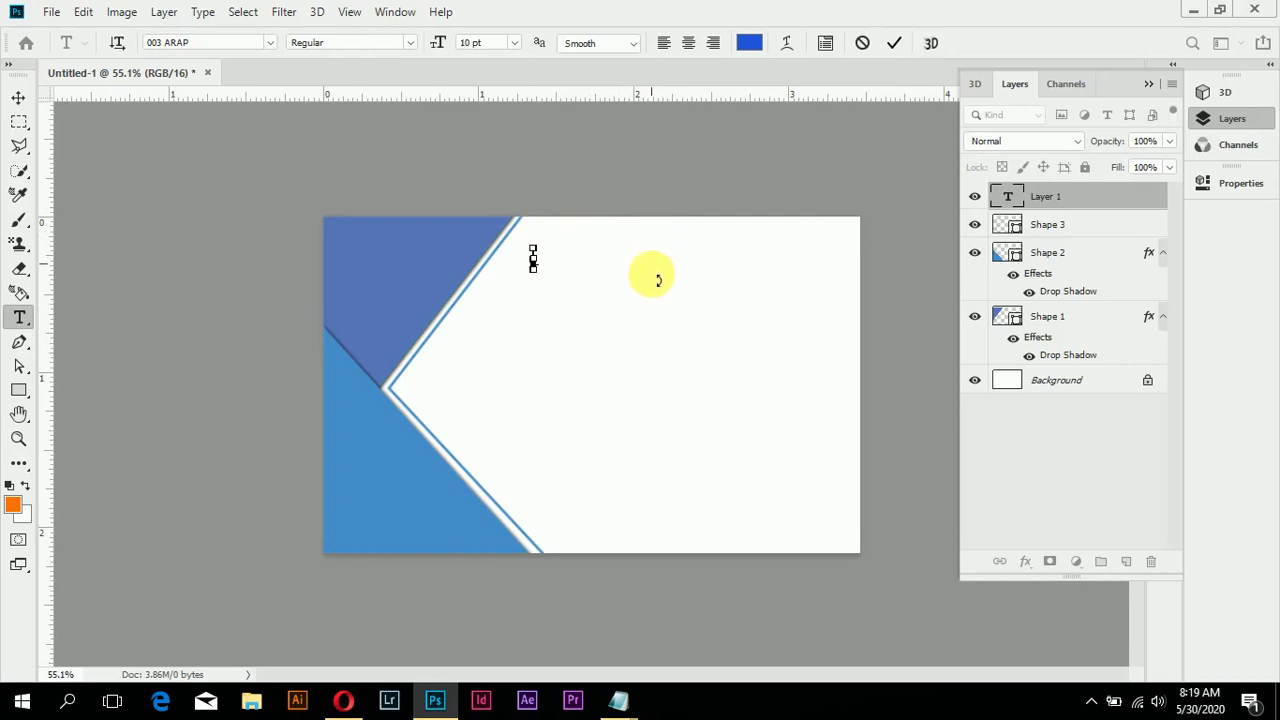
mouse_move(618, 700)
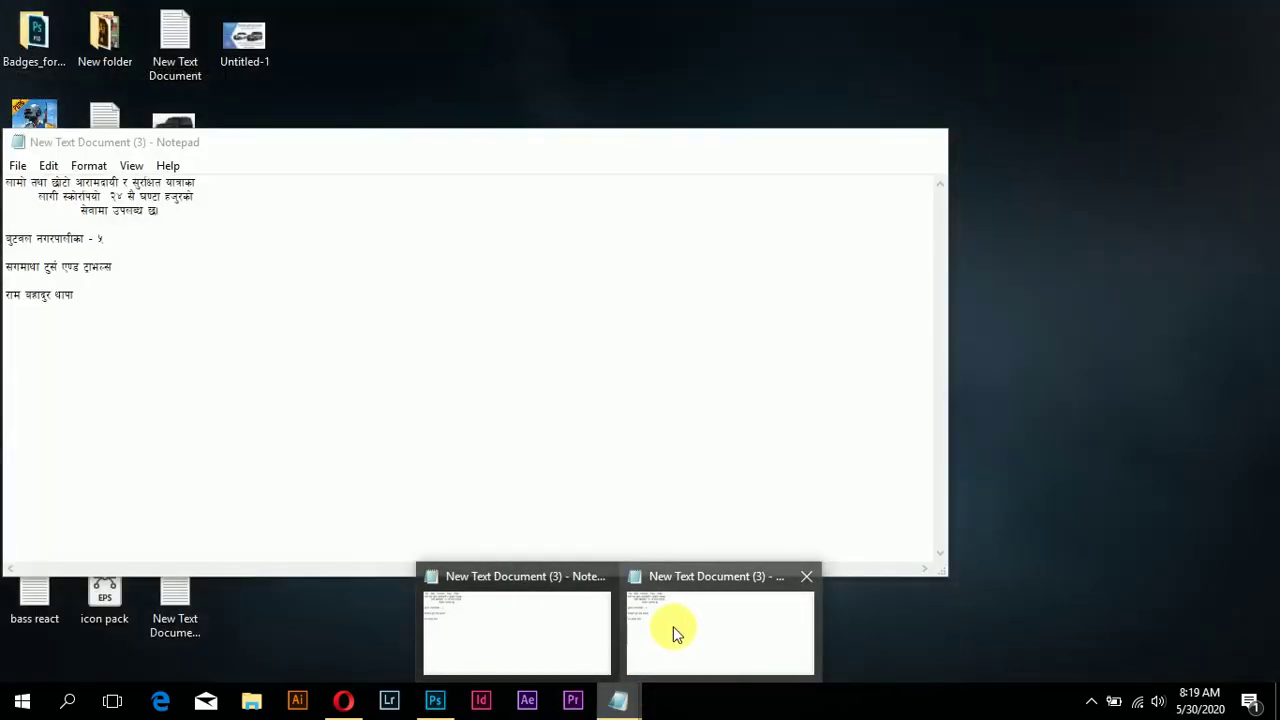
click(672, 627)
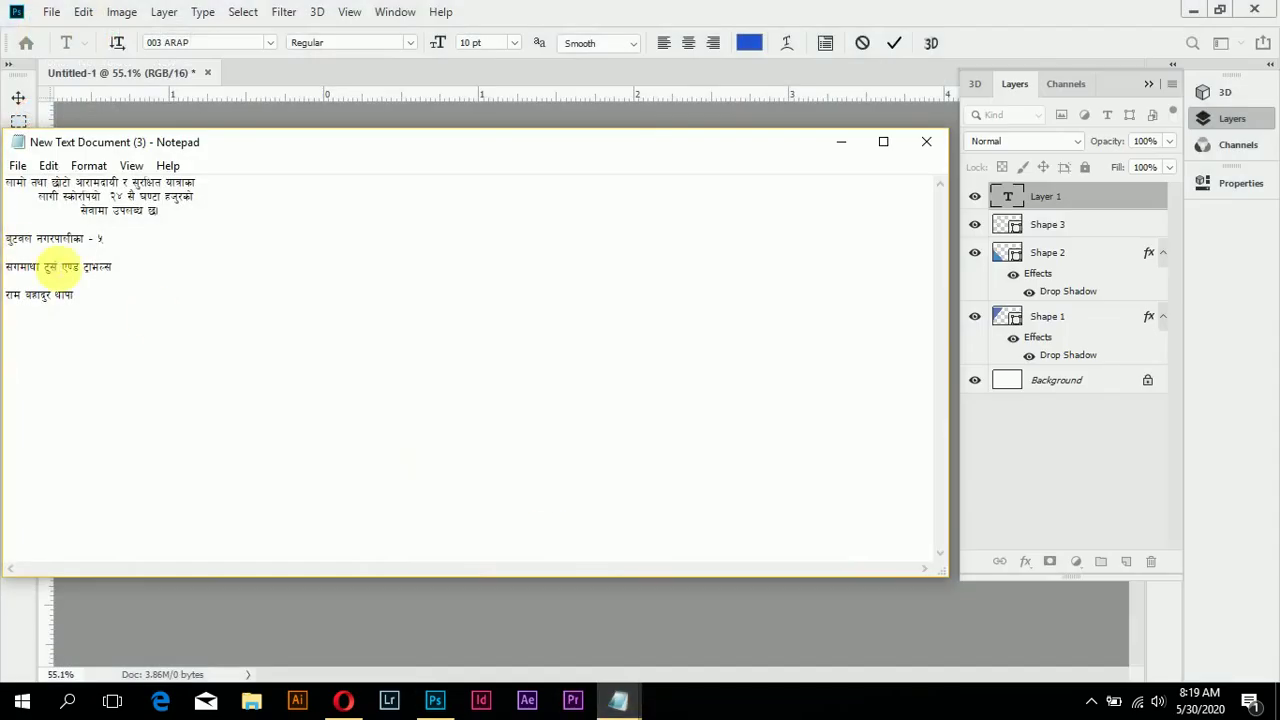
drag(114, 268, 10, 268)
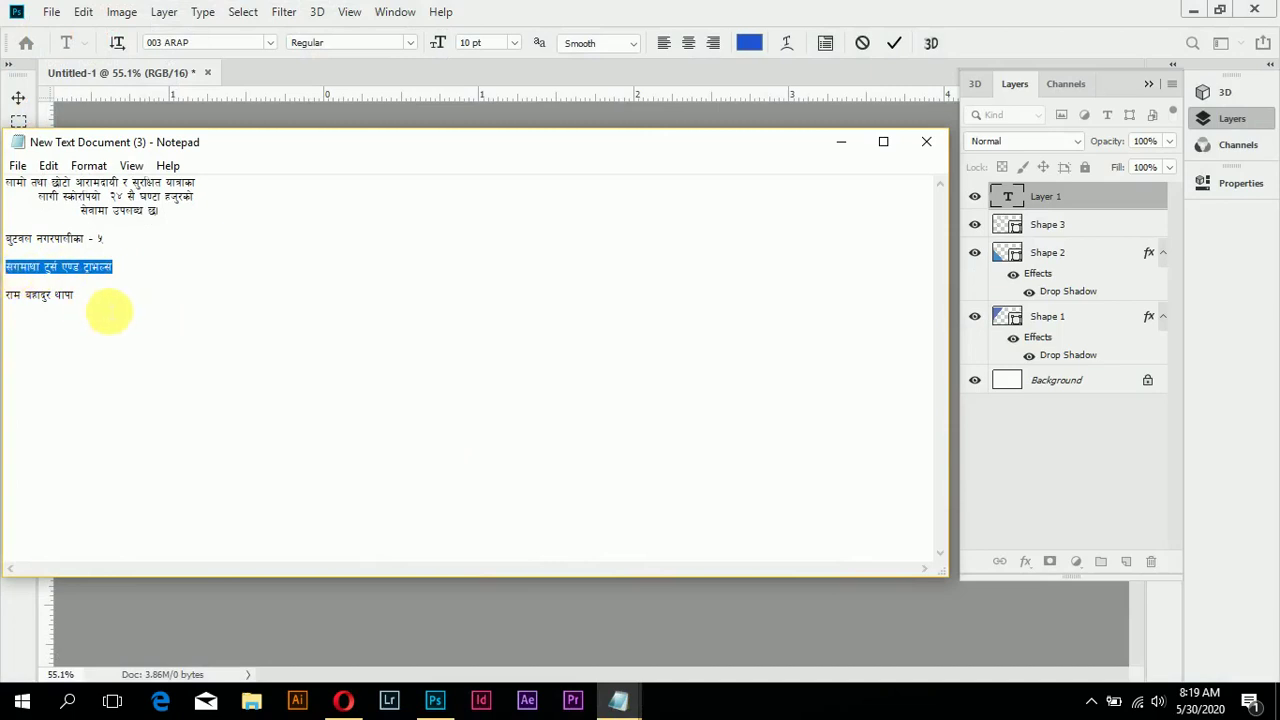
click(841, 141)
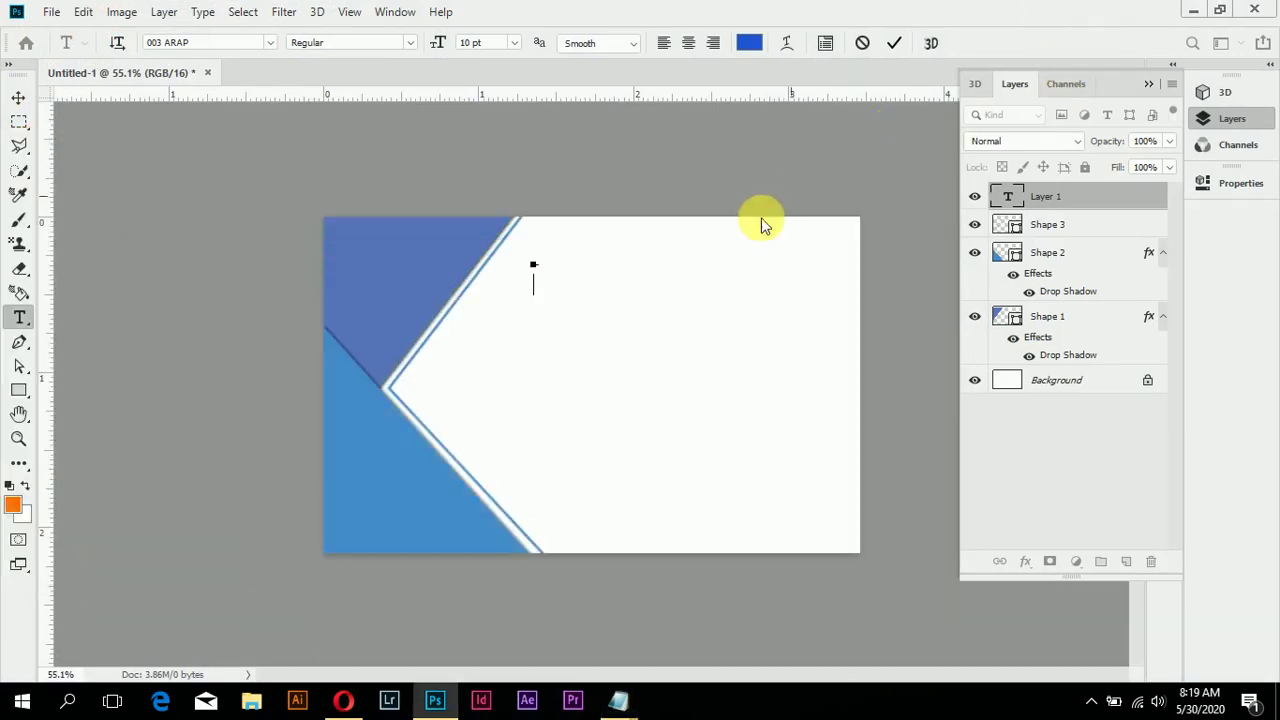
click(862, 44)
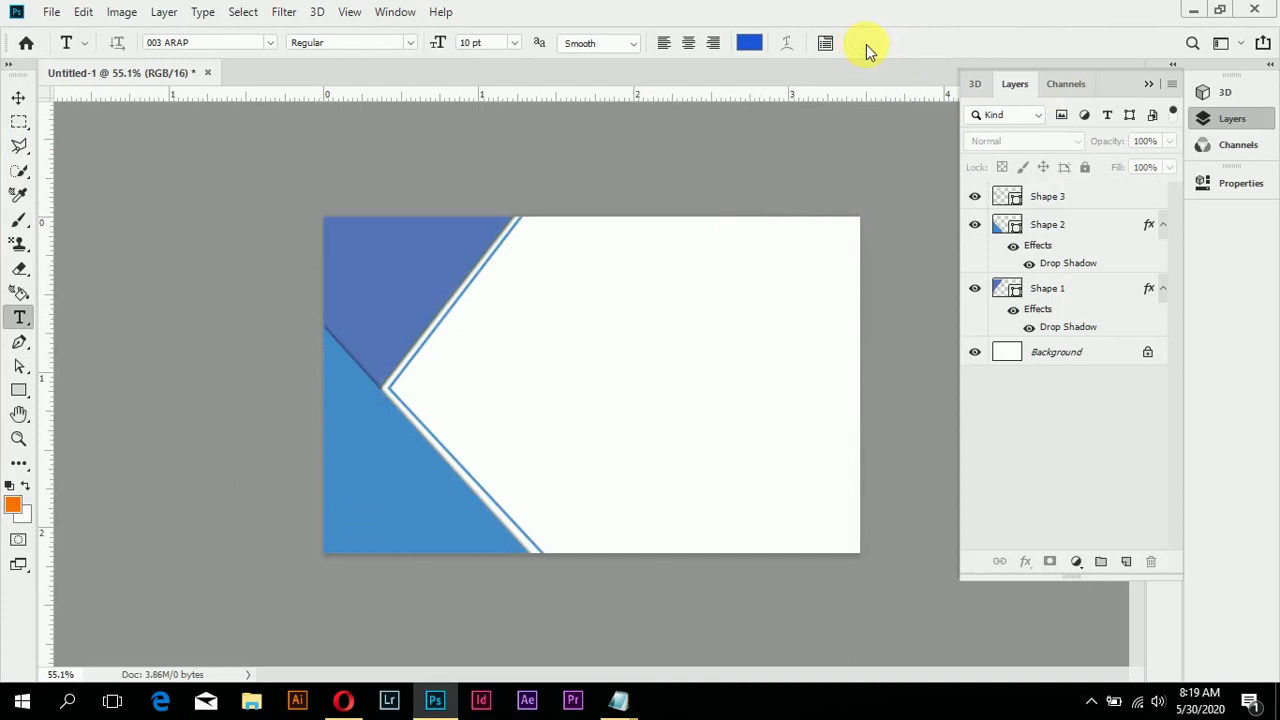
click(535, 265)
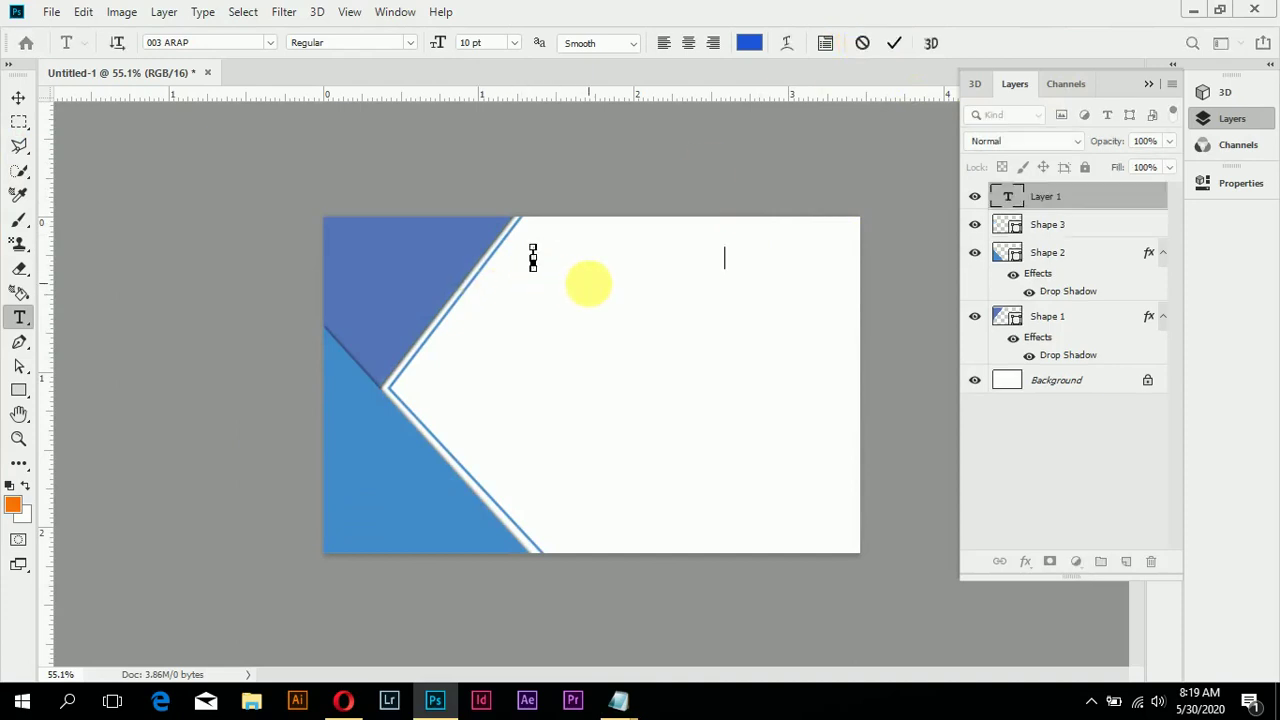
text(सगमाथा टुर्स एण्ड ट्राभल्स)
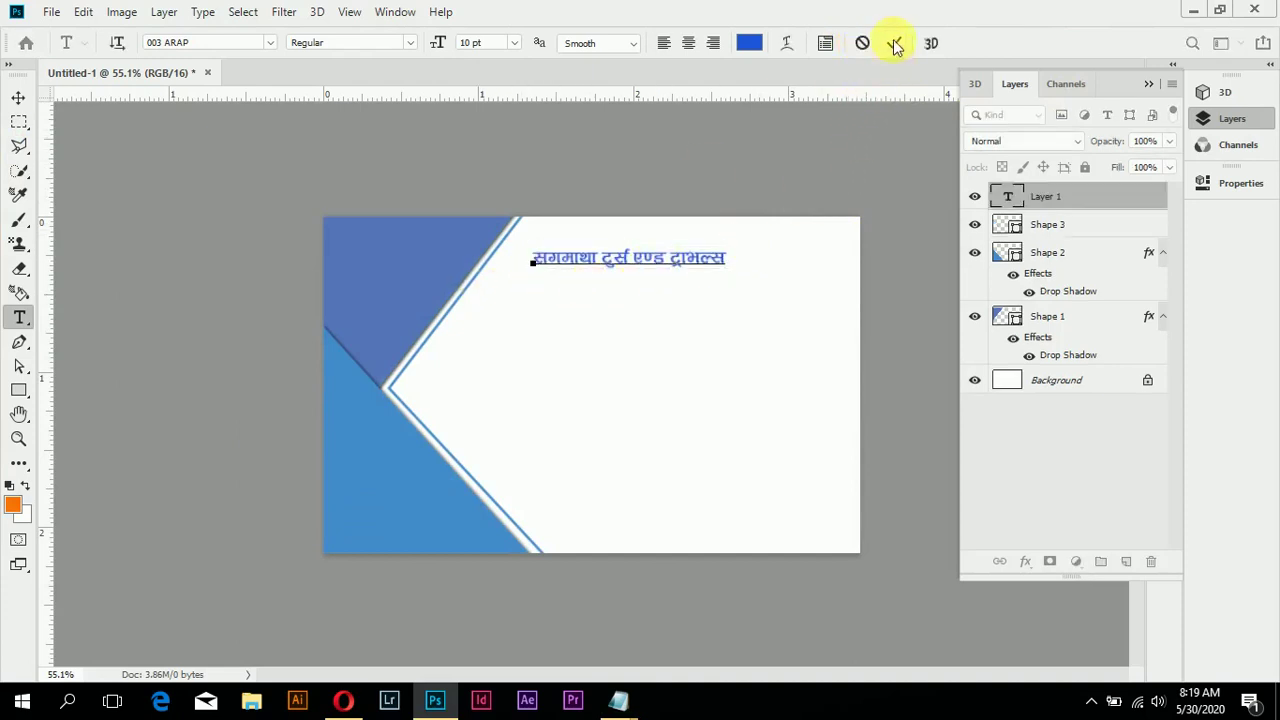
click(893, 44)
Step: Scale the company name to about 172% and position it across the card's top right
key(ctrl+plus)
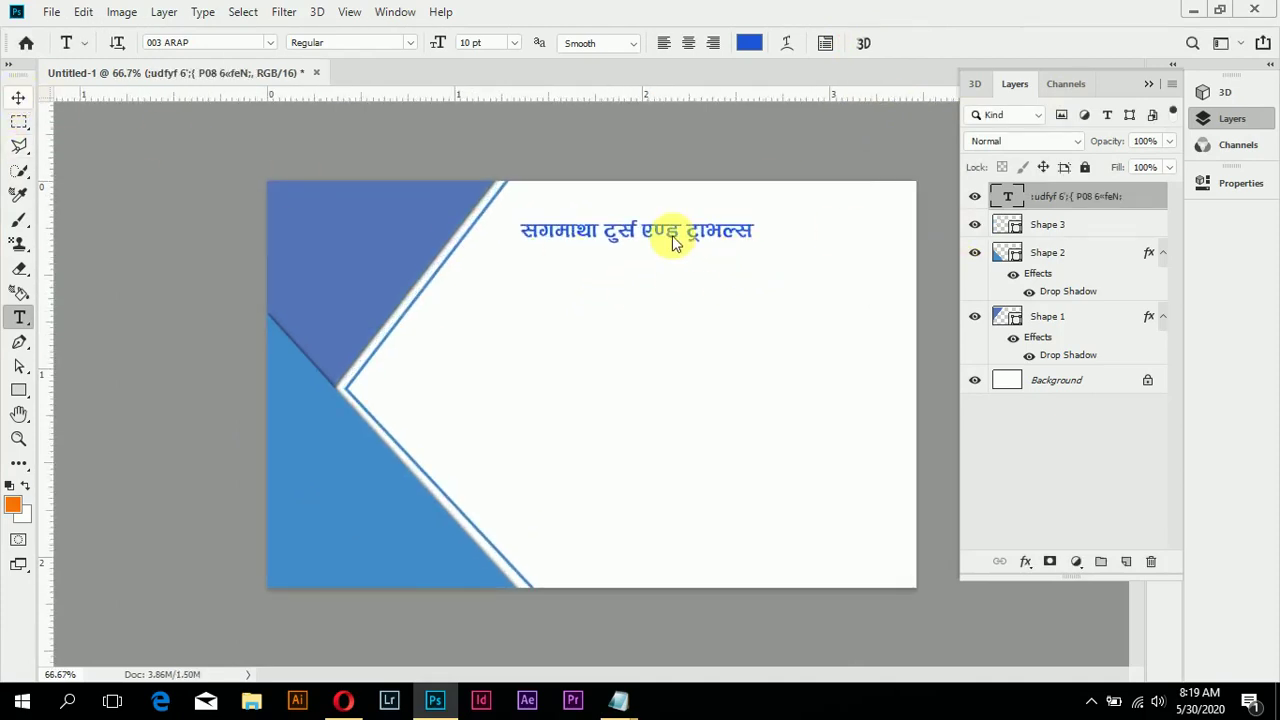
key(v)
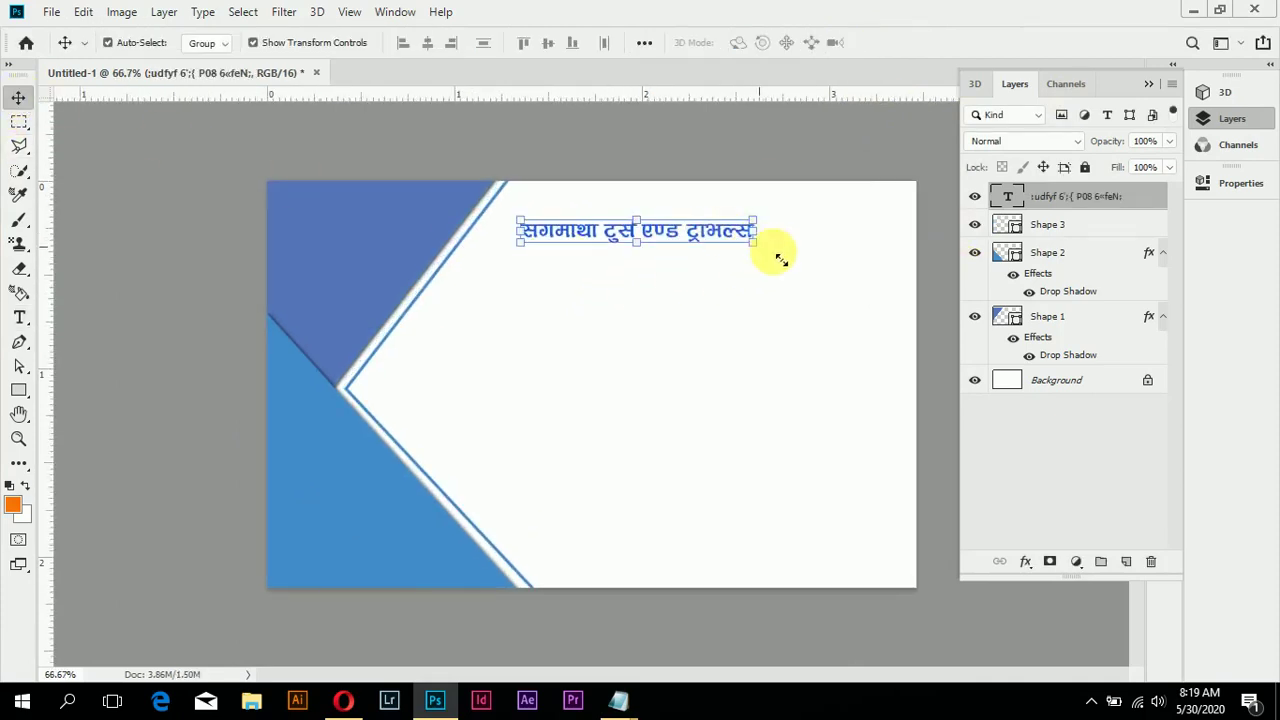
drag(757, 253, 882, 337)
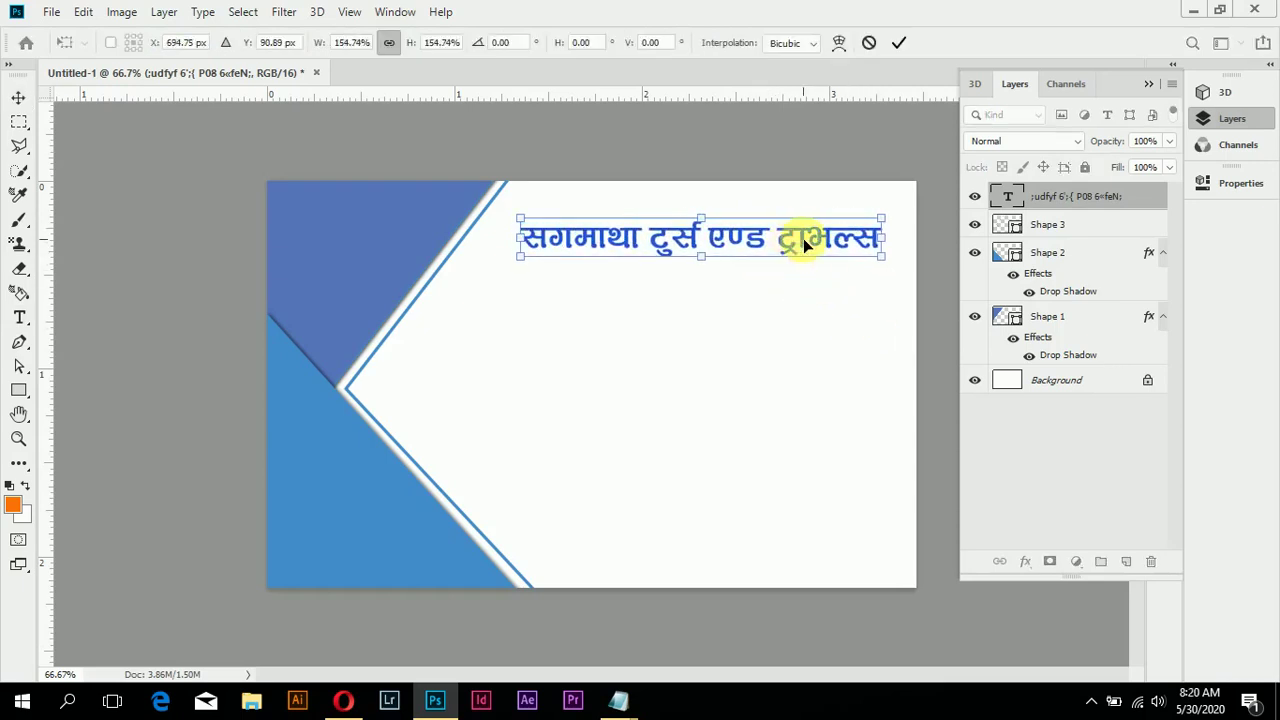
drag(803, 238, 781, 236)
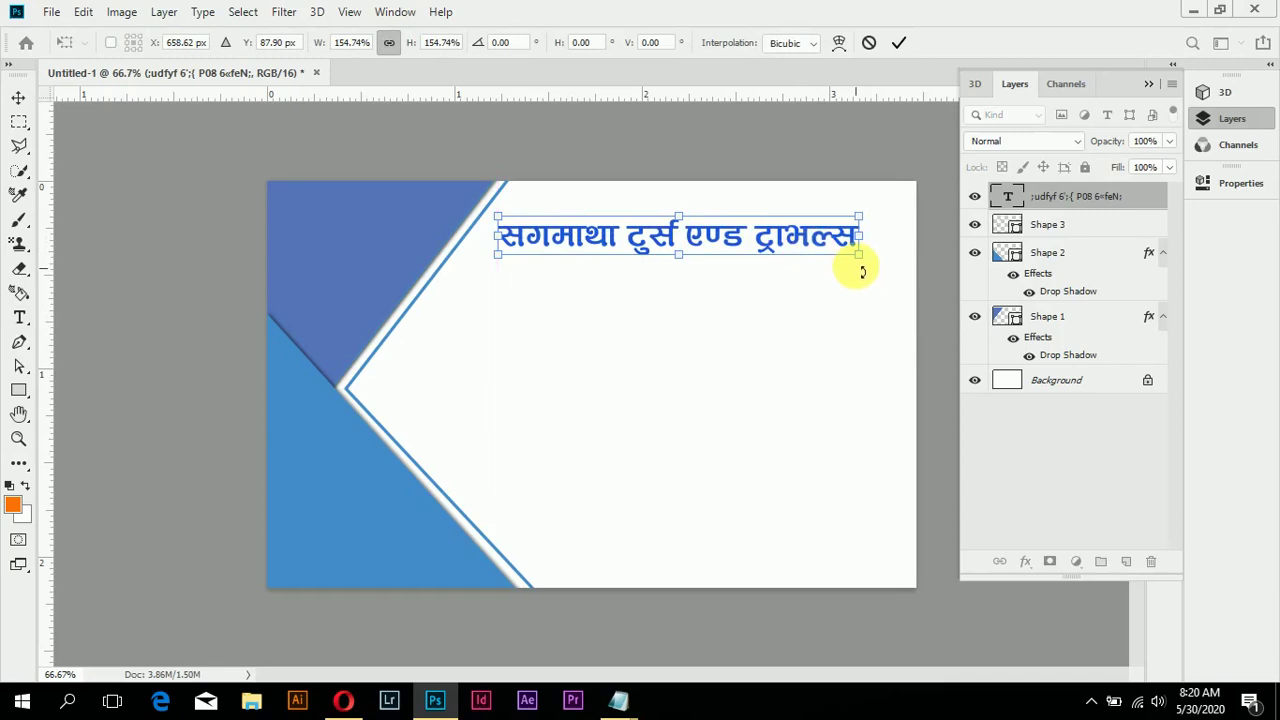
drag(860, 260, 905, 282)
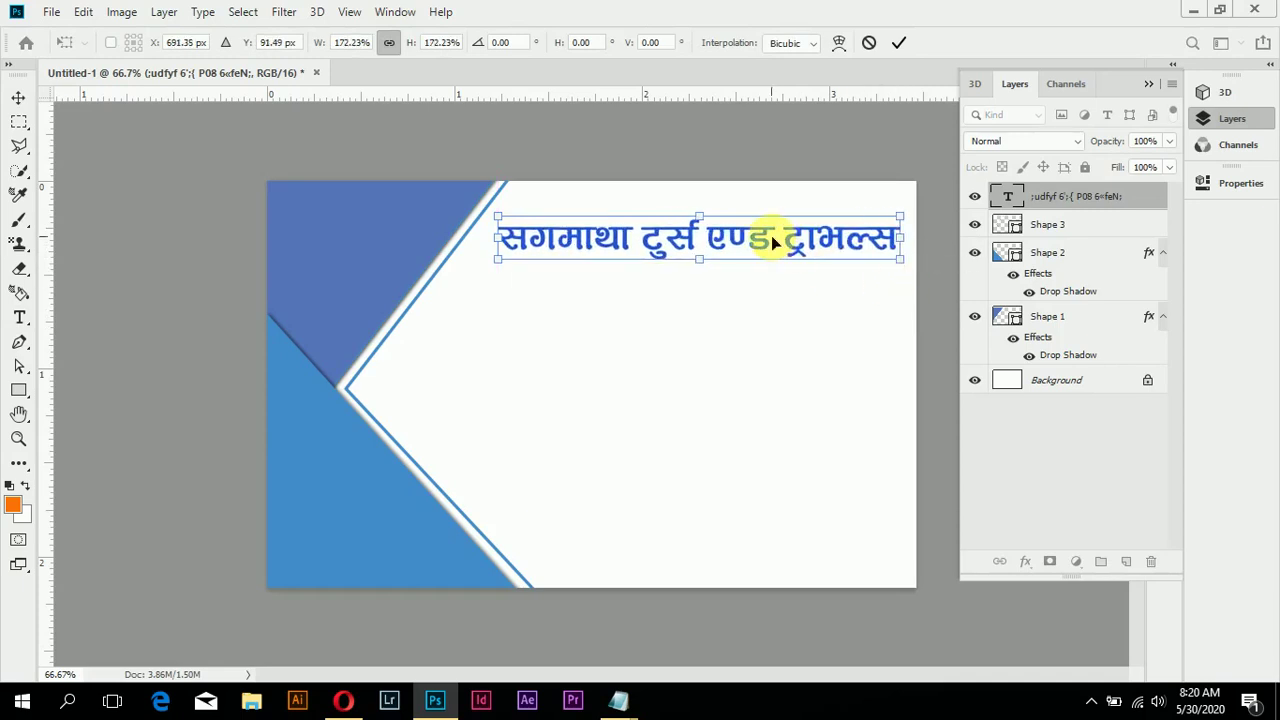
drag(793, 243, 782, 235)
click(898, 52)
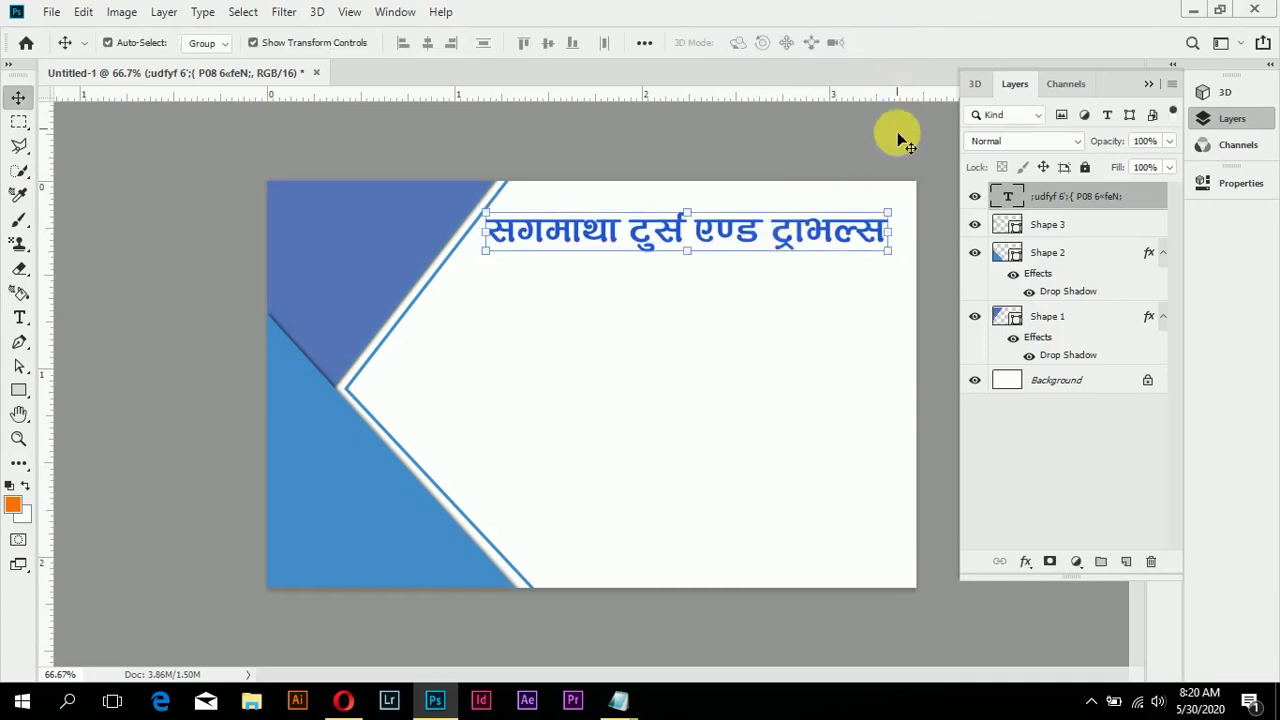
click(896, 140)
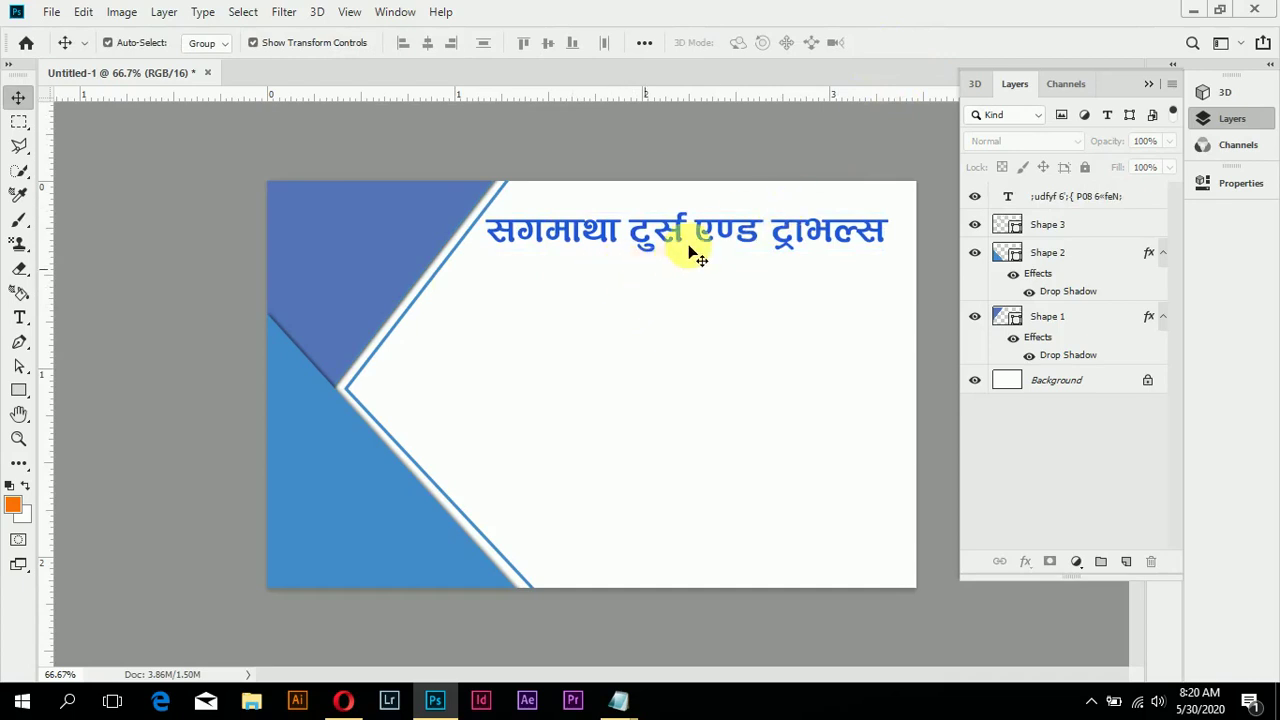
double_click(681, 15)
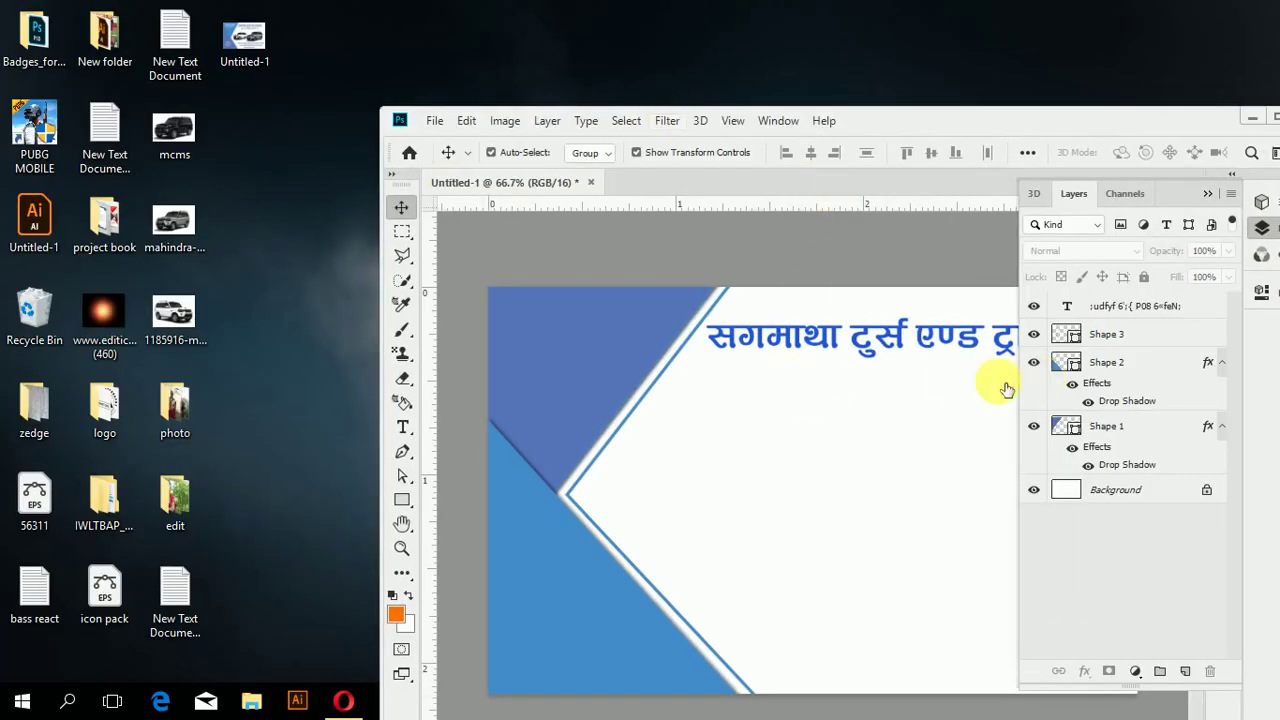
Step: Copy the line 'बुटवल नगरपालिका - ५' from the Nepali notes in Notepad
double_click(176, 592)
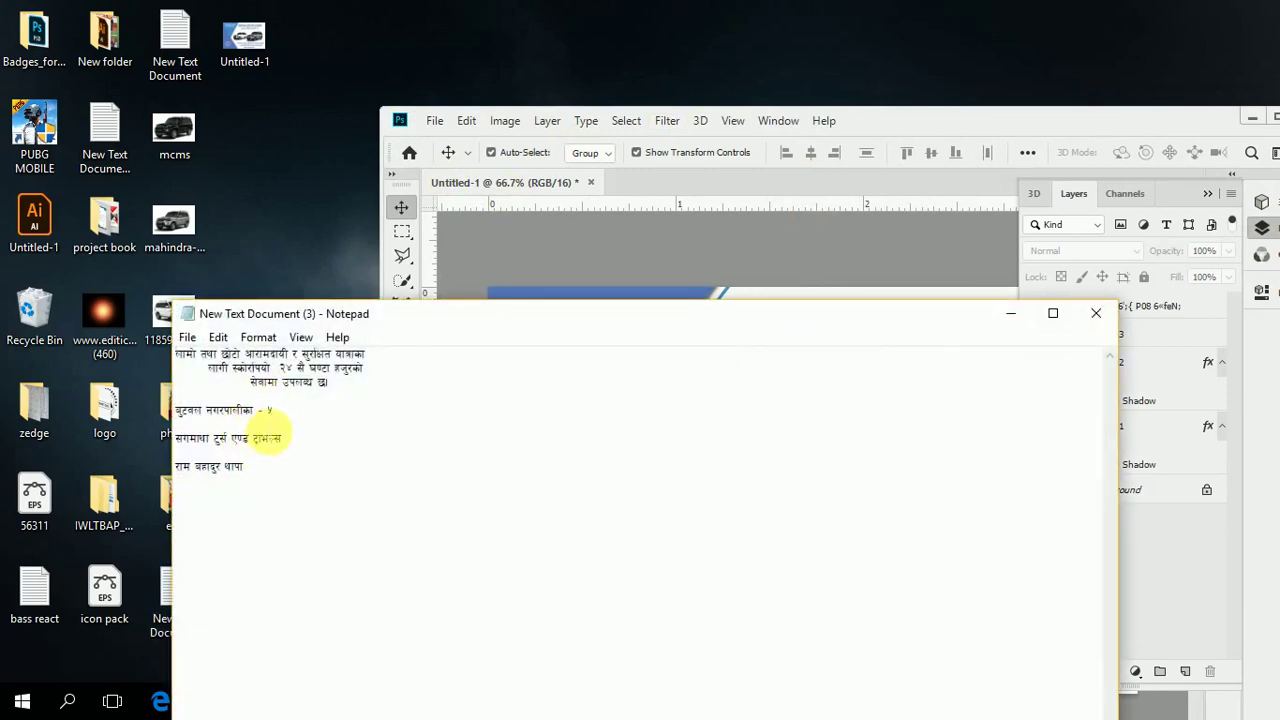
drag(284, 411, 175, 411)
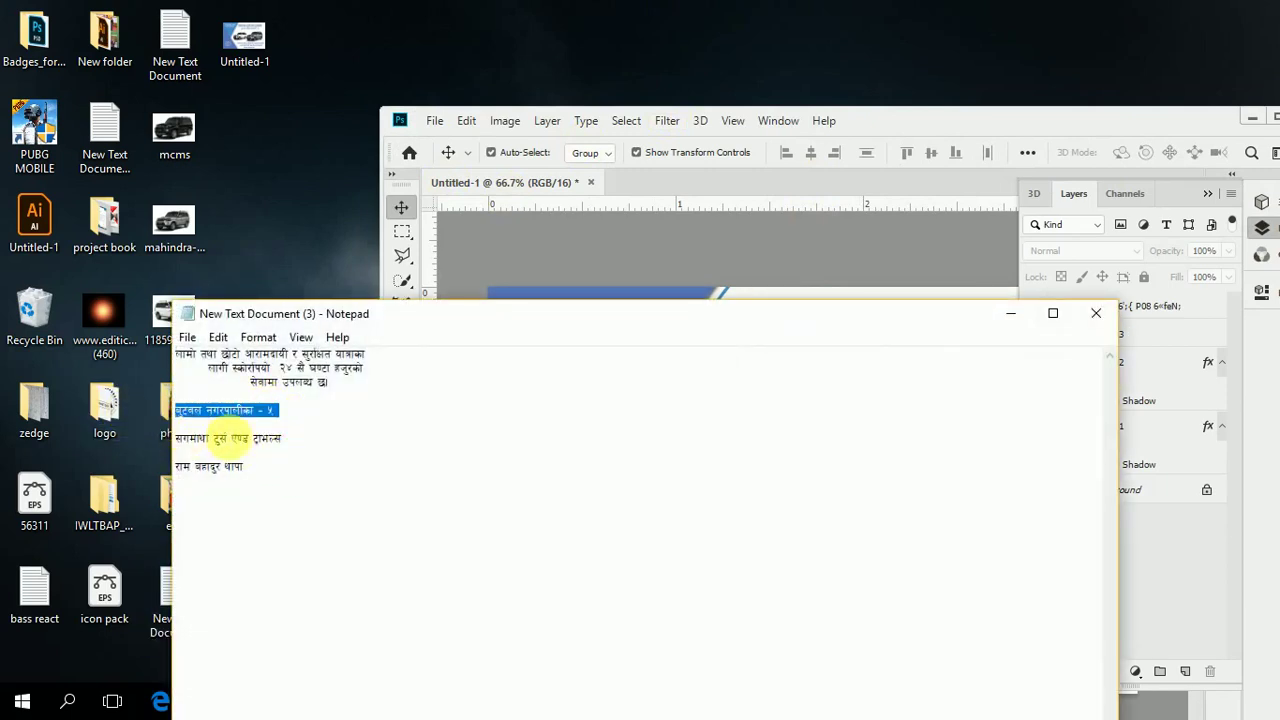
click(1050, 120)
scroll(874, 363, up, 1)
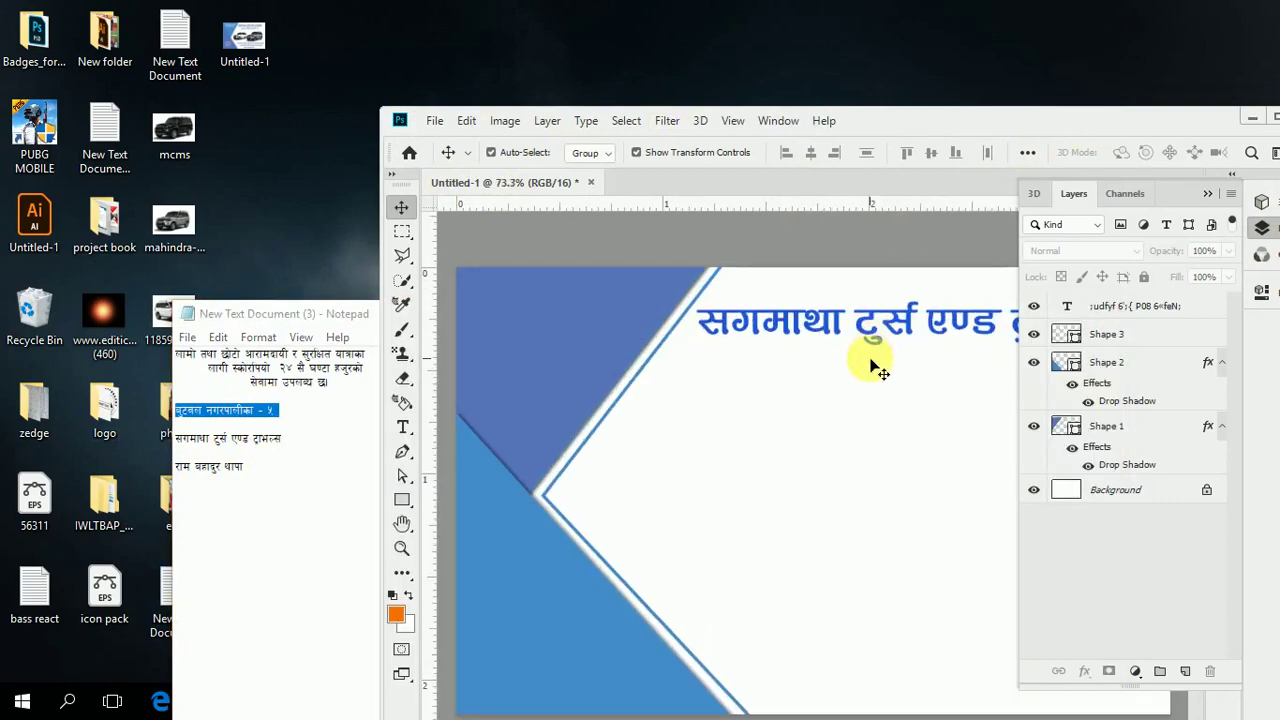
double_click(997, 130)
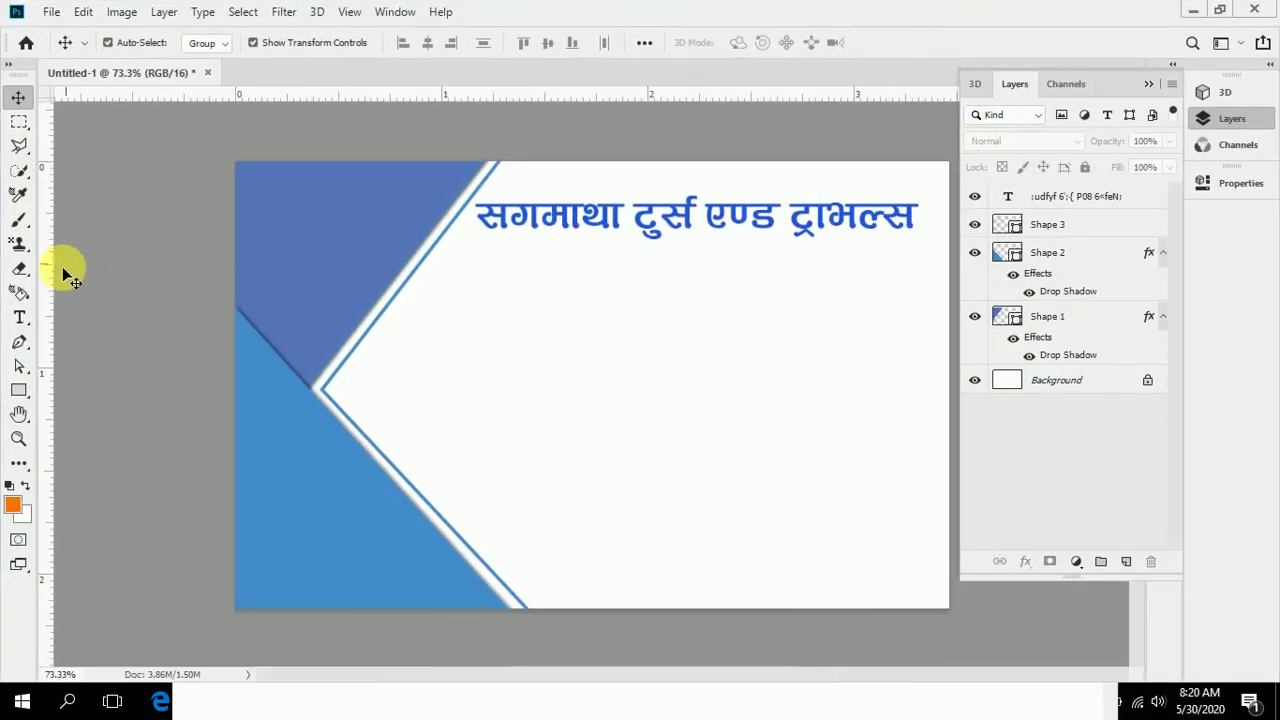
Step: Paste the address as a new text layer, centre it under the company name, and zoom to 66.7%
click(20, 316)
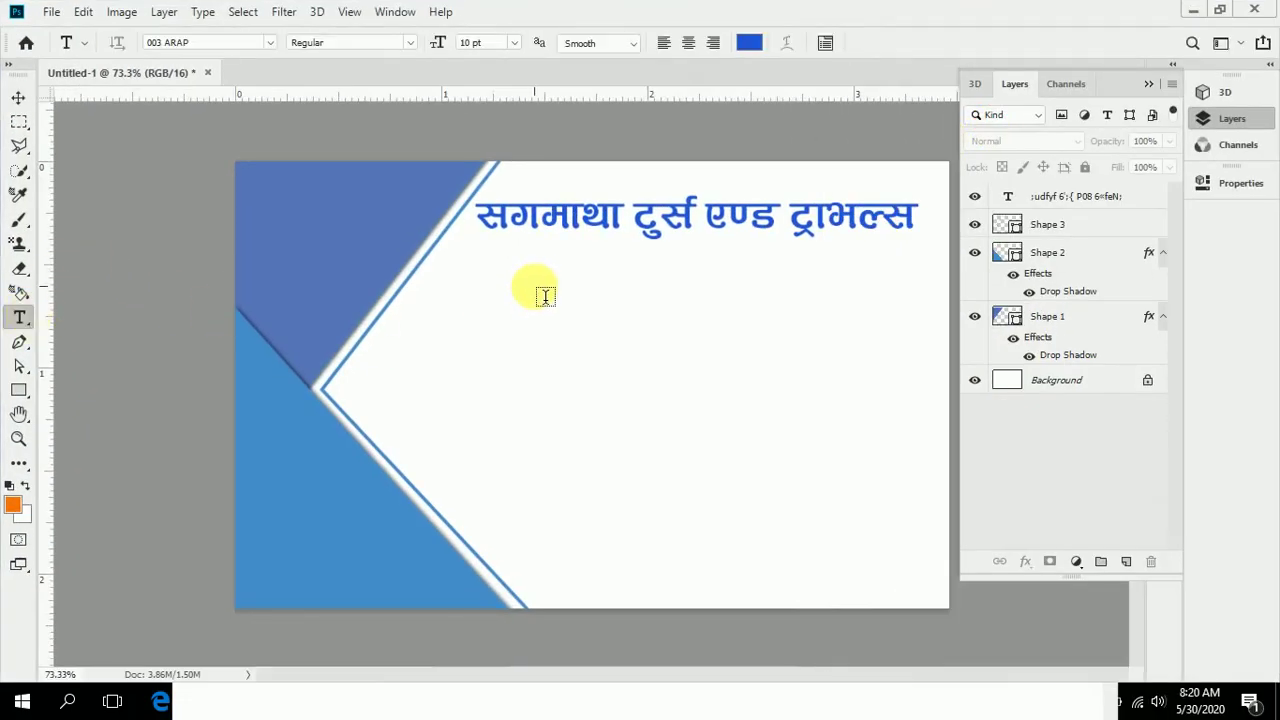
click(537, 290)
key(ctrl+v)
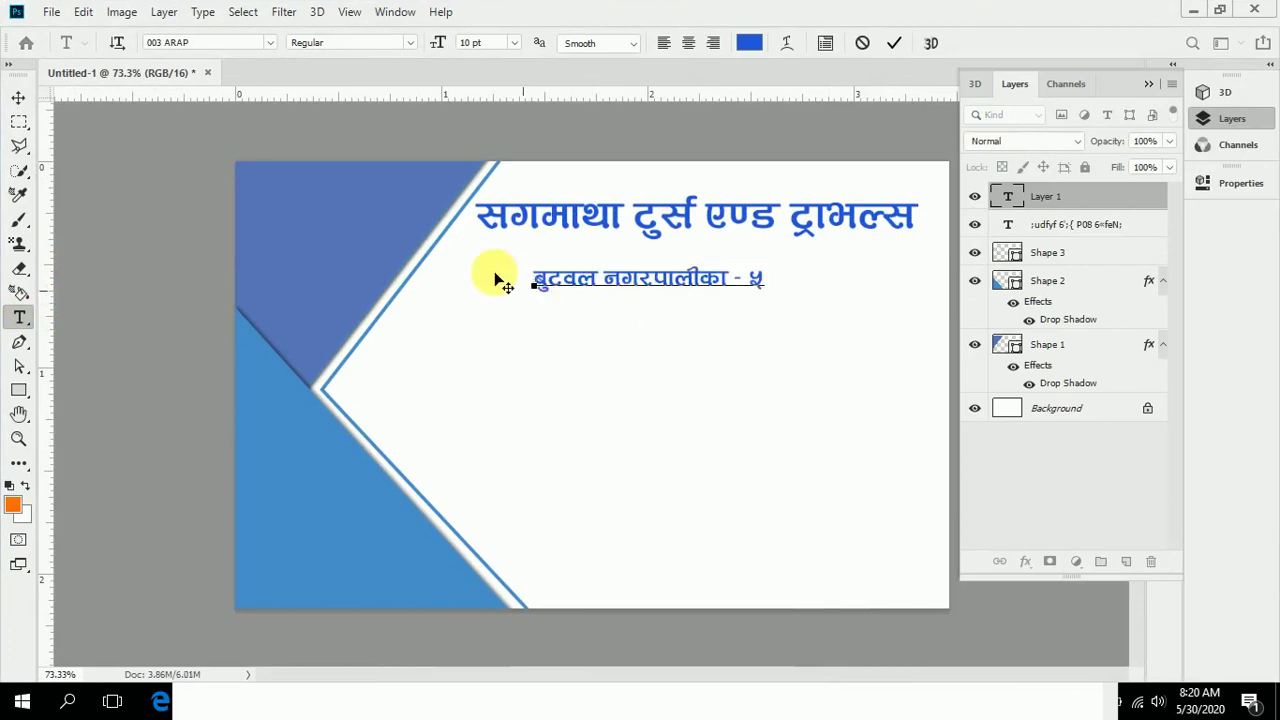
click(20, 99)
drag(688, 288, 737, 270)
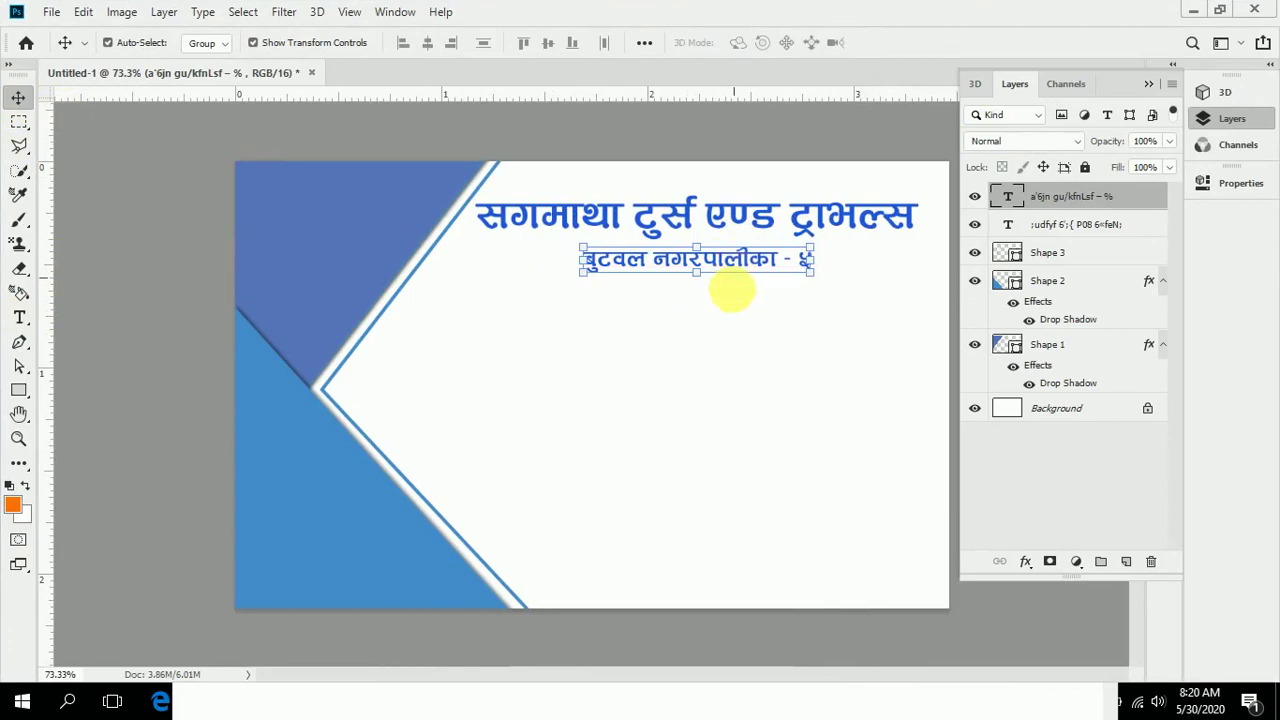
click(737, 368)
scroll(737, 368, down, 2)
scroll(732, 362, down, 2)
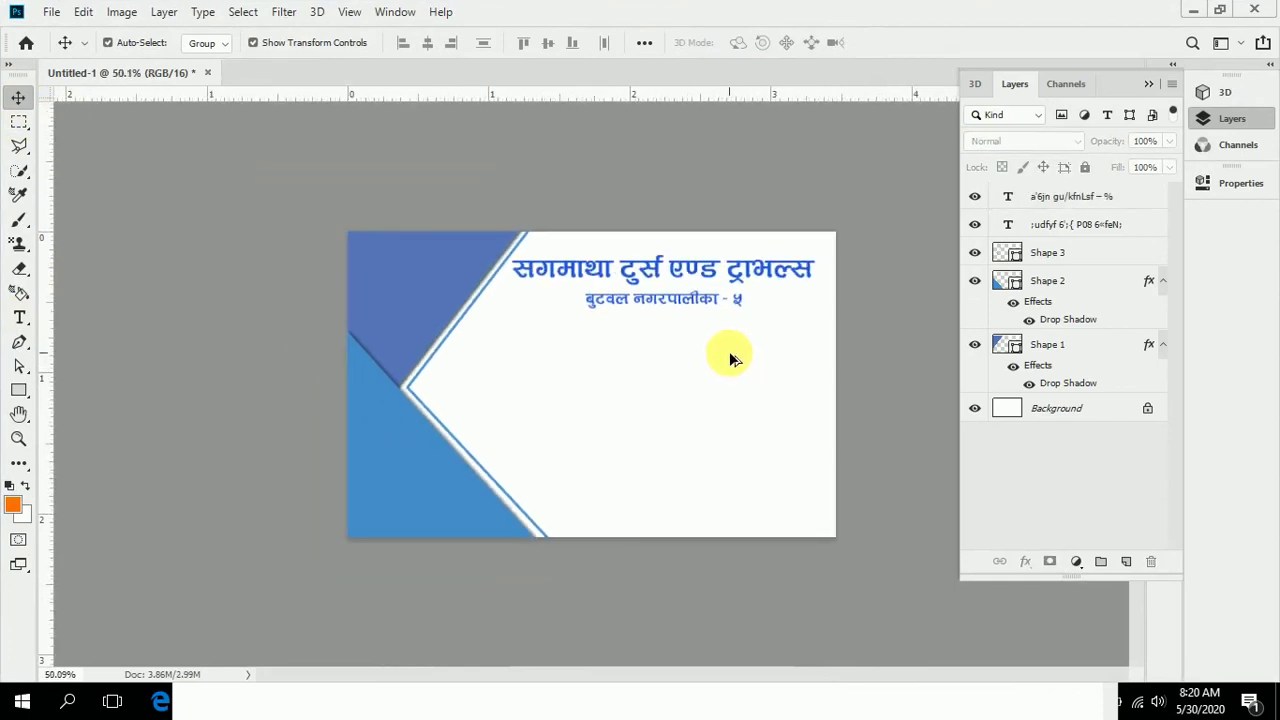
scroll(730, 358, up, 2)
scroll(729, 351, down, 1)
scroll(729, 352, up, 1)
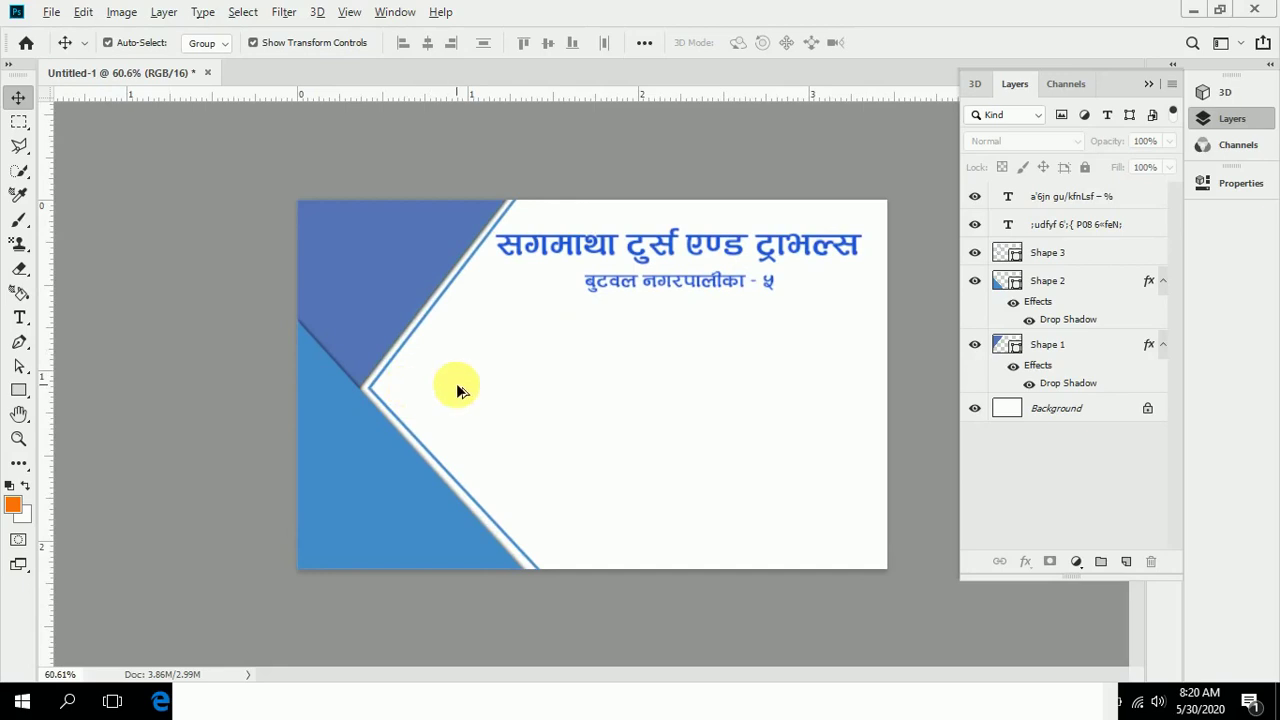
scroll(457, 385, up, 1)
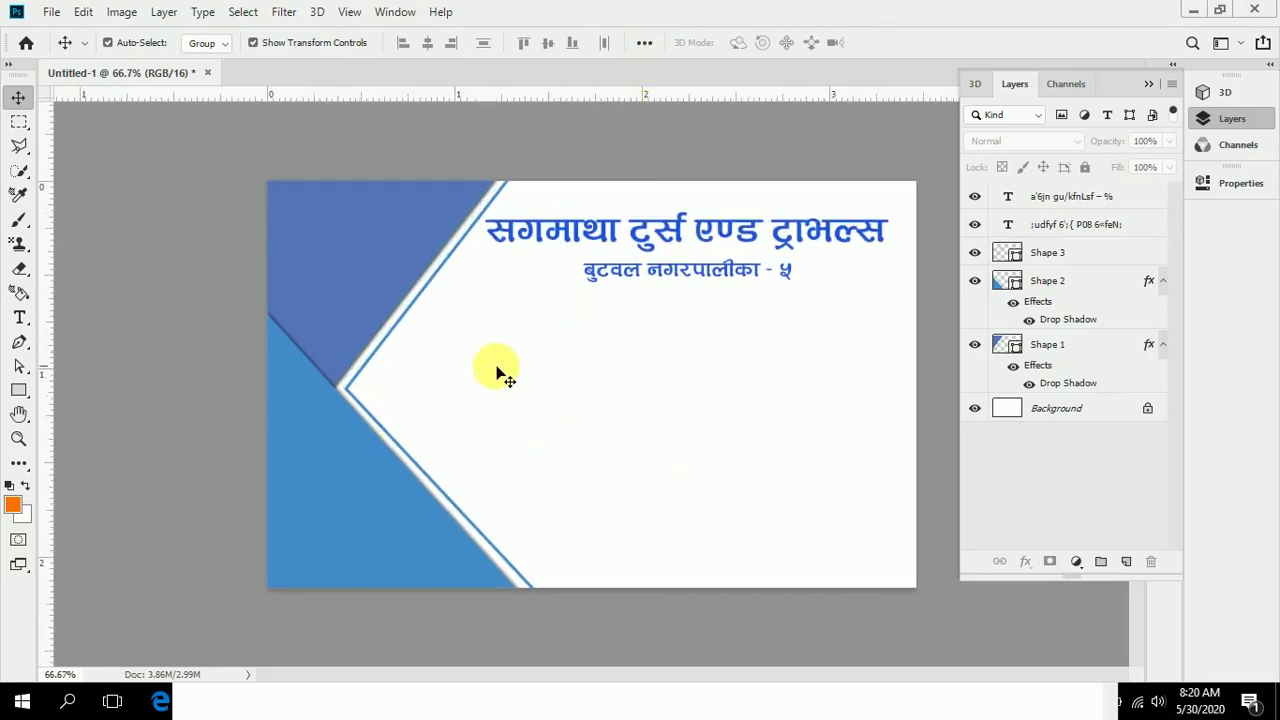
Step: Copy the three-line service description beginning 'लामो तथा छोटो' from Notepad
double_click(669, 14)
click(337, 578)
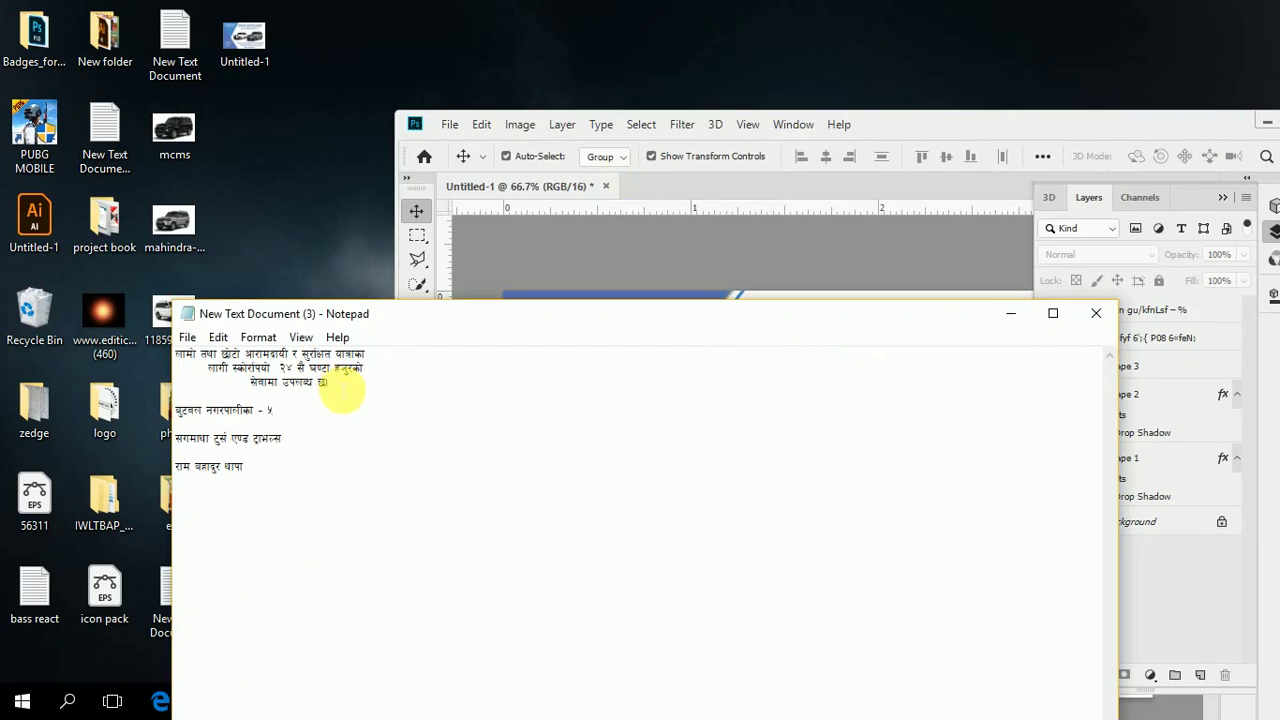
drag(334, 386, 178, 354)
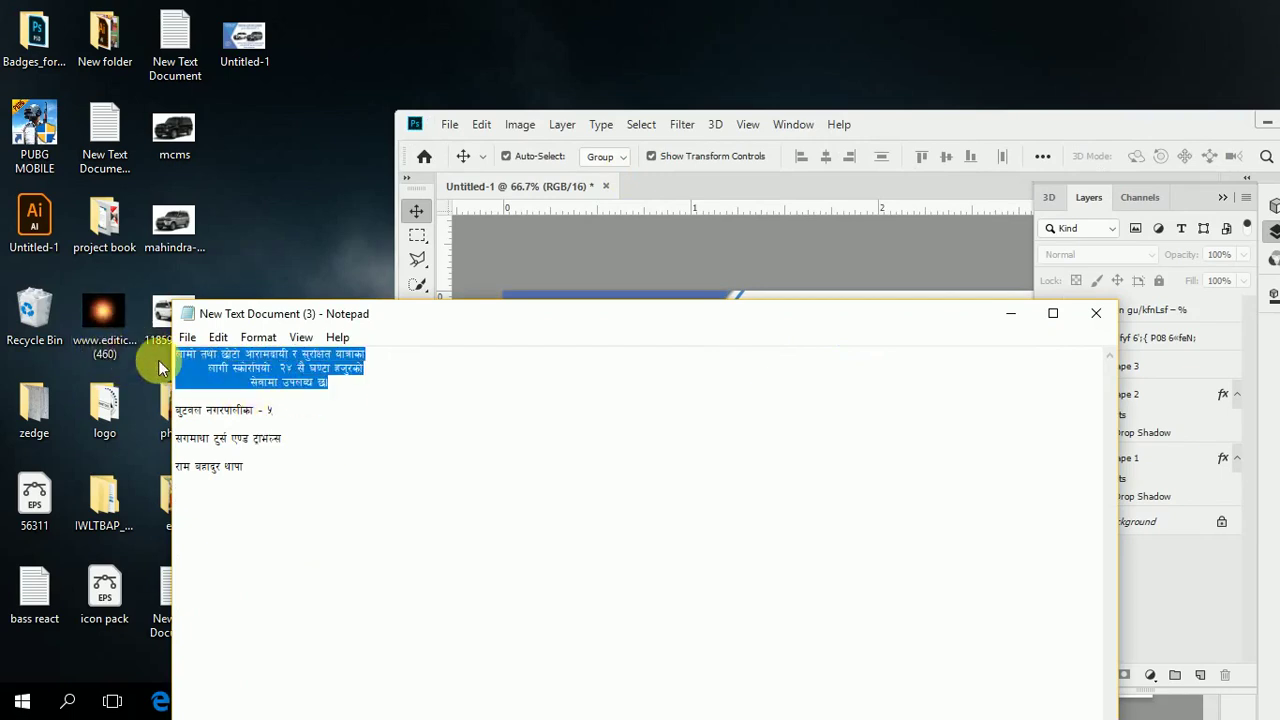
double_click(1020, 122)
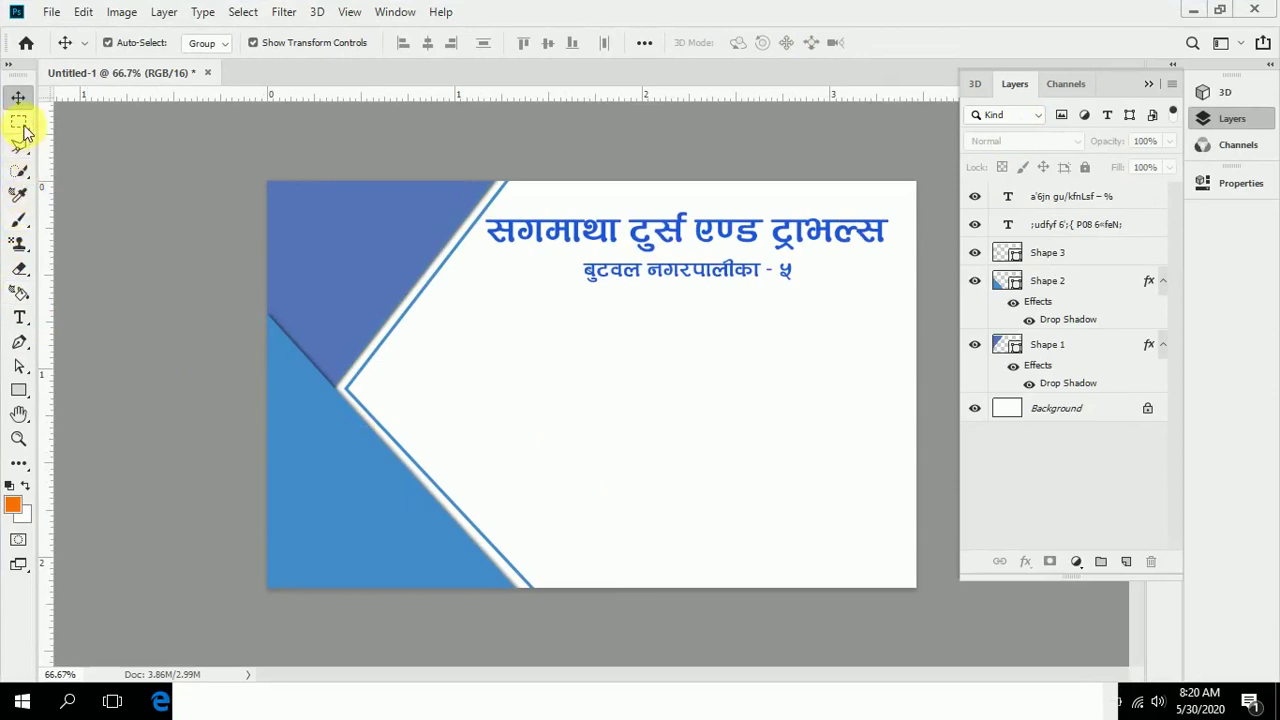
Step: Paste the description into a text box at the card's lower right and set it to 9 pt
click(19, 317)
mouse_move(523, 495)
mouse_down()
mouse_move(680, 585)
mouse_move(916, 587)
mouse_move(905, 573)
mouse_up()
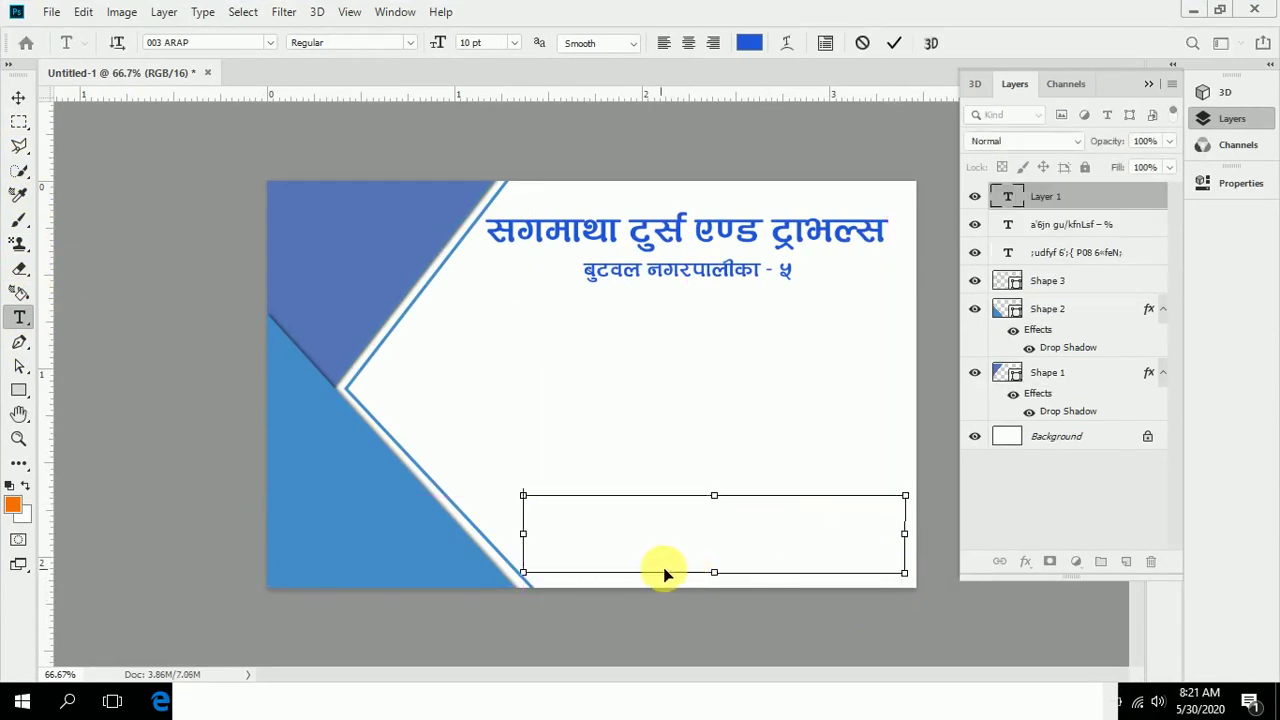
key(ctrl+v)
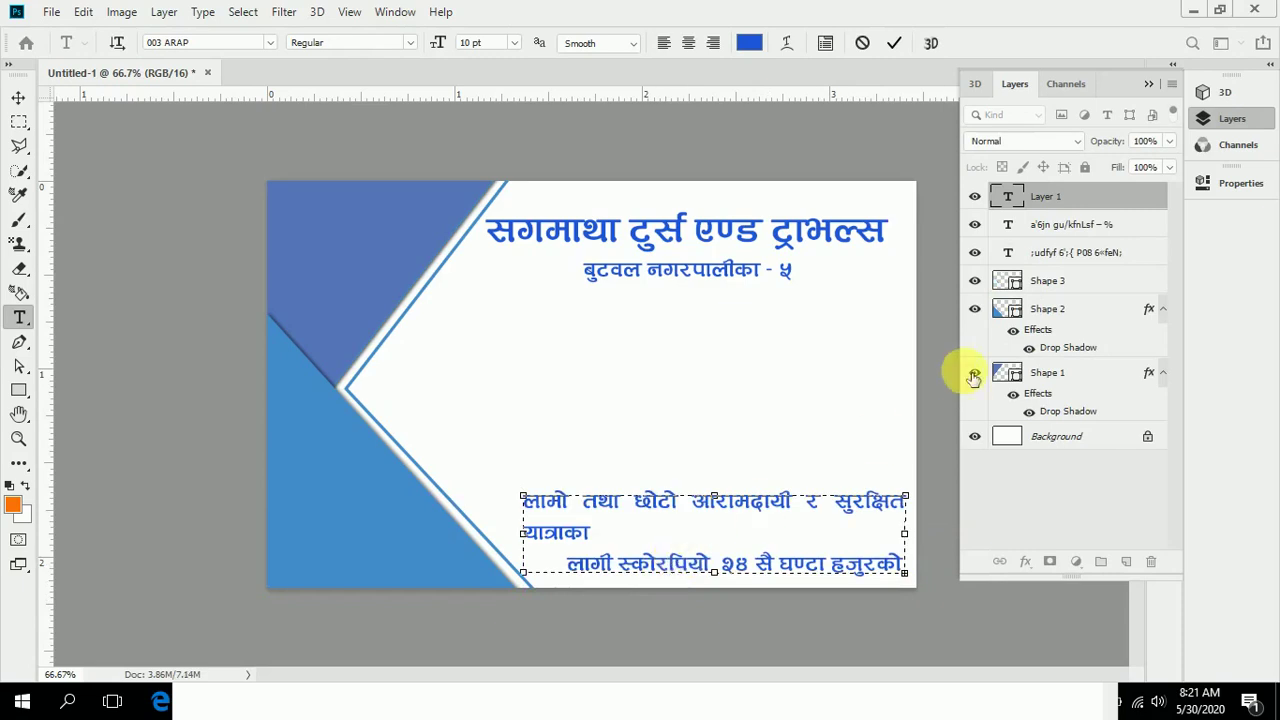
double_click(1008, 198)
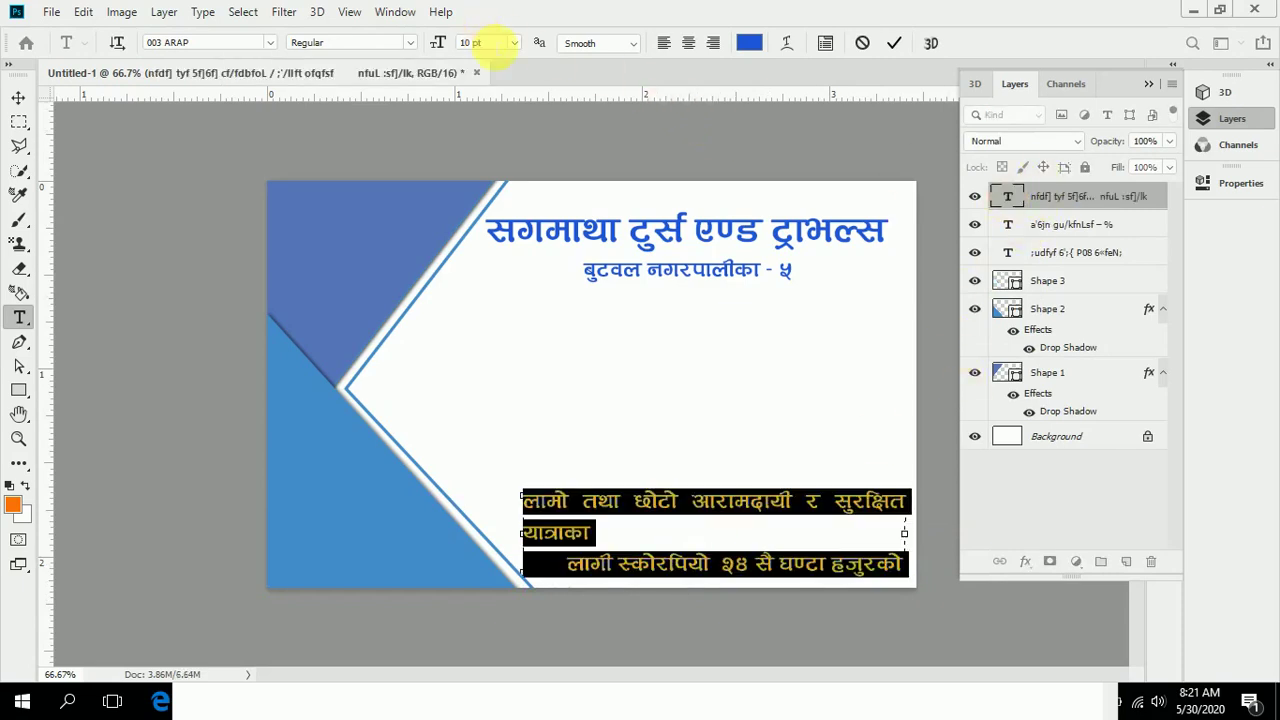
key(Down)
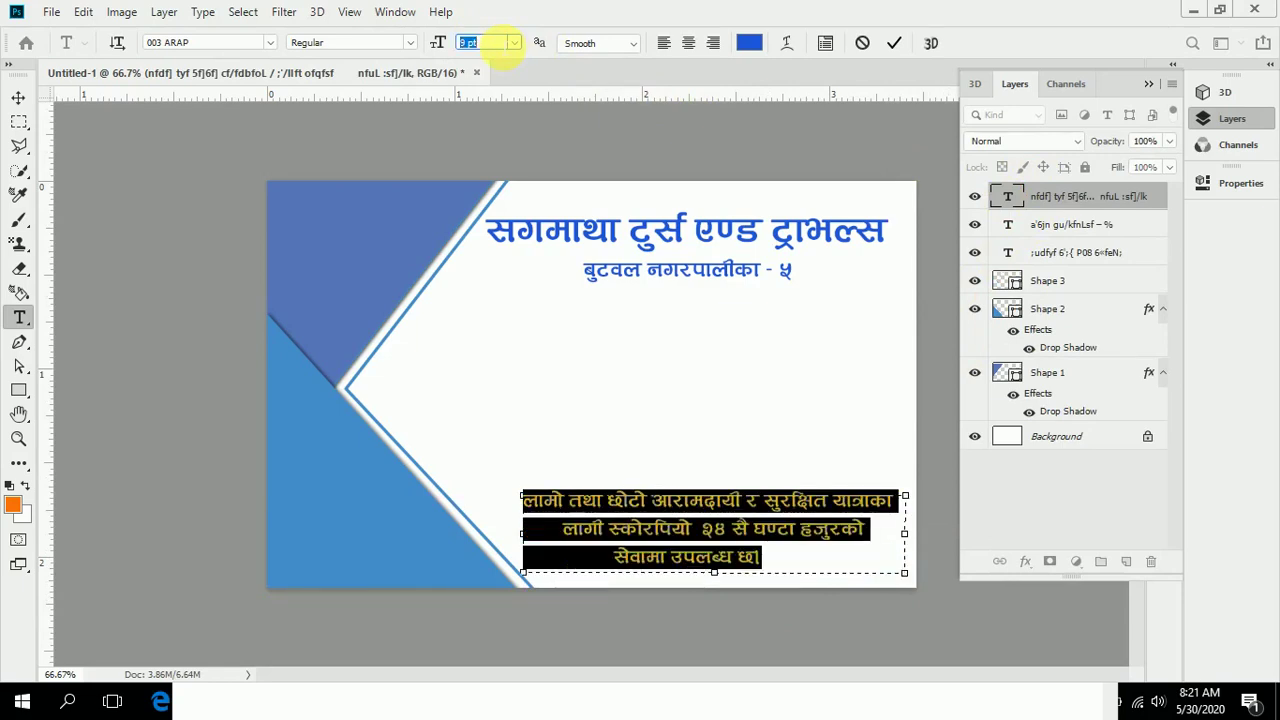
click(19, 100)
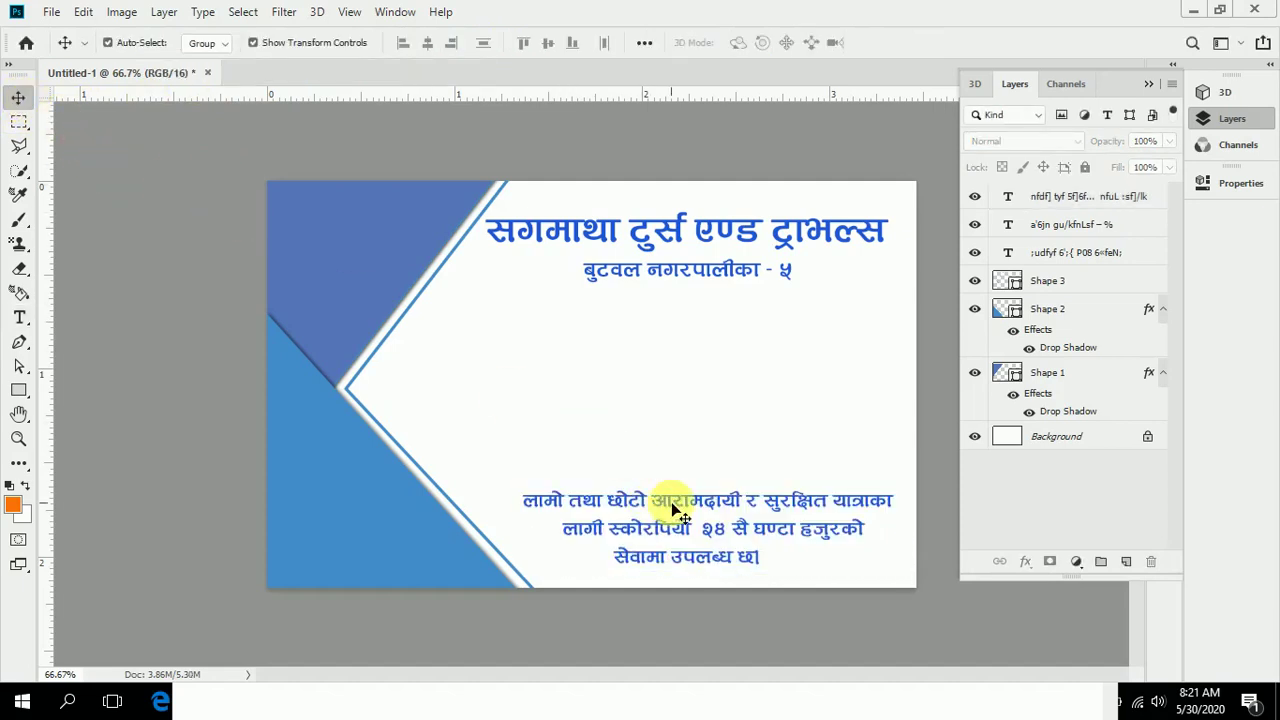
Step: Nudge the description block slightly left and down toward the card's bottom edge
drag(686, 510, 680, 517)
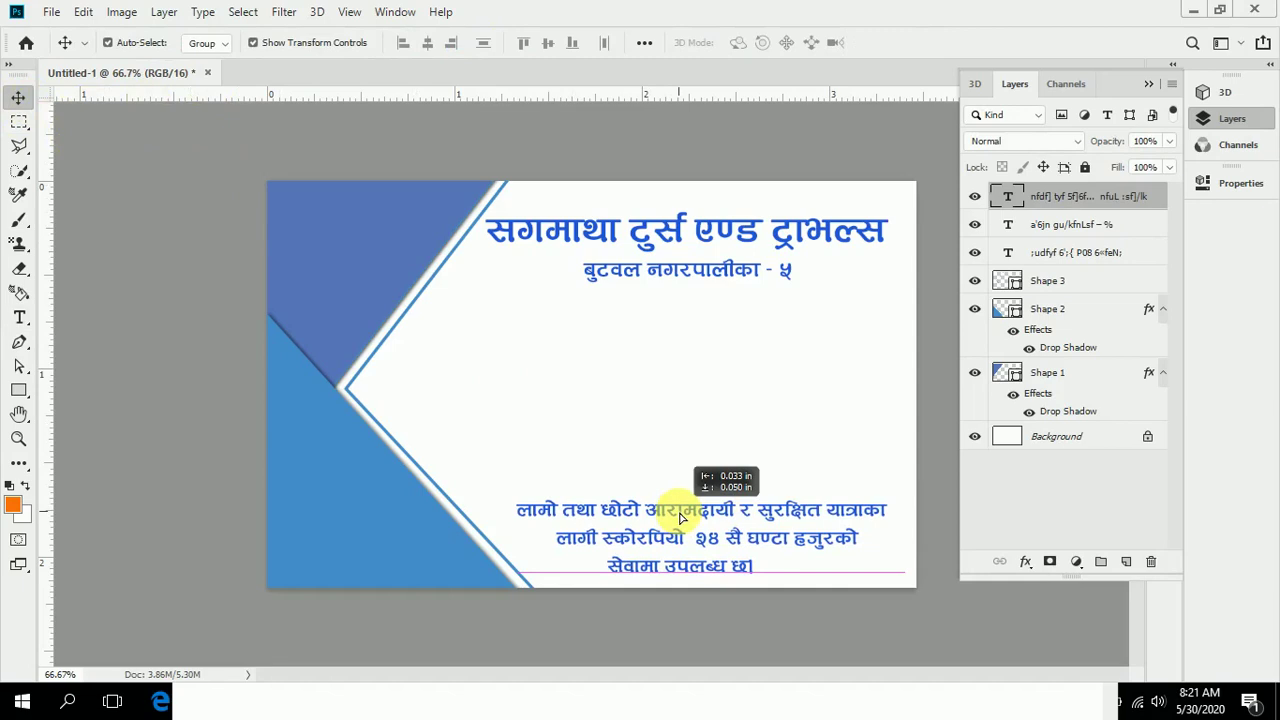
drag(680, 517, 681, 518)
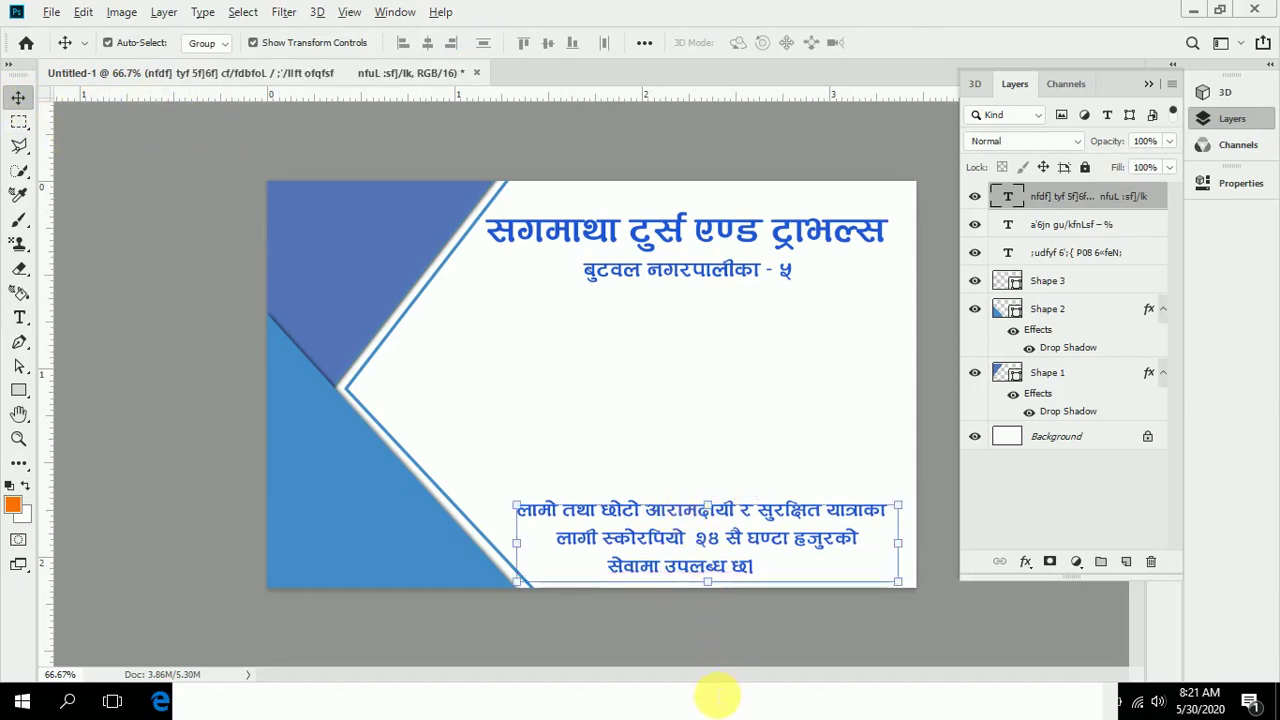
scroll(643, 566, up, 2)
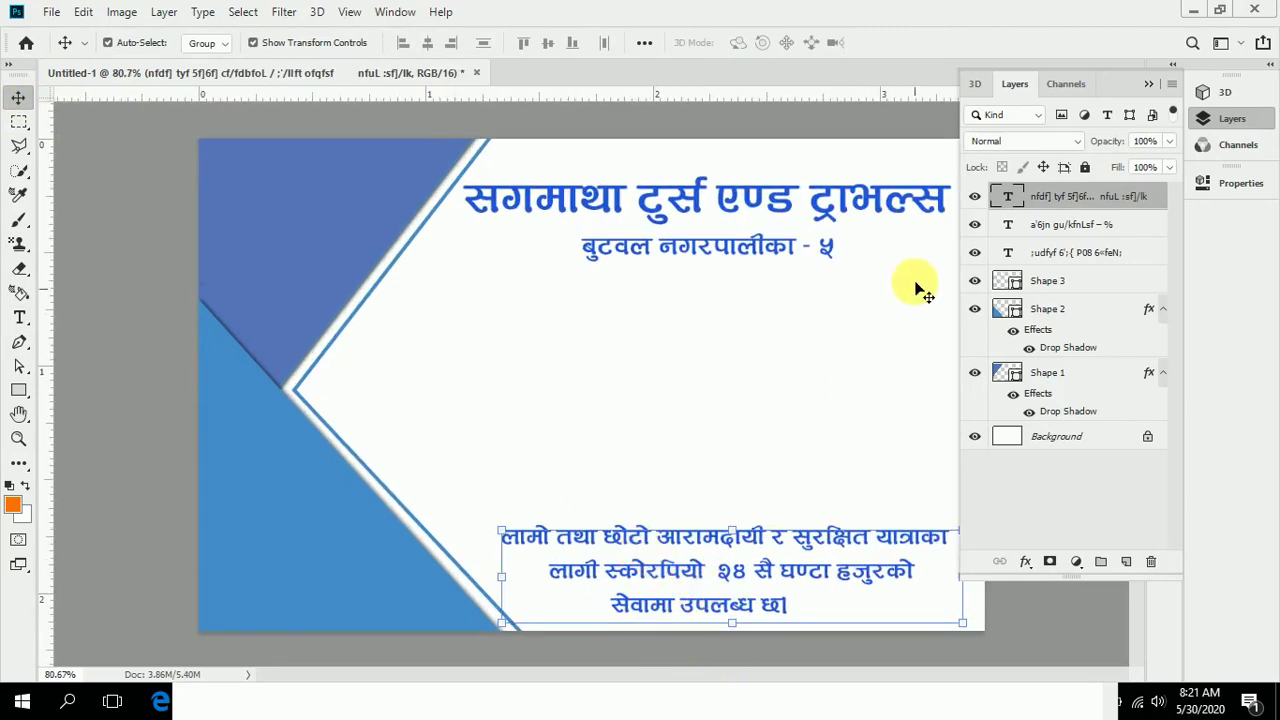
Step: Remove the extra spaces and line break around the description's second line
double_click(1007, 196)
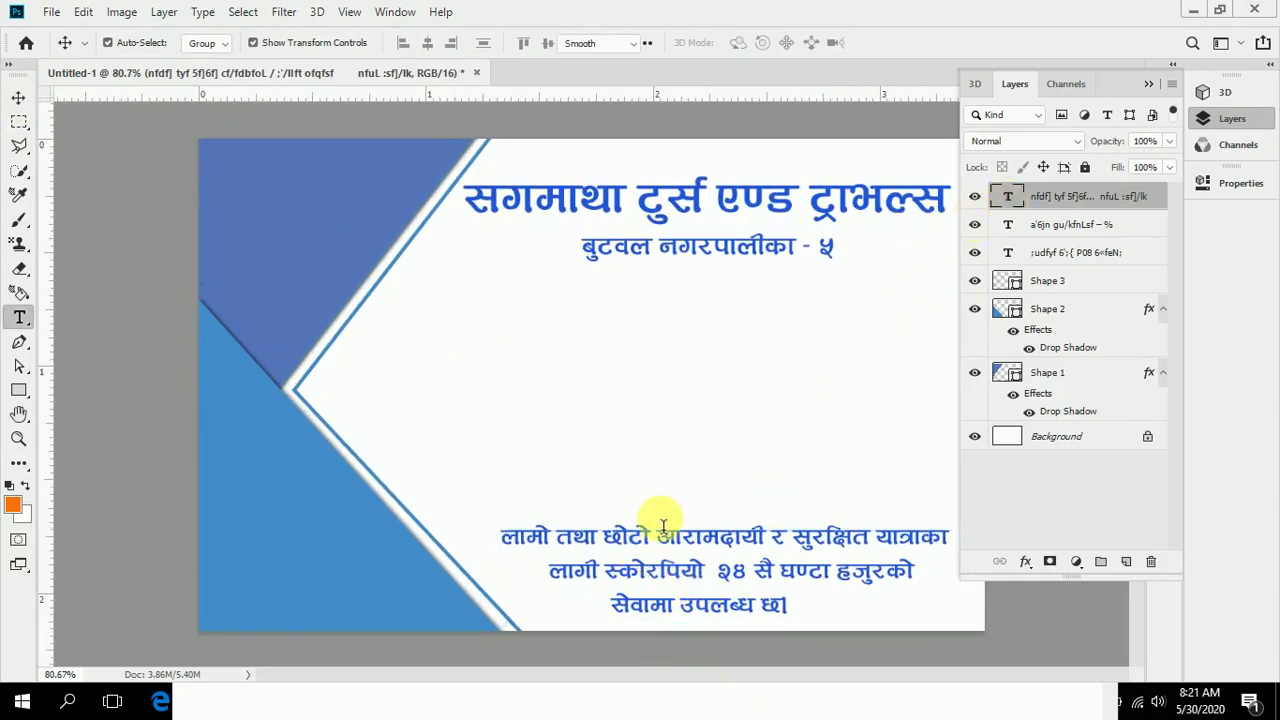
click(561, 583)
key(BackSpace)
key(BackSpace)
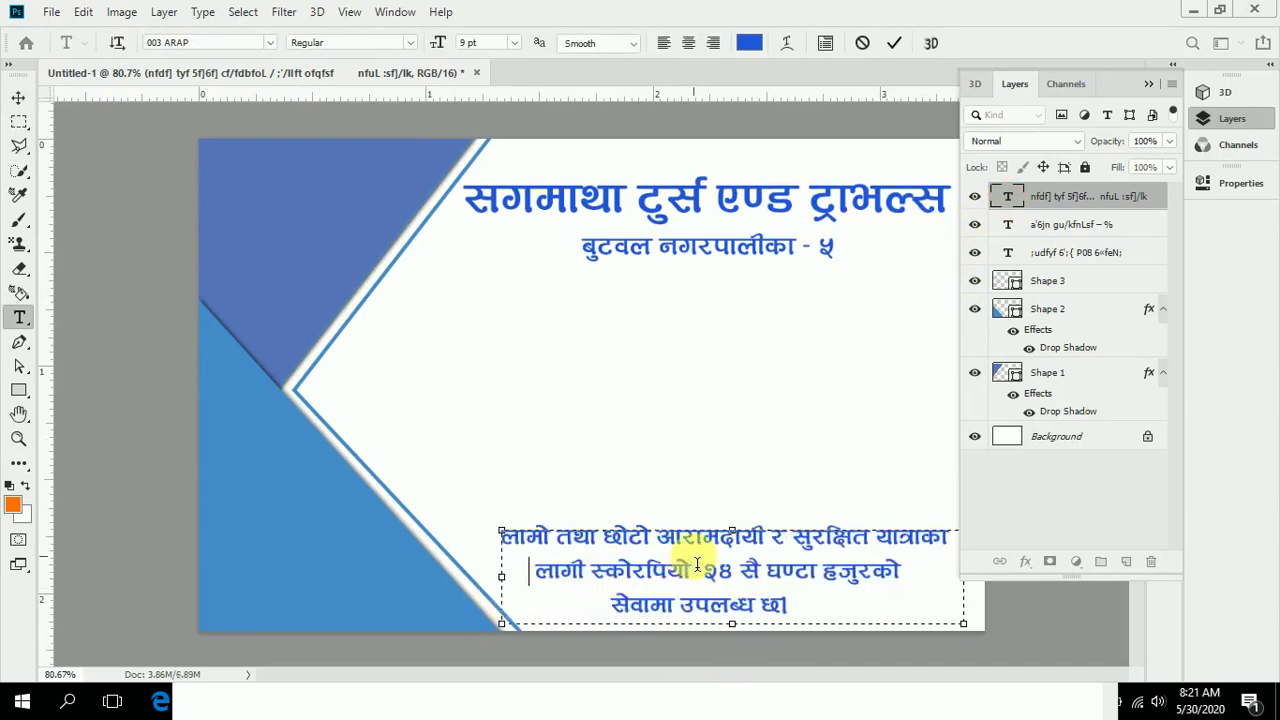
key(BackSpace)
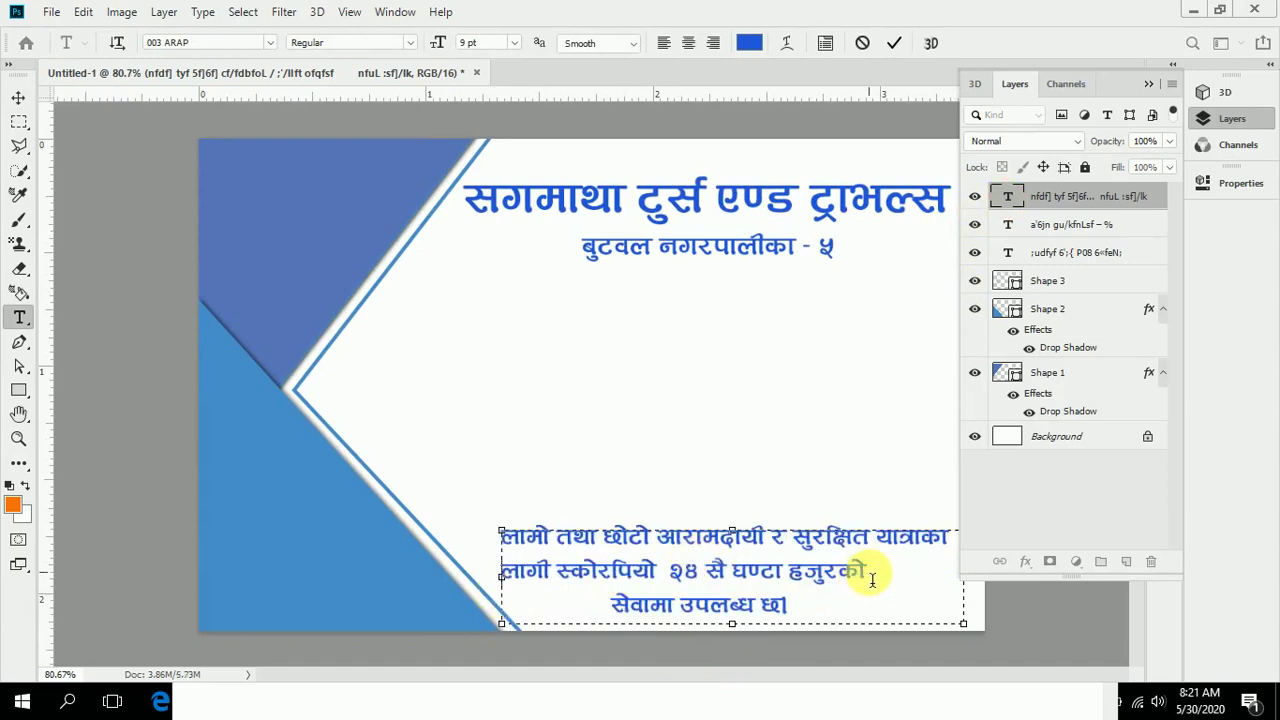
click(870, 571)
key(Delete)
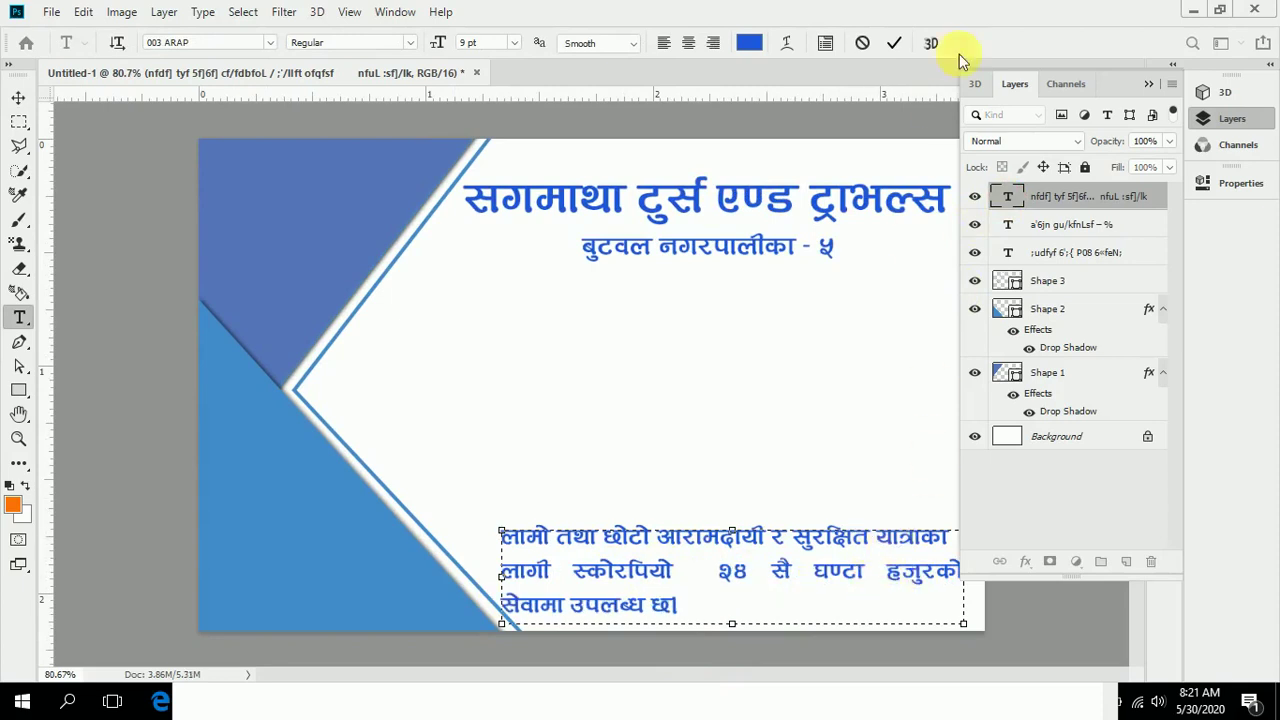
Step: Undo the accidental justify so the three lines stay centred, then commit and deselect
click(1150, 86)
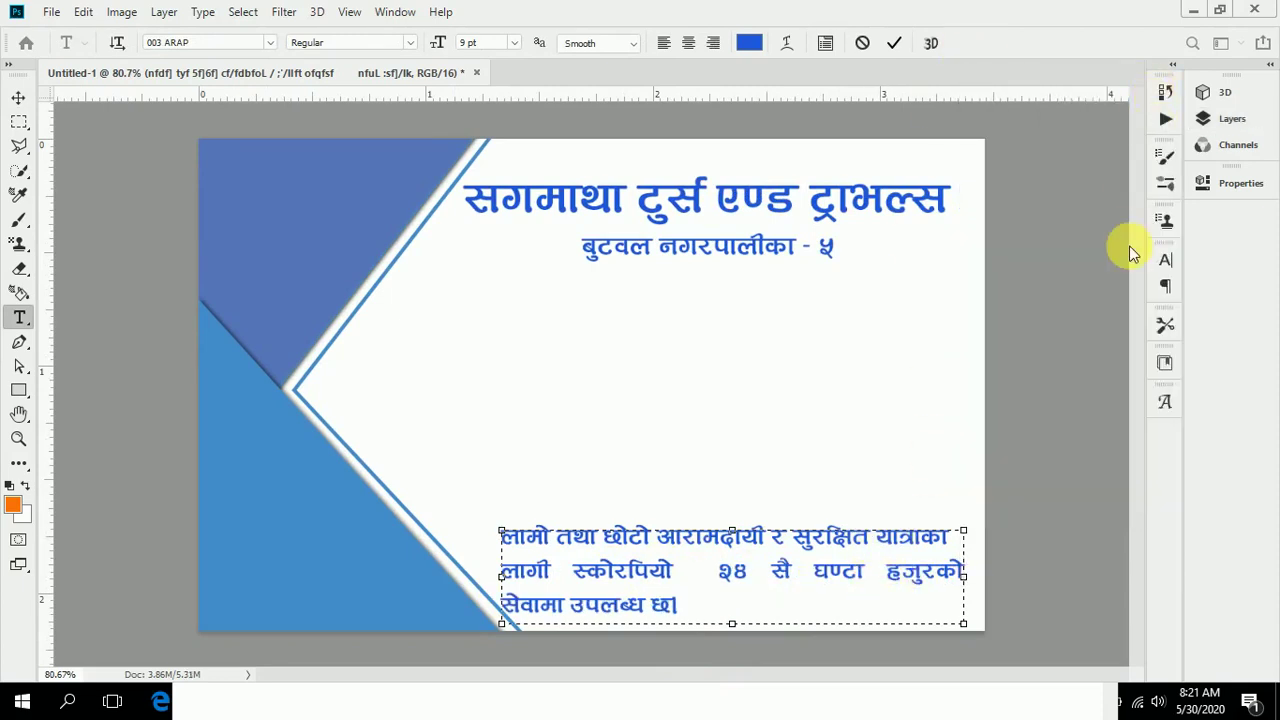
key(ctrl+z)
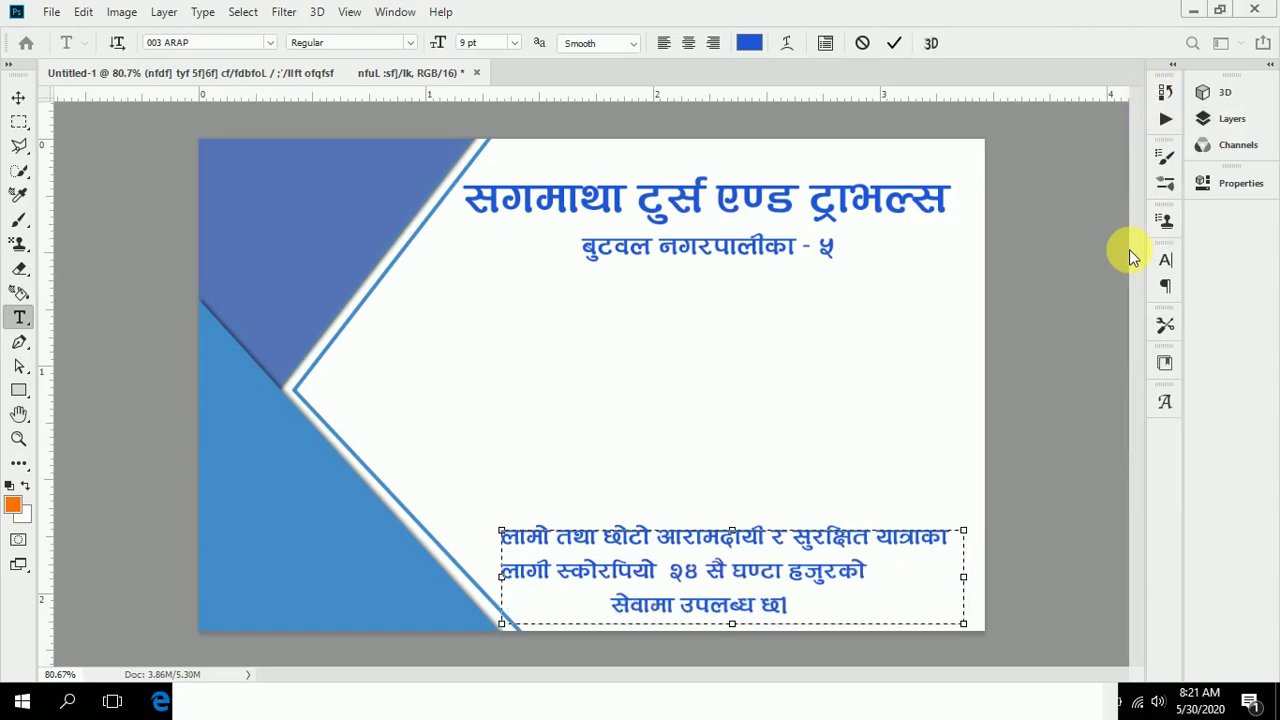
click(862, 44)
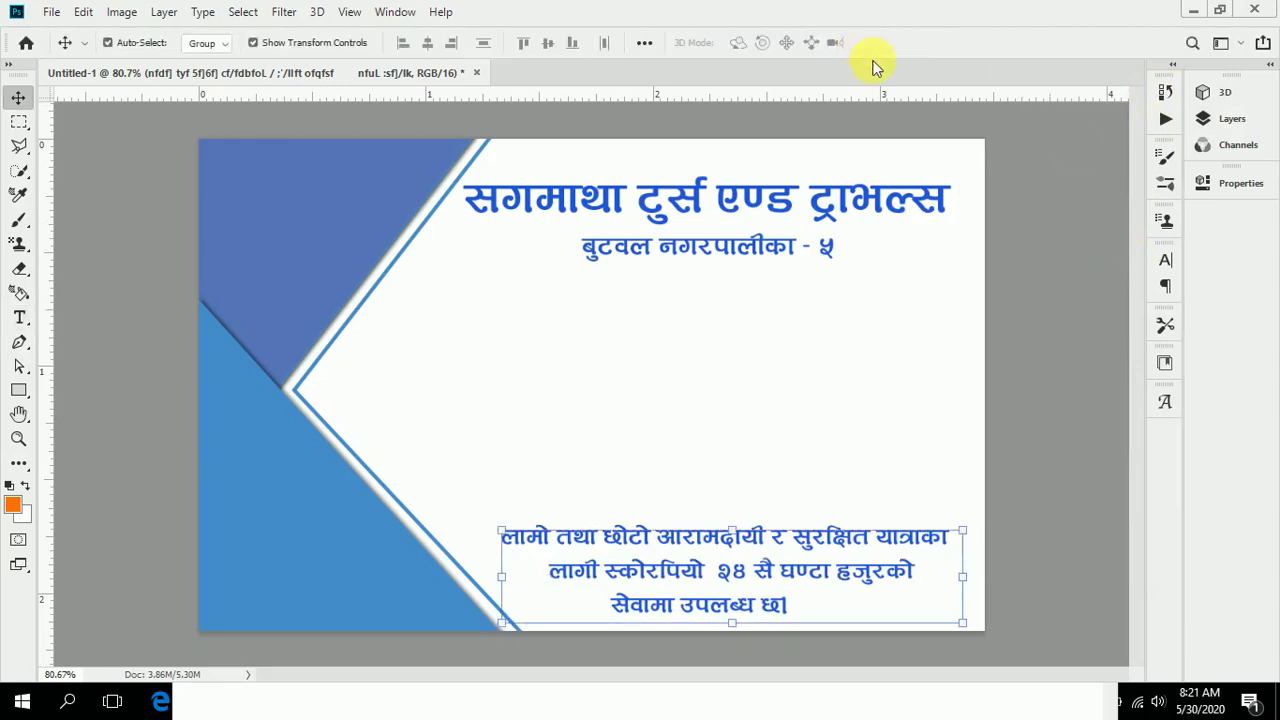
click(100, 172)
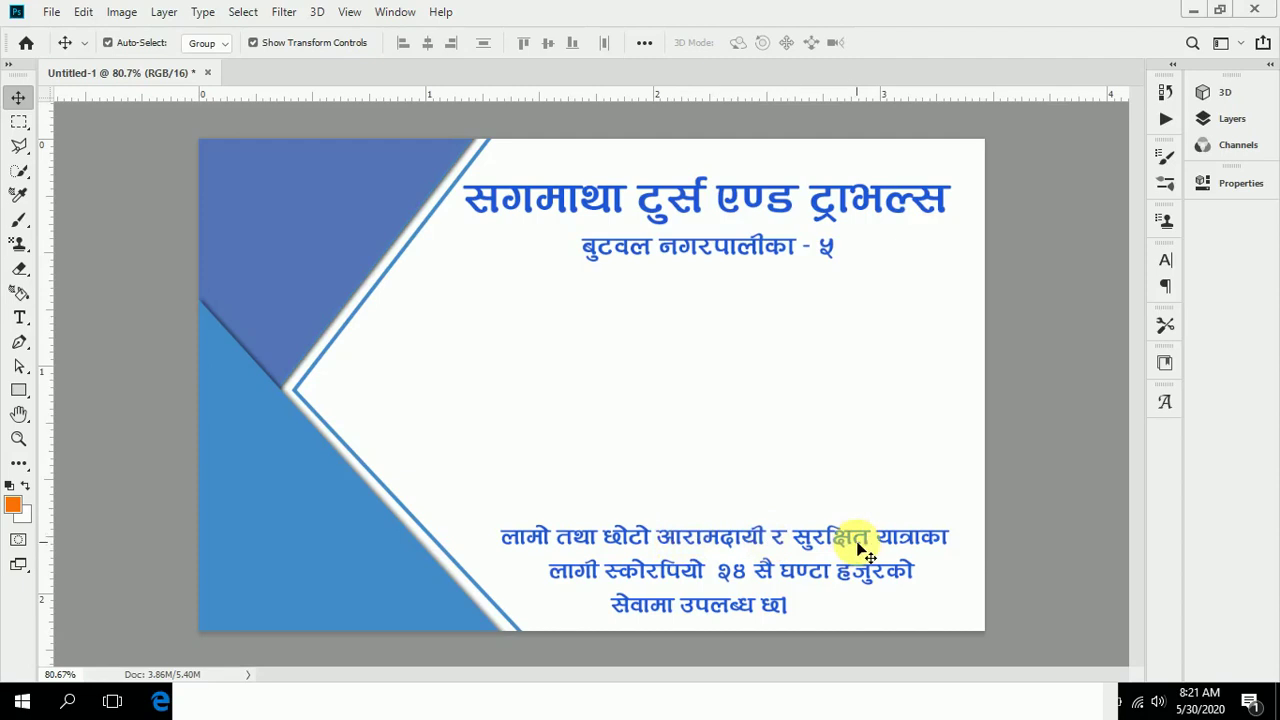
scroll(950, 525, down, 1)
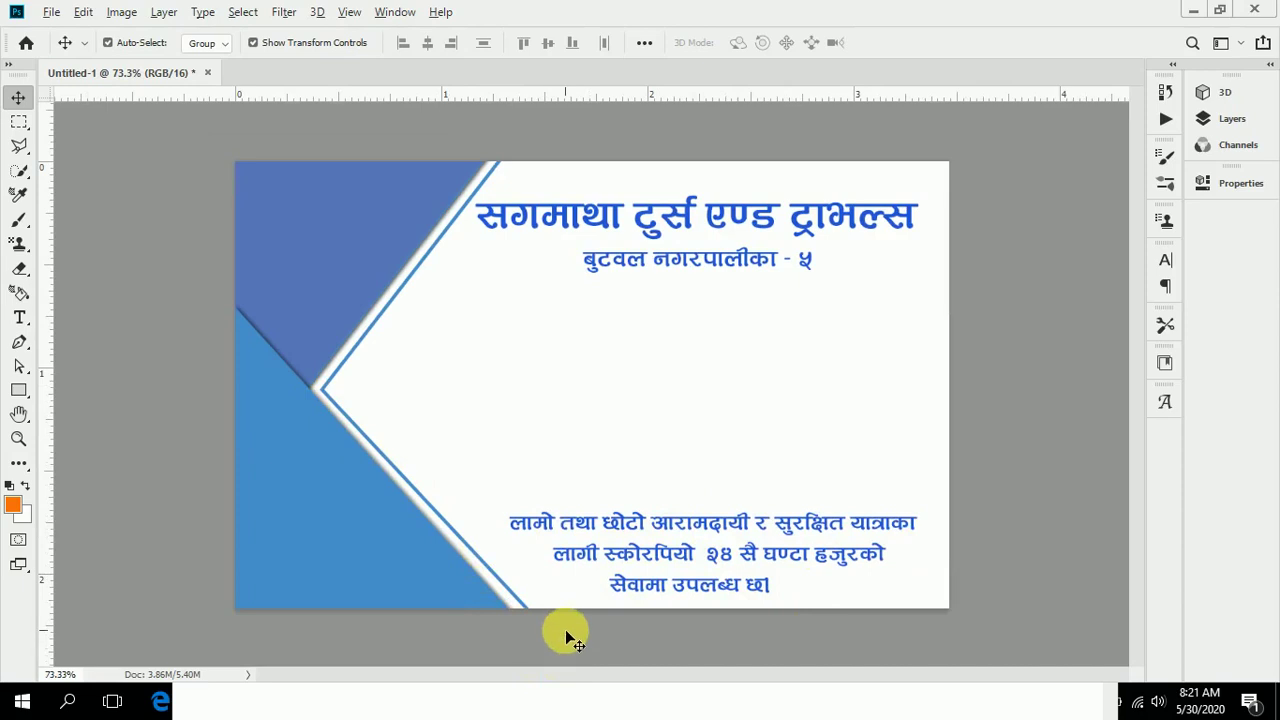
scroll(530, 582, up, 1)
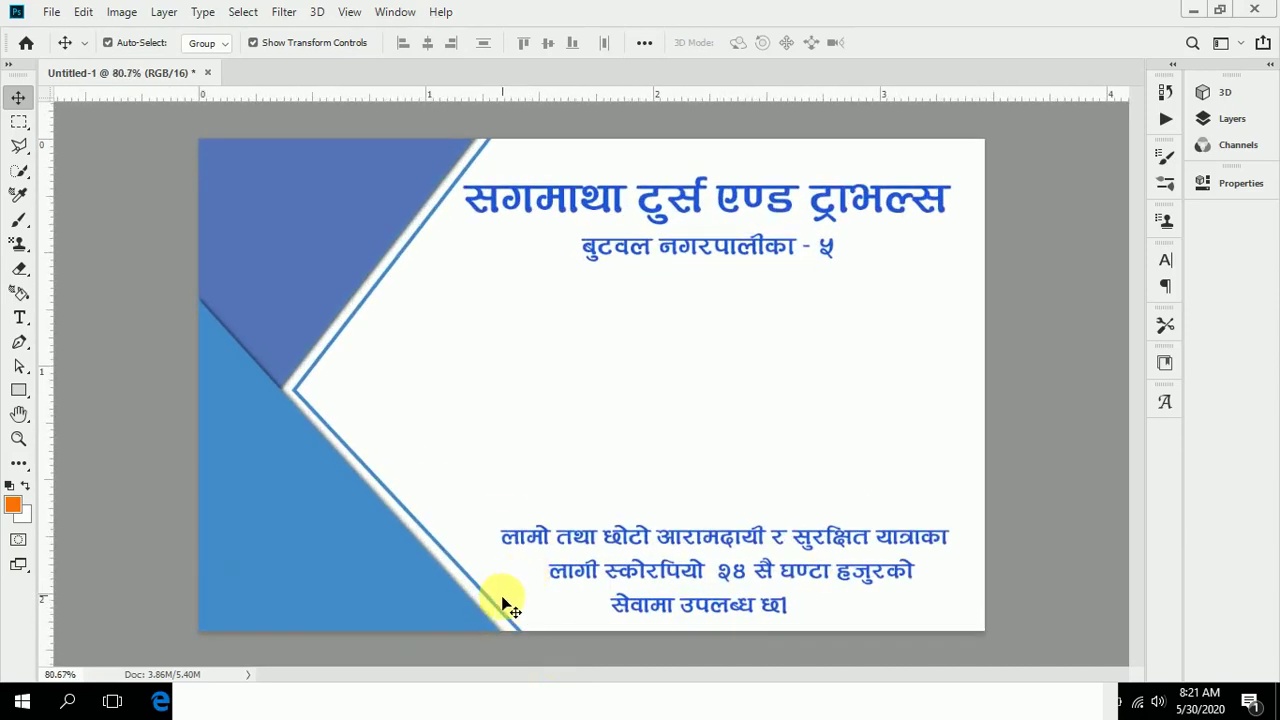
click(505, 617)
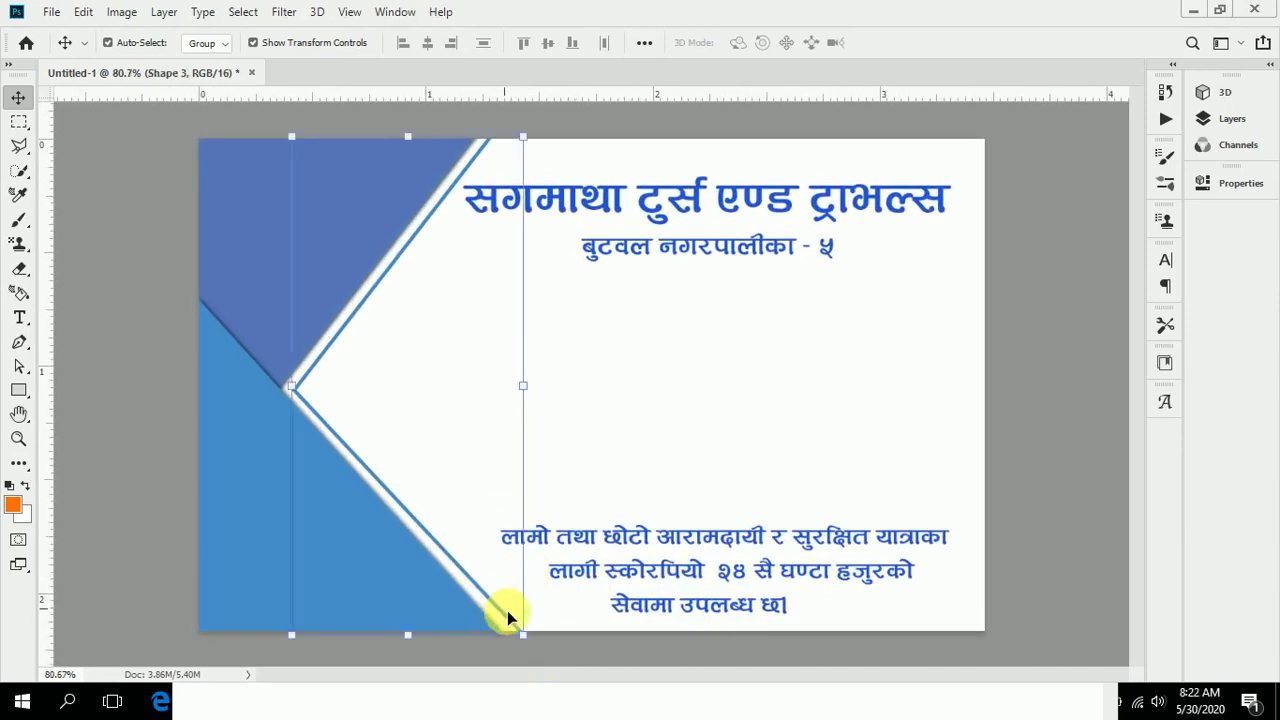
Step: Rotate the blue chevron stripe (Shape 3) by about 0.9° and deselect it
drag(548, 656, 540, 655)
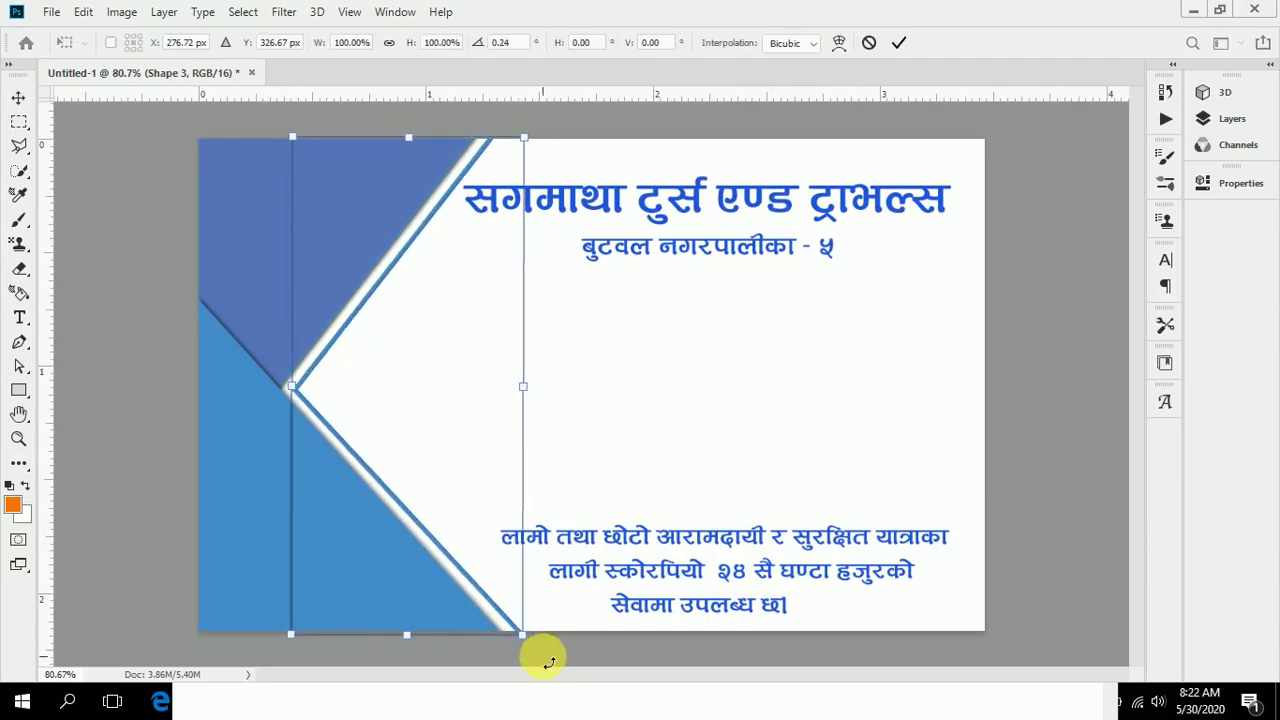
key(Return)
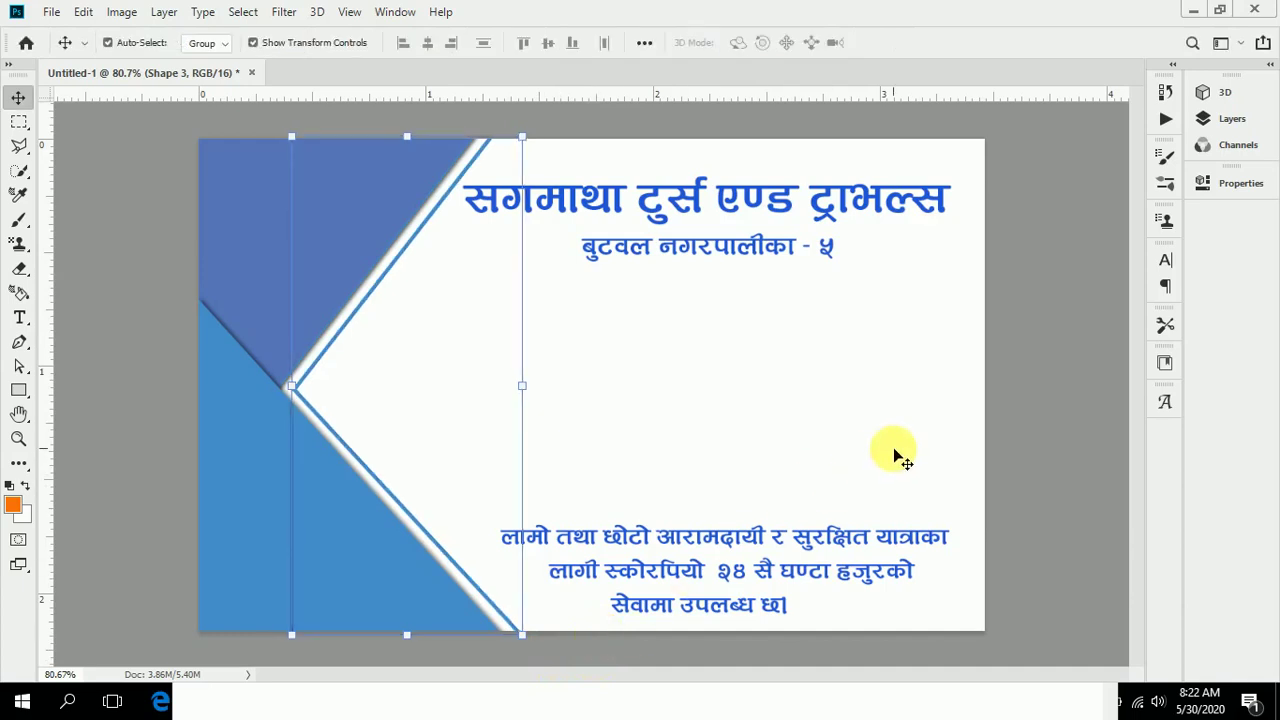
click(900, 448)
scroll(870, 490, down, 1)
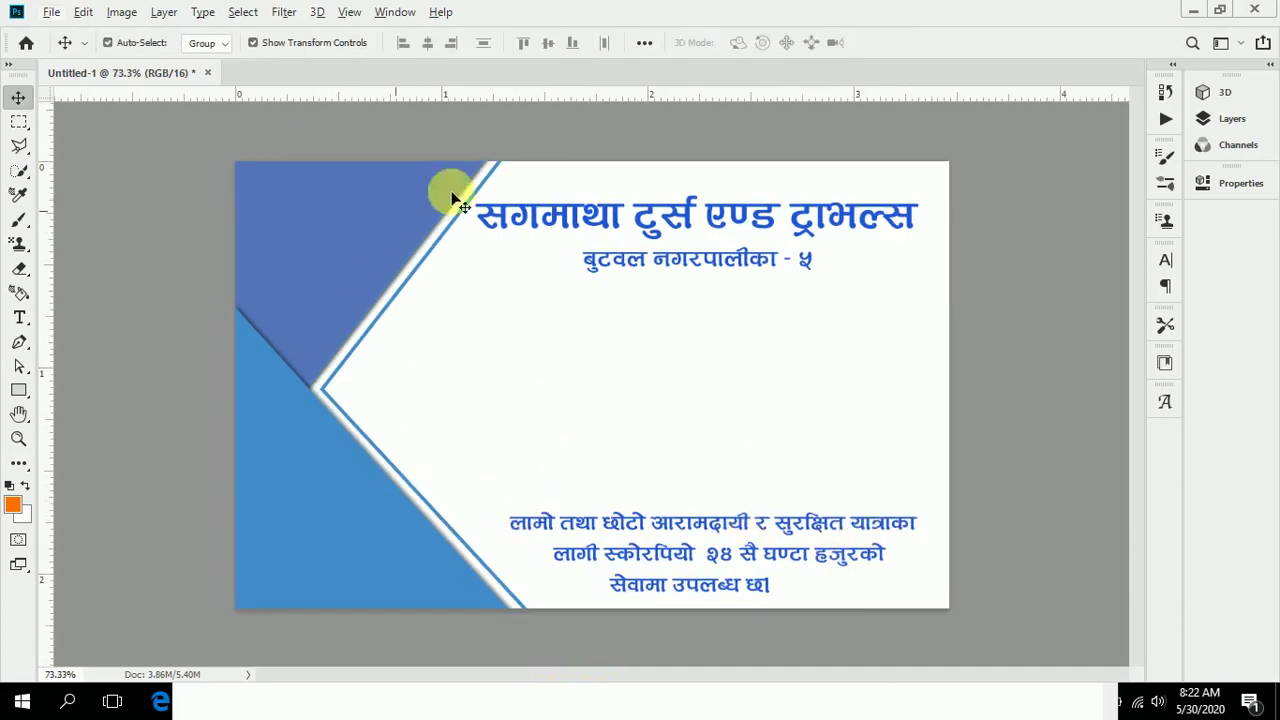
double_click(597, 18)
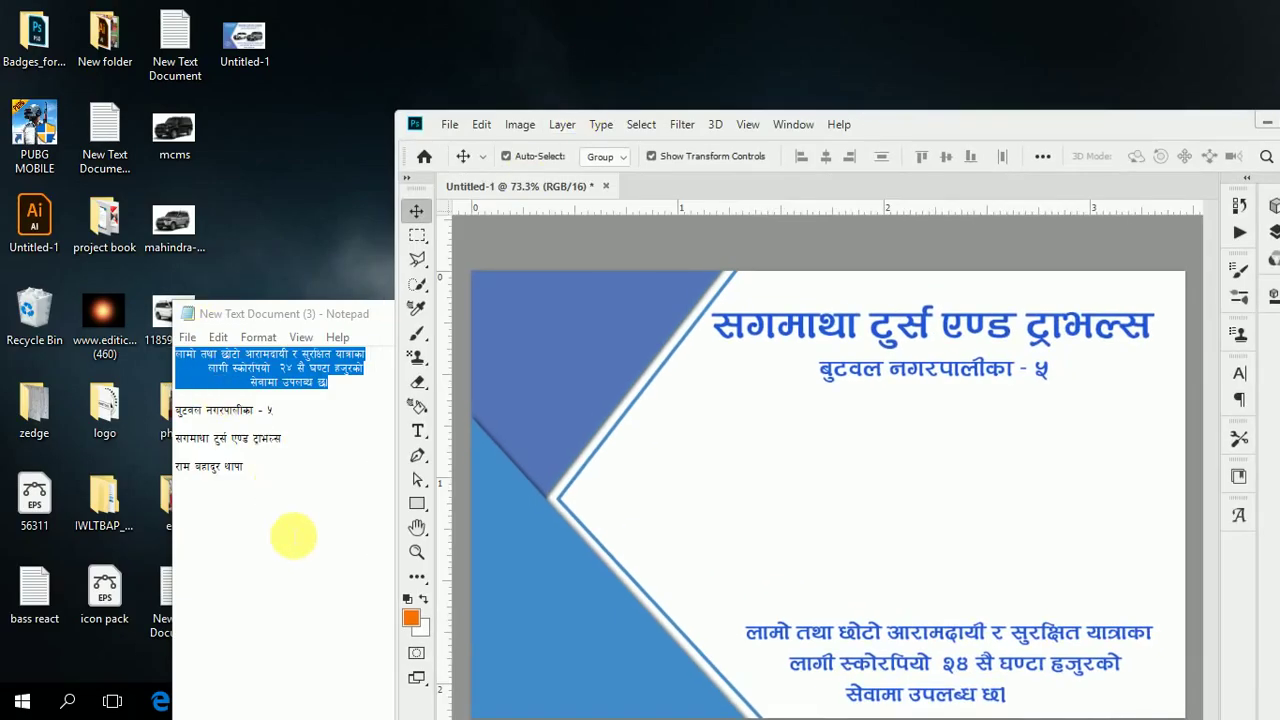
Step: Select the person's name line in the notes, then select the address text layer in Photoshop
drag(634, 320, 638, 351)
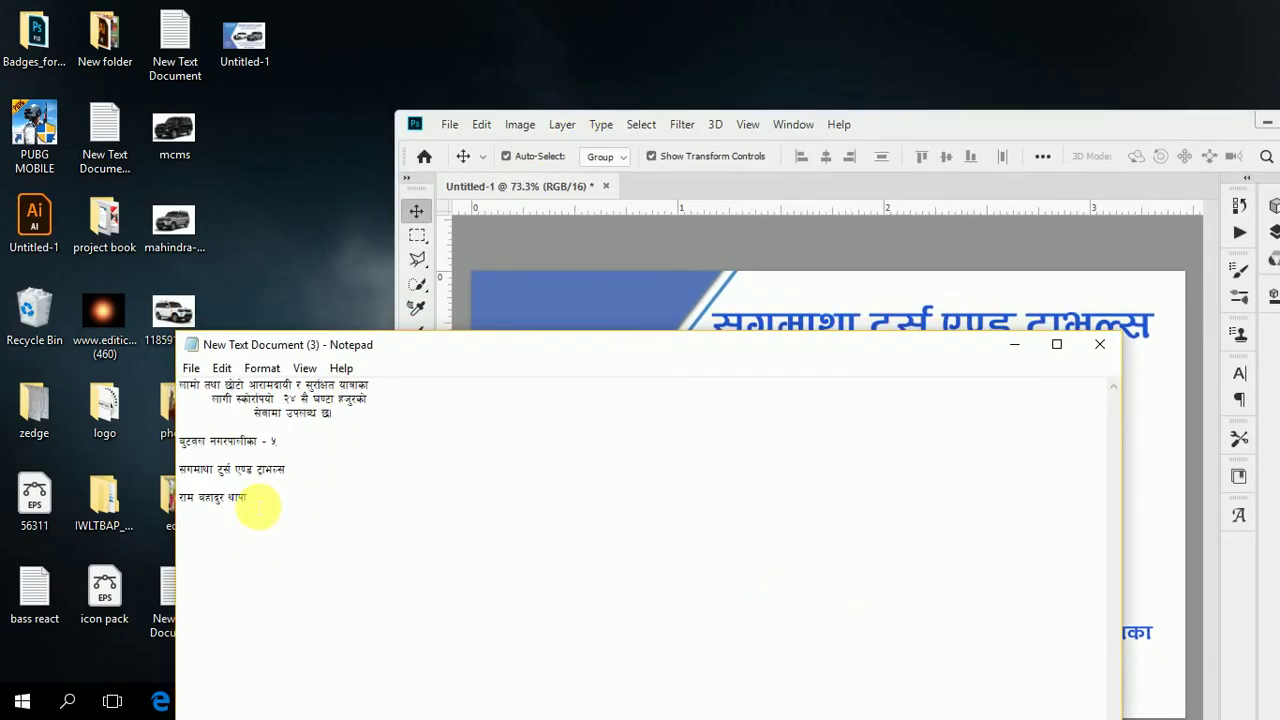
drag(250, 498, 176, 500)
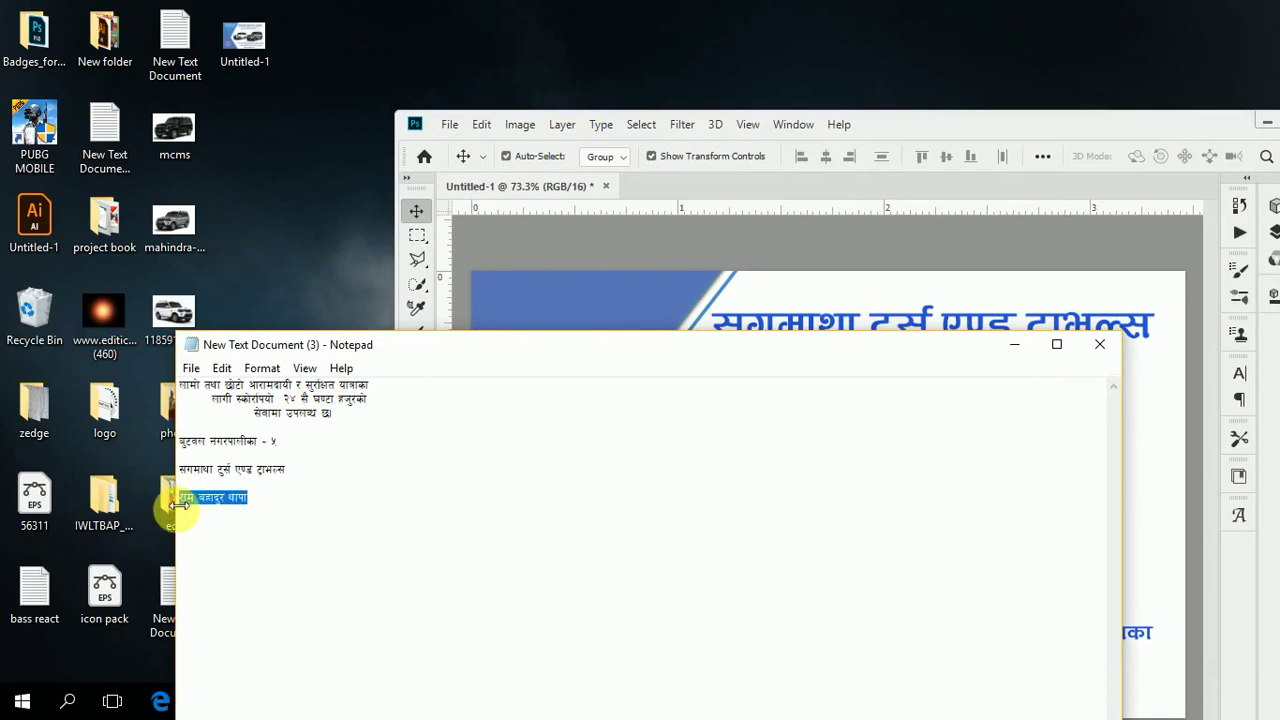
double_click(937, 114)
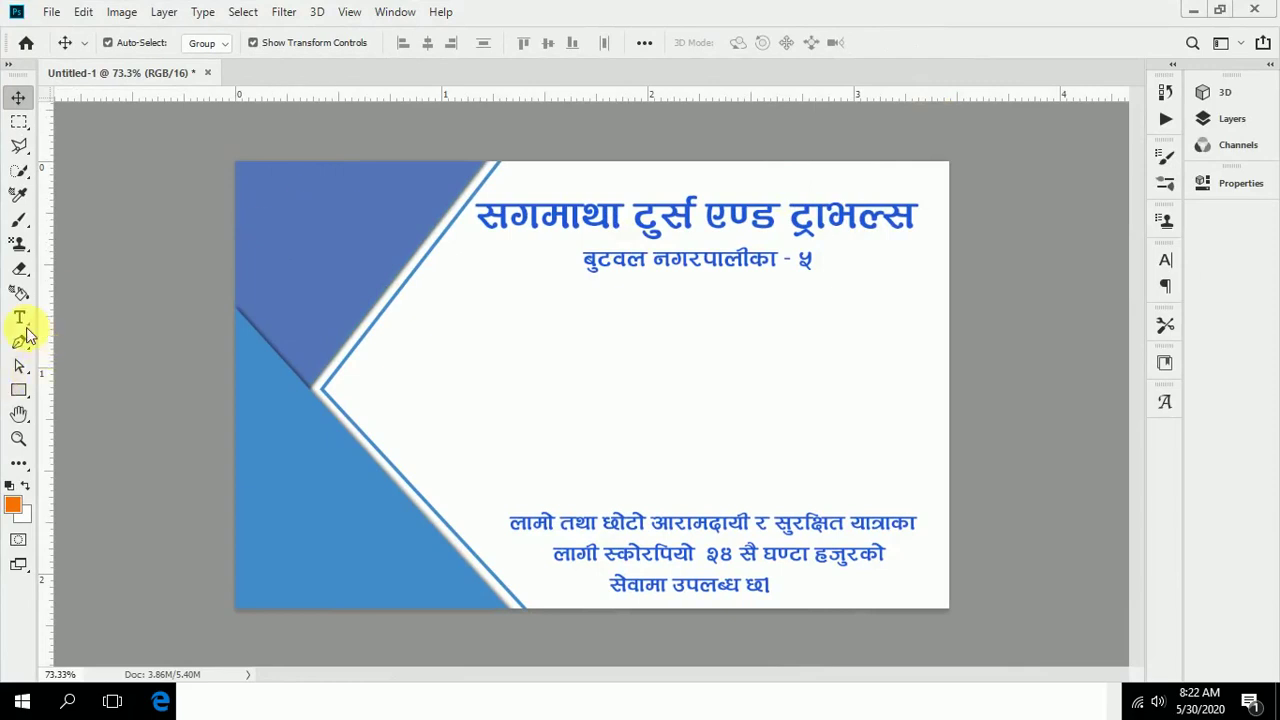
click(662, 266)
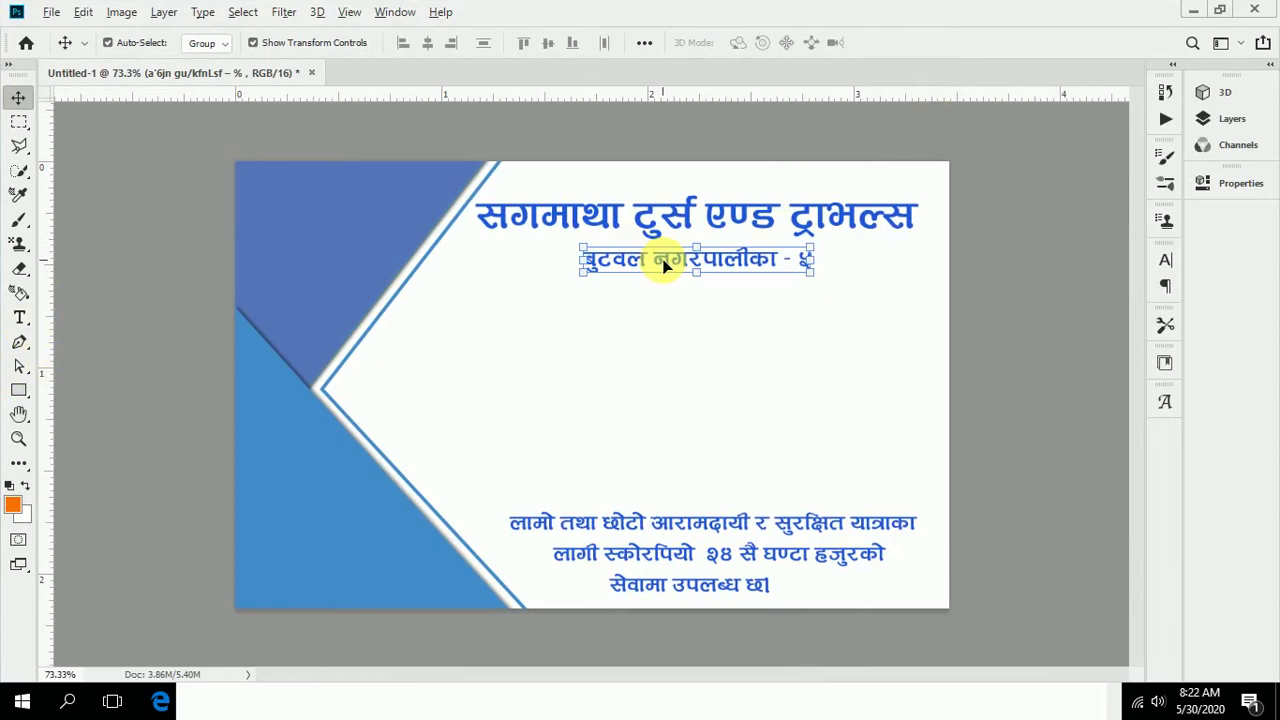
Step: Duplicate the address line onto the blue panel and retype it as the card holder's name
drag(662, 266, 362, 236)
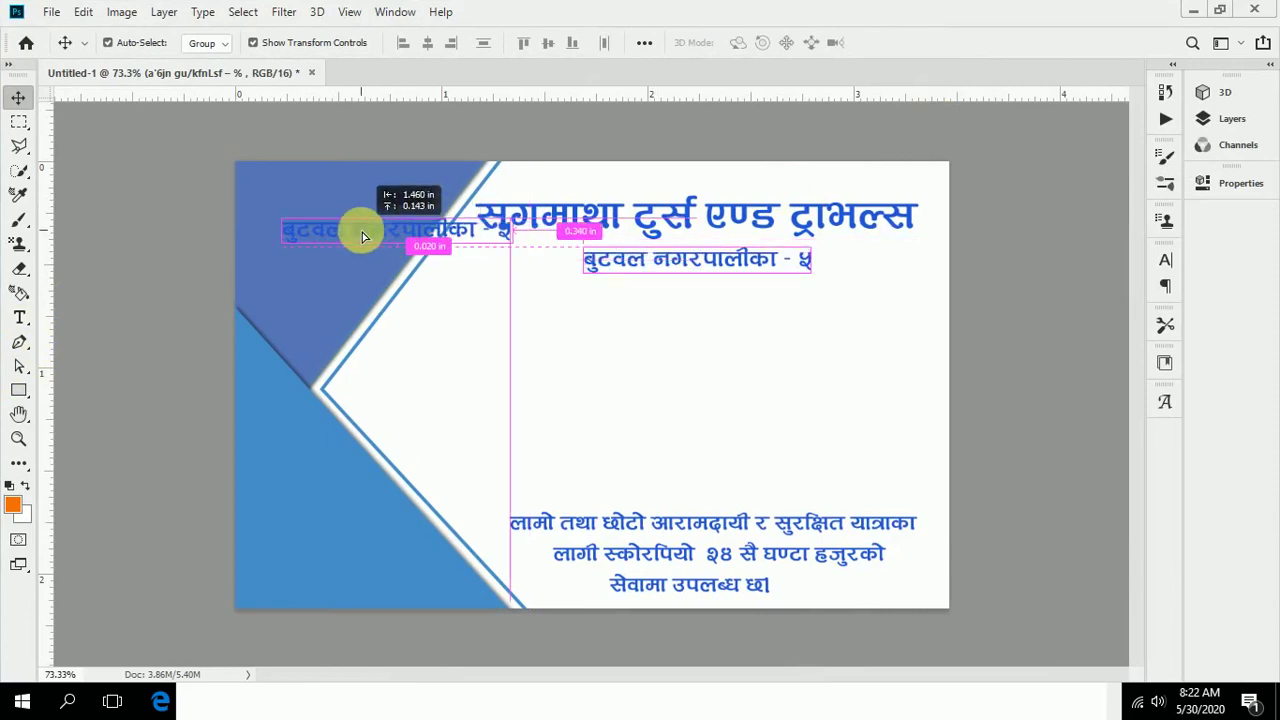
click(1230, 118)
double_click(1007, 226)
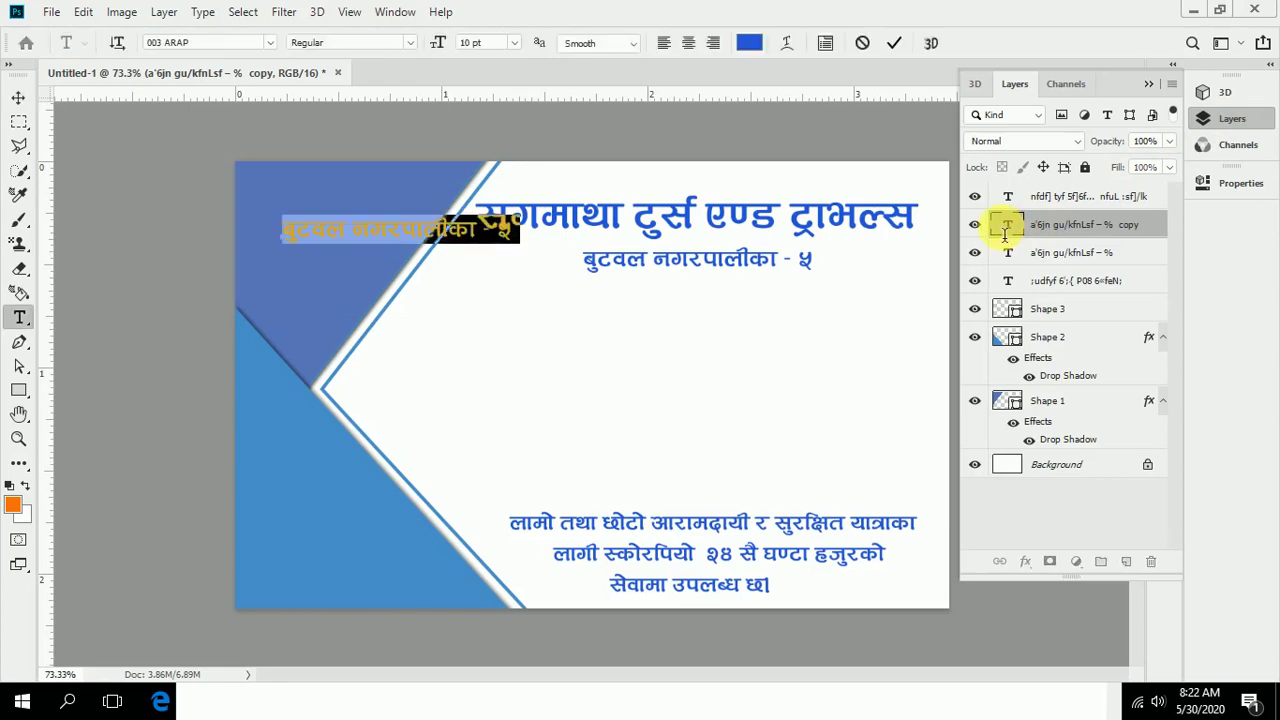
key(Delete)
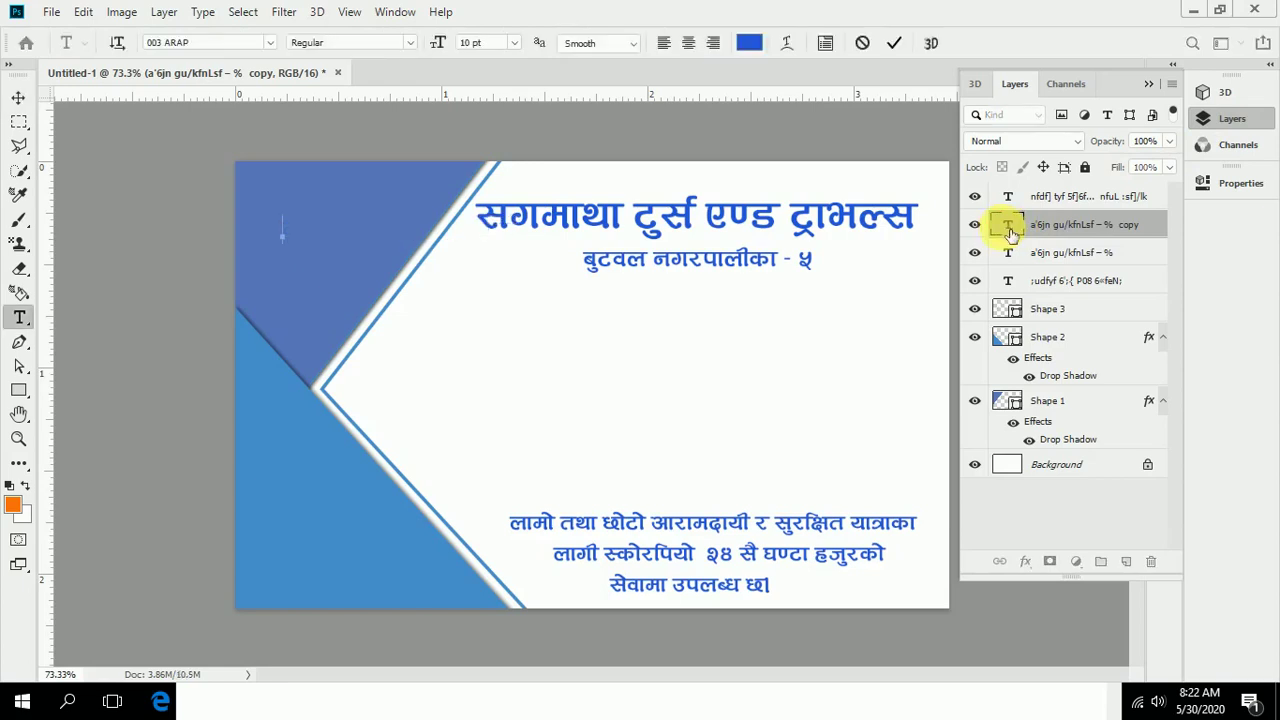
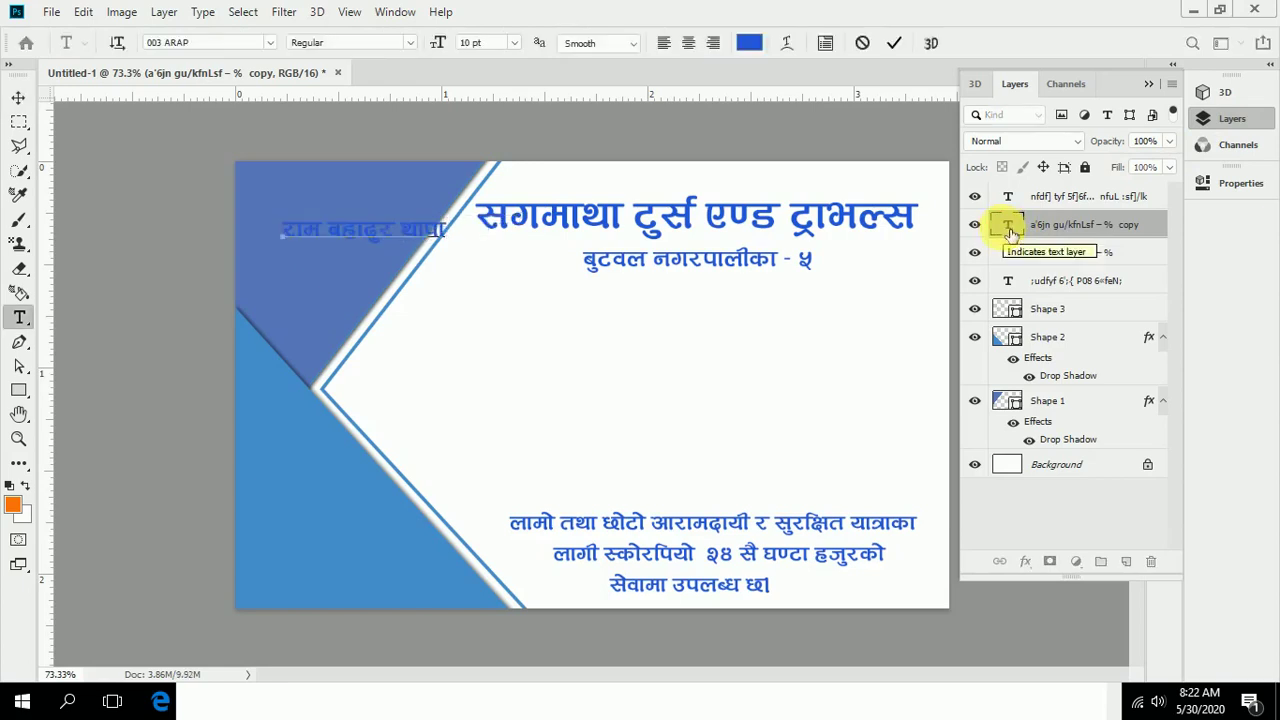
Step: Colour the name text white and move it to the top of the dark-blue panel
double_click(1007, 228)
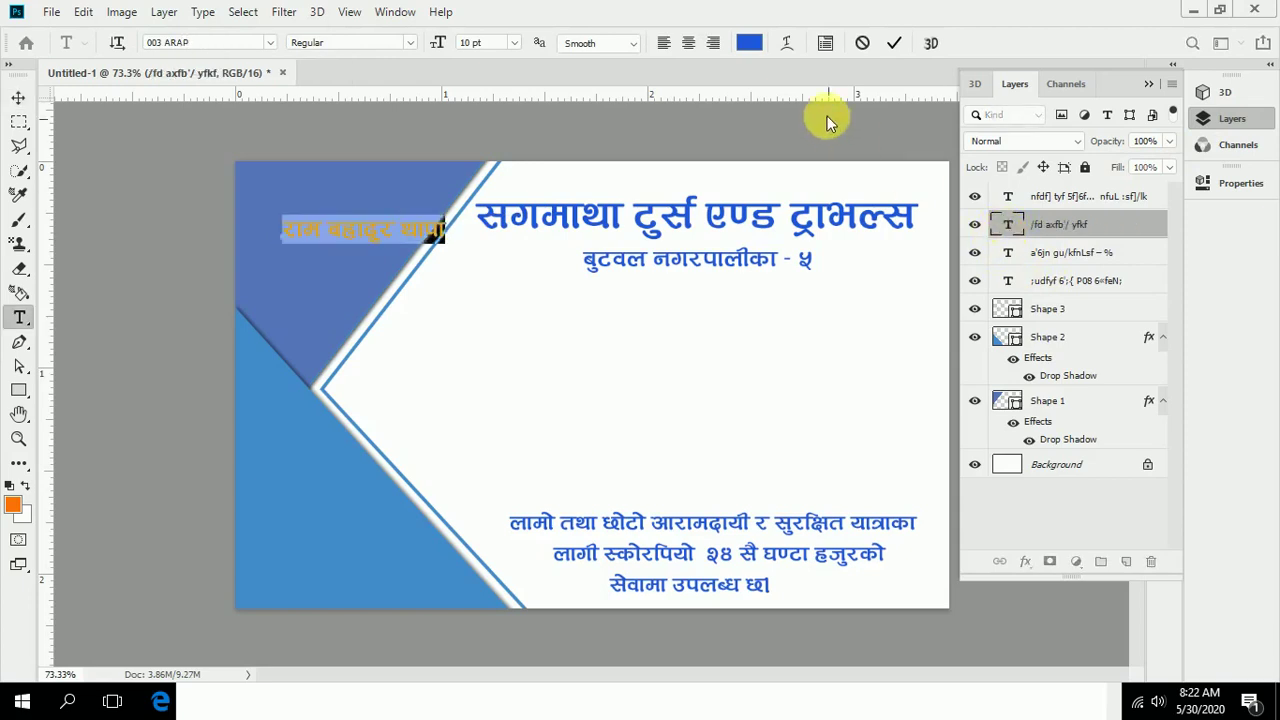
click(748, 45)
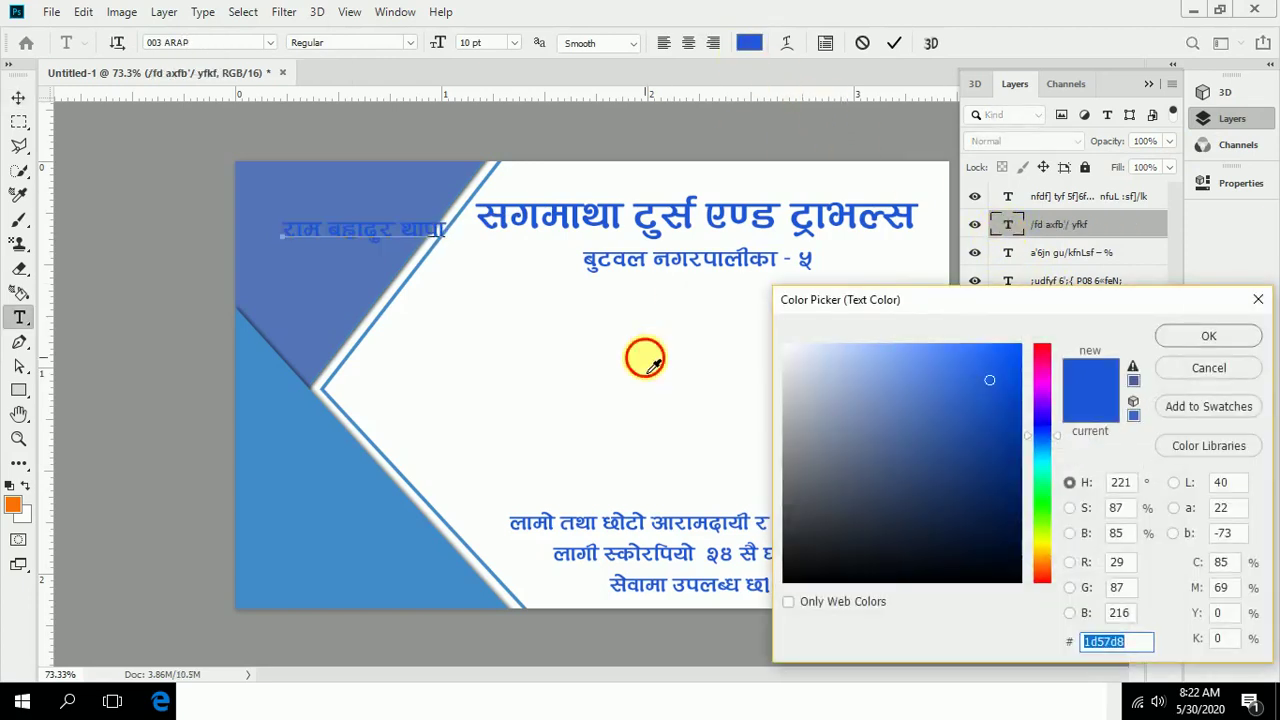
click(645, 362)
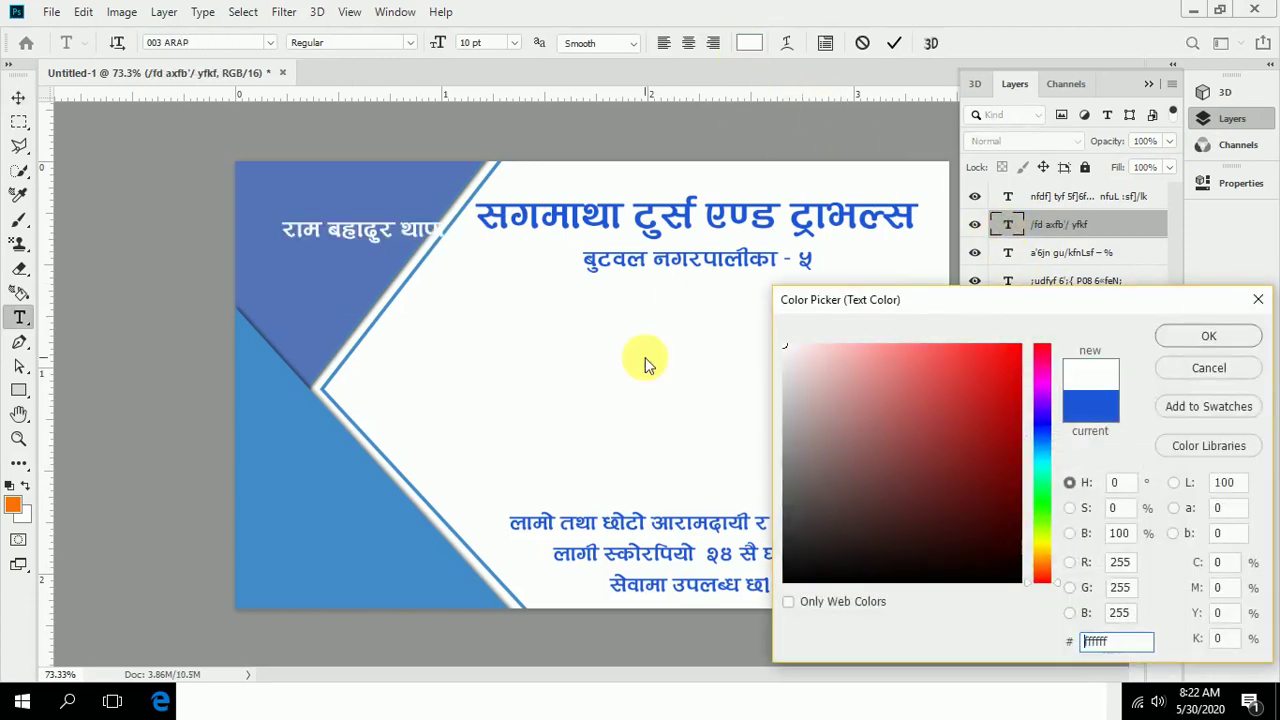
click(1200, 337)
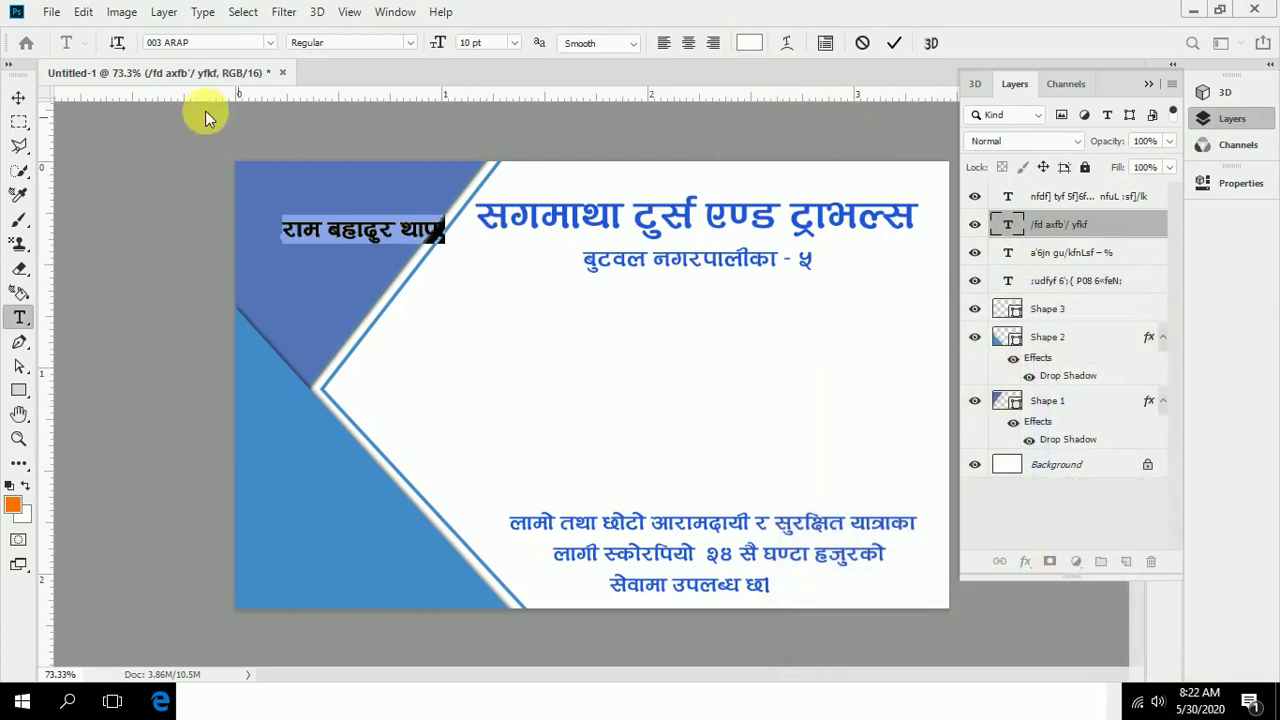
click(17, 100)
scroll(320, 240, up, 1)
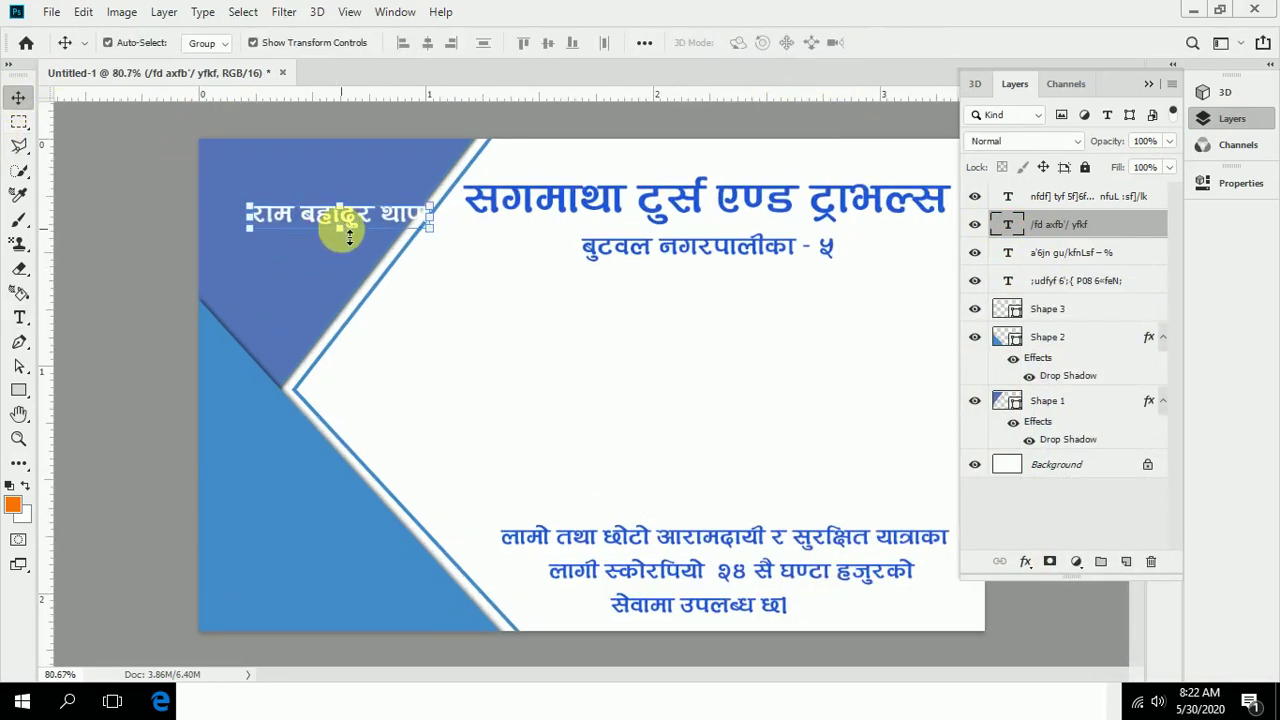
scroll(340, 229, up, 1)
drag(377, 205, 344, 187)
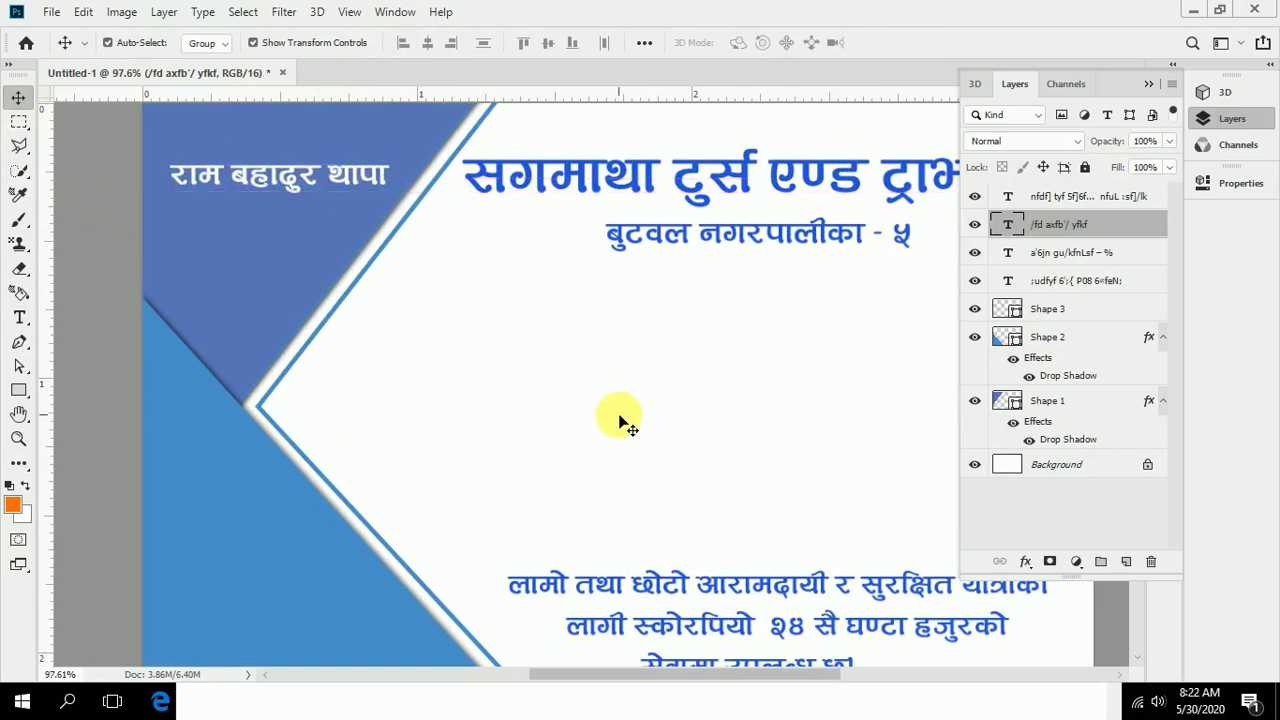
Step: Zoom out and place a duplicate of the white name line beneath the original
click(623, 420)
key(ctrl+minus)
scroll(543, 380, down, 1)
scroll(546, 388, down, 2)
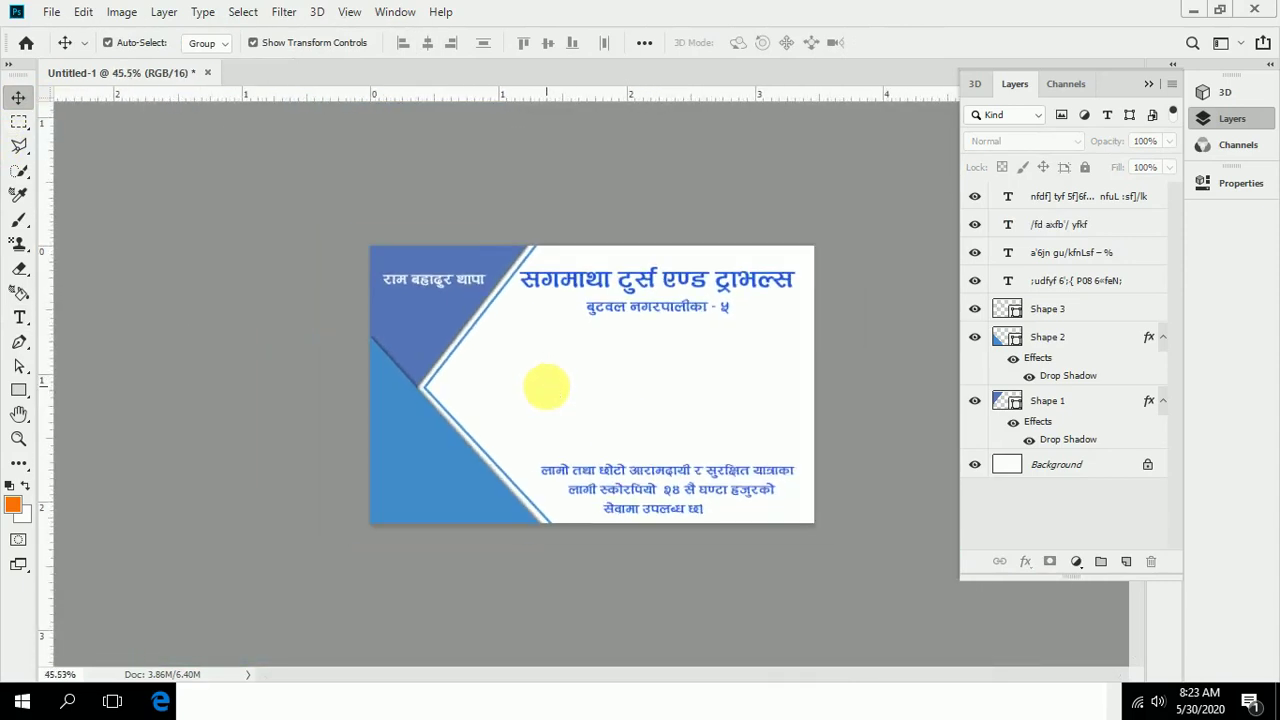
scroll(547, 395, down, 1)
scroll(550, 394, down, 1)
scroll(550, 394, up, 1)
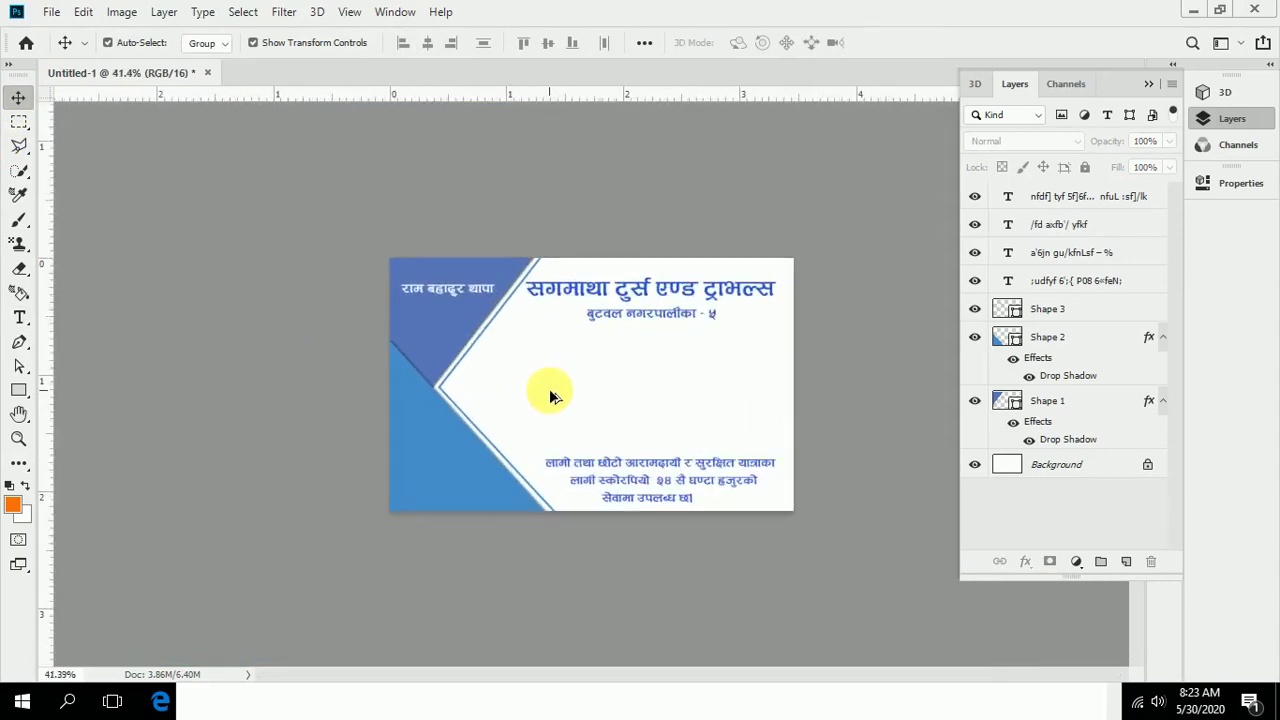
scroll(550, 395, up, 2)
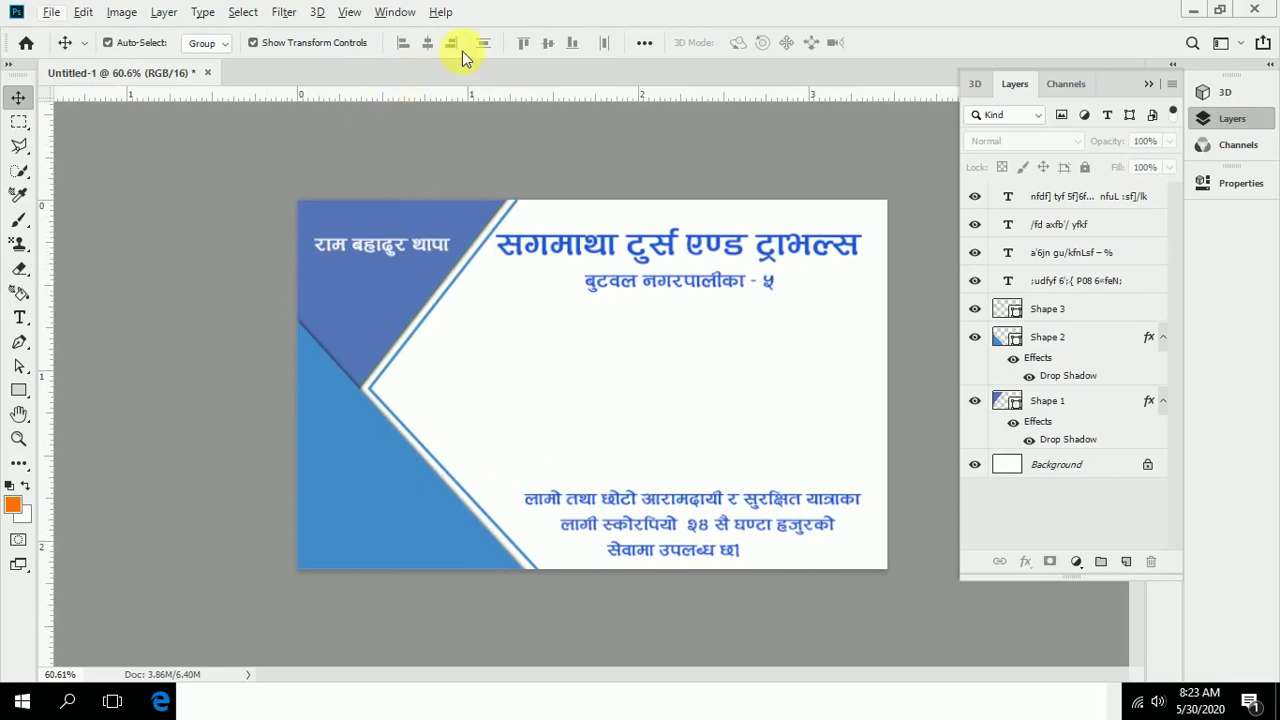
scroll(296, 265, up, 3)
scroll(192, 217, left, 2)
scroll(240, 207, left, 2)
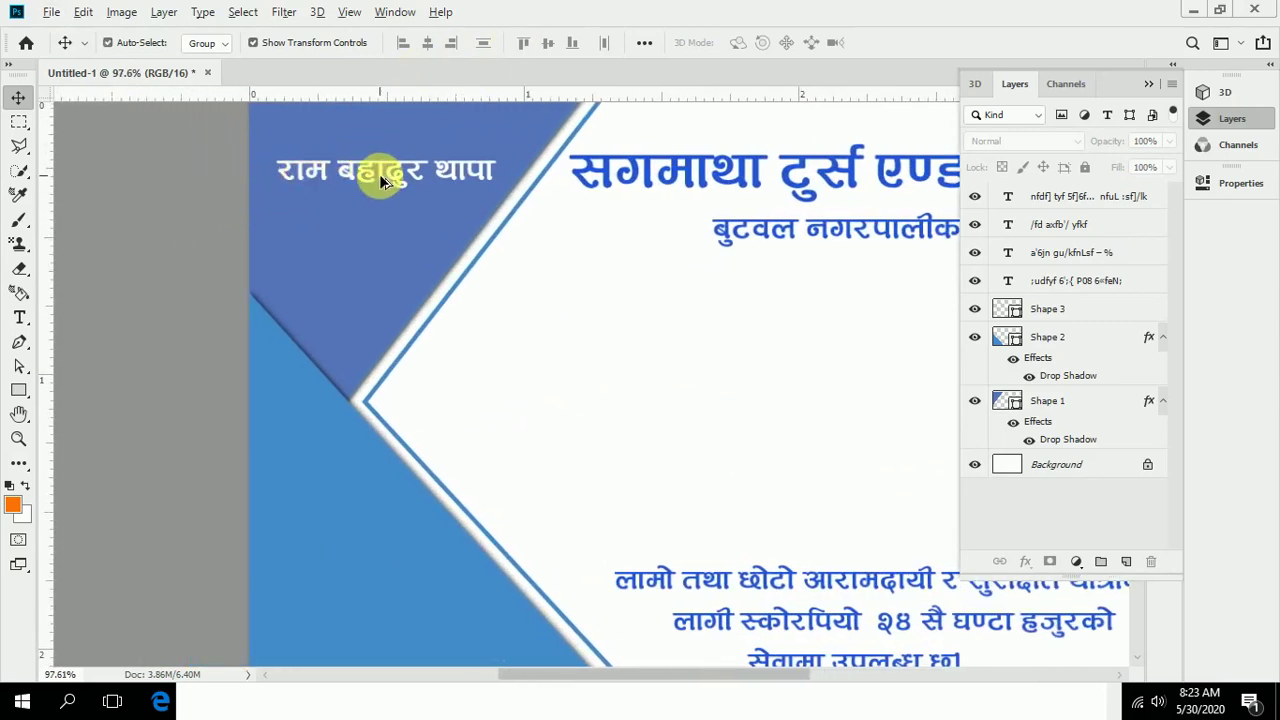
drag(379, 173, 380, 218)
click(543, 286)
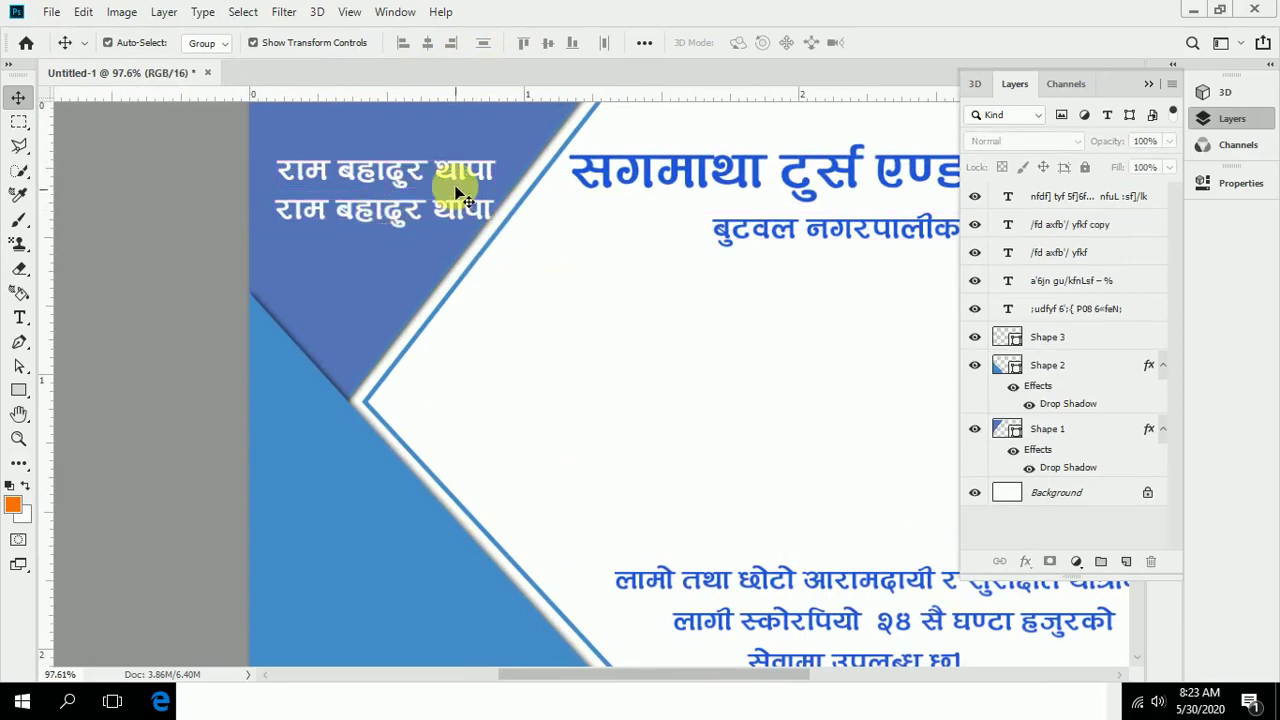
Step: Enlarge the upper name line to about 117% × 162% and commit the transform
click(460, 191)
scroll(472, 172, up, 1)
drag(507, 205, 528, 188)
click(273, 228)
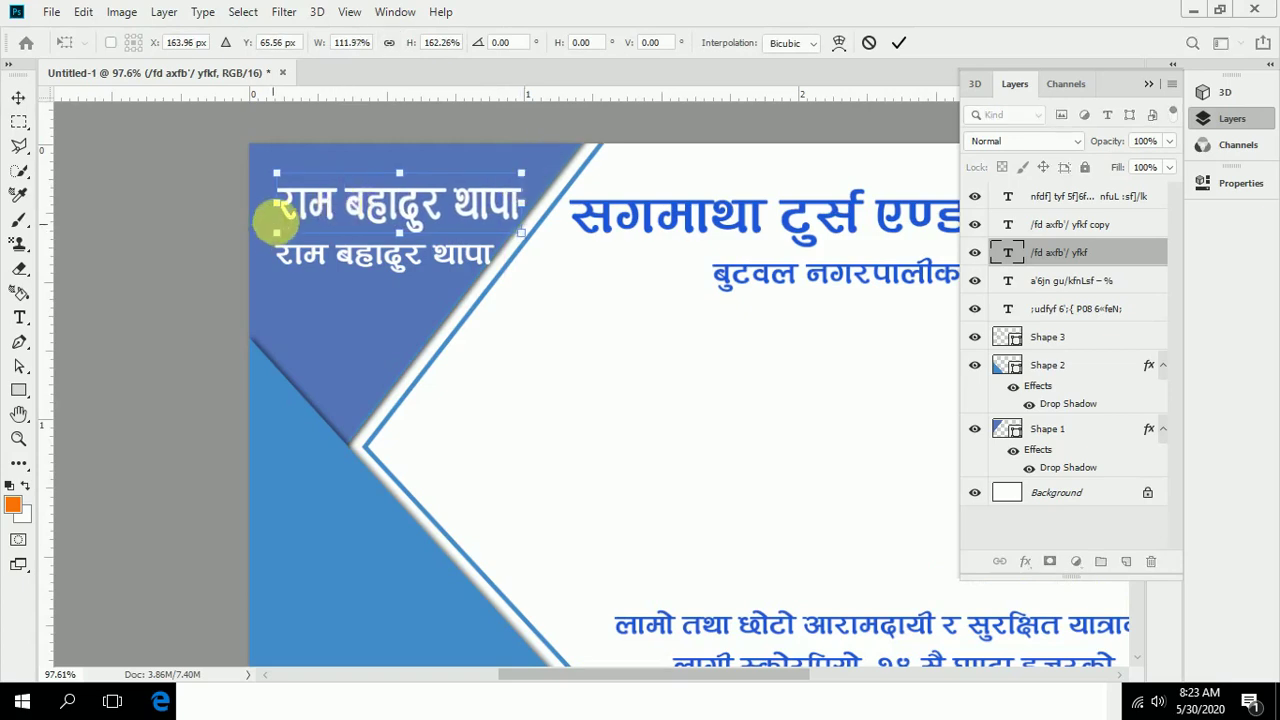
drag(285, 215, 277, 216)
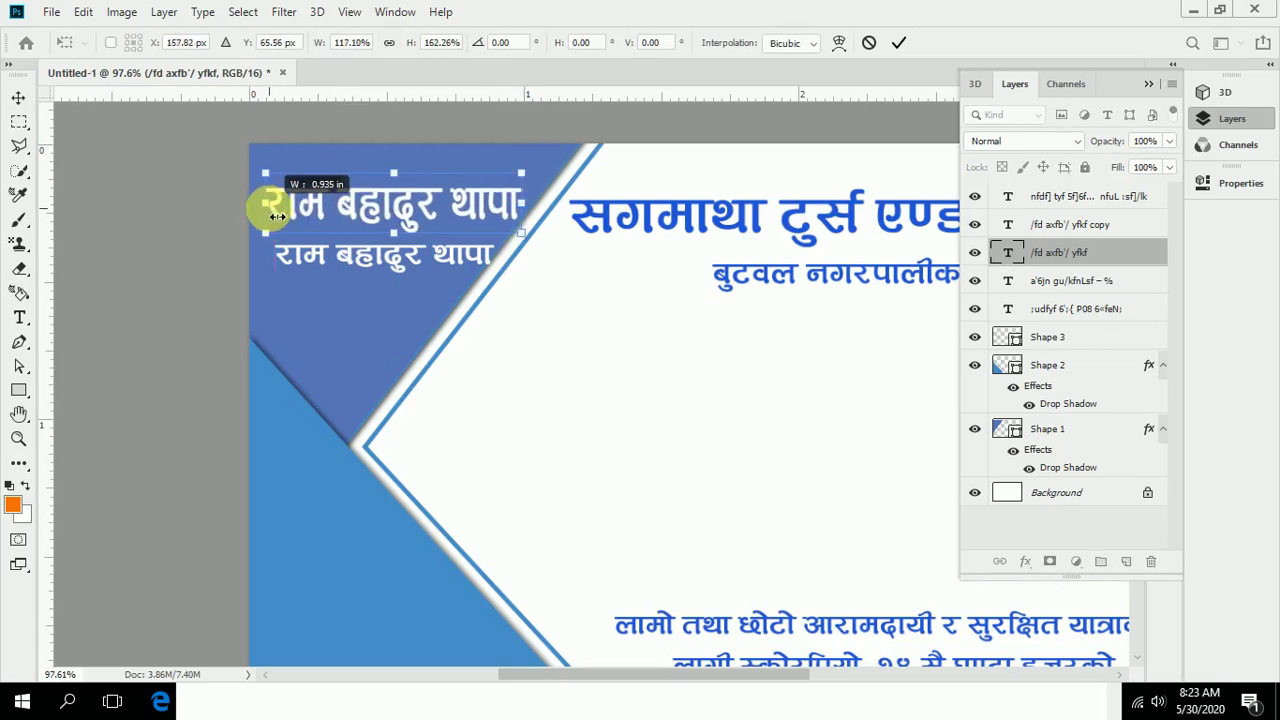
click(899, 42)
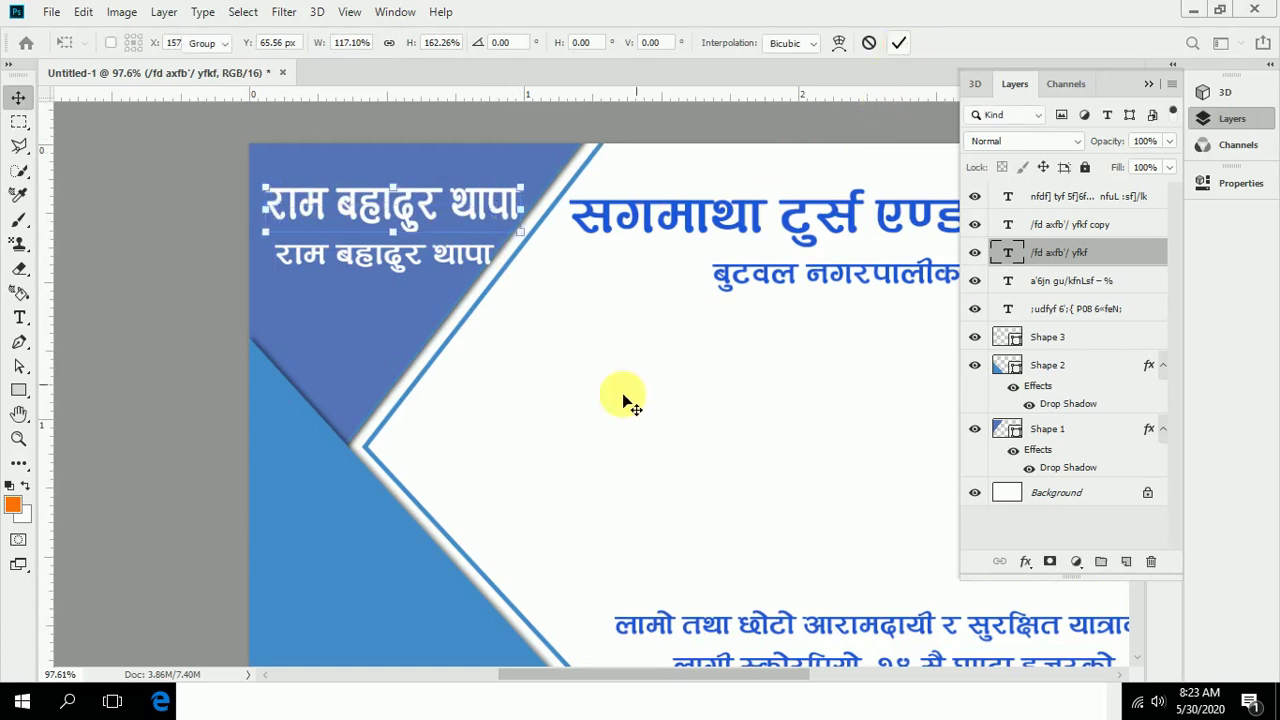
click(614, 405)
scroll(614, 405, down, 1)
Step: Nudge the upper name line slightly down on the blue panel
scroll(614, 405, down, 1)
scroll(614, 405, down, 1)
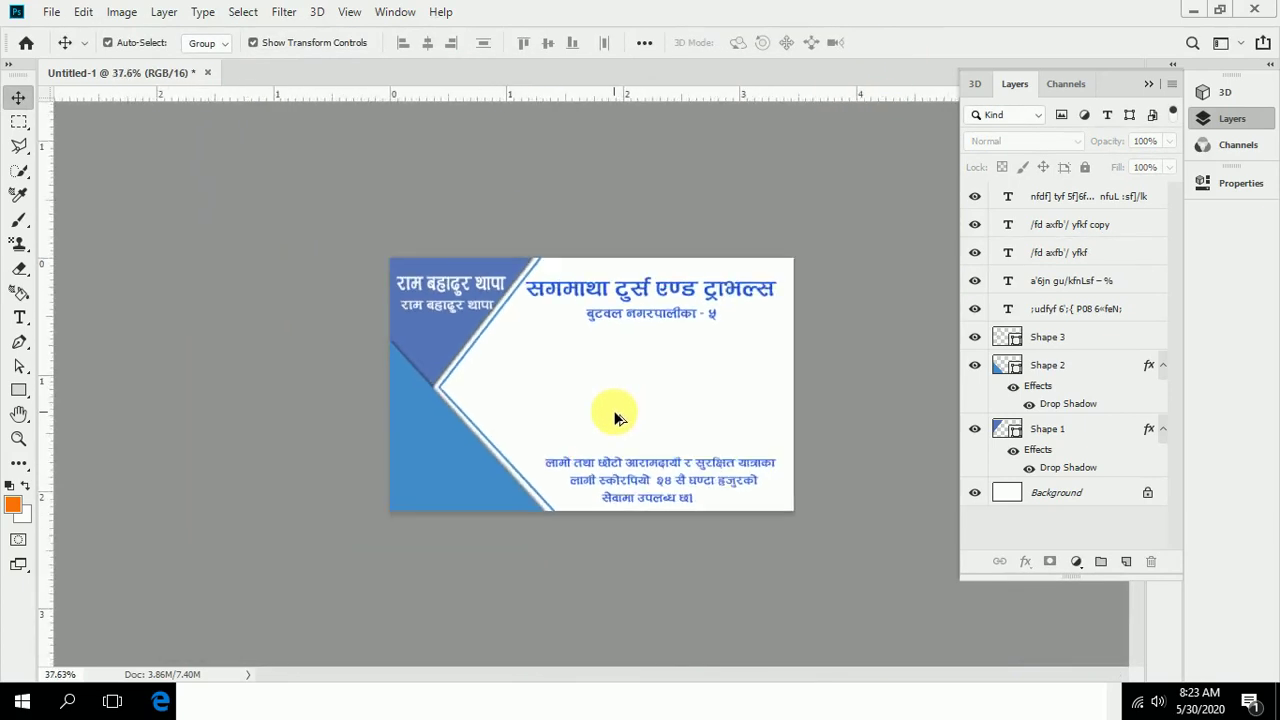
scroll(614, 405, down, 1)
scroll(452, 333, up, 2)
scroll(452, 333, up, 1)
click(405, 287)
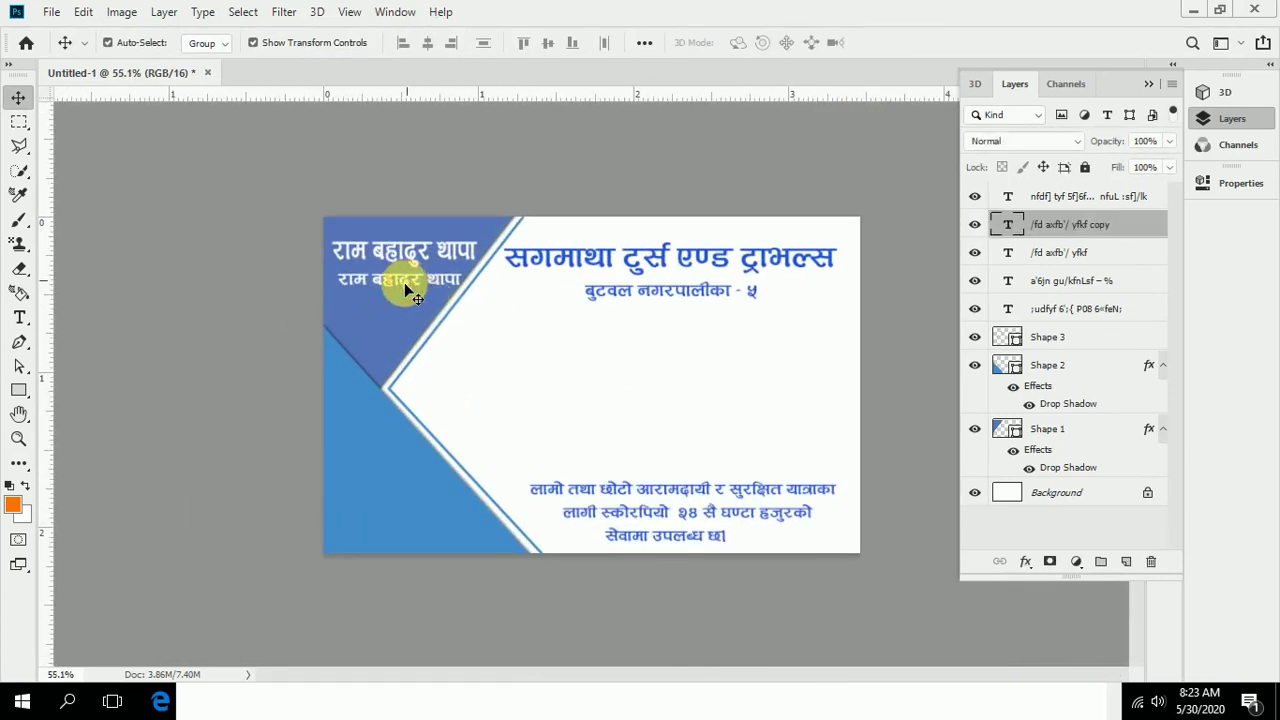
drag(421, 260, 420, 268)
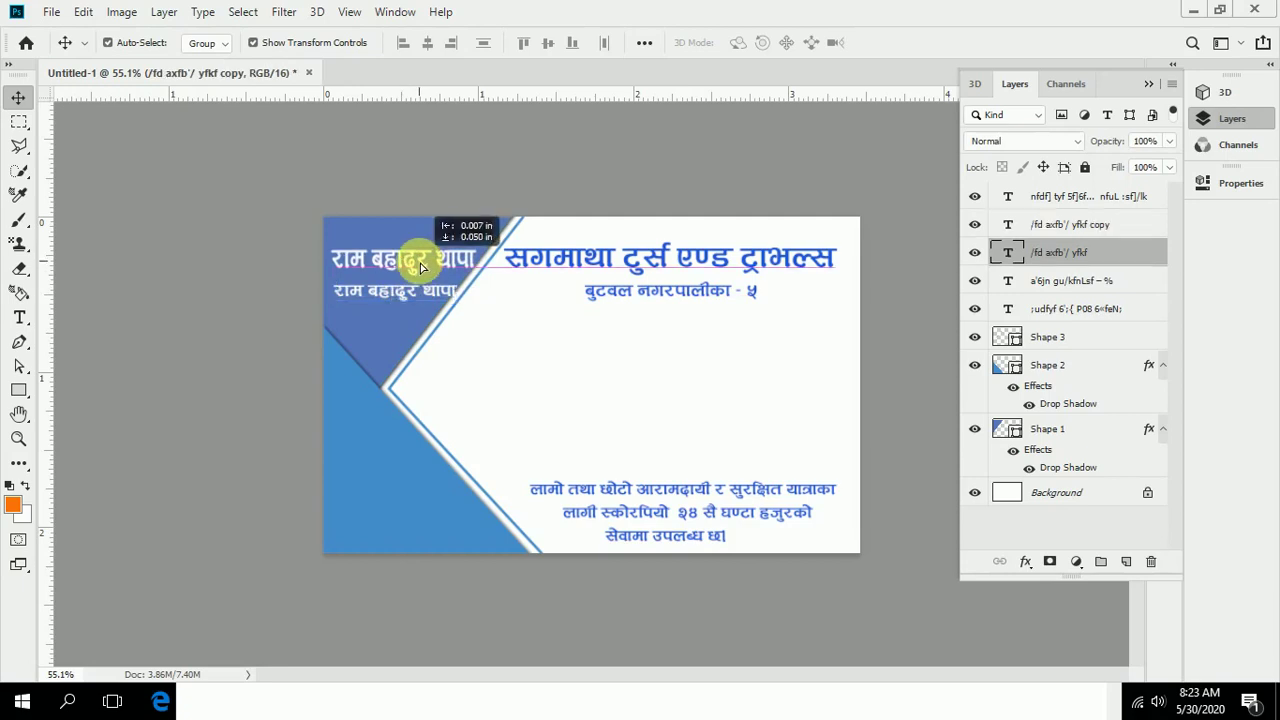
Step: Scale the upper name to 93.73% and shift it to align within the dark-blue panel
scroll(400, 260, up, 1)
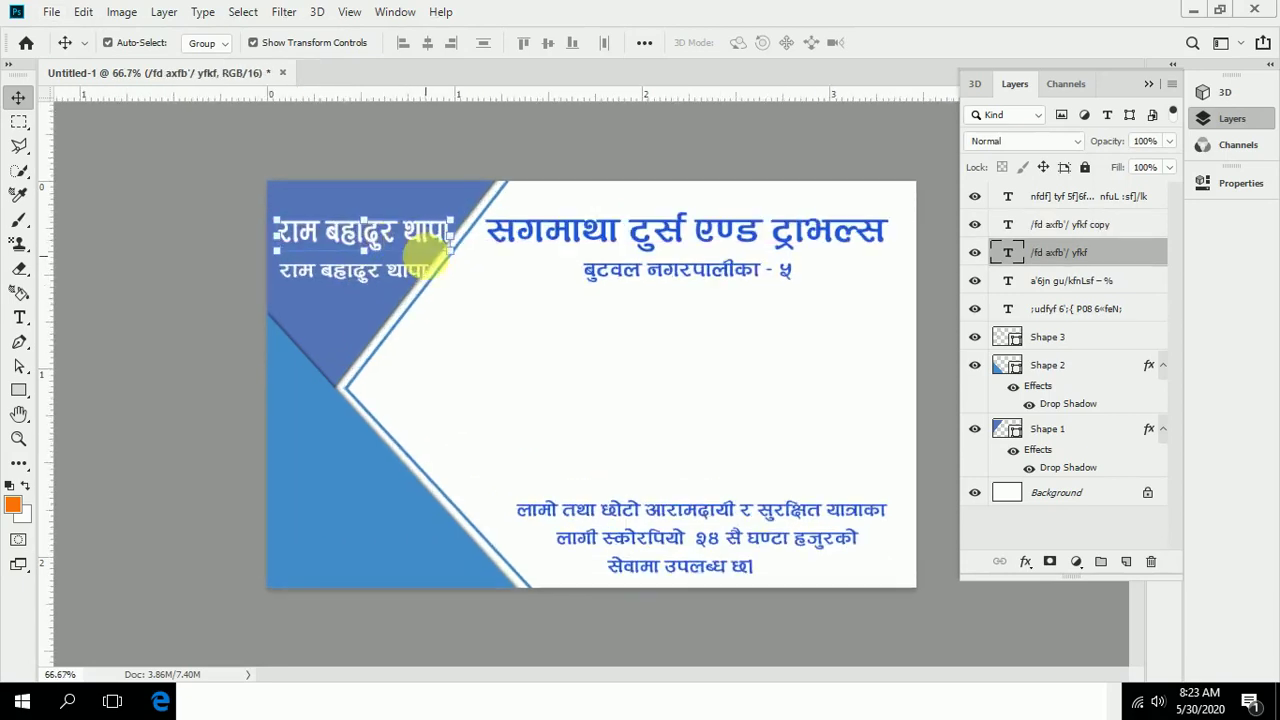
scroll(372, 248, up, 1)
key(ctrl+t)
mouse_move(427, 186)
mouse_down()
mouse_move(400, 178)
mouse_move(383, 201)
mouse_up()
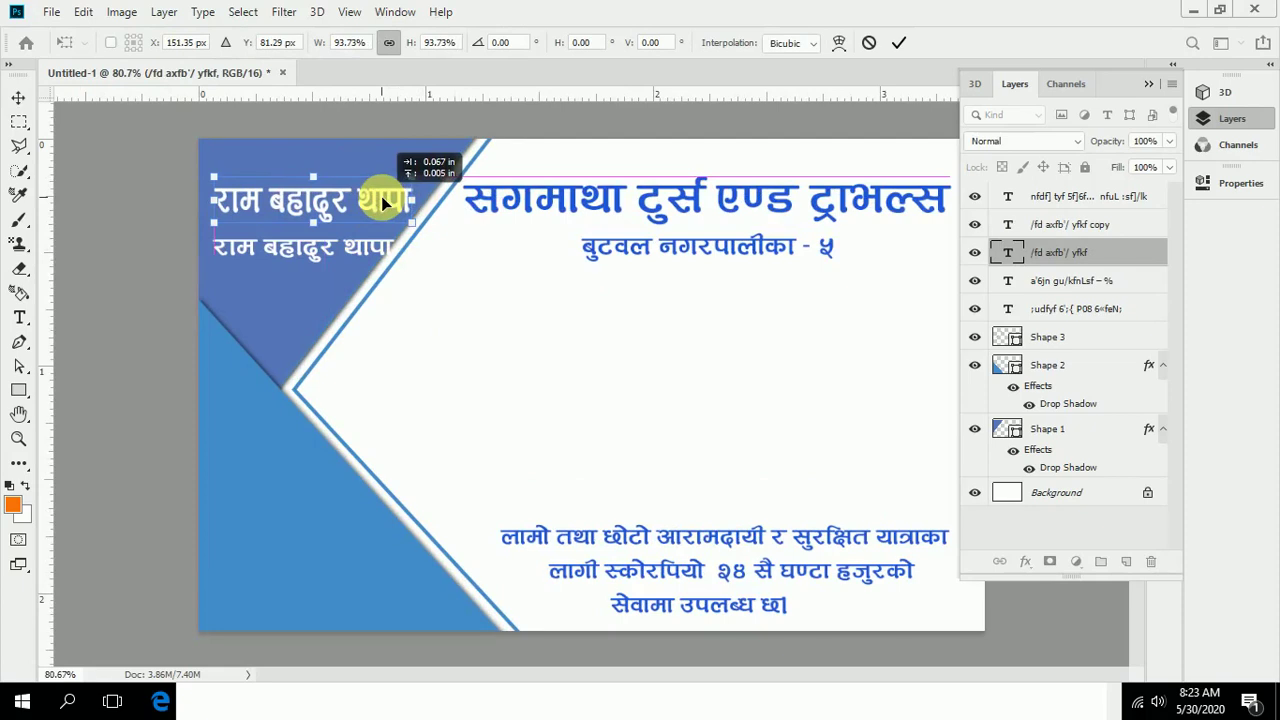
click(899, 42)
click(371, 250)
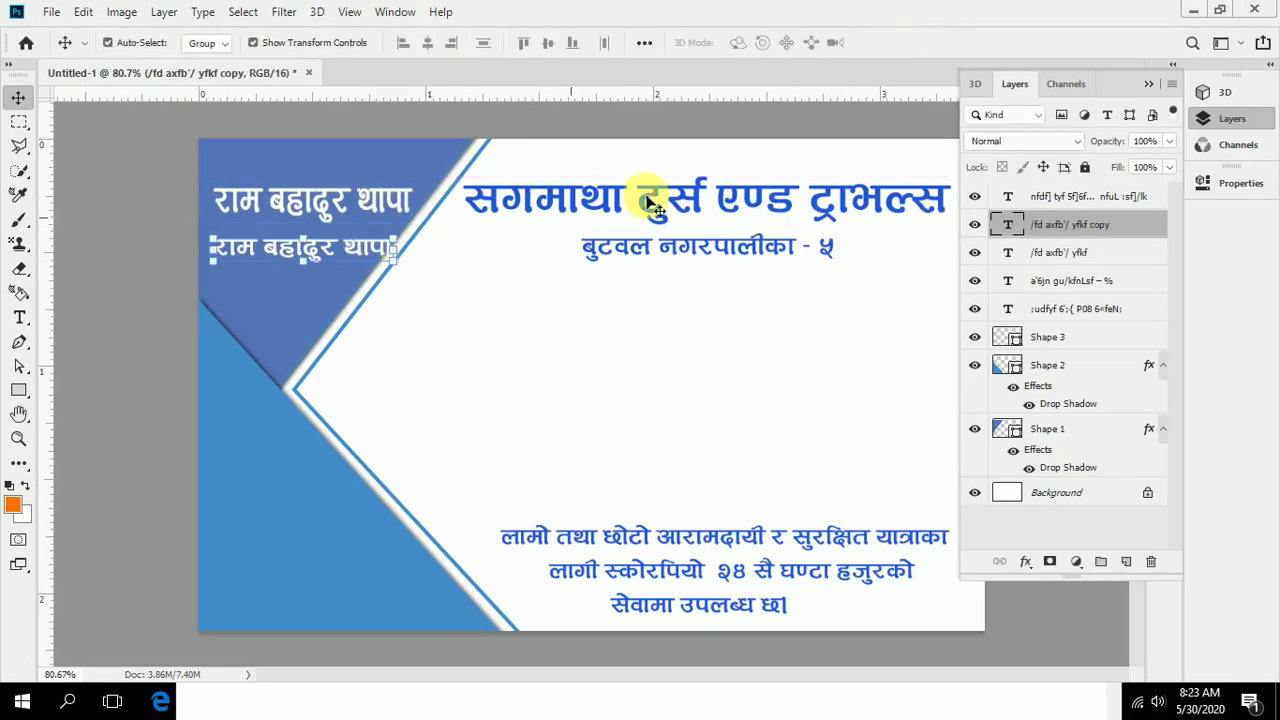
Step: Replace the copied name line with the phone number and centre it beneath the name
double_click(1010, 226)
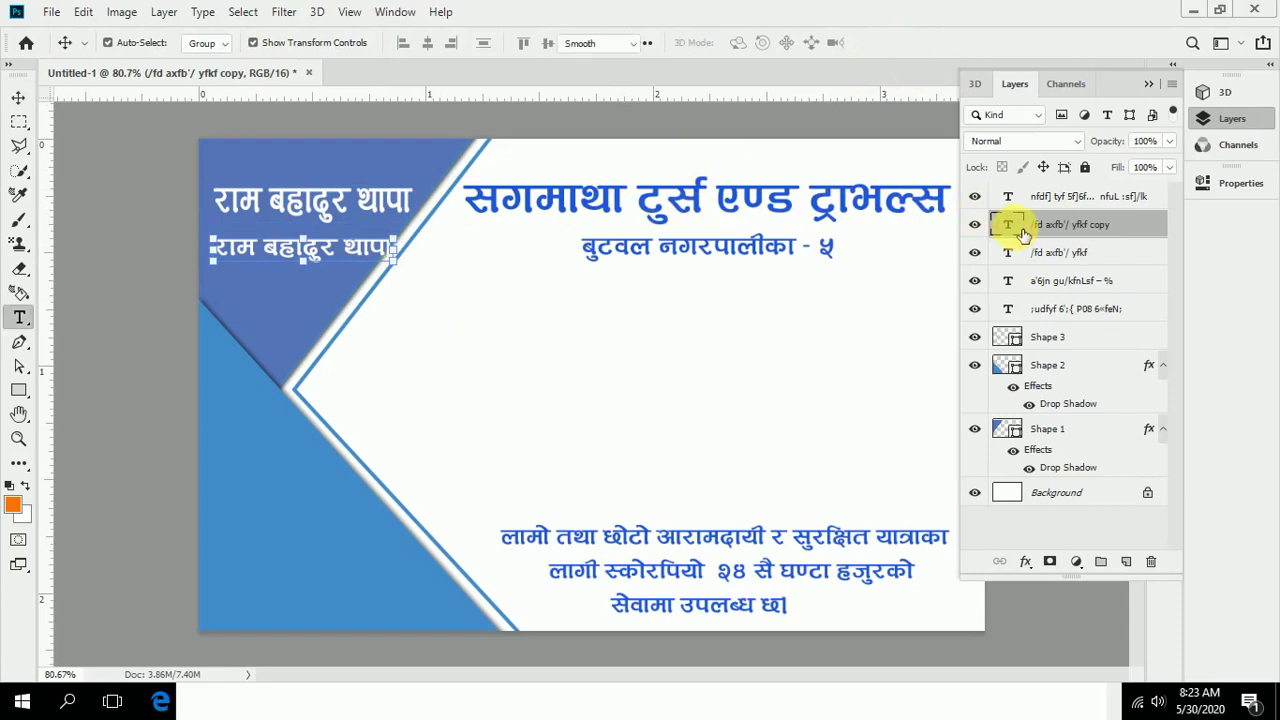
key(BackSpace)
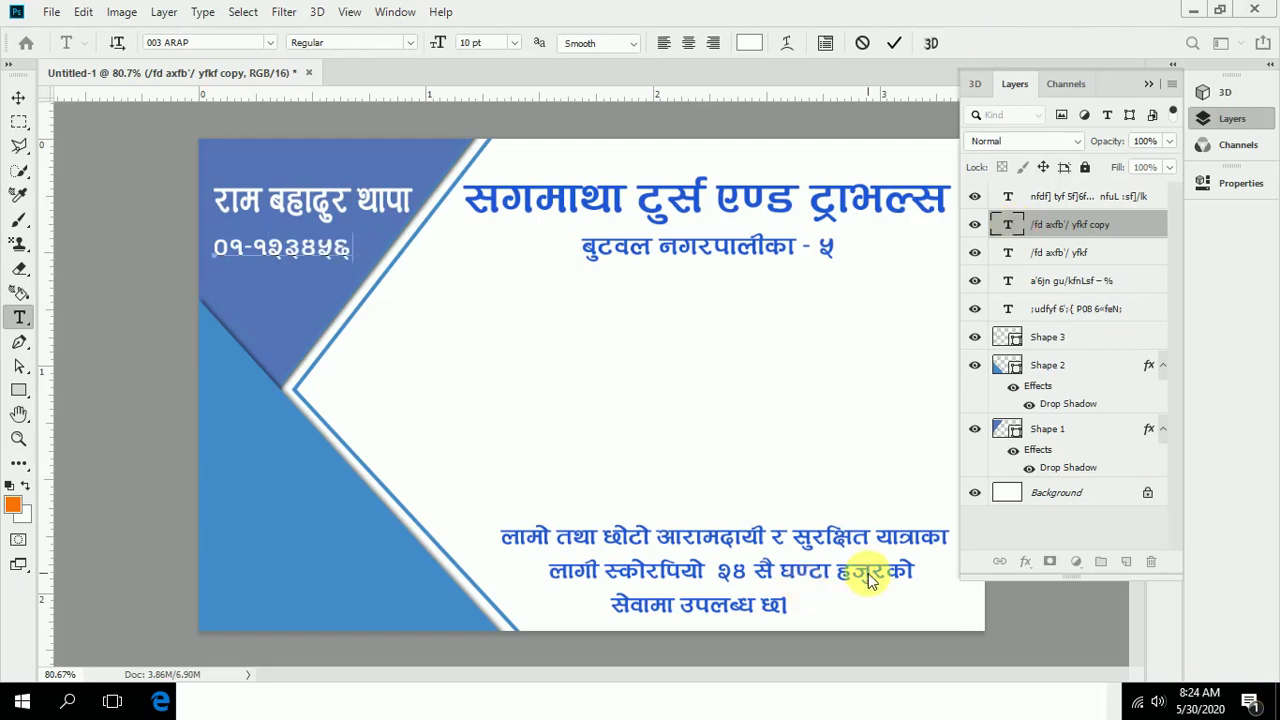
click(17, 100)
click(305, 240)
drag(320, 257, 339, 249)
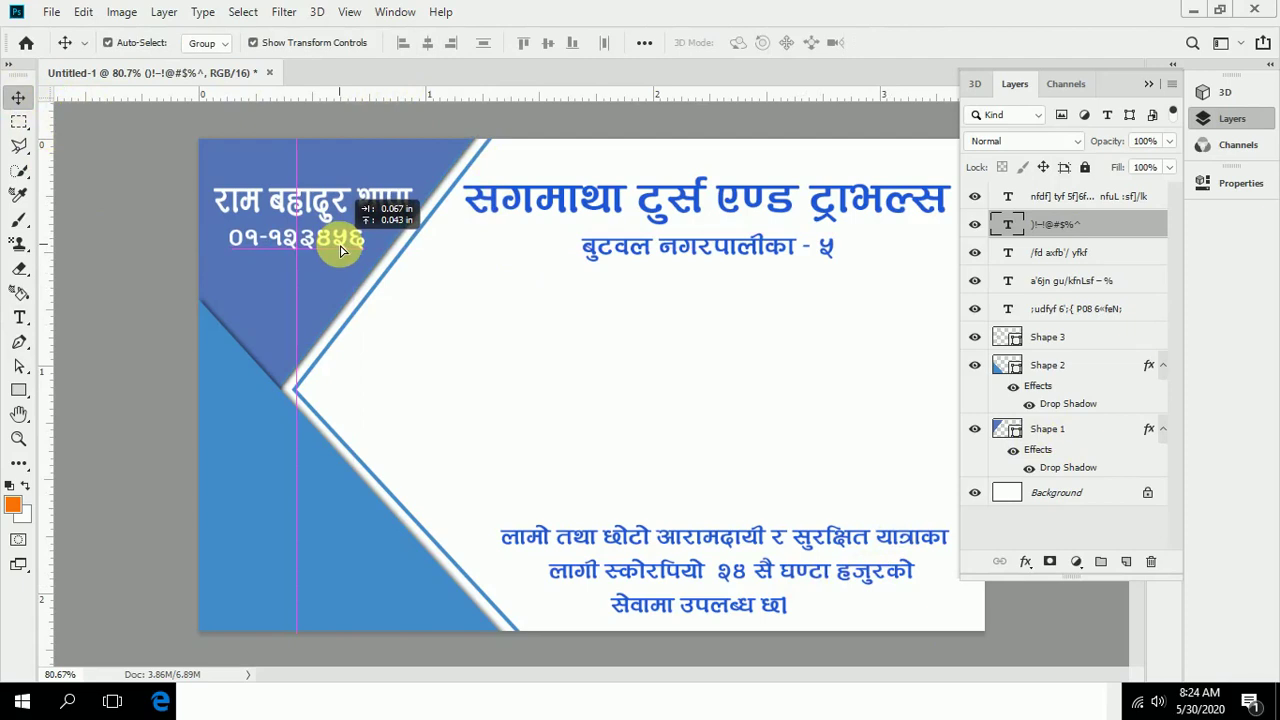
Step: Stretch the tagline's left edge further left along the card's bottom
click(543, 362)
scroll(535, 375, down, 2)
scroll(528, 390, down, 2)
scroll(528, 390, down, 1)
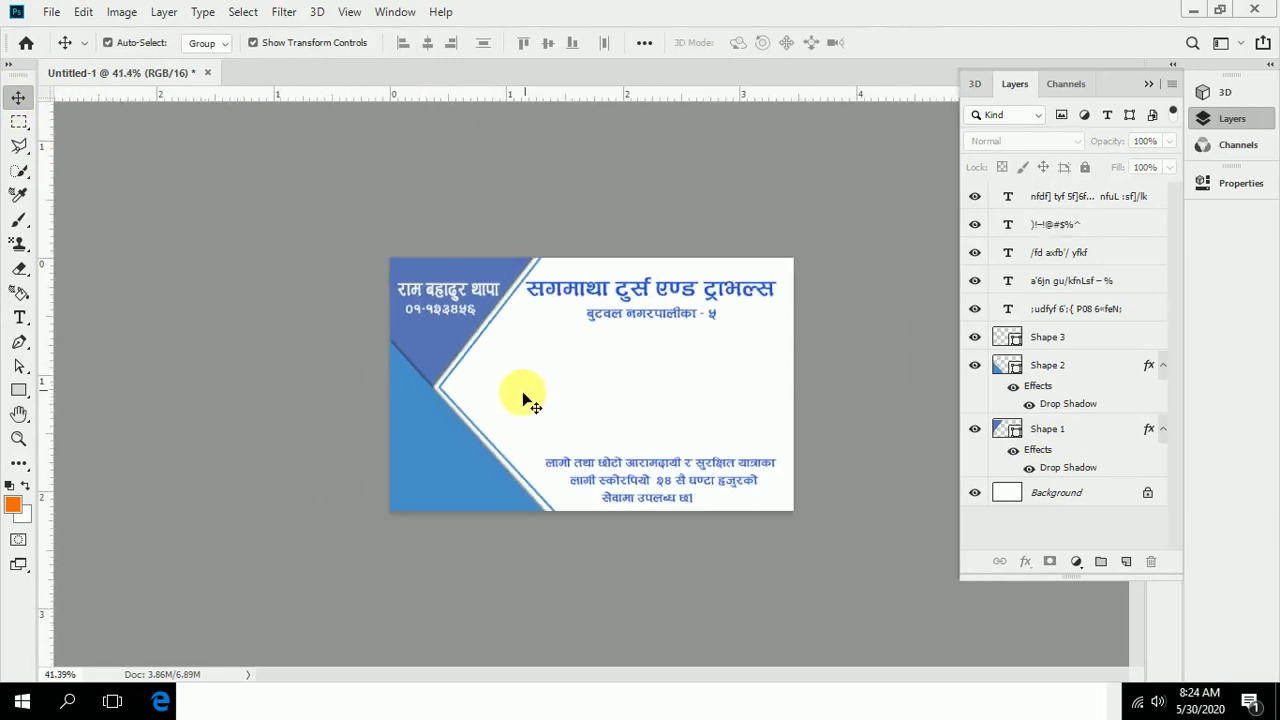
scroll(509, 494, down, 1)
scroll(512, 500, up, 1)
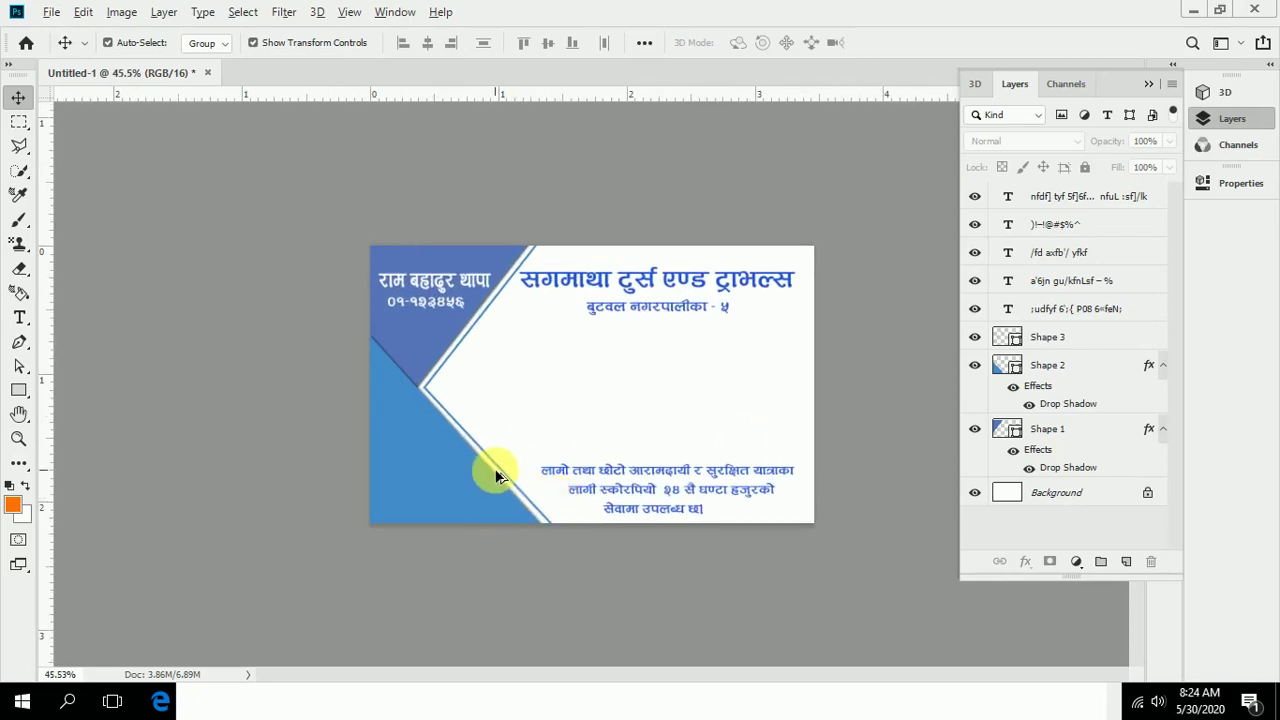
scroll(497, 474, up, 1)
scroll(549, 558, up, 1)
scroll(548, 555, up, 1)
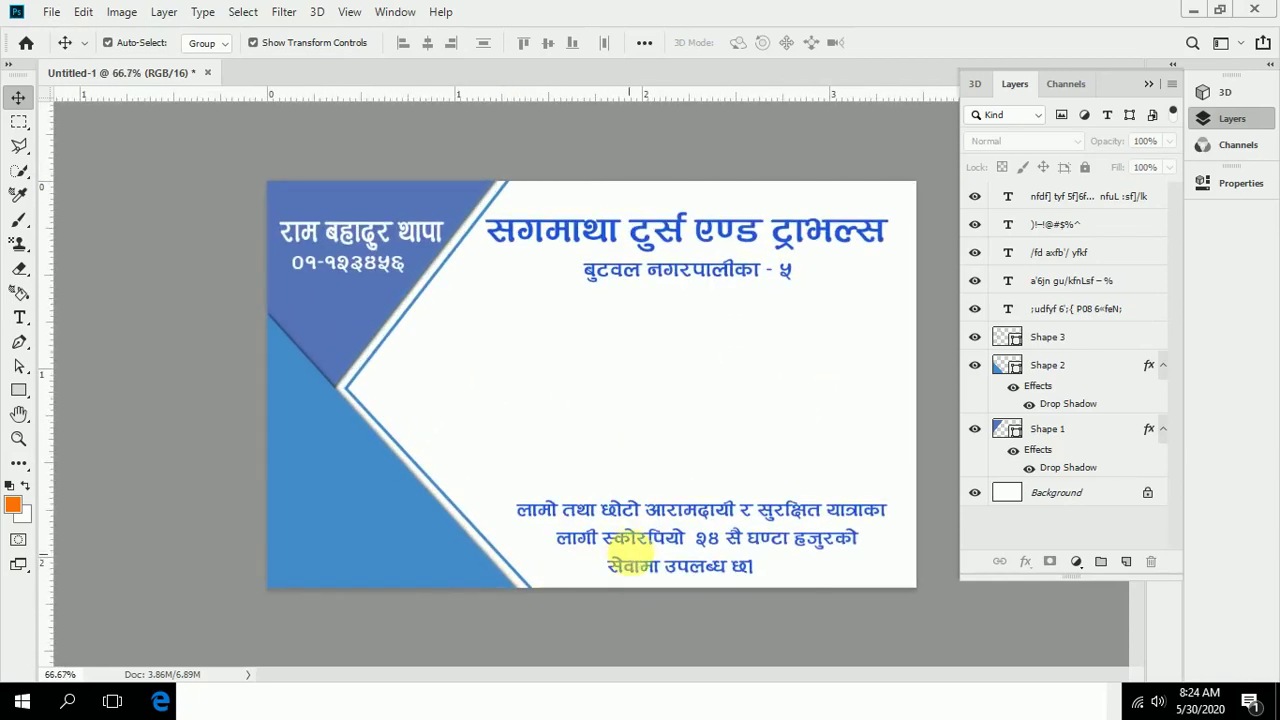
click(630, 563)
click(516, 512)
drag(516, 512, 476, 510)
Step: Widen the tagline to the right to about 113% and commit the resize
drag(912, 545, 921, 543)
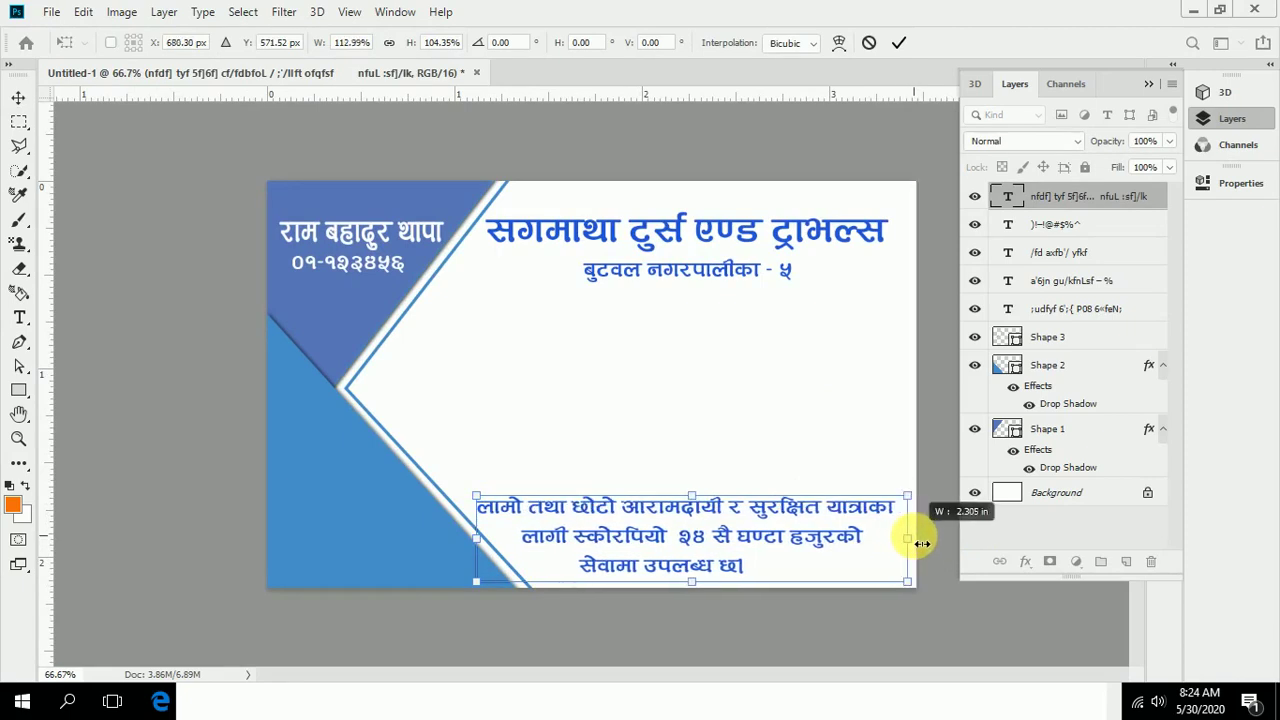
click(898, 43)
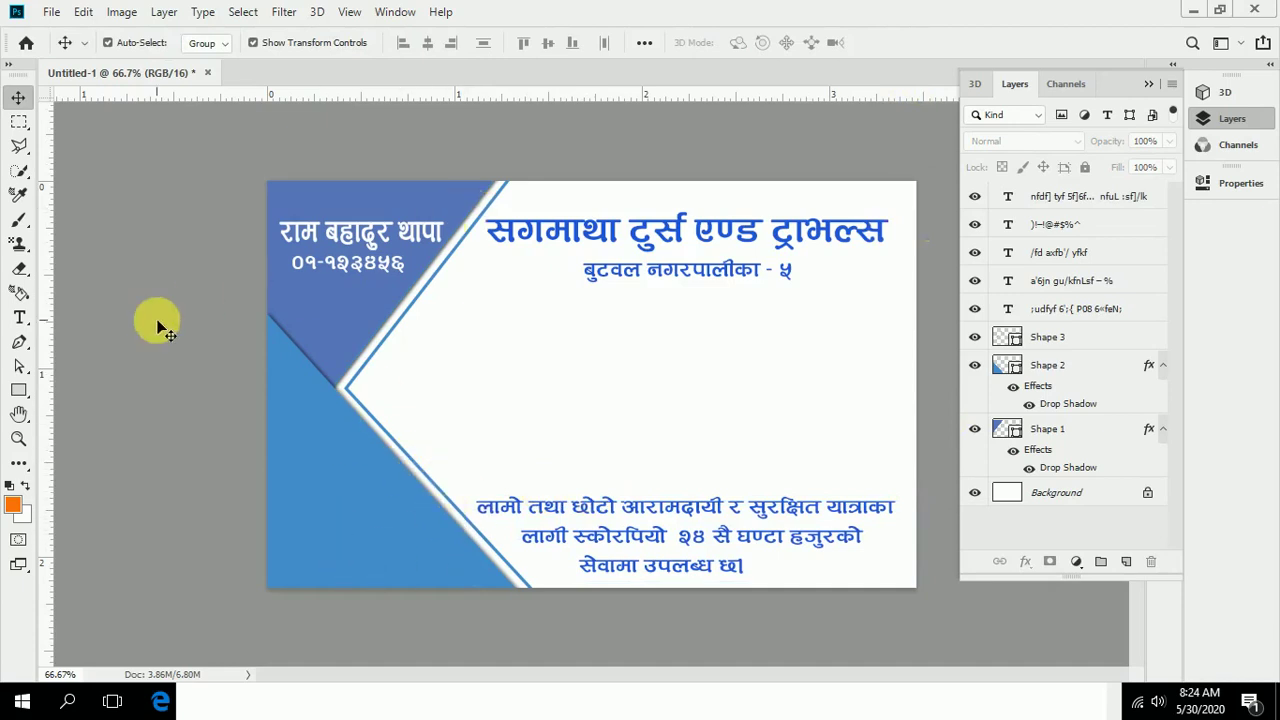
click(20, 398)
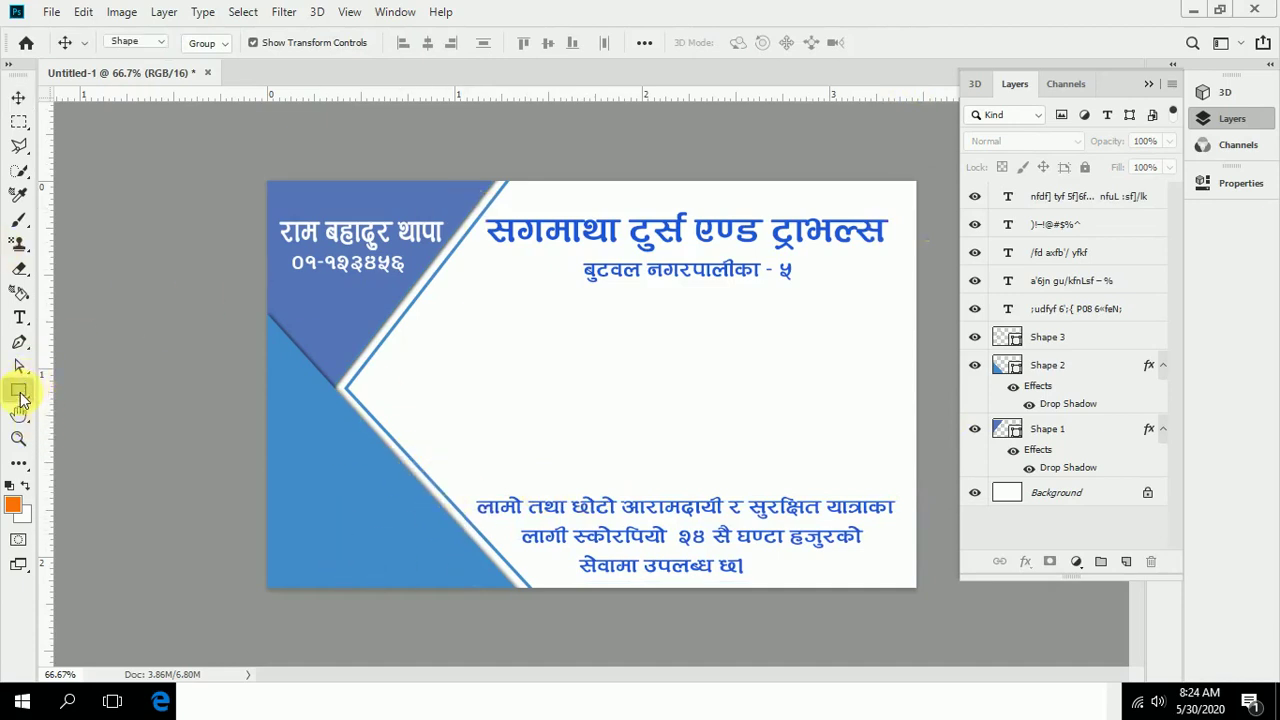
Step: Draw a small 67 × 67 px unfilled square with a 4 px white outline in the lower-left blue area
right_click(21, 398)
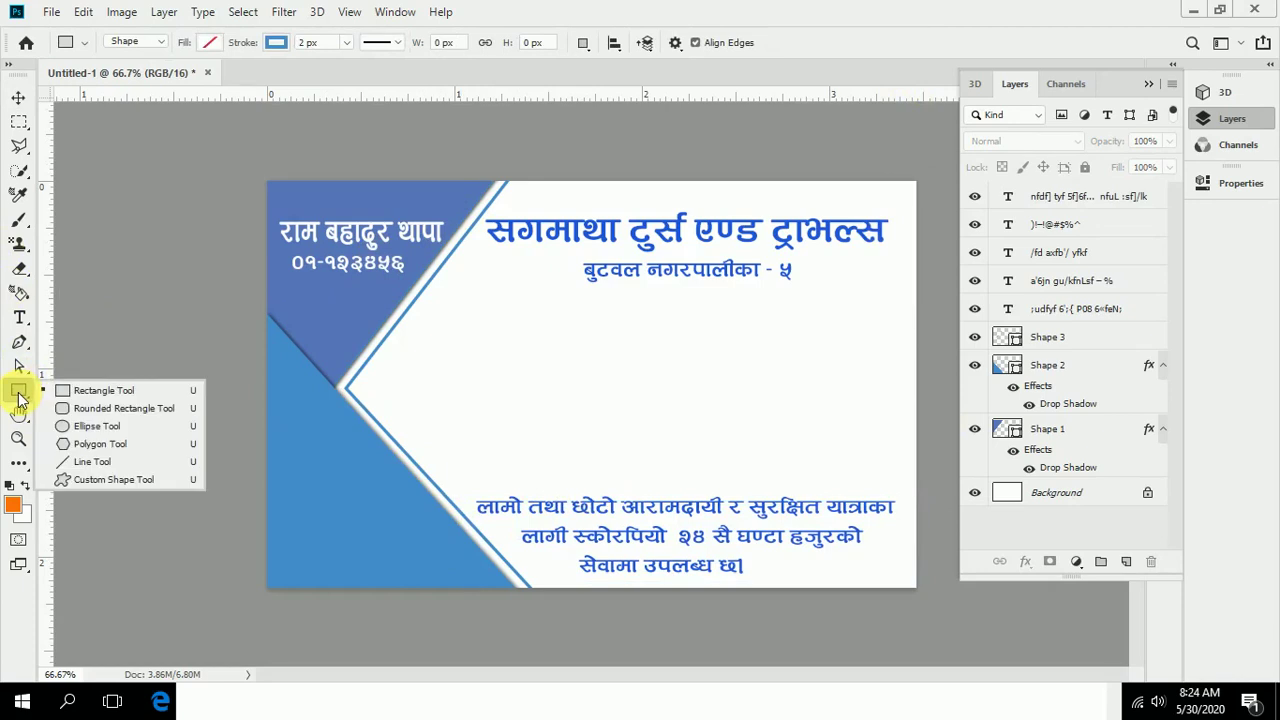
click(66, 391)
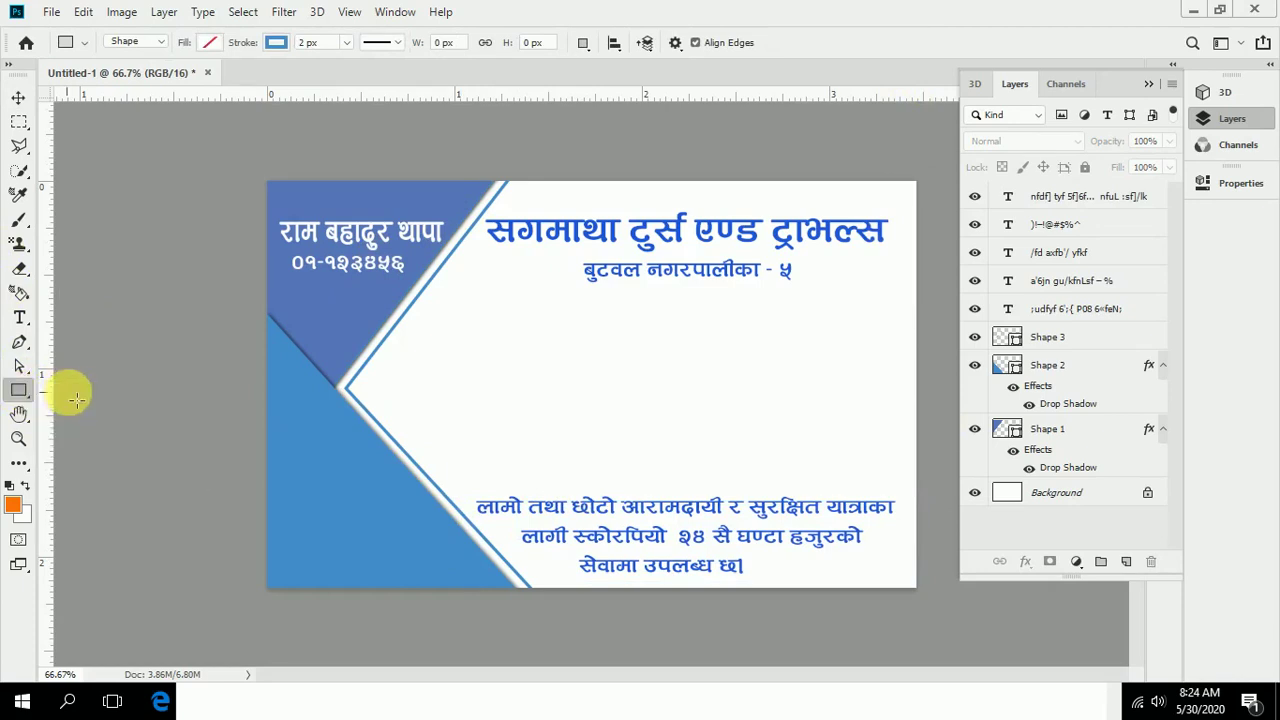
click(279, 44)
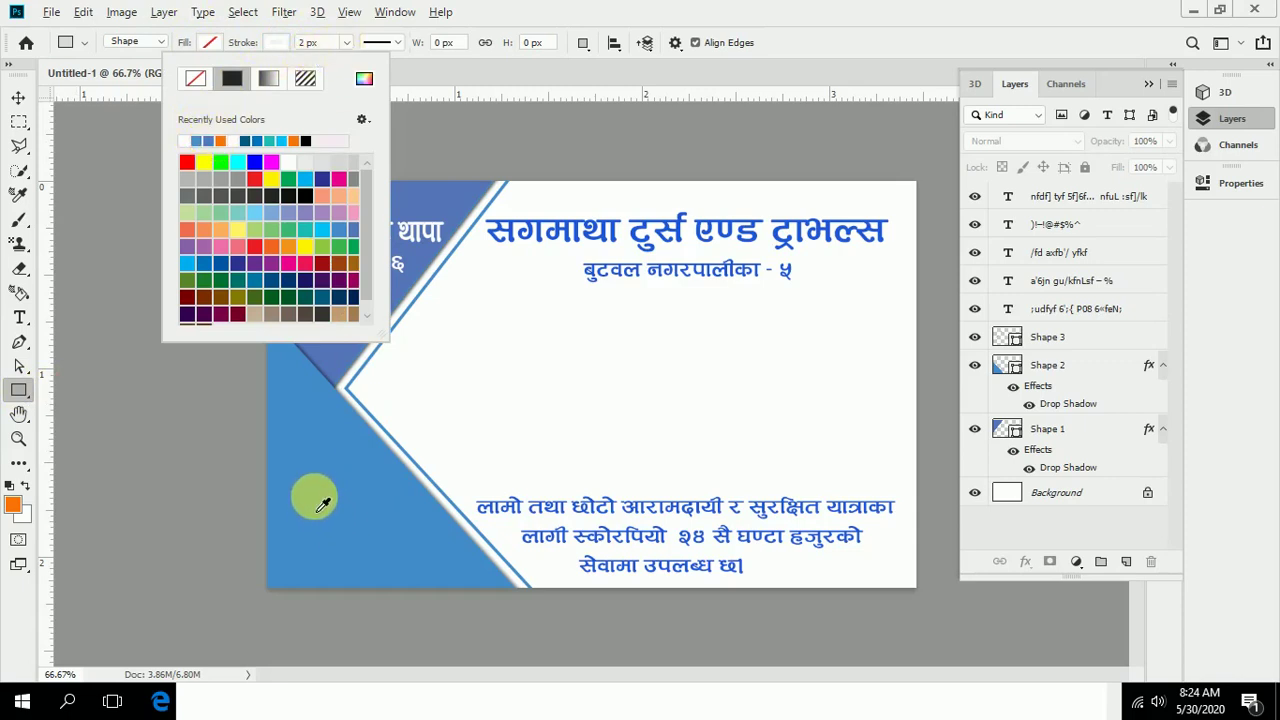
drag(325, 505, 380, 545)
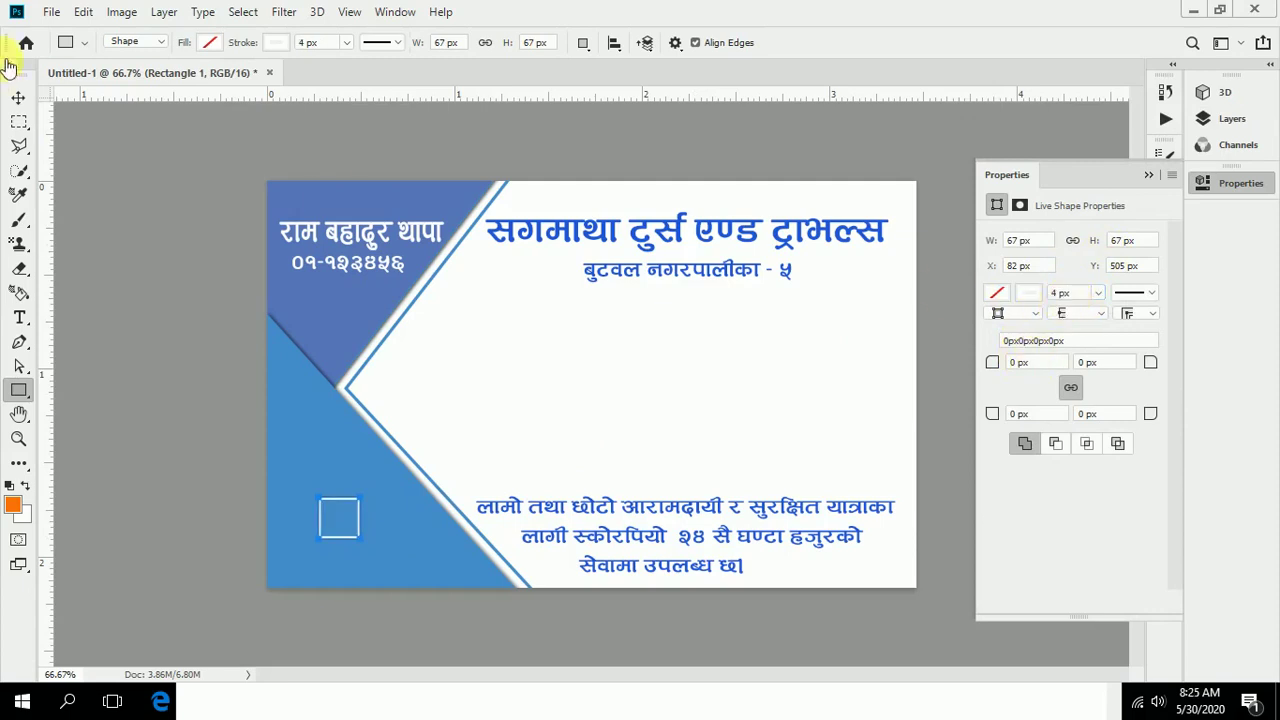
Step: Make a copy of the white square just to its right
click(18, 97)
click(194, 200)
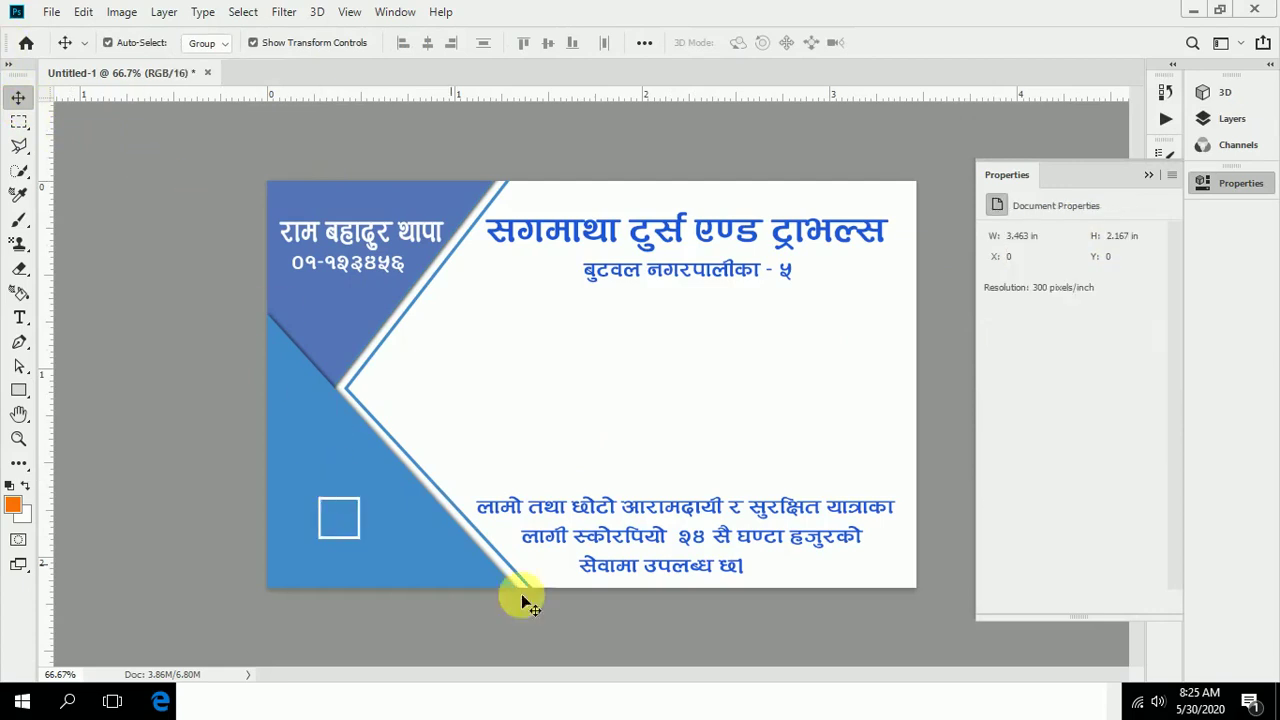
scroll(340, 510, up, 1)
drag(309, 522, 376, 541)
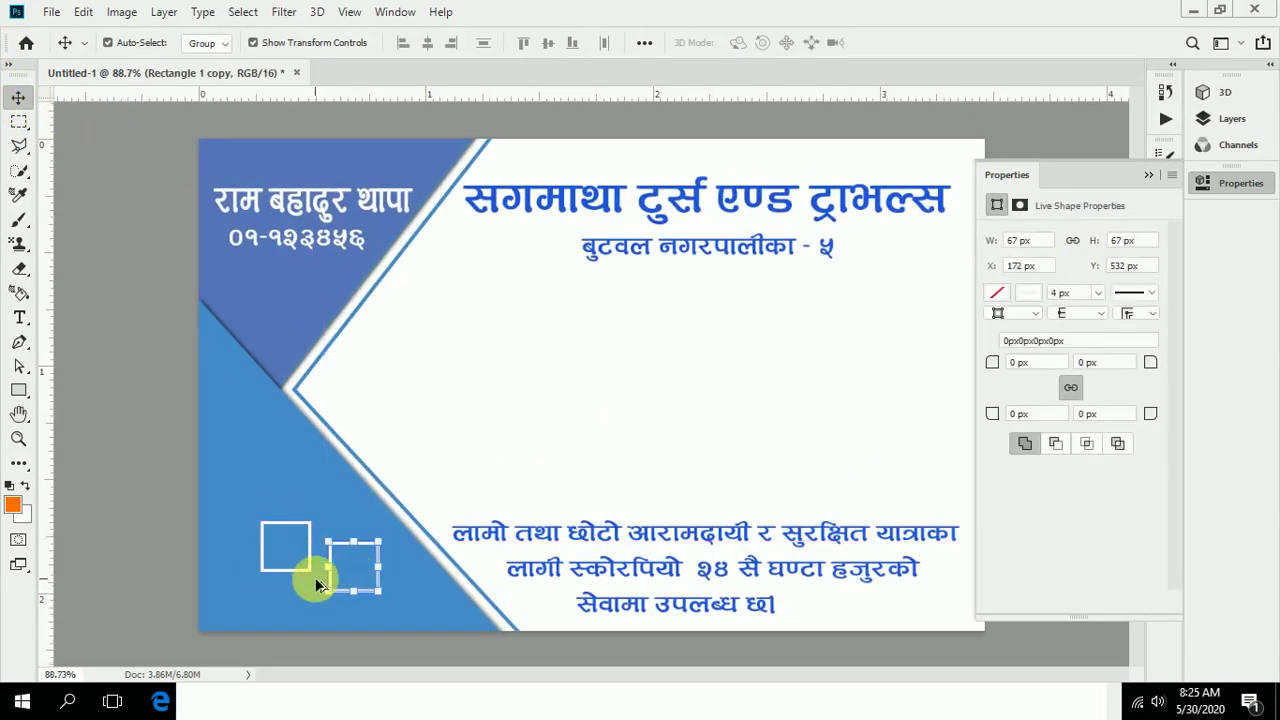
scroll(315, 577, up, 1)
key(ctrl+t)
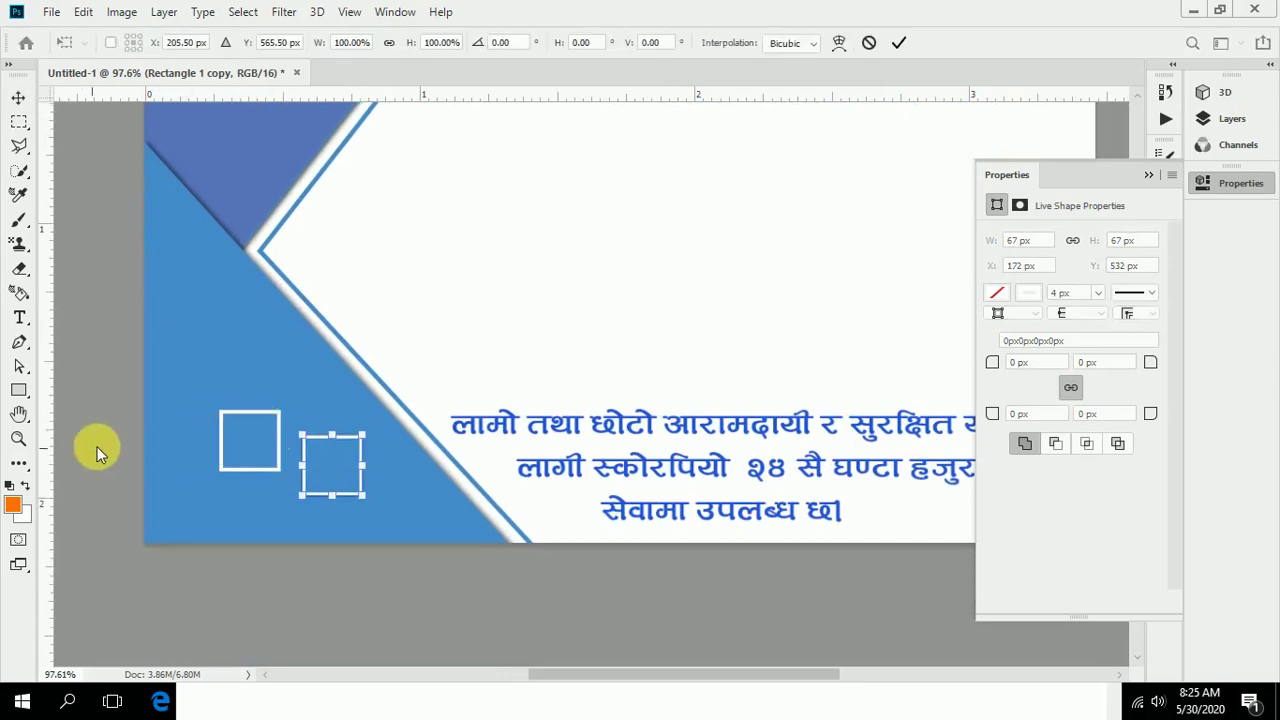
key(Return)
Step: Rotate the left square about 45° into a diamond
click(282, 414)
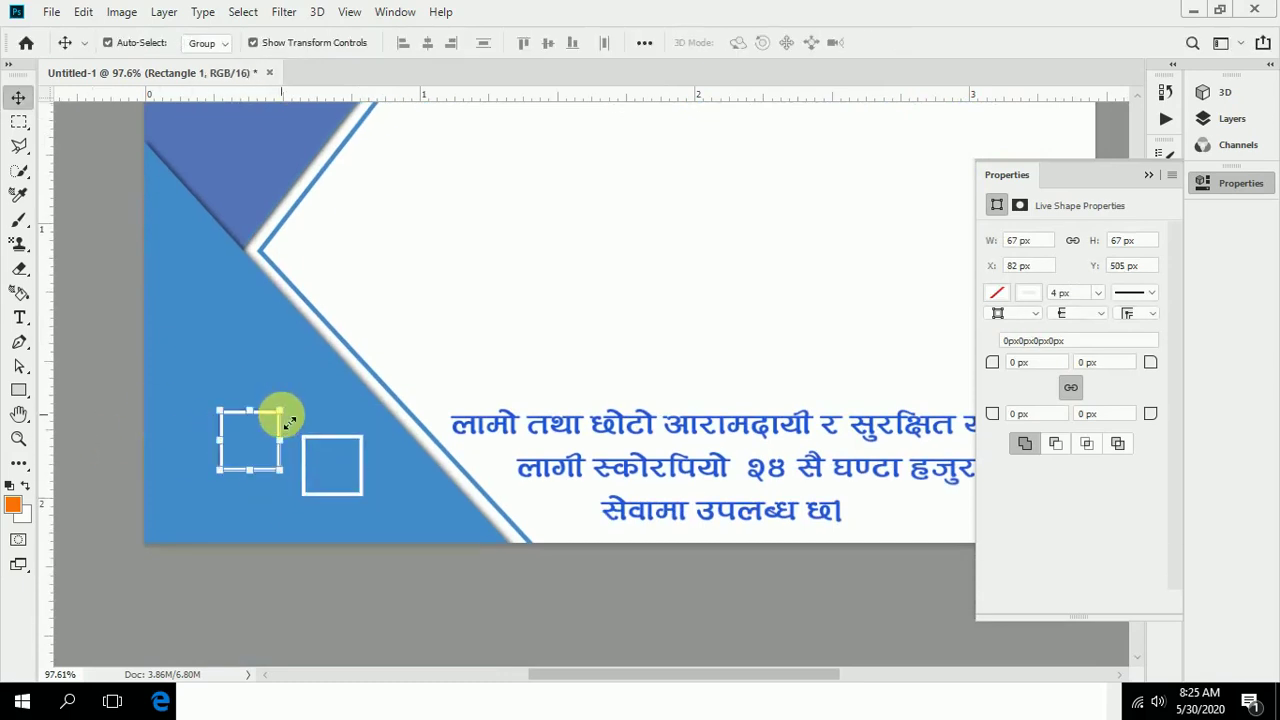
drag(299, 412, 327, 448)
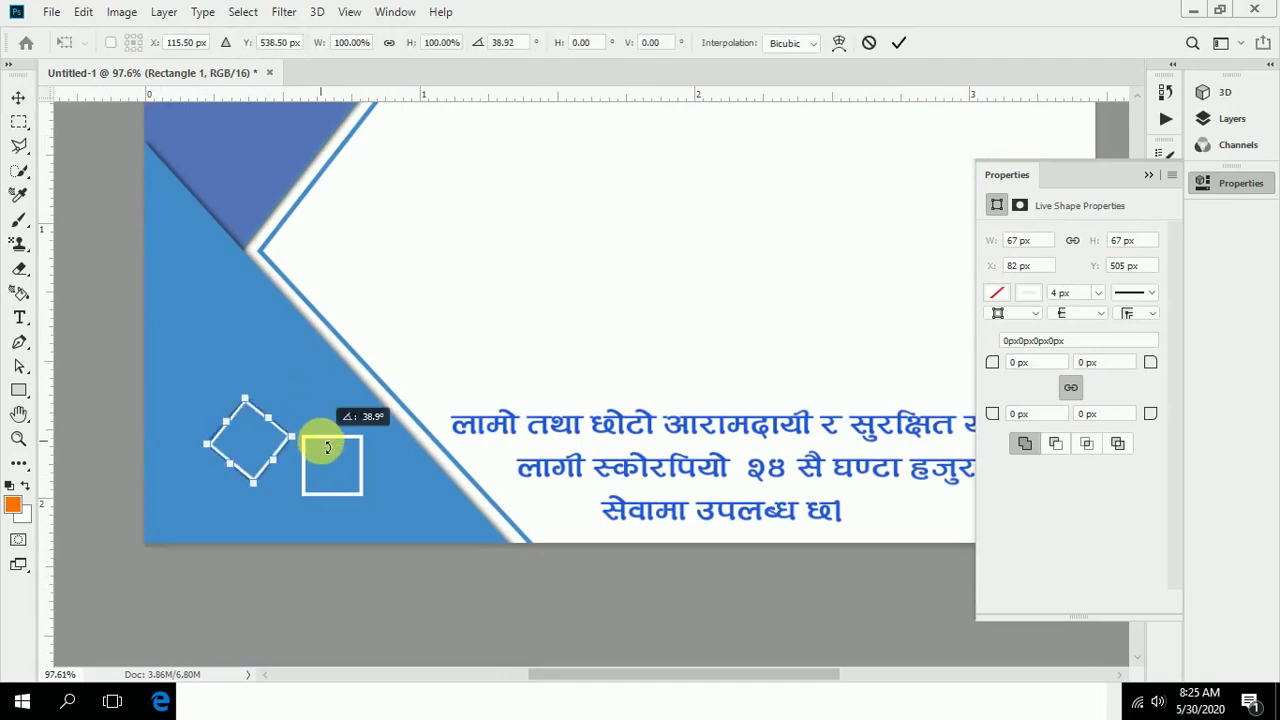
drag(328, 448, 337, 452)
key(Return)
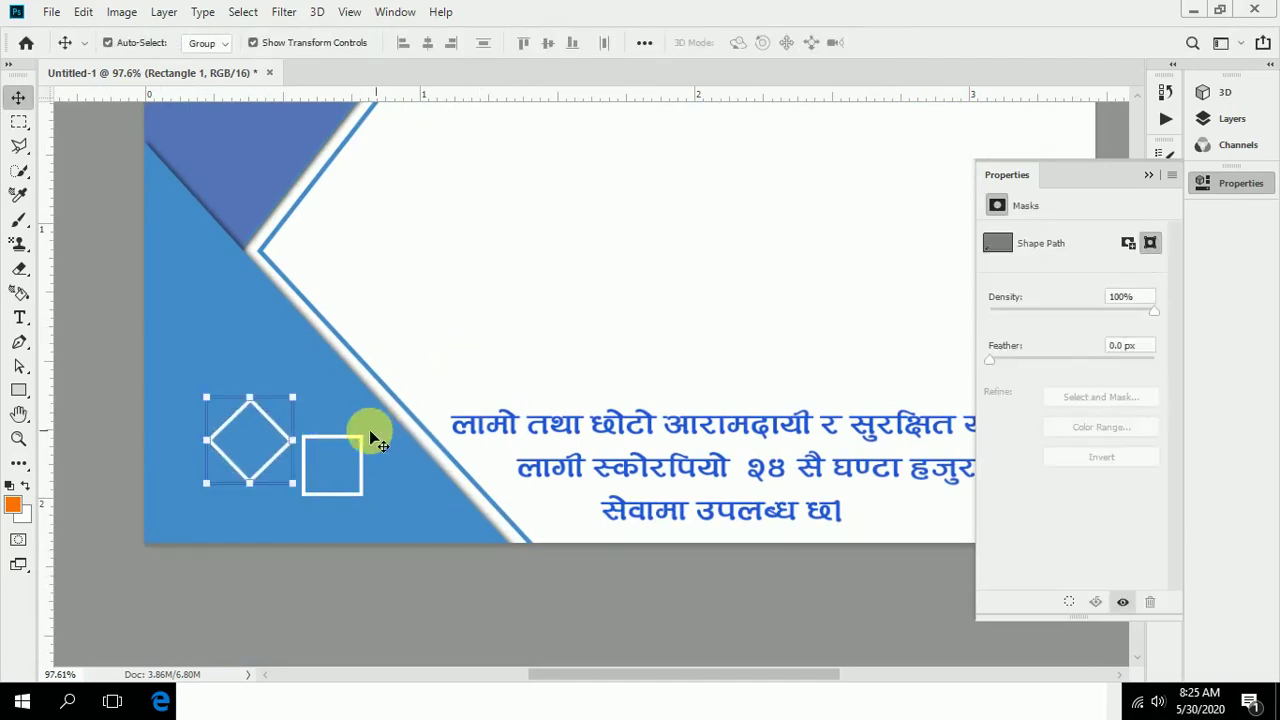
Step: Duplicate the diamond so the copy overlaps it on the right
click(358, 438)
click(405, 455)
click(279, 432)
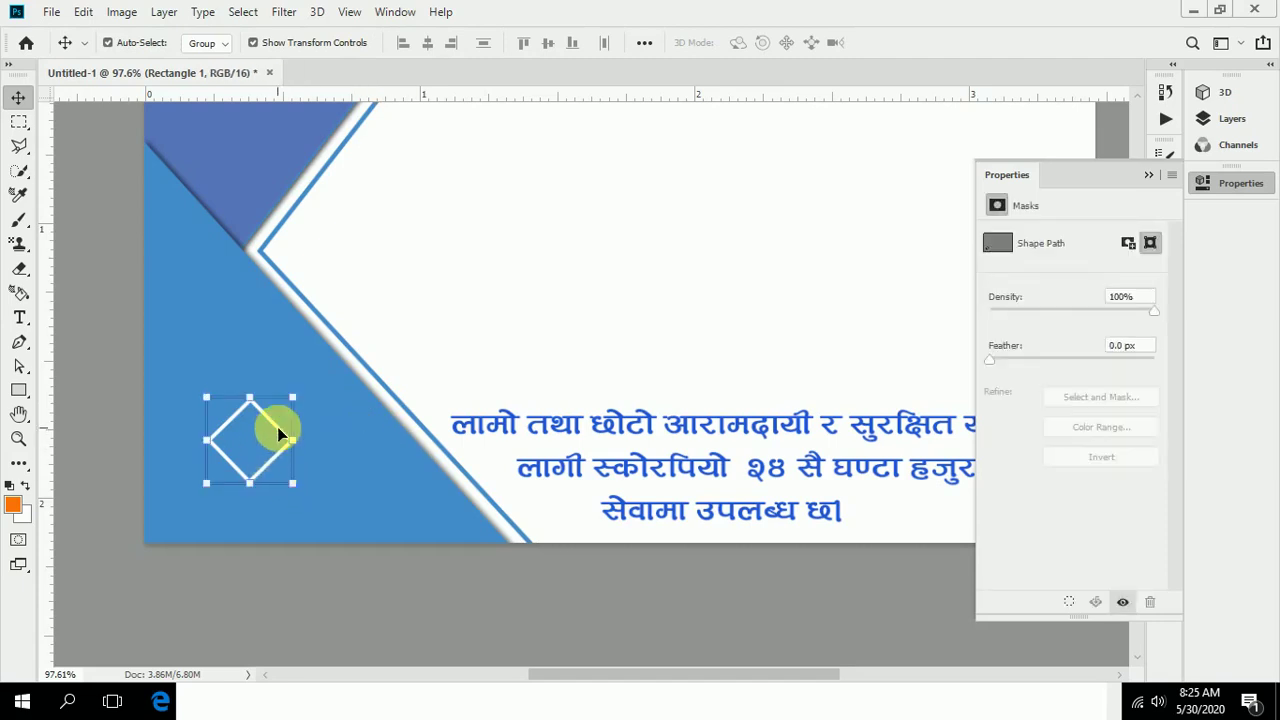
drag(279, 432, 308, 433)
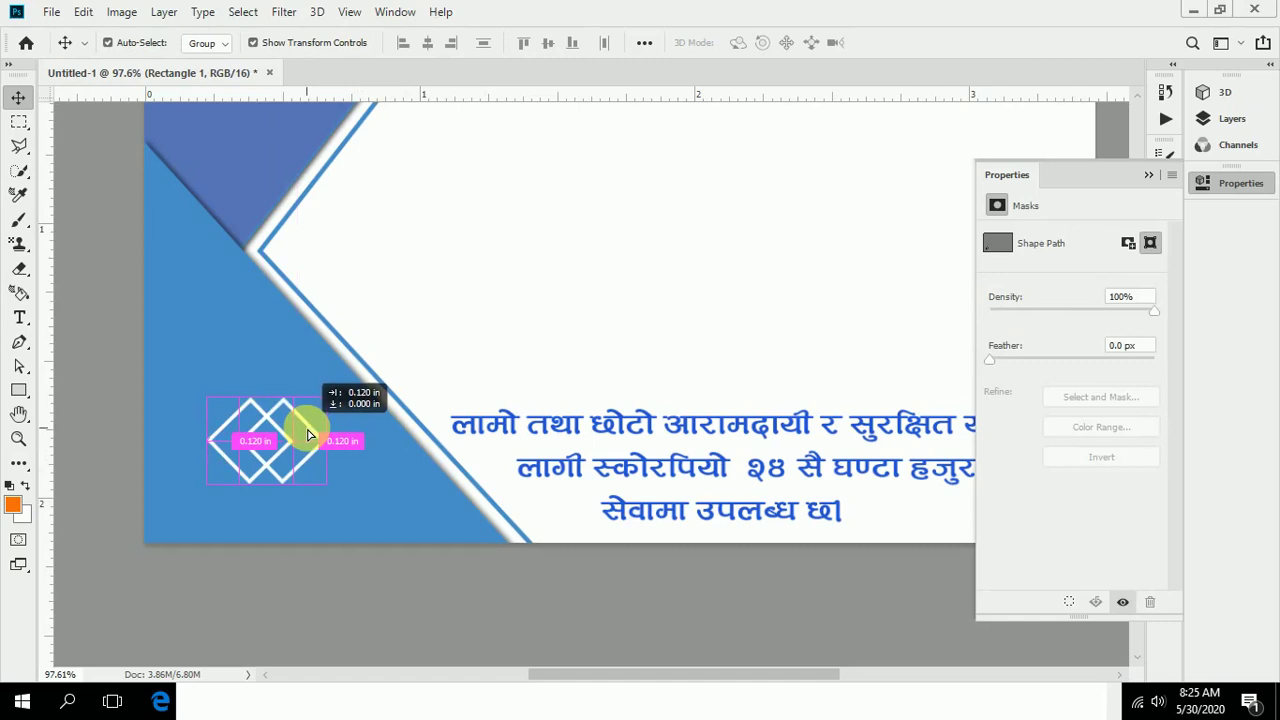
click(391, 600)
Step: Fit the whole card on screen and check the two logo shapes
key(ctrl+0)
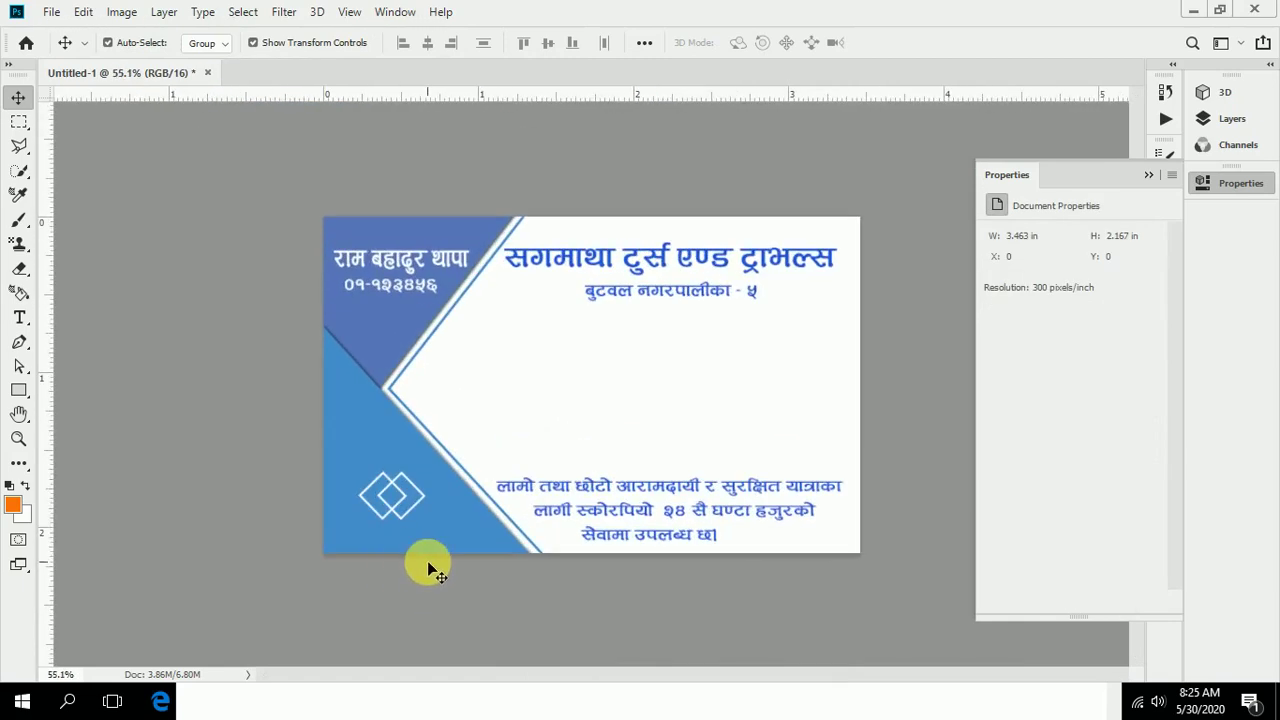
scroll(410, 565, up, 1)
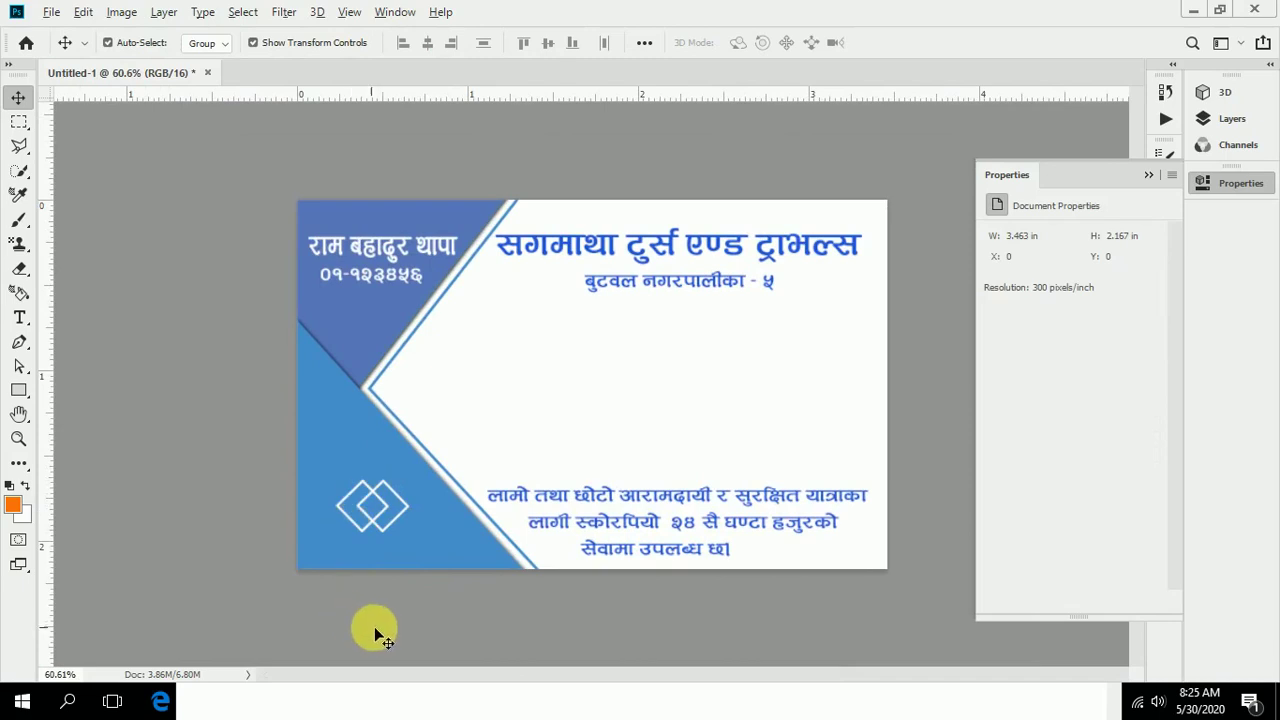
scroll(420, 550, down, 1)
scroll(400, 560, up, 3)
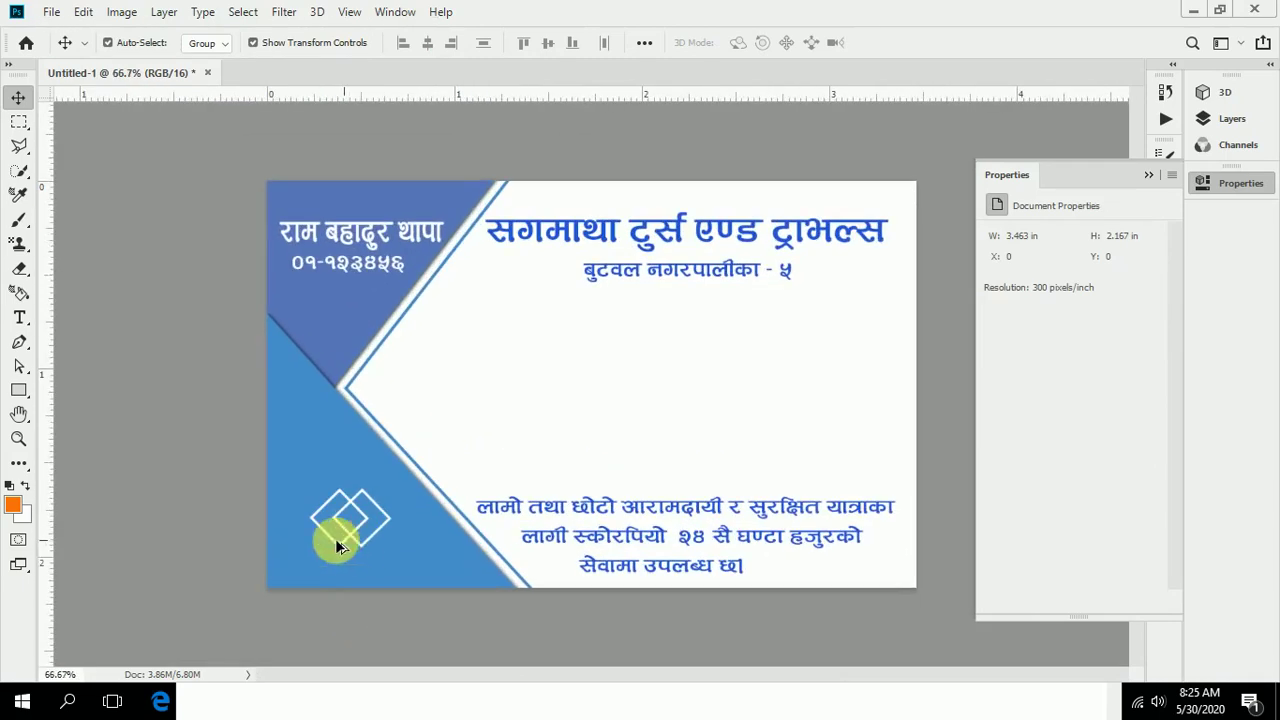
scroll(265, 577, up, 2)
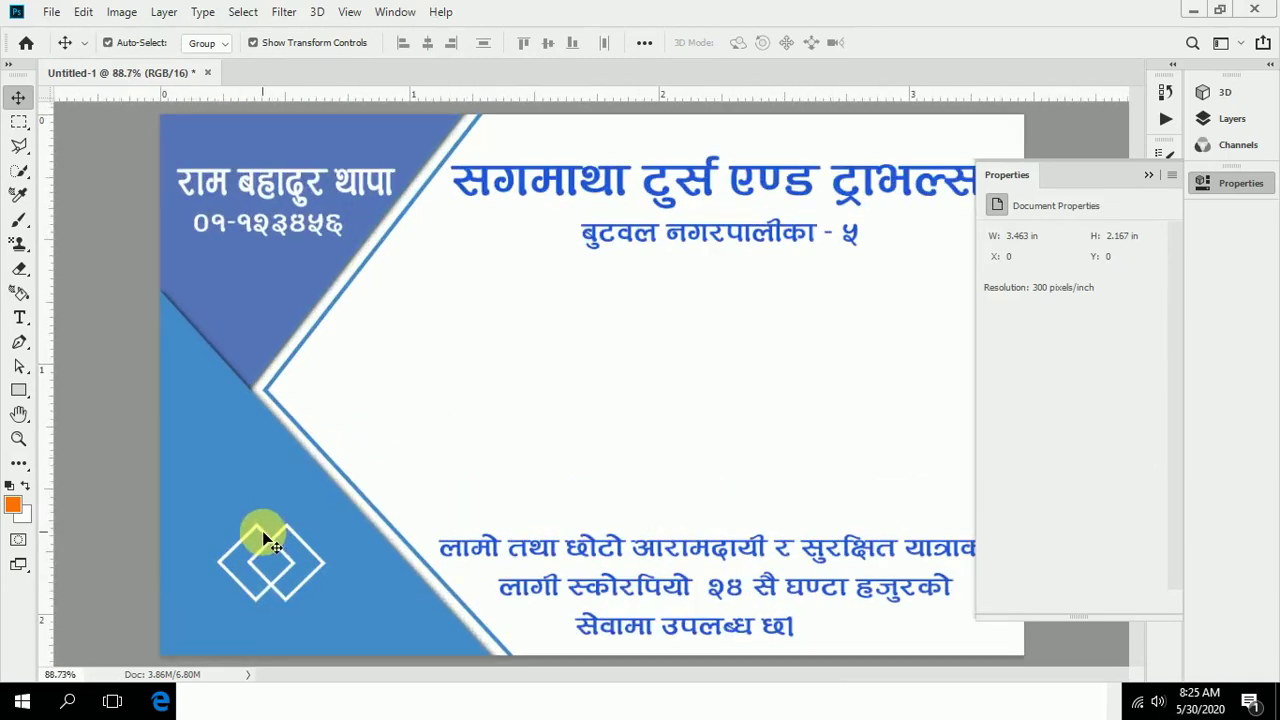
click(268, 540)
click(276, 536)
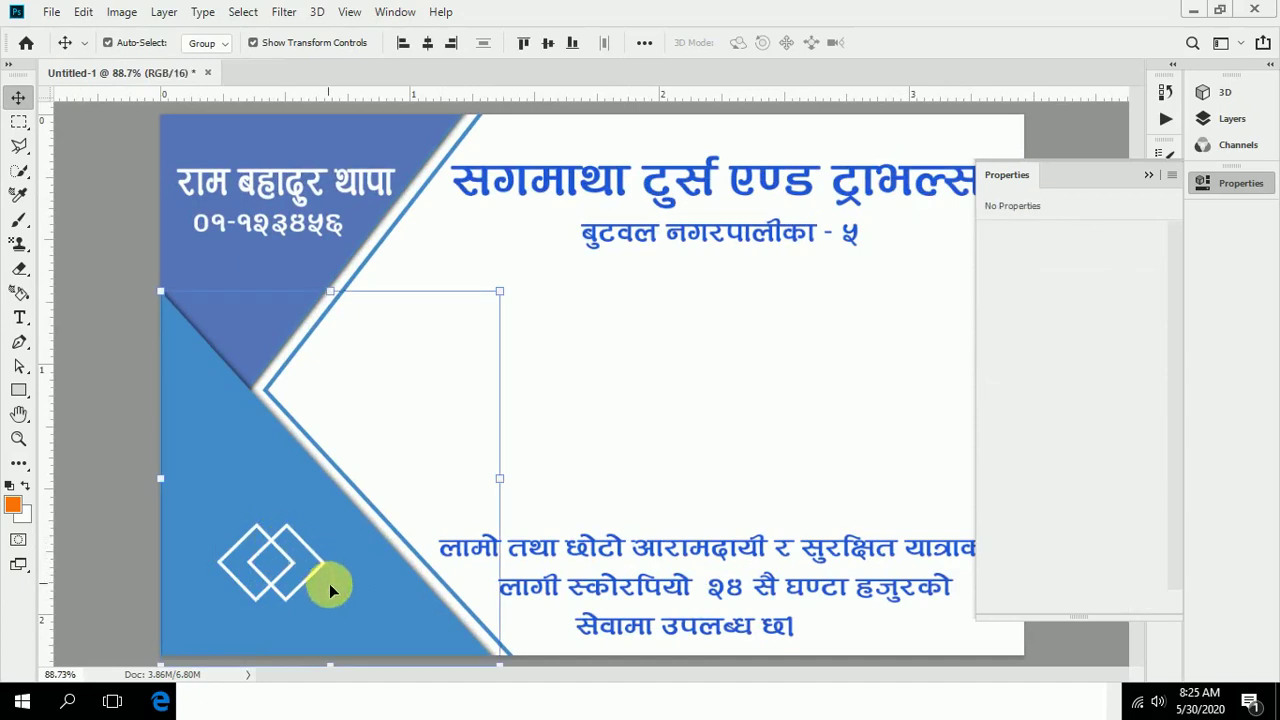
click(530, 400)
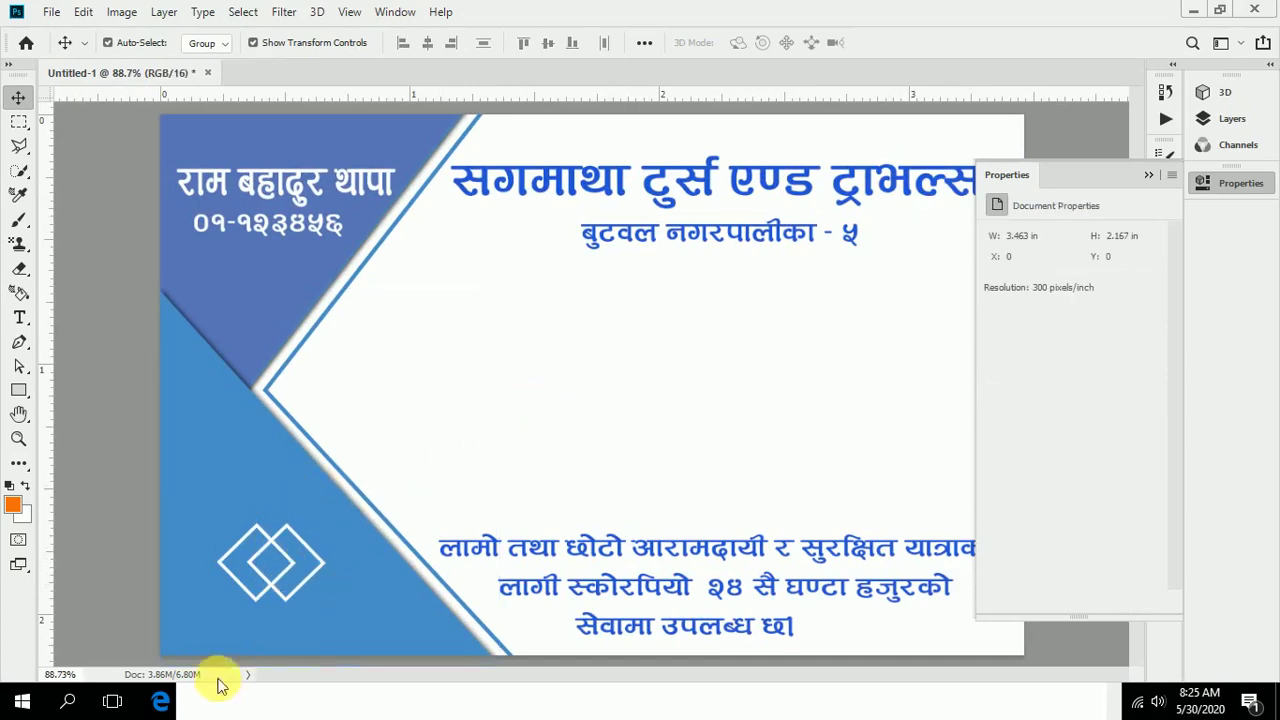
Step: Select both Rectangle layers in the Layers panel and enlarge the two-diamond logo
click(1199, 122)
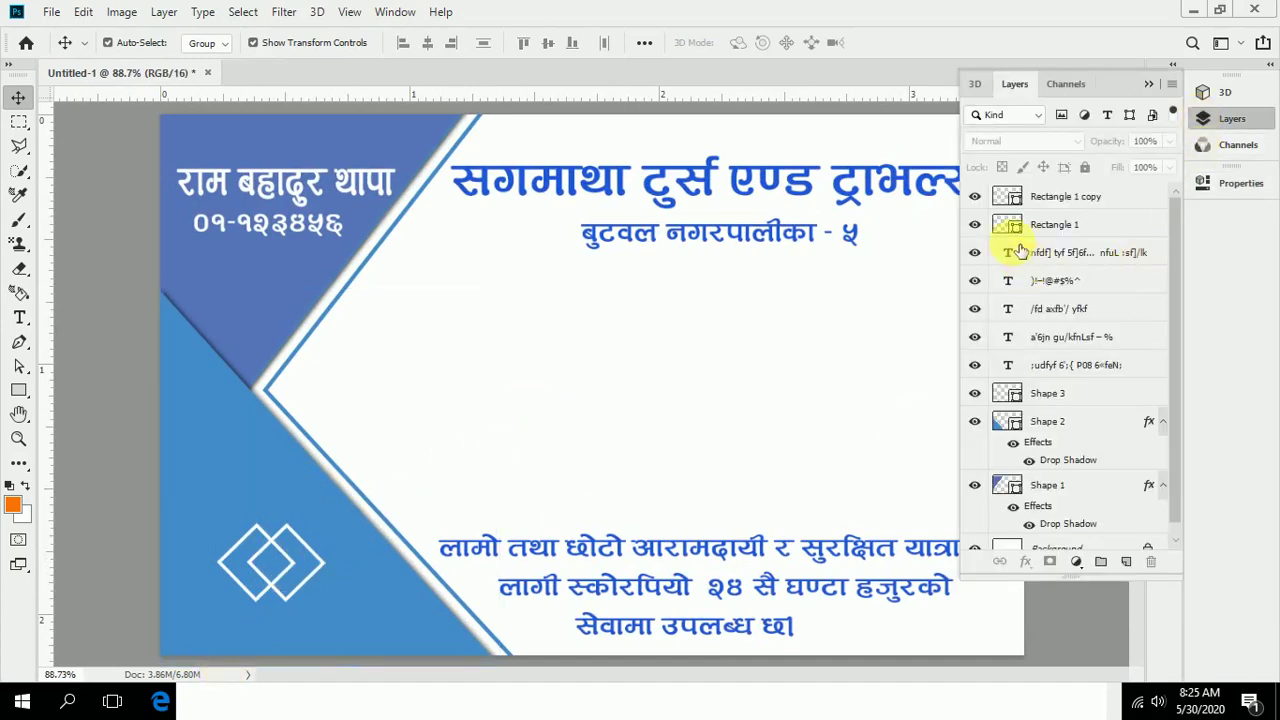
click(976, 197)
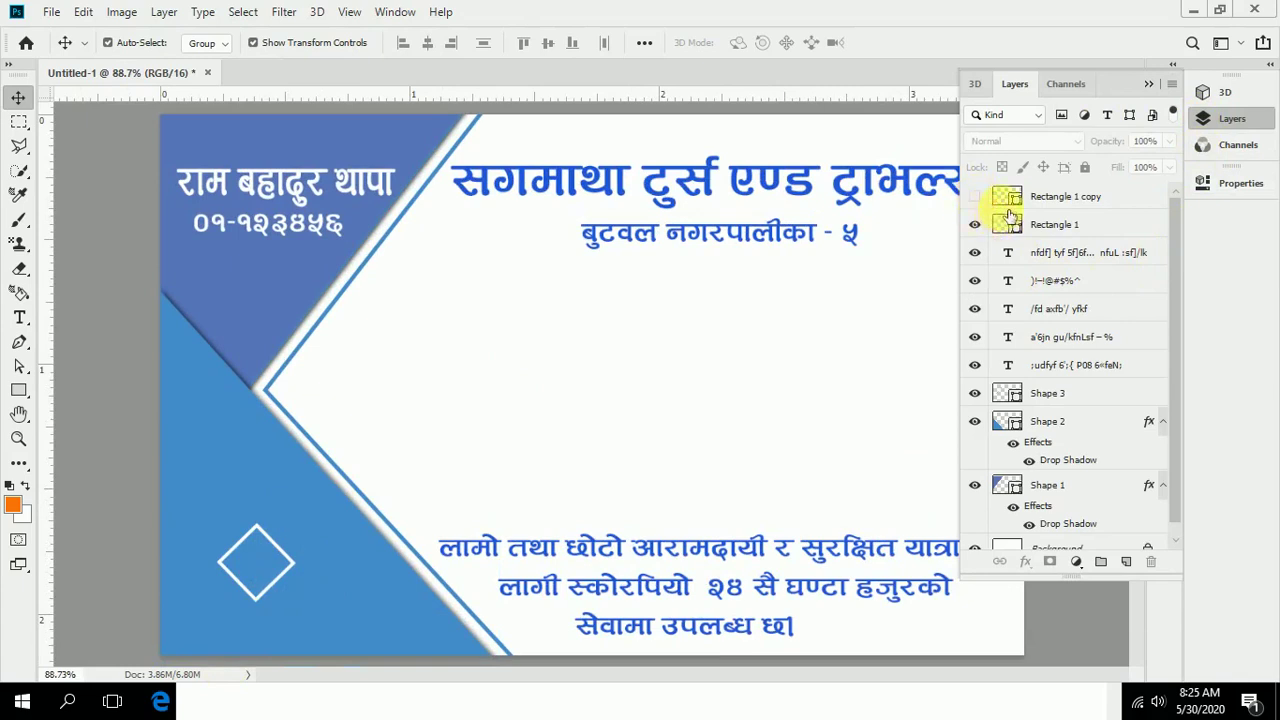
click(976, 197)
click(1015, 197)
shift+click(1020, 224)
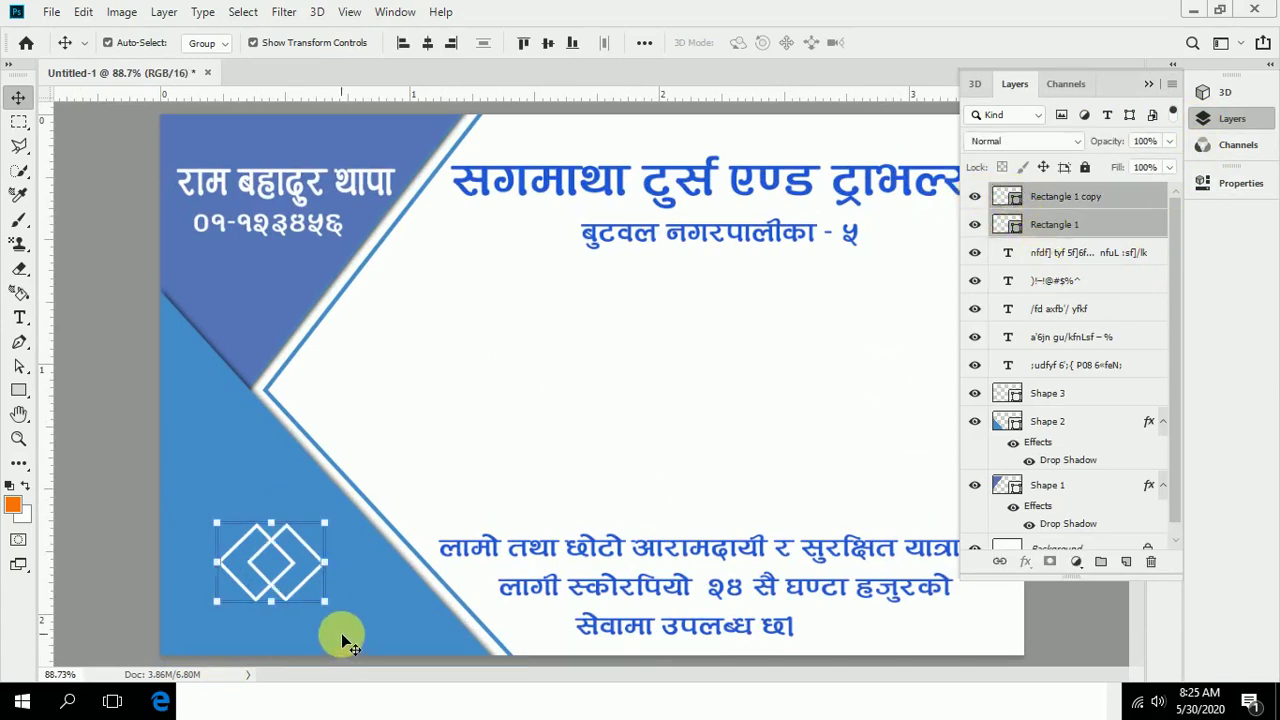
drag(324, 601, 360, 627)
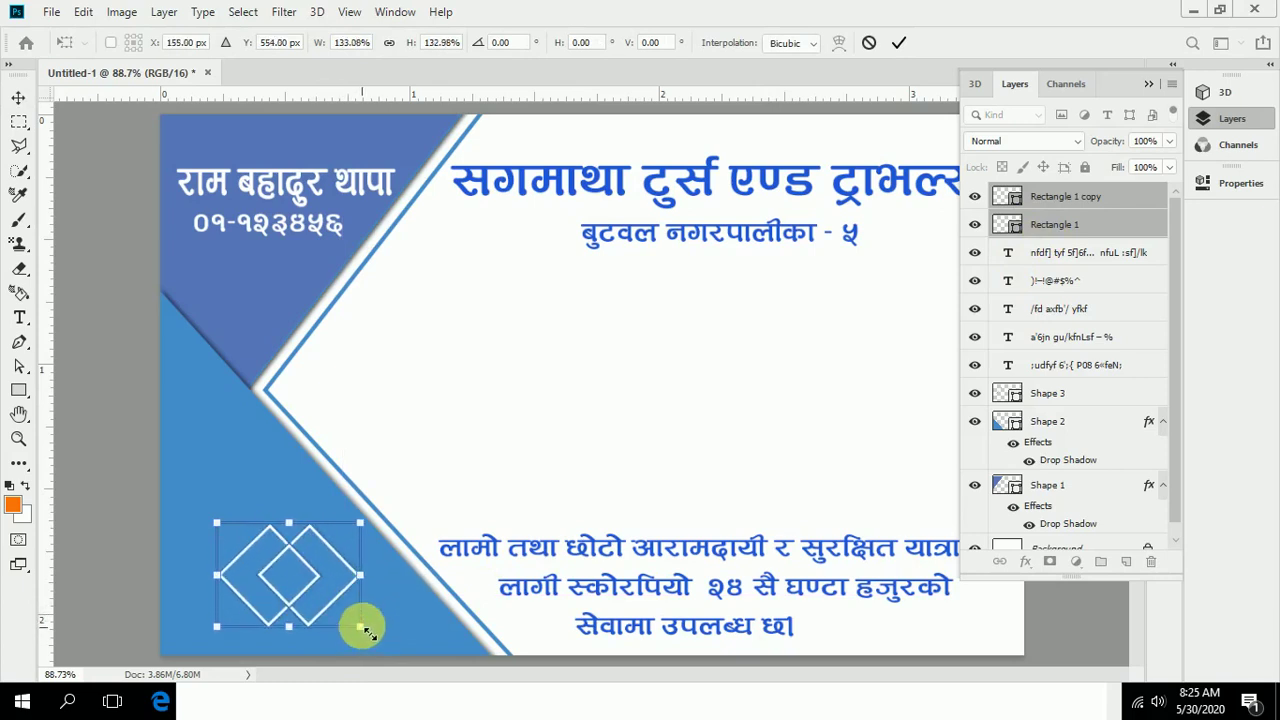
key(Return)
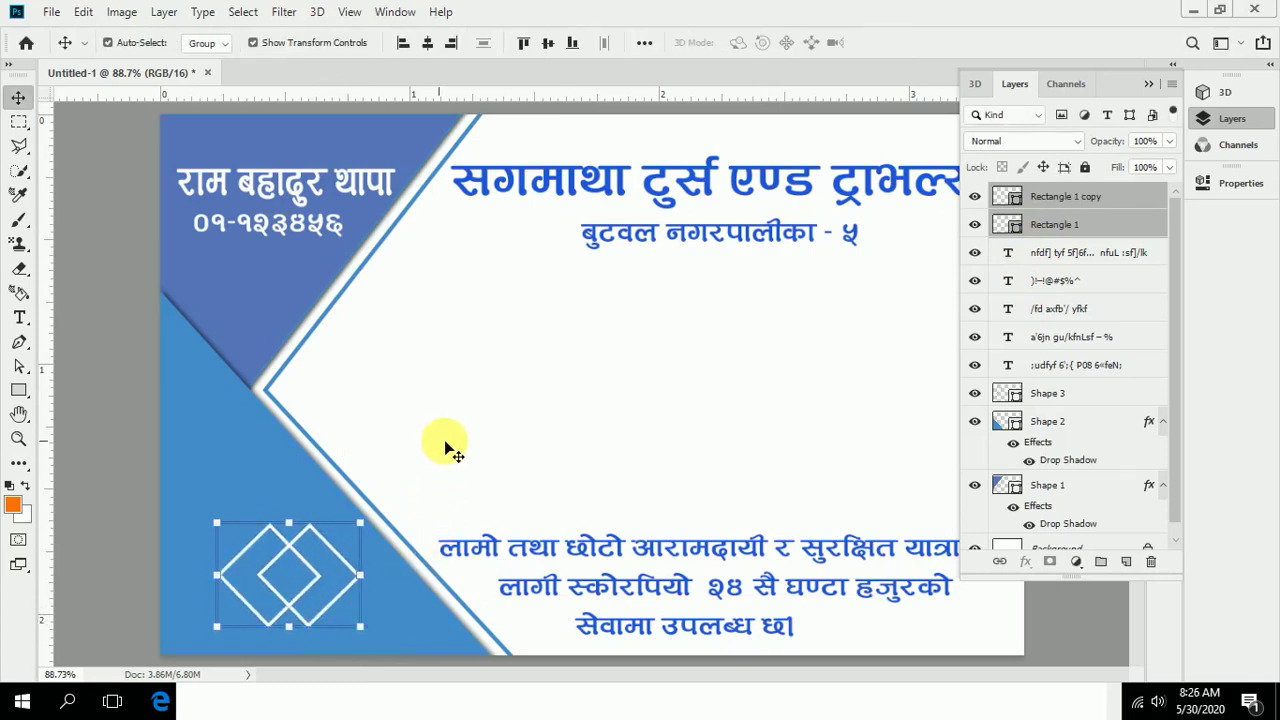
click(453, 437)
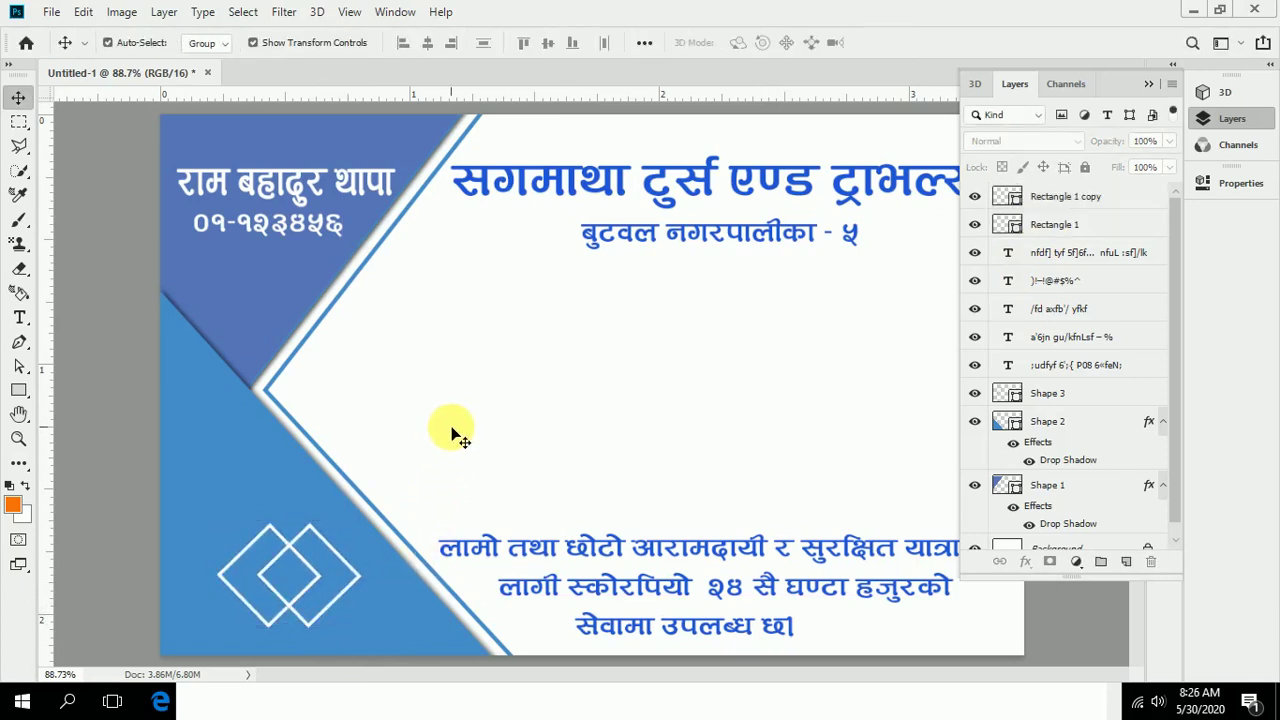
Step: Move the logo about 0.077 in further left in the lower blue corner
click(1053, 200)
shift+click(1050, 228)
drag(311, 566, 290, 571)
click(115, 470)
key(ctrl+minus)
key(ctrl+minus)
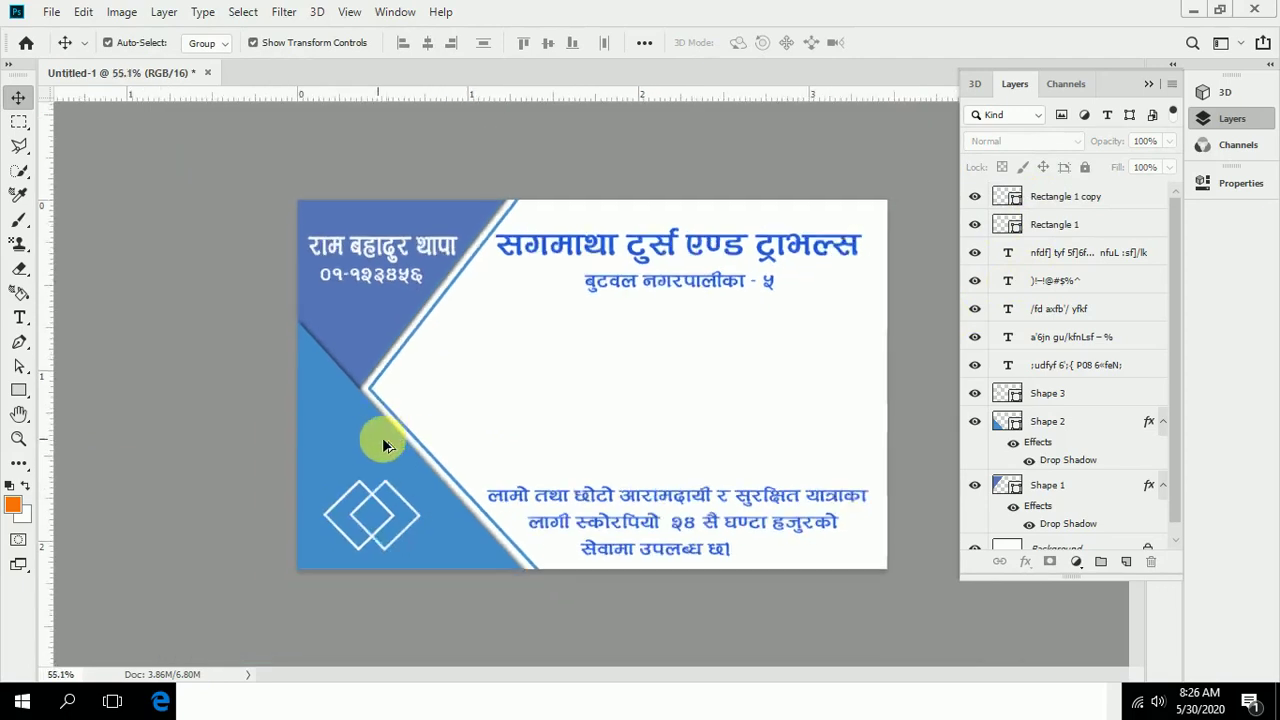
scroll(488, 525, up, 2)
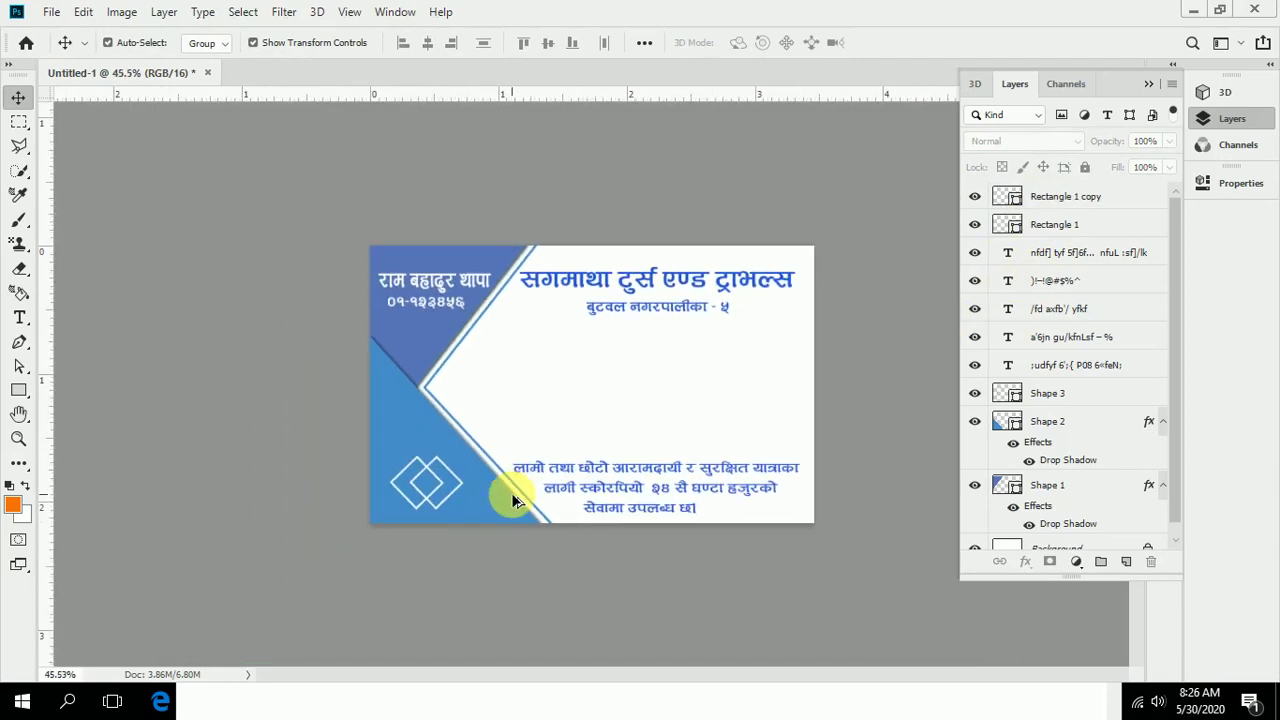
scroll(586, 523, down, 1)
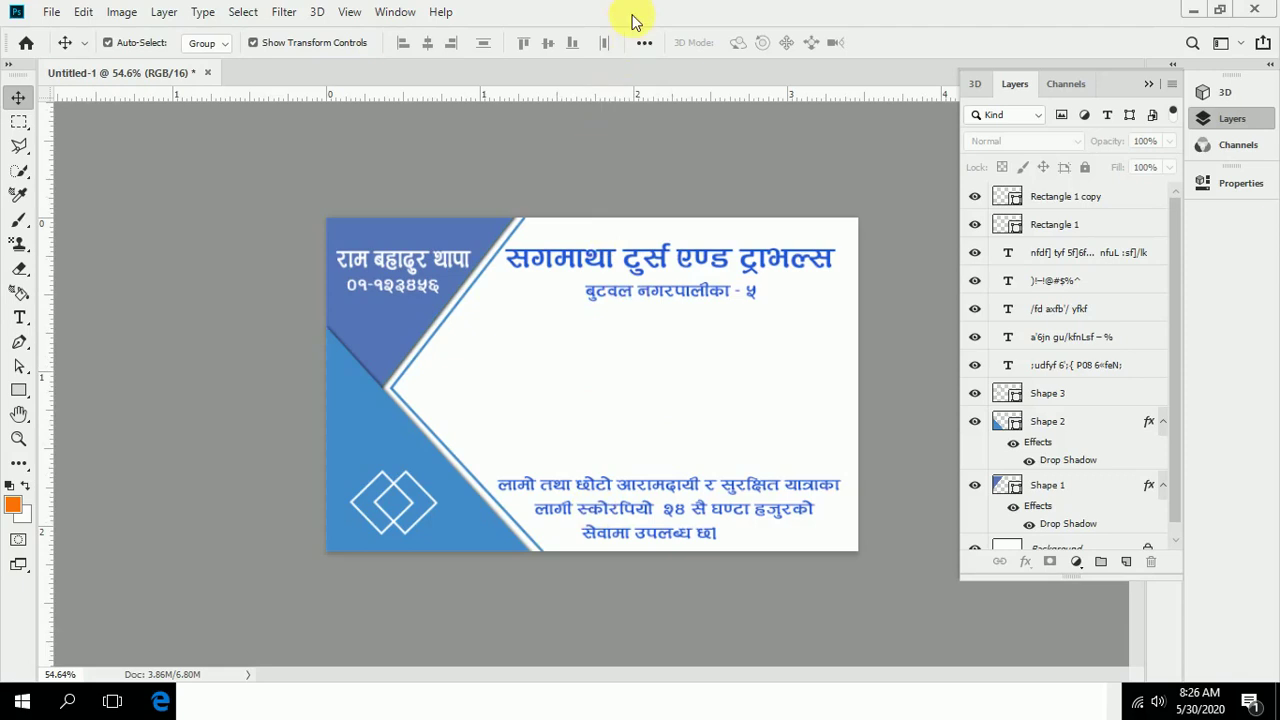
drag(637, 14, 919, 36)
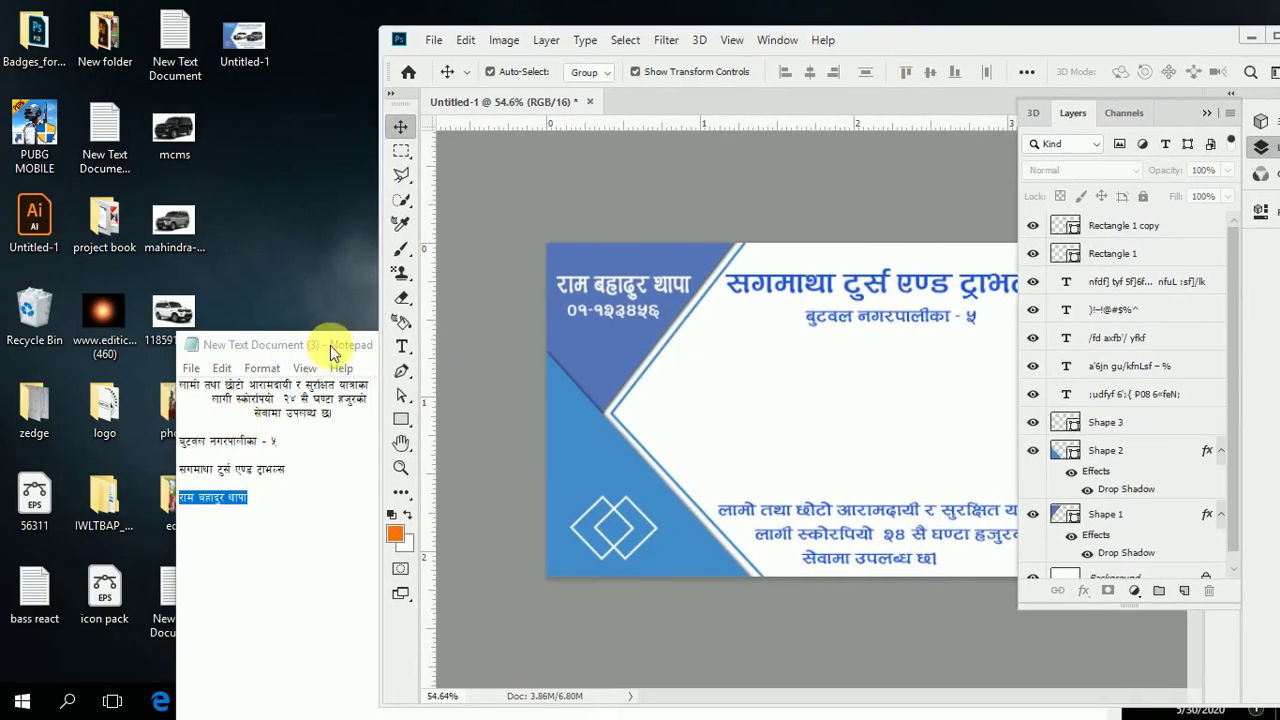
drag(330, 345, 256, 366)
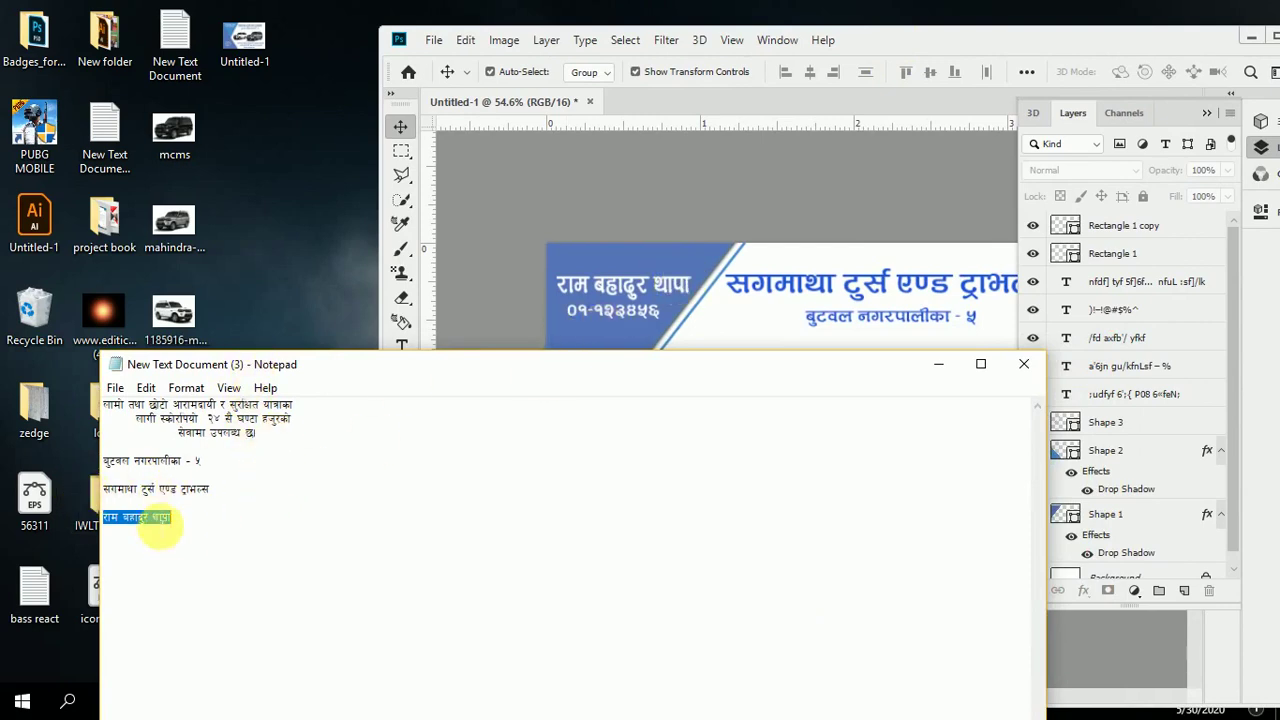
click(940, 366)
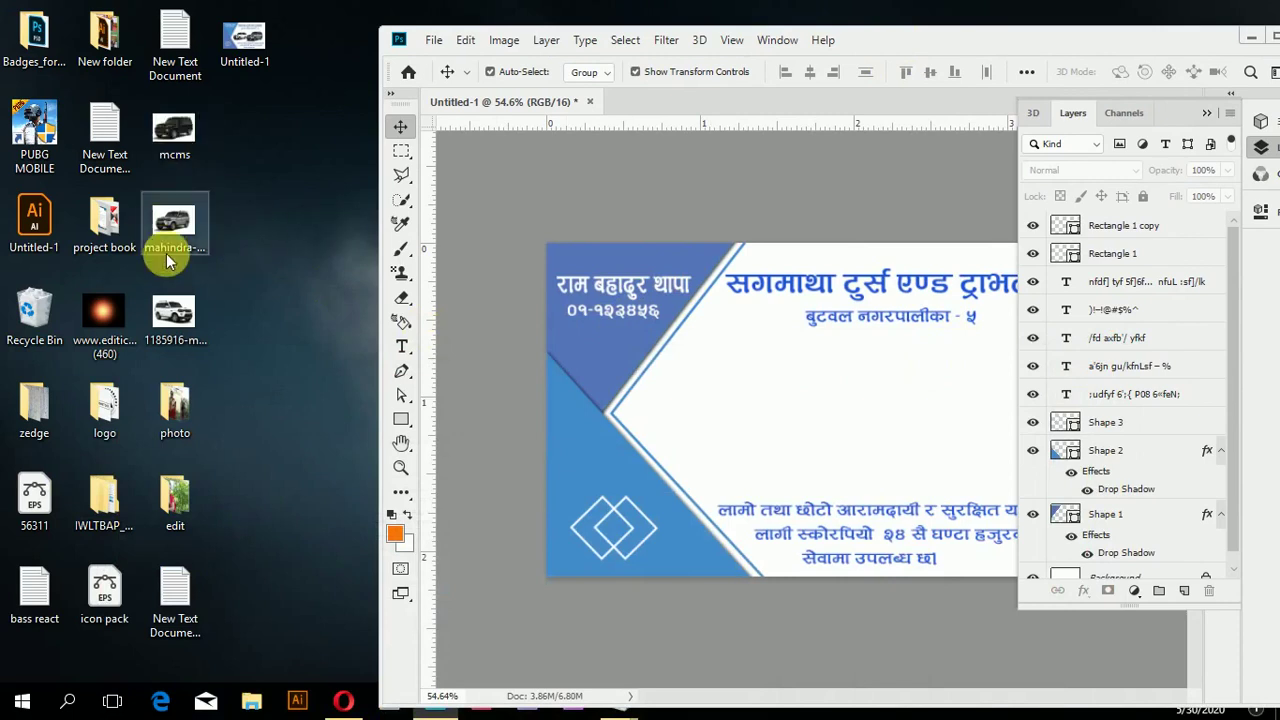
double_click(177, 143)
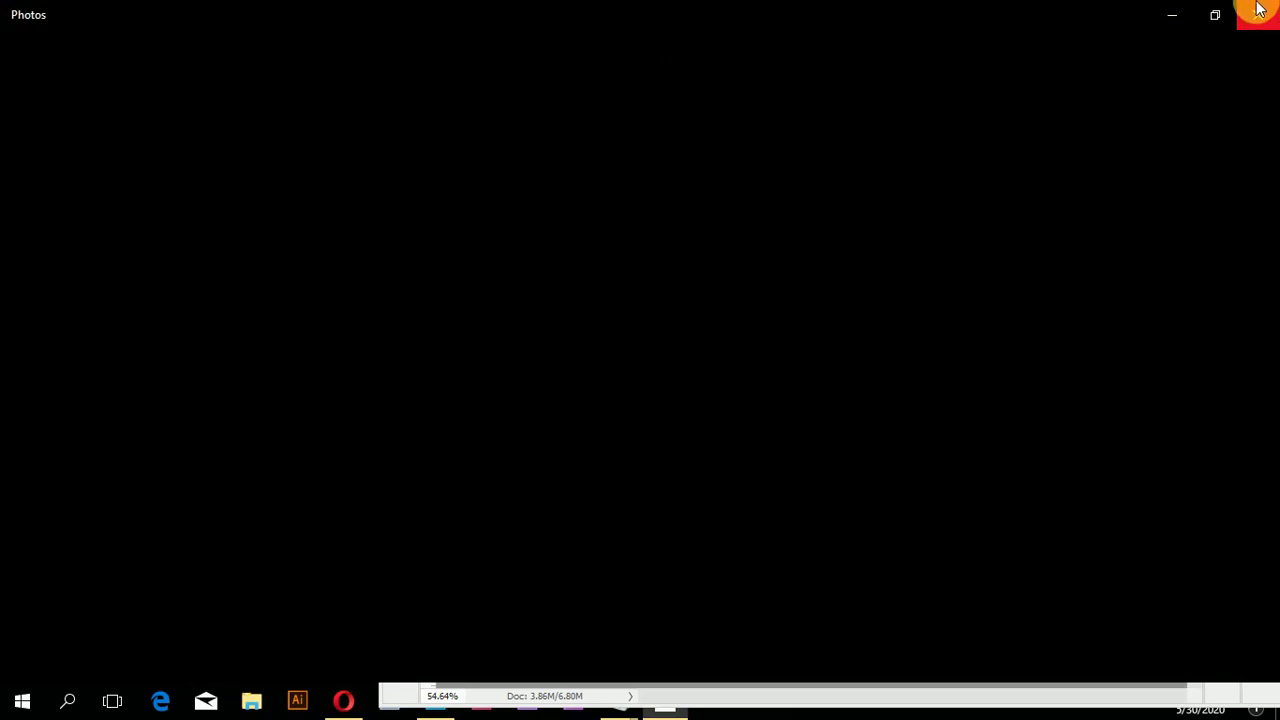
click(1262, 15)
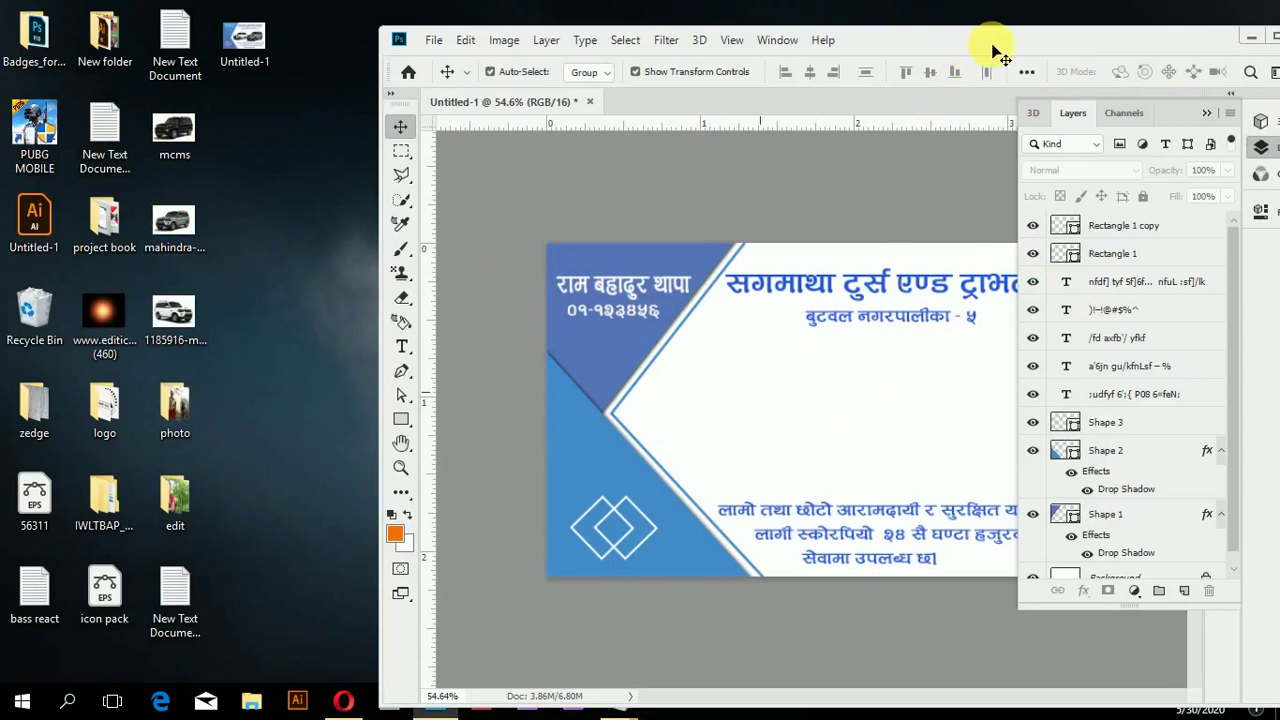
key(ctrl+t)
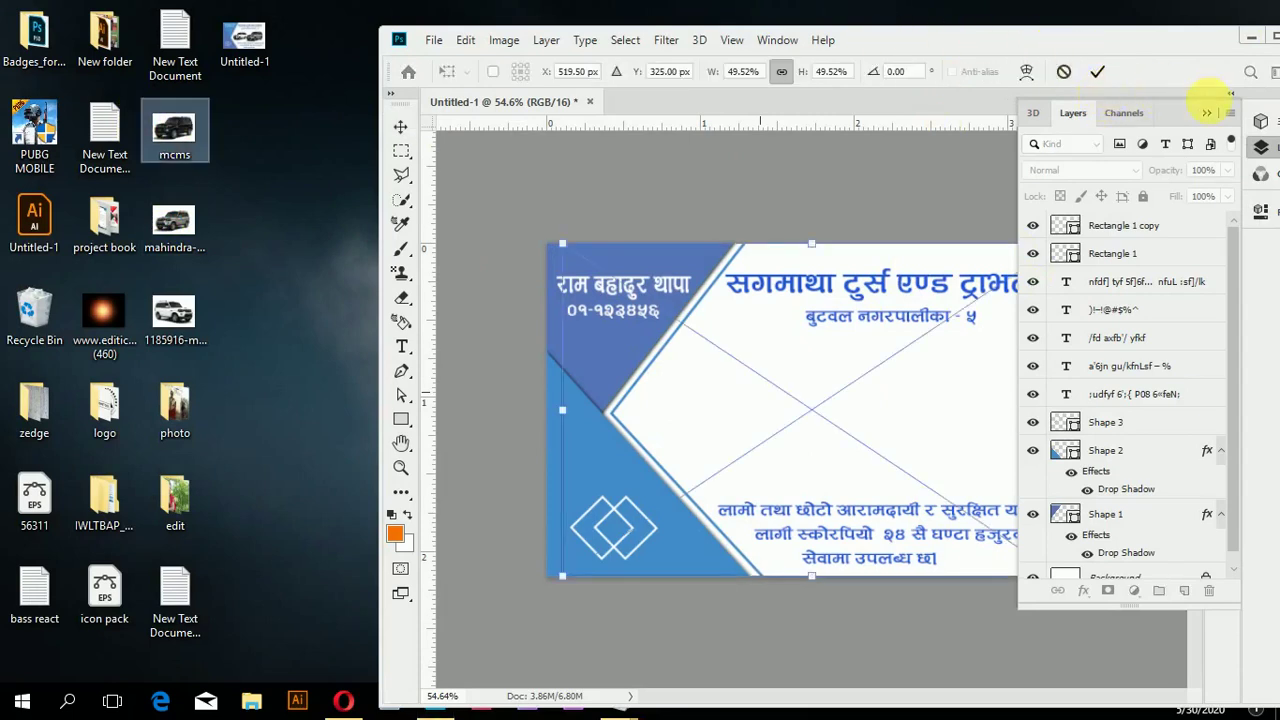
Step: Scale the black mcms SUV photo to 18.67% and centre it in the card's white middle
click(1207, 114)
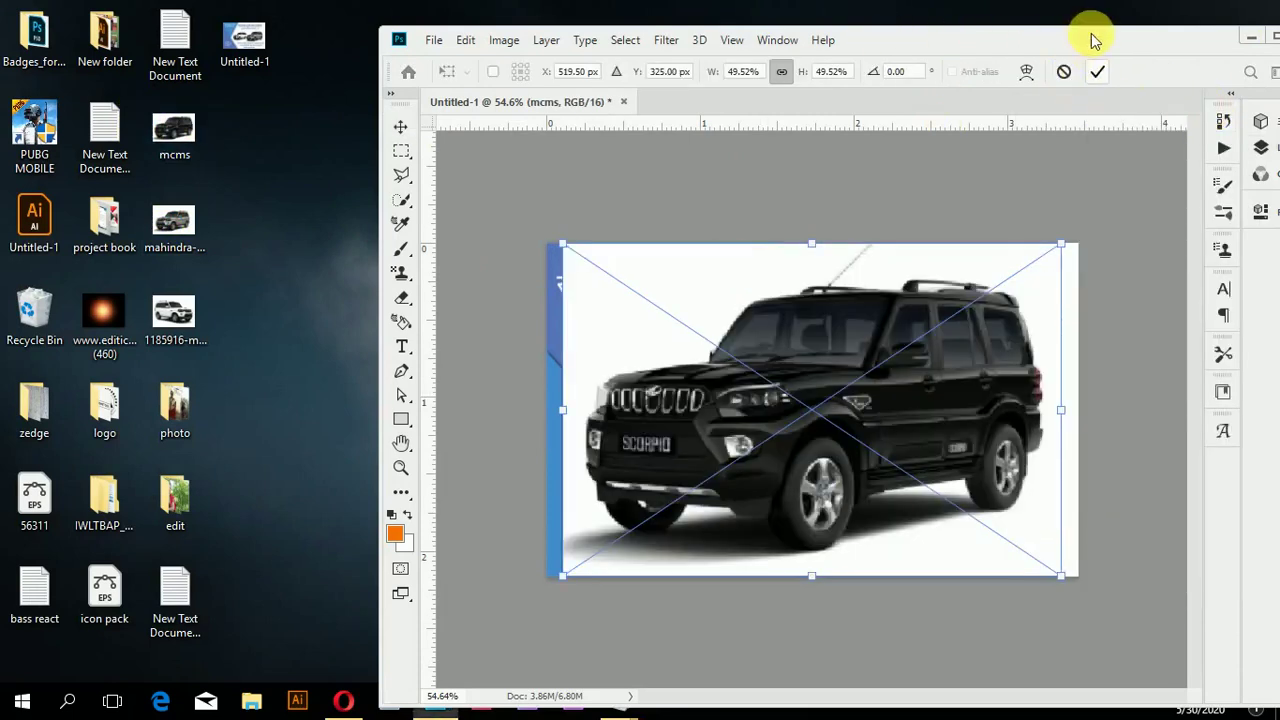
double_click(1092, 40)
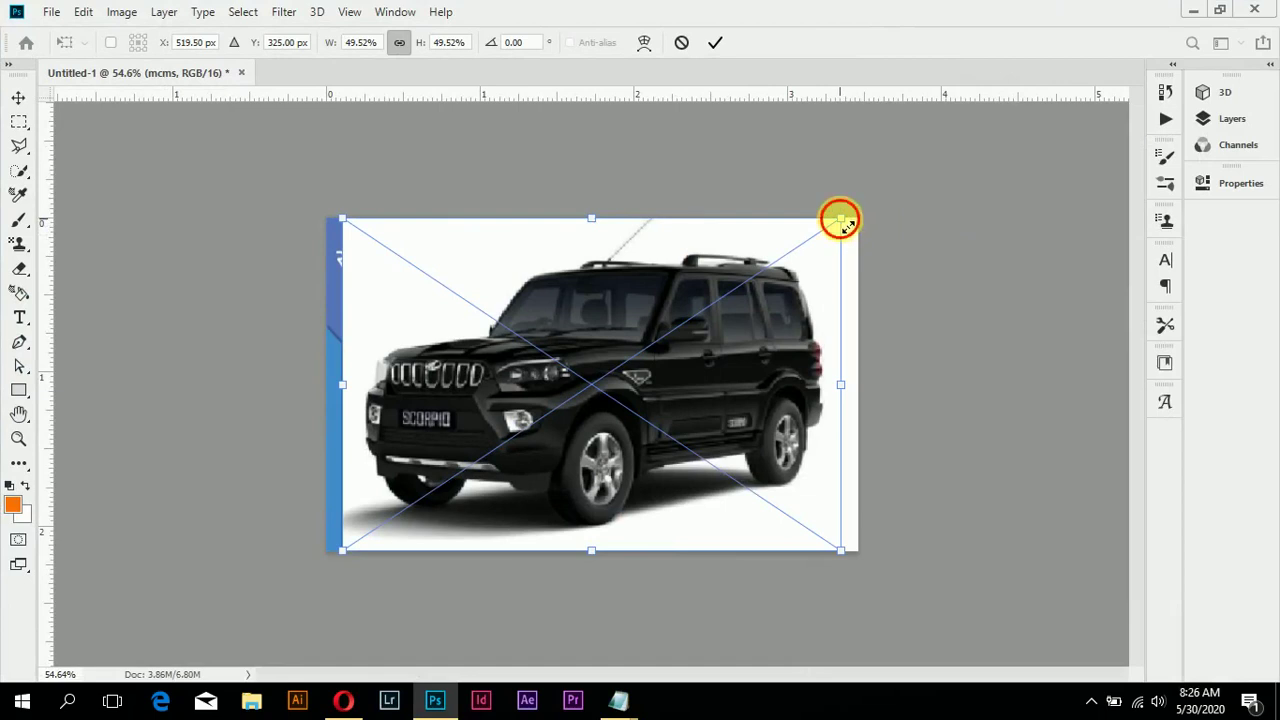
drag(847, 226, 534, 429)
mouse_move(471, 466)
mouse_down()
mouse_move(577, 375)
mouse_move(570, 366)
mouse_up()
click(716, 42)
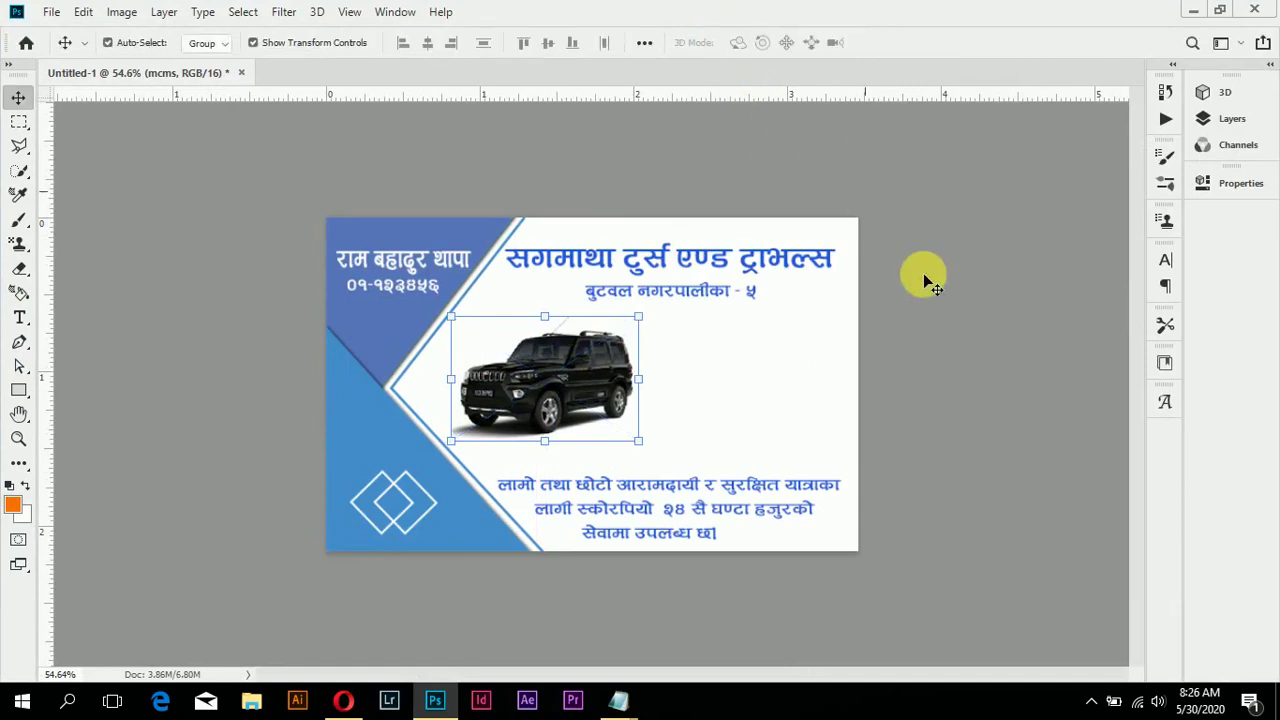
click(928, 283)
double_click(750, 12)
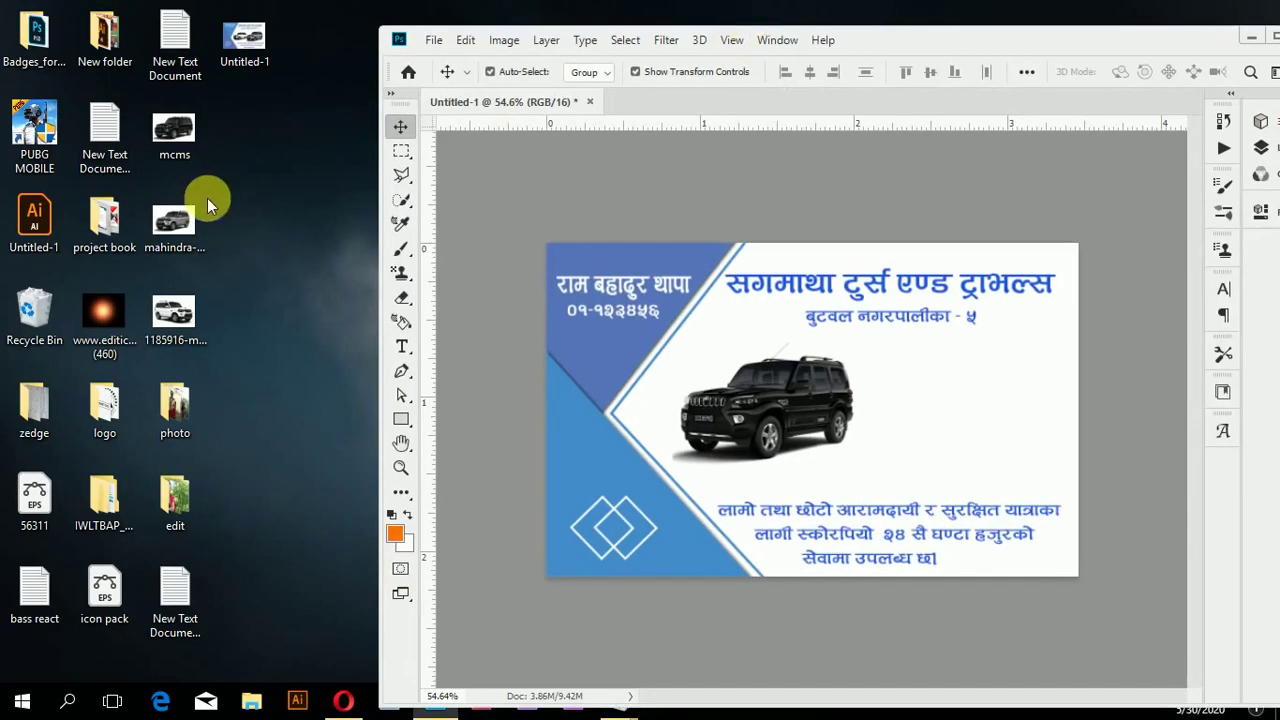
Step: Place the silver mahindra SUV photo at about 18.2% scale to the right of the black SUV
mouse_move(175, 228)
mouse_down()
mouse_move(935, 447)
mouse_move(918, 403)
mouse_up()
double_click(929, 45)
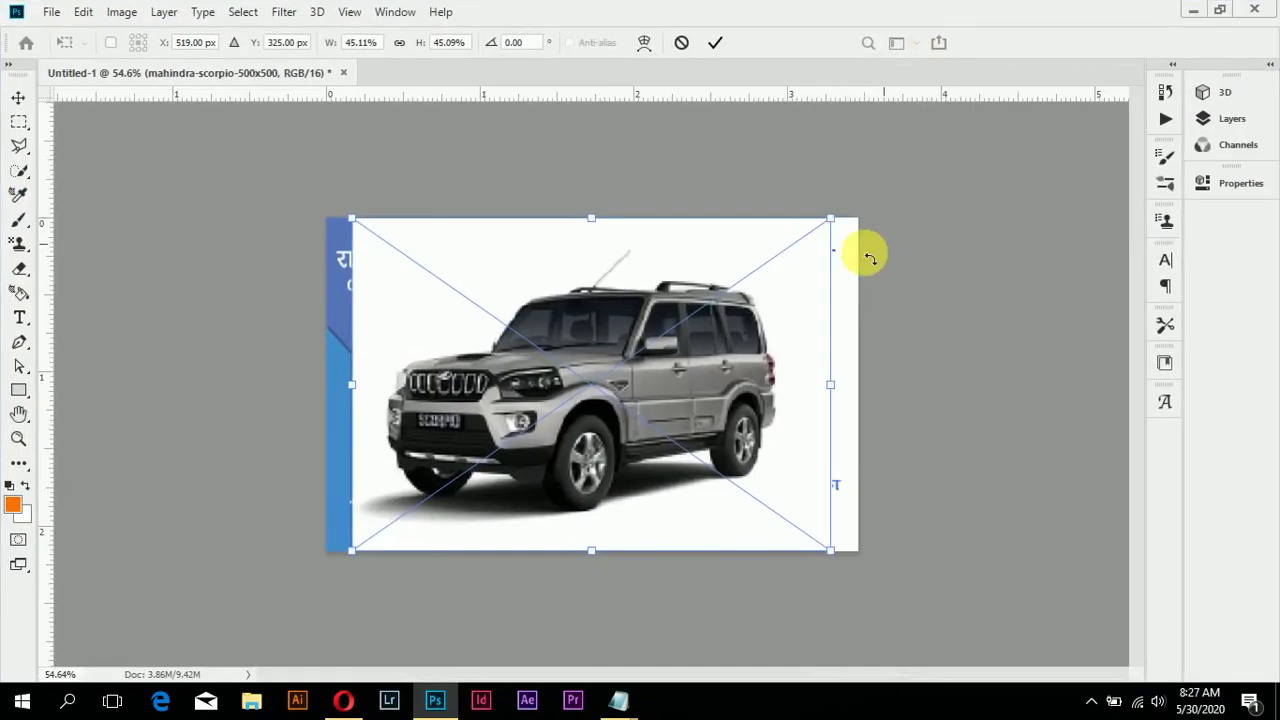
drag(831, 219, 651, 416)
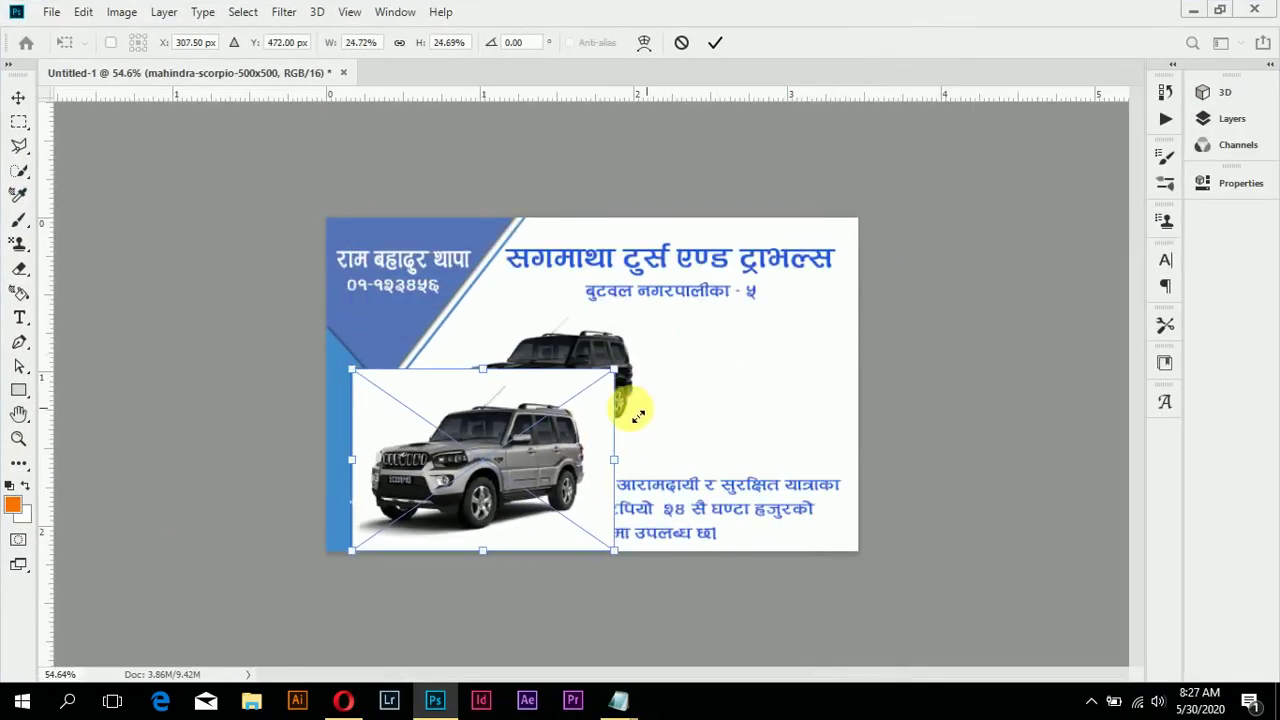
drag(557, 449, 788, 371)
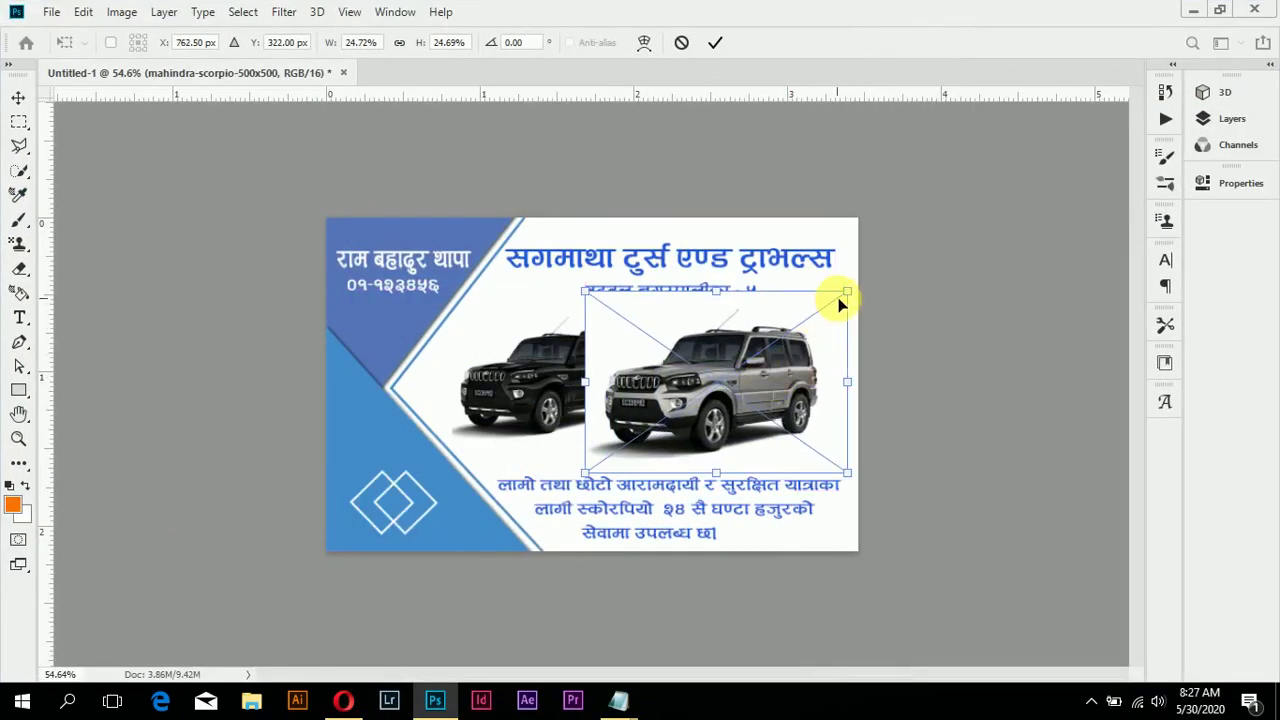
drag(847, 291, 775, 340)
mouse_move(713, 405)
mouse_down()
mouse_move(788, 373)
mouse_move(756, 378)
mouse_up()
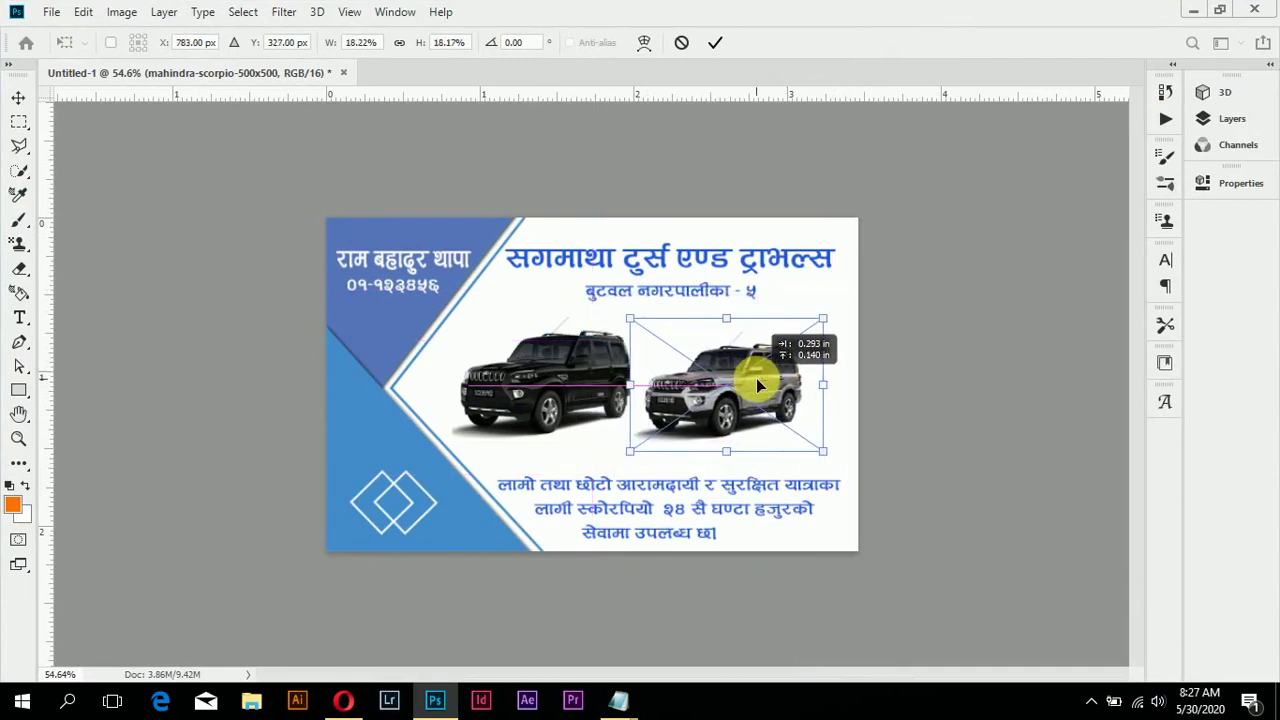
click(715, 42)
click(980, 224)
scroll(700, 396, down, 1)
scroll(527, 452, down, 1)
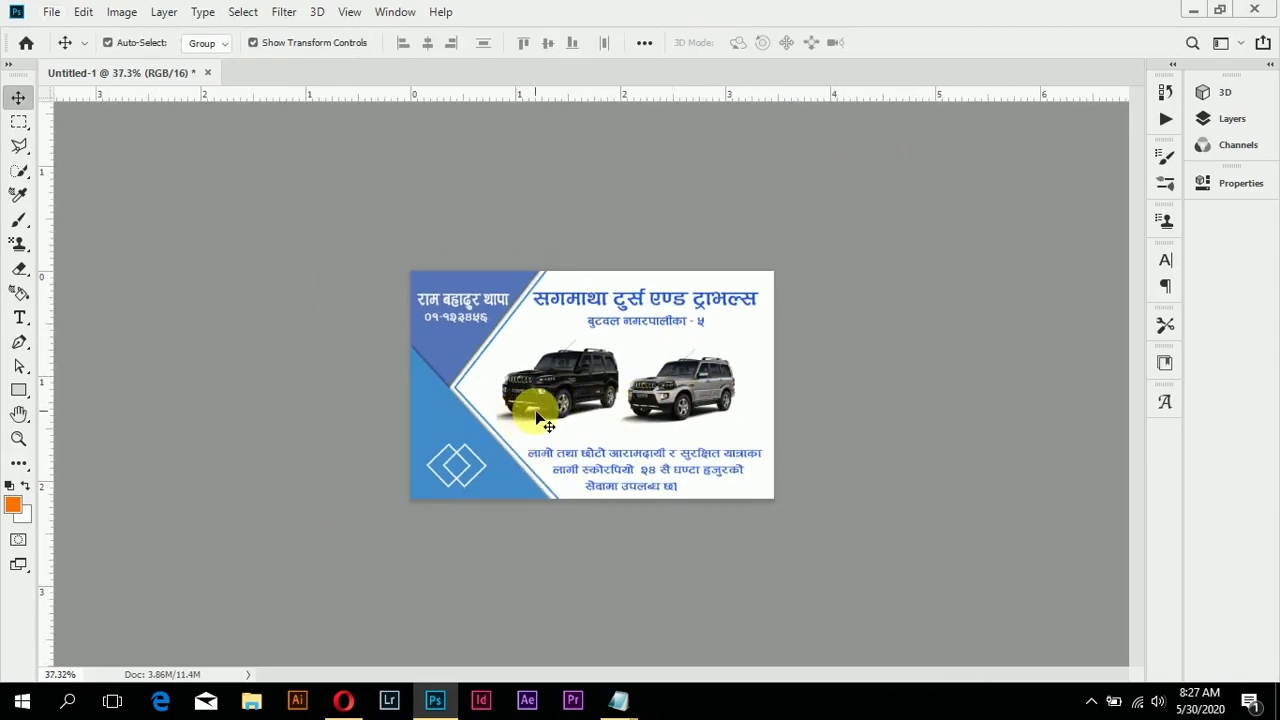
scroll(425, 402, up, 1)
scroll(390, 415, up, 1)
scroll(370, 423, up, 2)
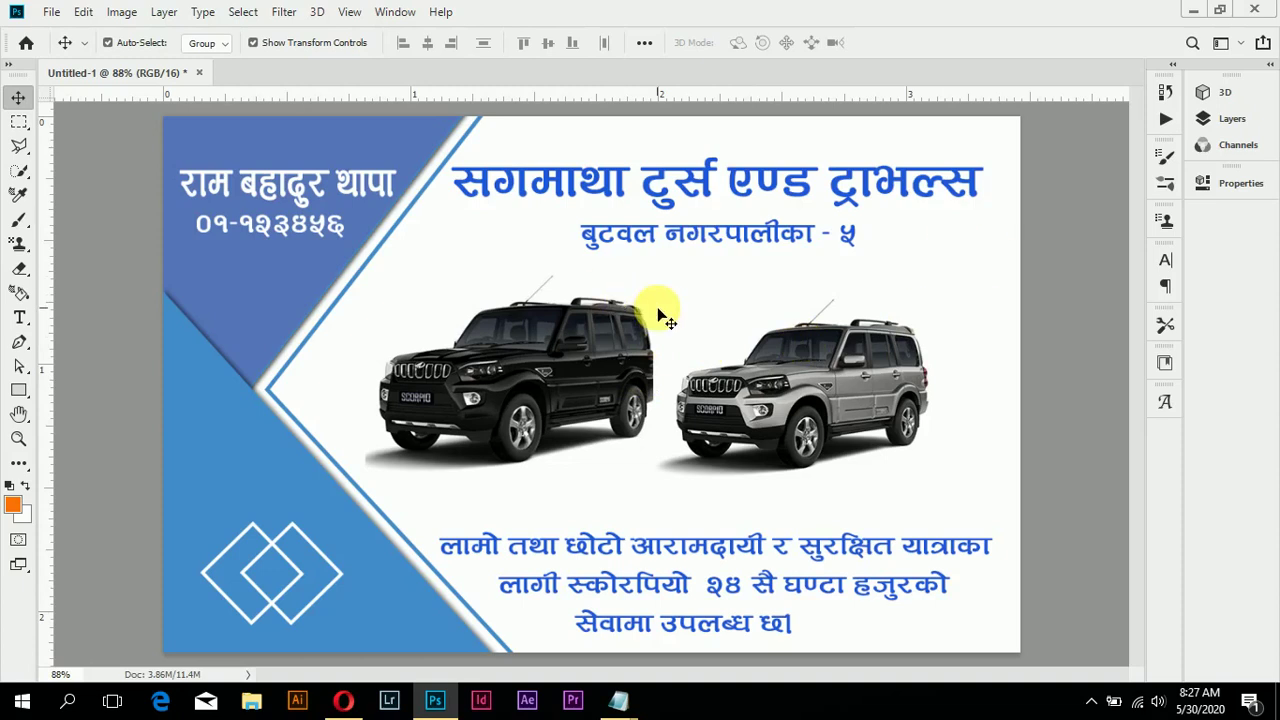
Step: Enlarge the subtitle बुटवल नगरपालीका - ५ and recentre it under the company name
click(704, 242)
key(ctrl+t)
mouse_move(576, 250)
mouse_down()
mouse_move(546, 268)
mouse_move(537, 256)
mouse_up()
key(ctrl+z)
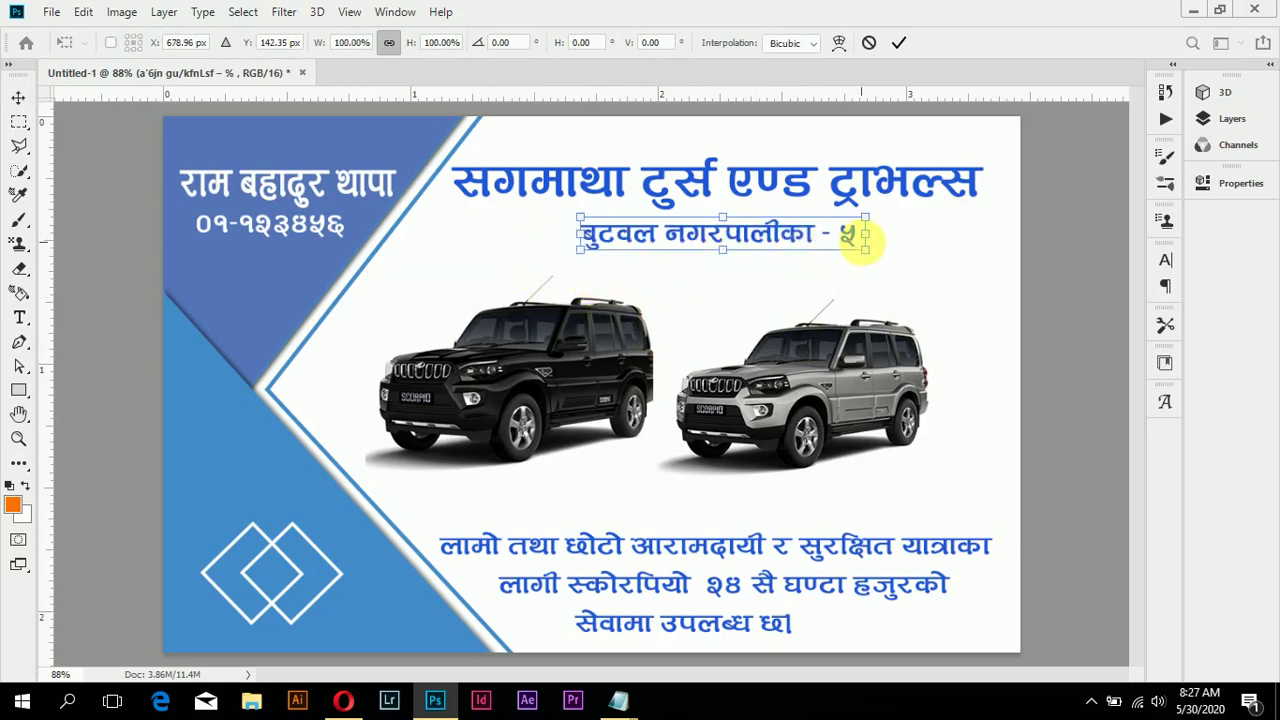
drag(866, 250, 899, 271)
drag(913, 275, 925, 272)
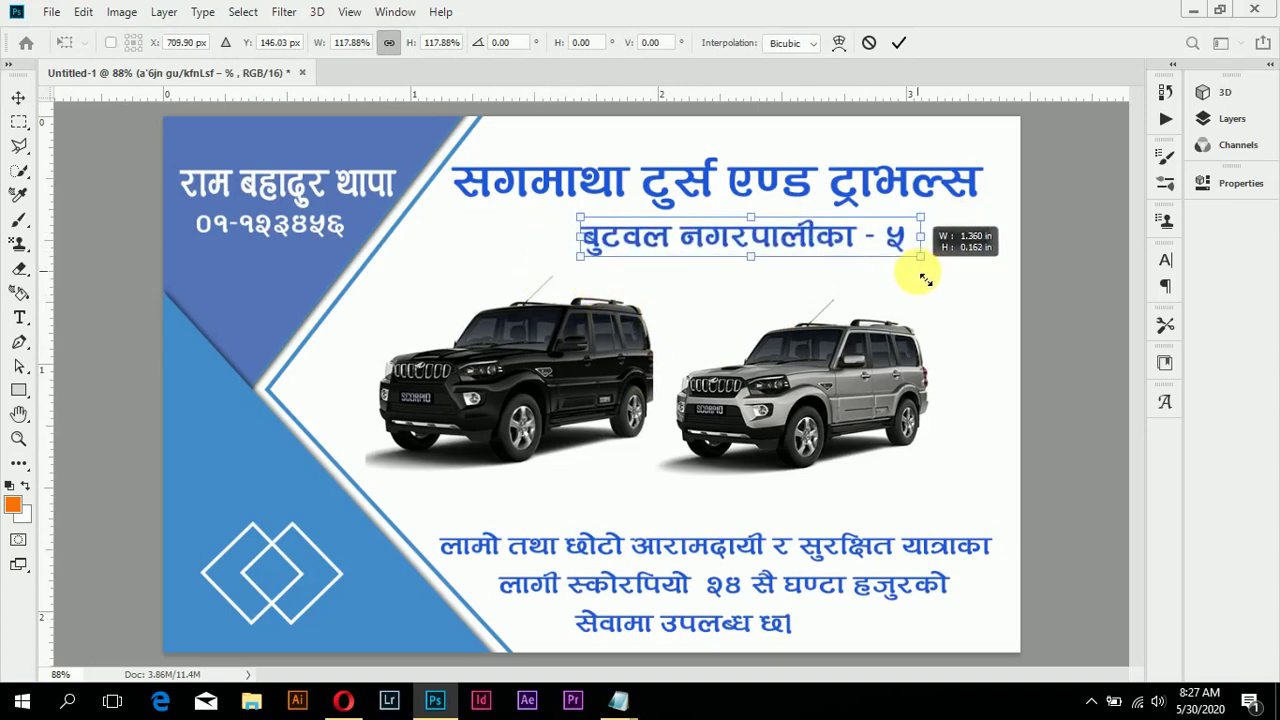
drag(832, 239, 784, 235)
click(899, 43)
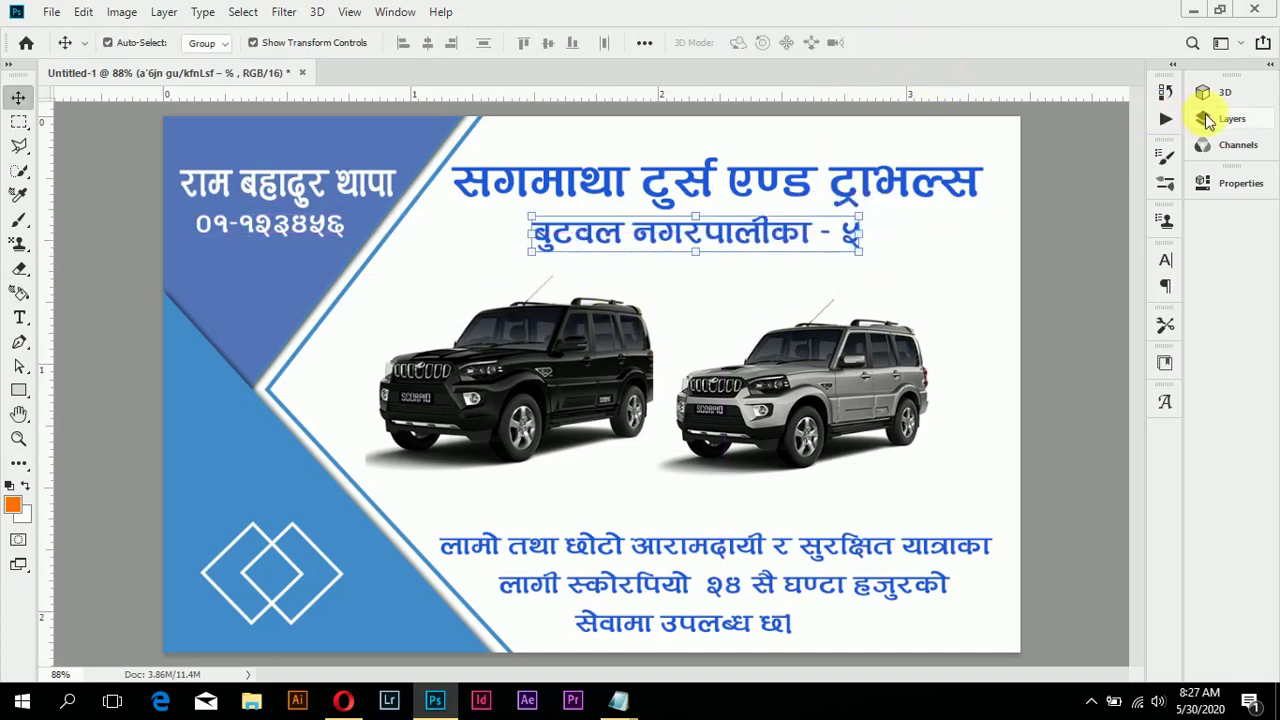
Step: Change the subtitle's text colour to the darker blue #0a39a3
click(1215, 118)
double_click(1008, 394)
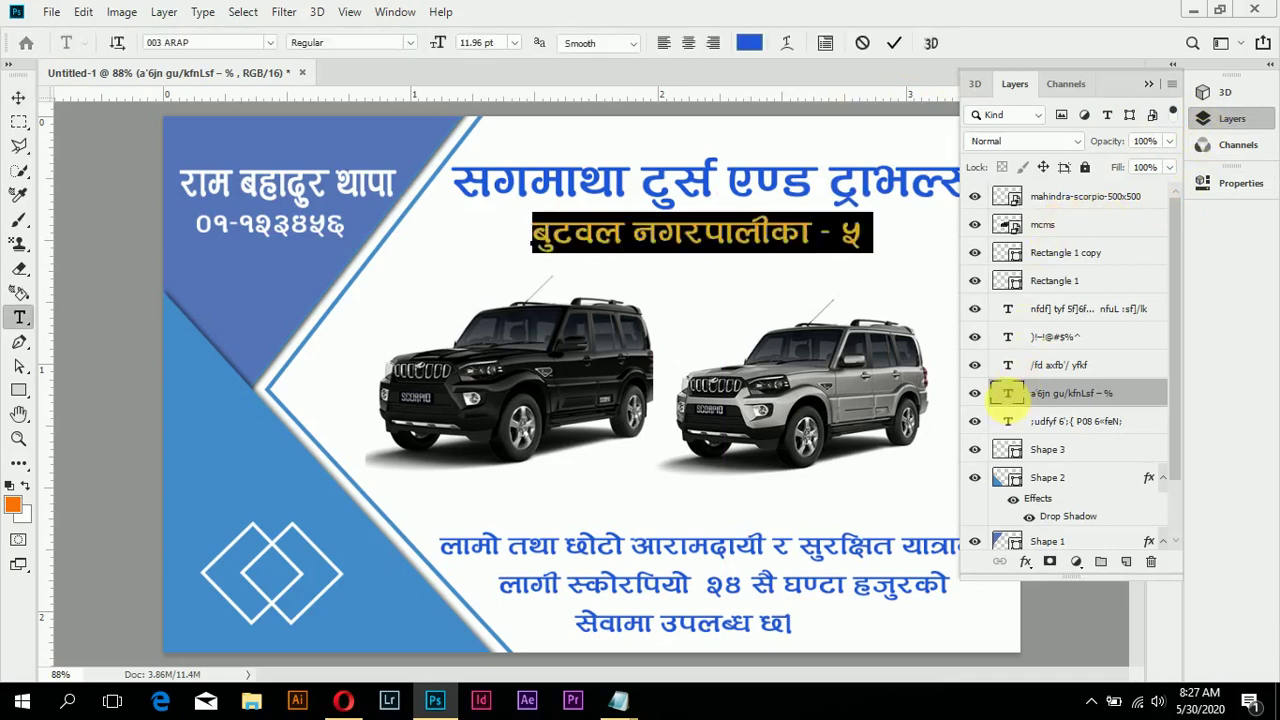
click(749, 42)
drag(1000, 357, 1007, 430)
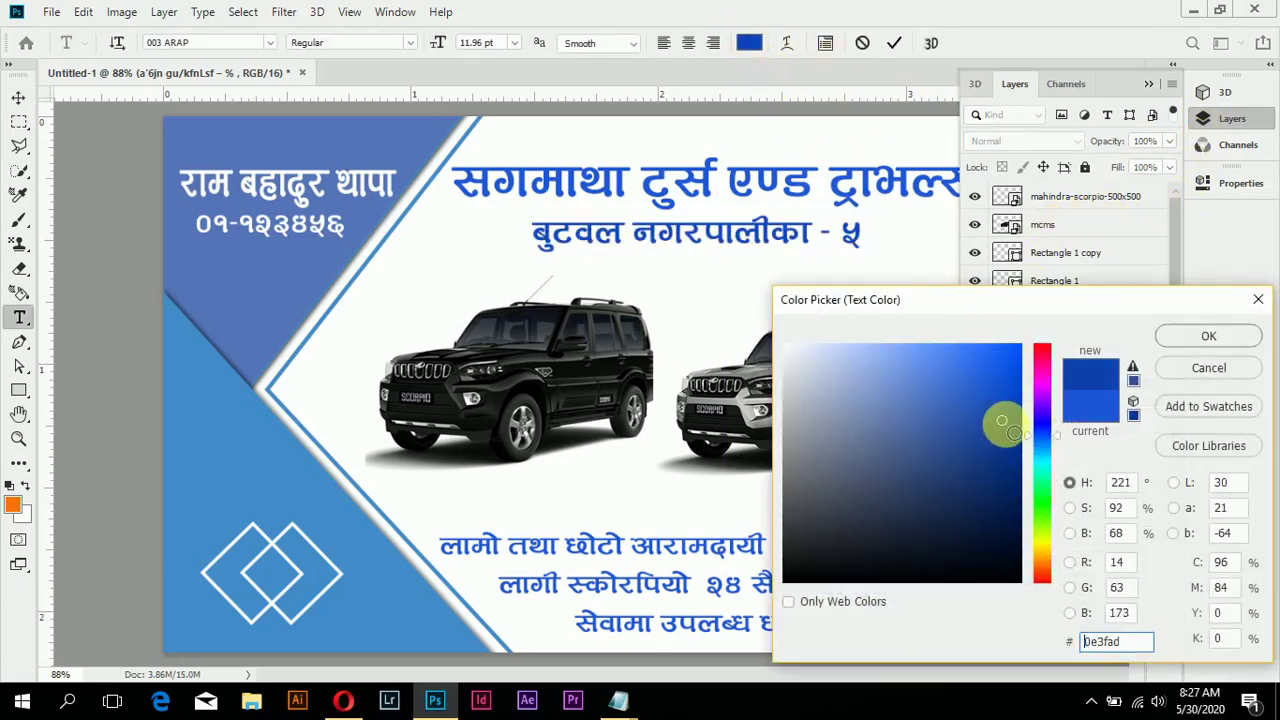
click(1220, 340)
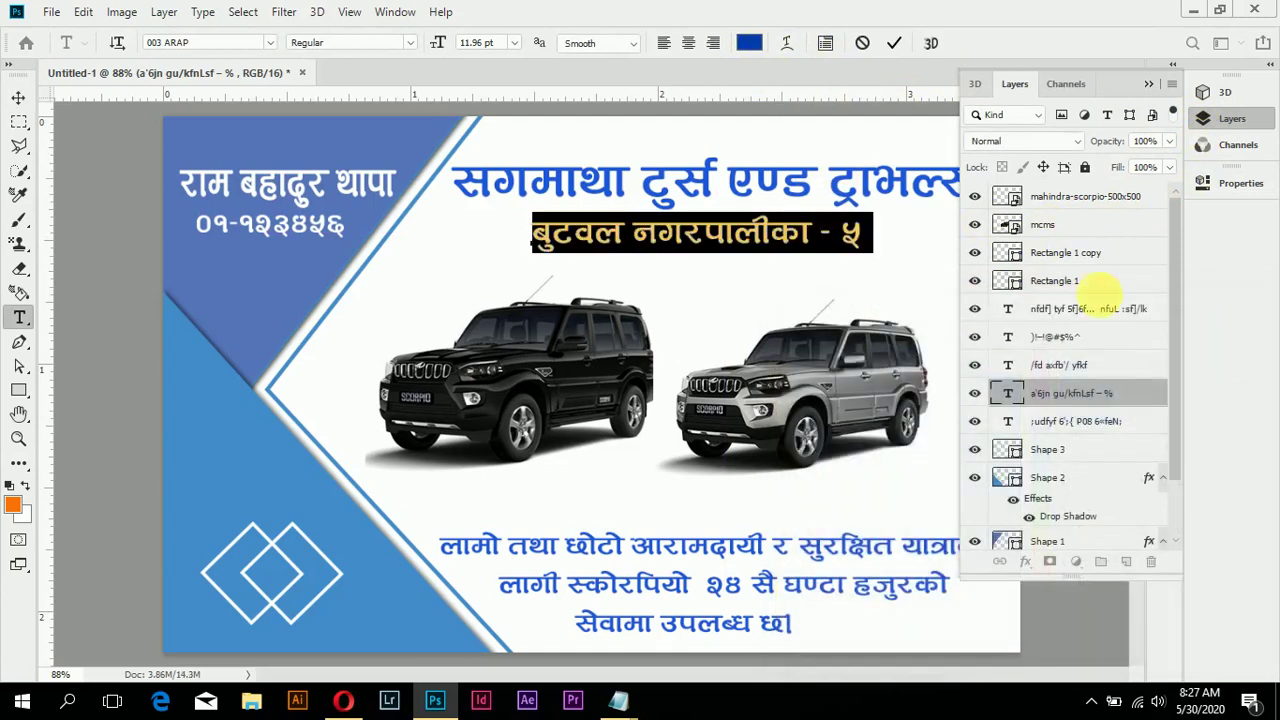
click(900, 44)
key(v)
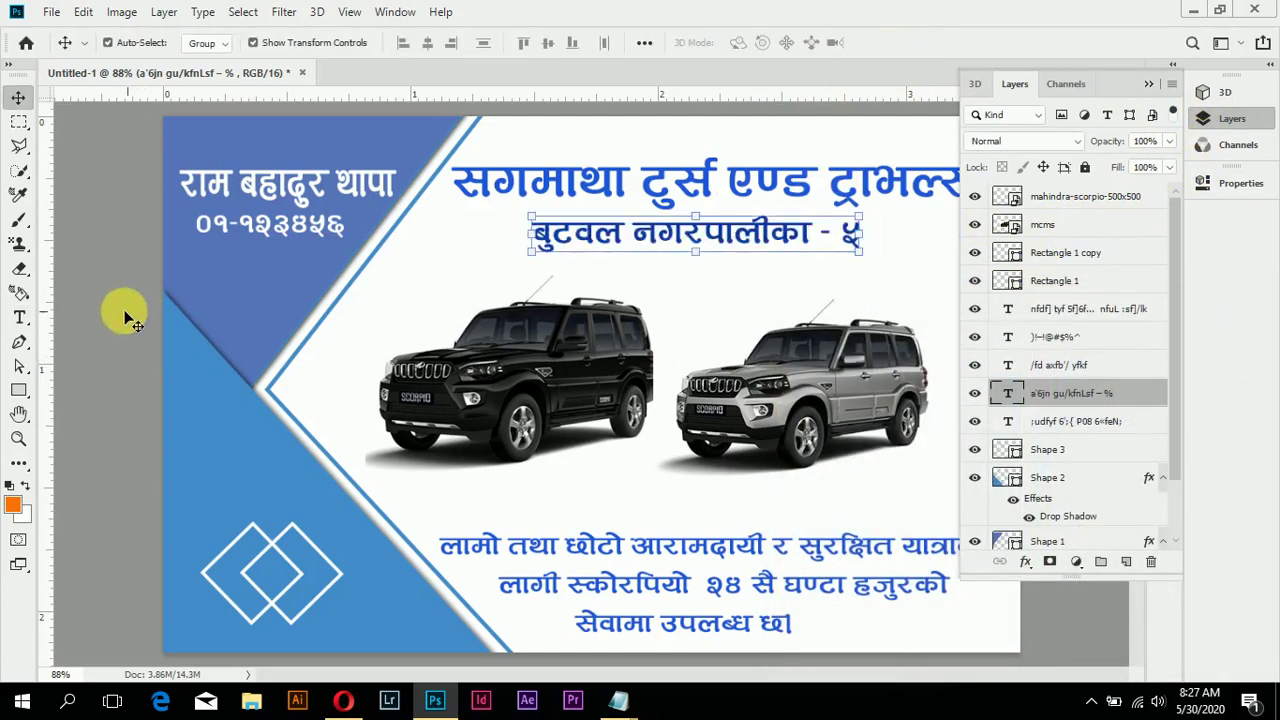
click(126, 314)
Step: Set the bottom paragraph's tracking to 0 in the Character panel
scroll(480, 345, down, 2)
scroll(646, 347, down, 2)
scroll(667, 512, down, 2)
scroll(629, 523, up, 2)
scroll(608, 523, up, 1)
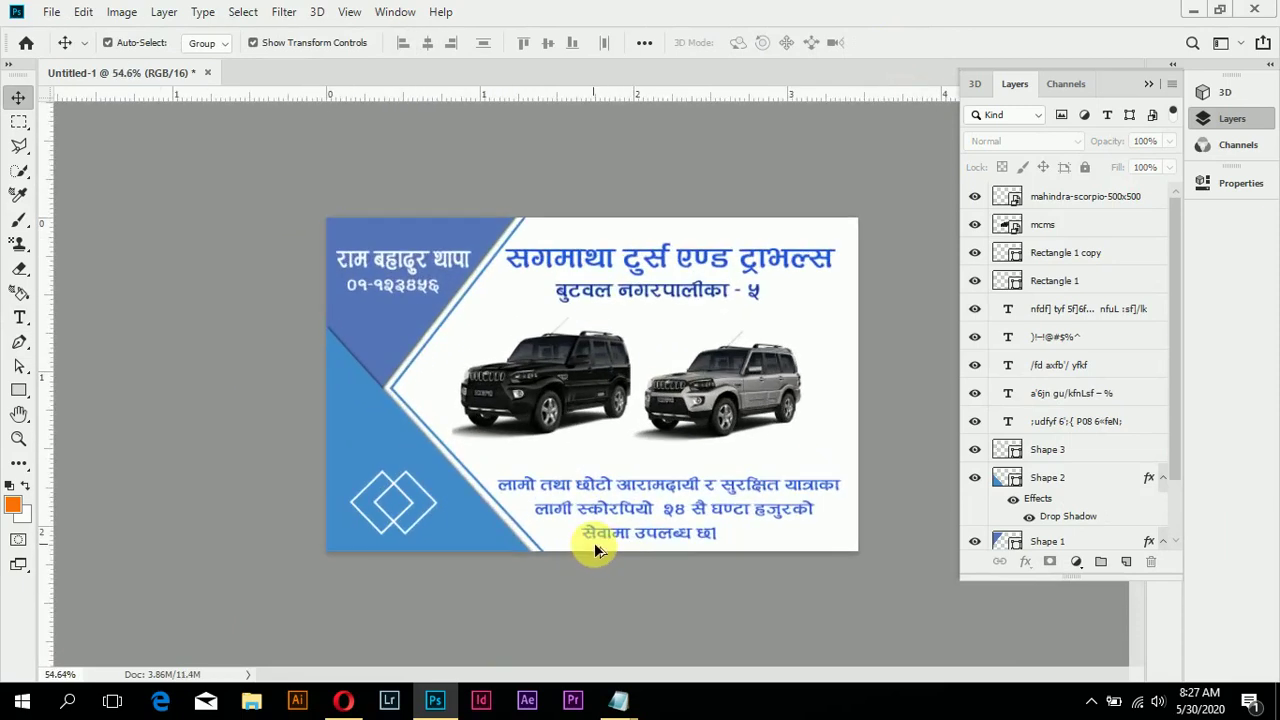
scroll(647, 540, up, 1)
click(684, 534)
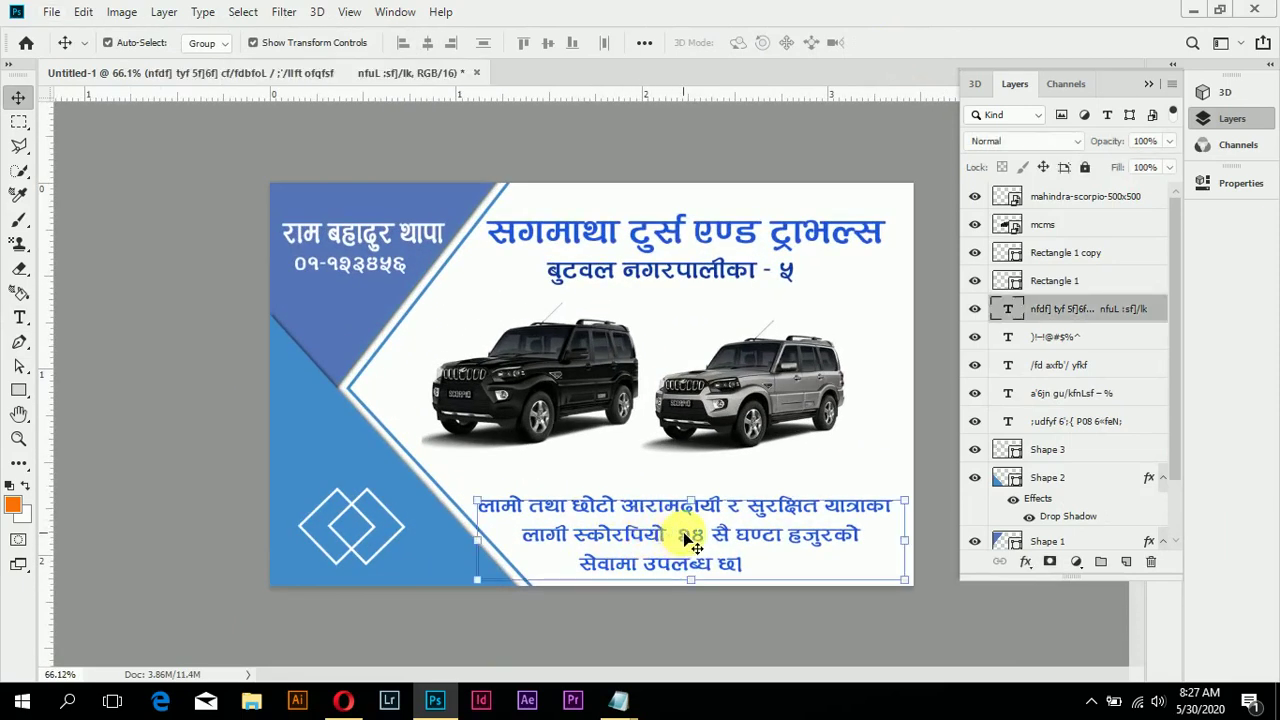
double_click(1008, 308)
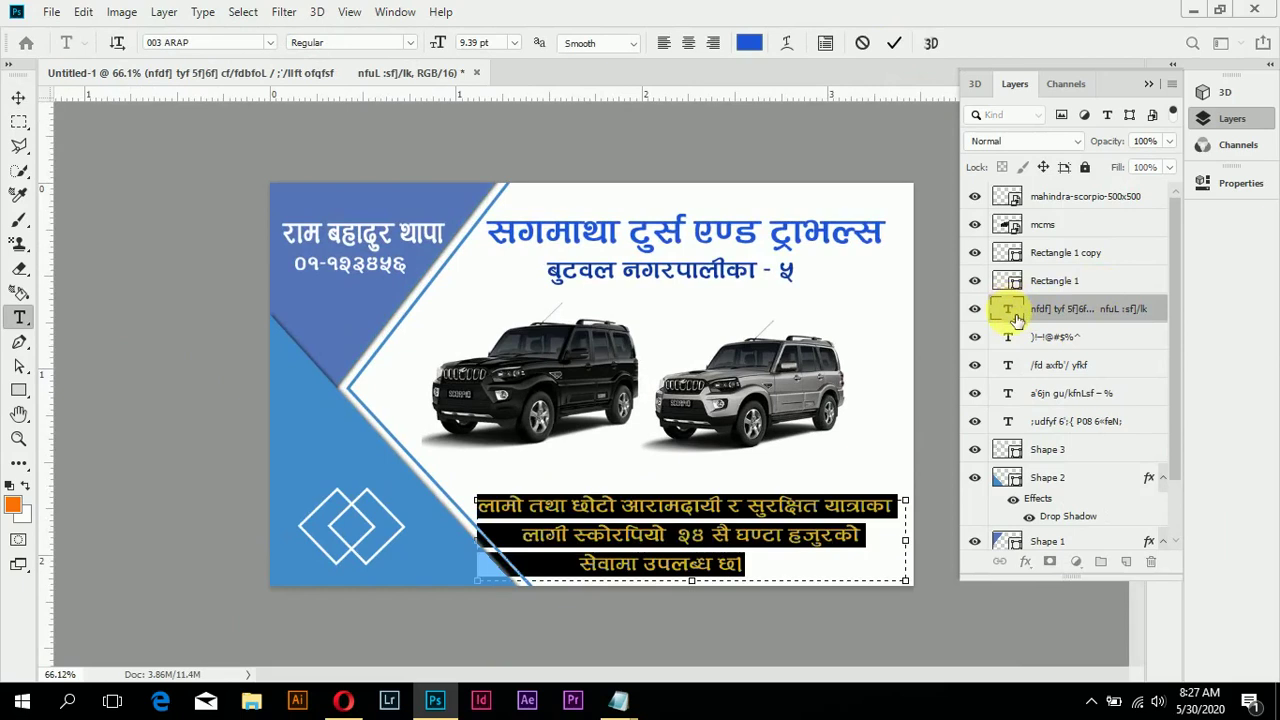
key(ctrl+t)
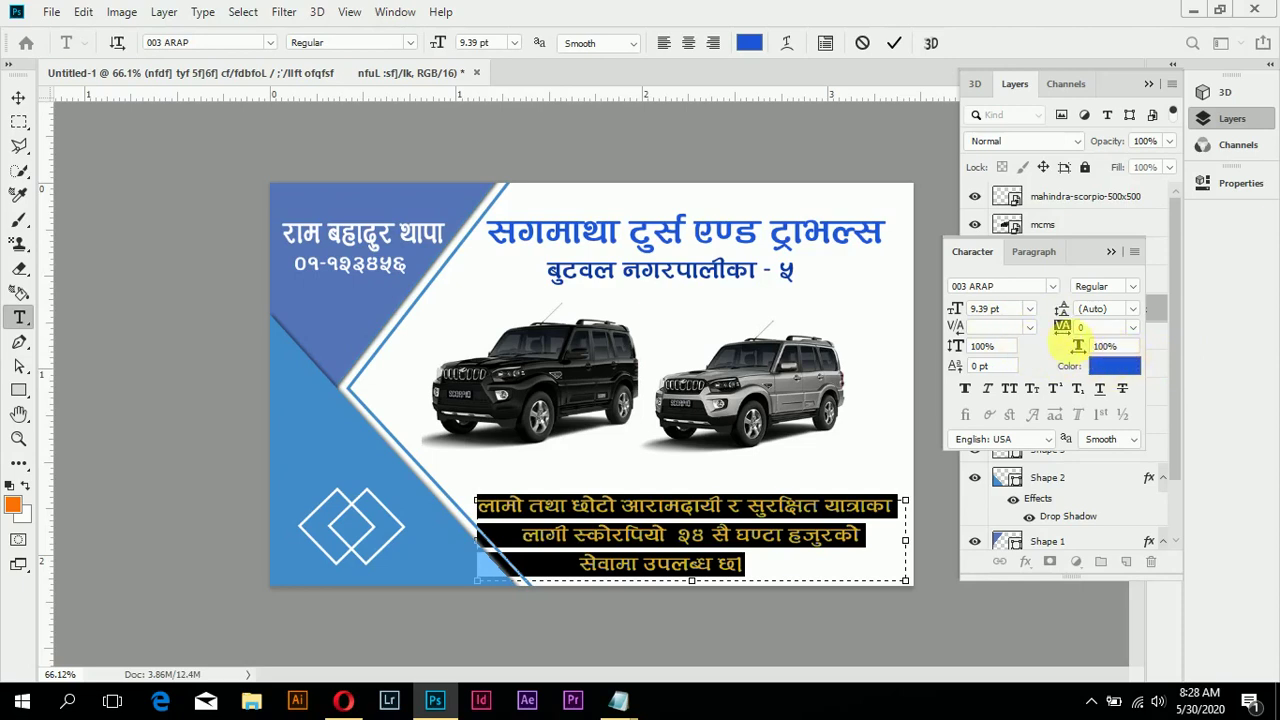
click(1068, 328)
click(1110, 252)
click(893, 42)
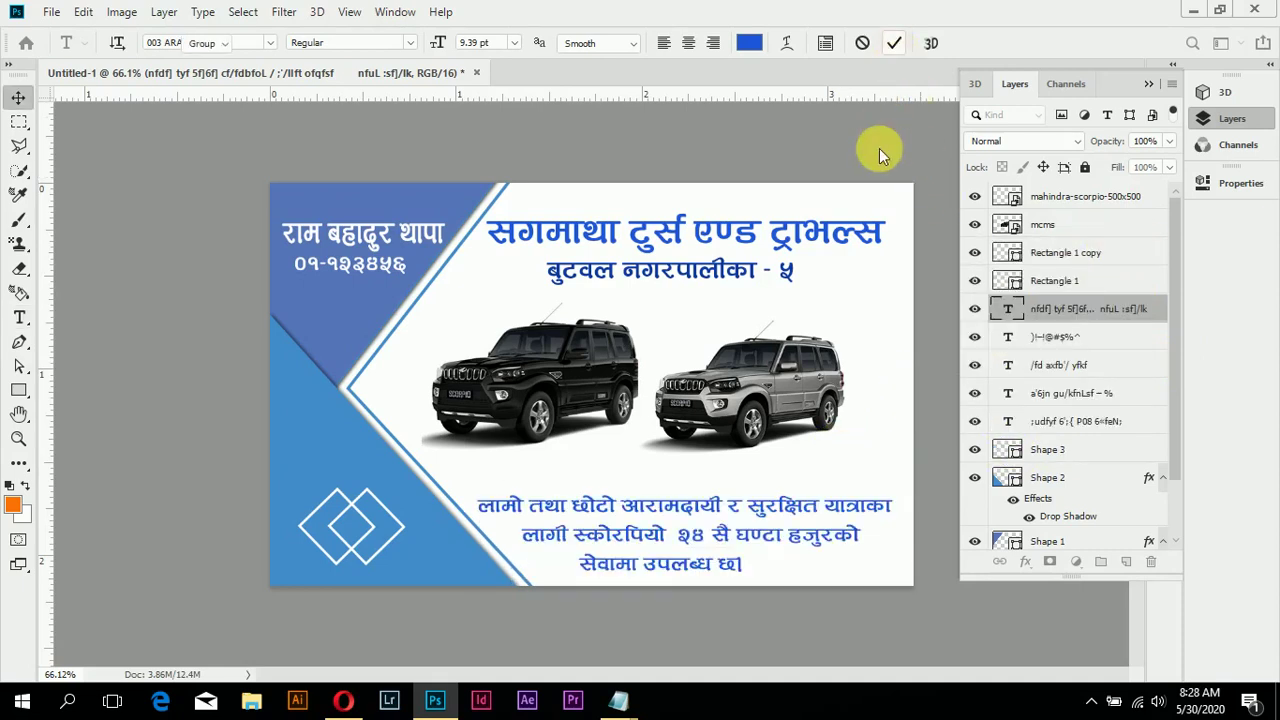
key(v)
click(880, 137)
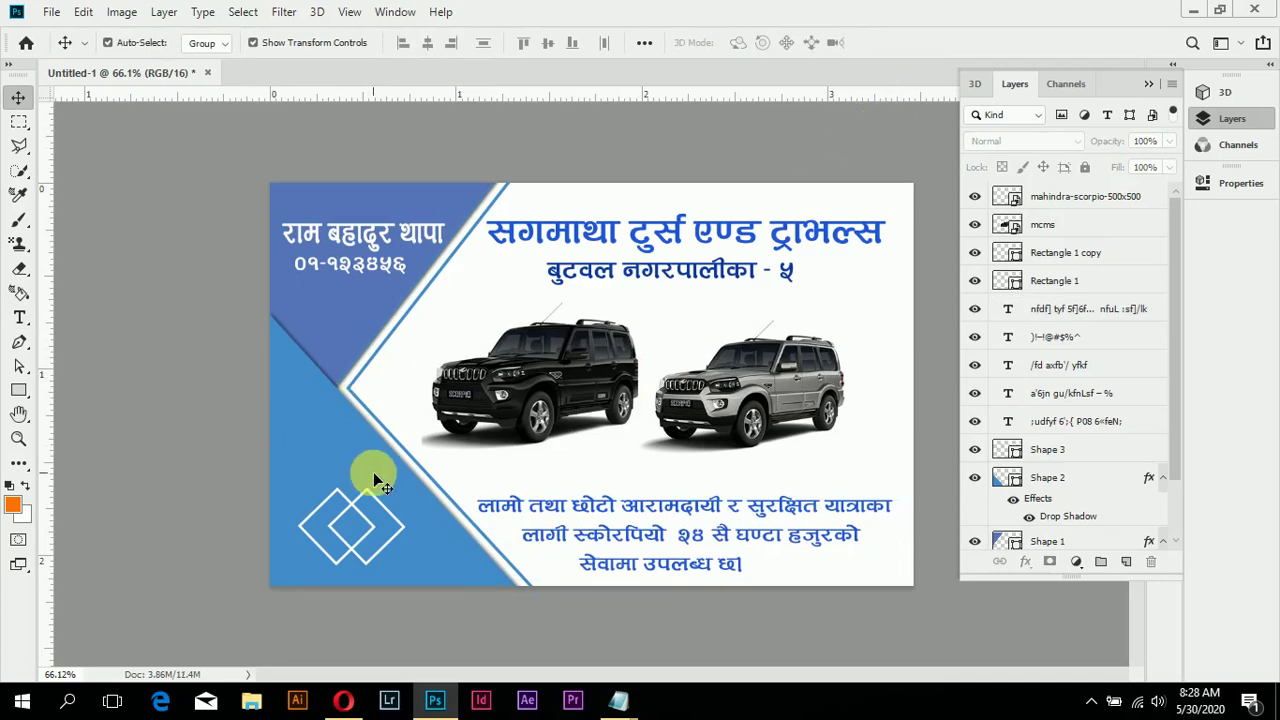
Step: Scale both diamonds down to about 59% and nudge the logo slightly lower
scroll(316, 533, up, 3)
scroll(239, 543, down, 2)
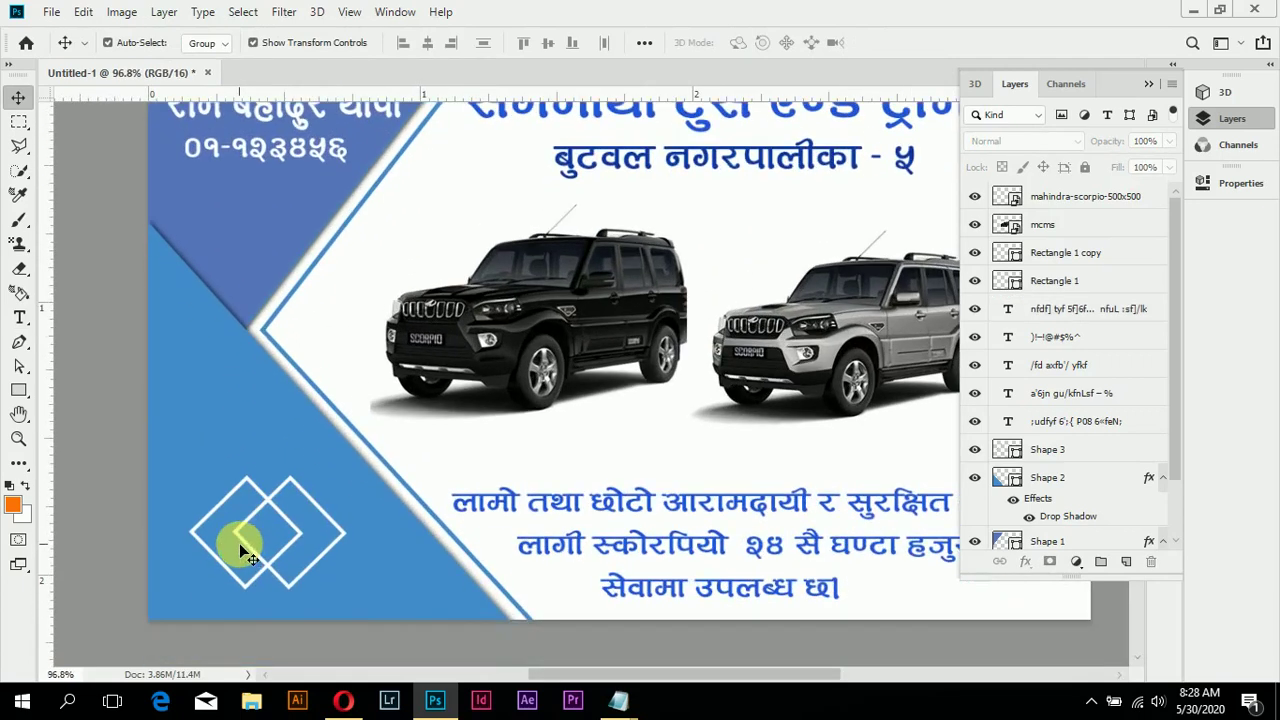
scroll(233, 504, up, 1)
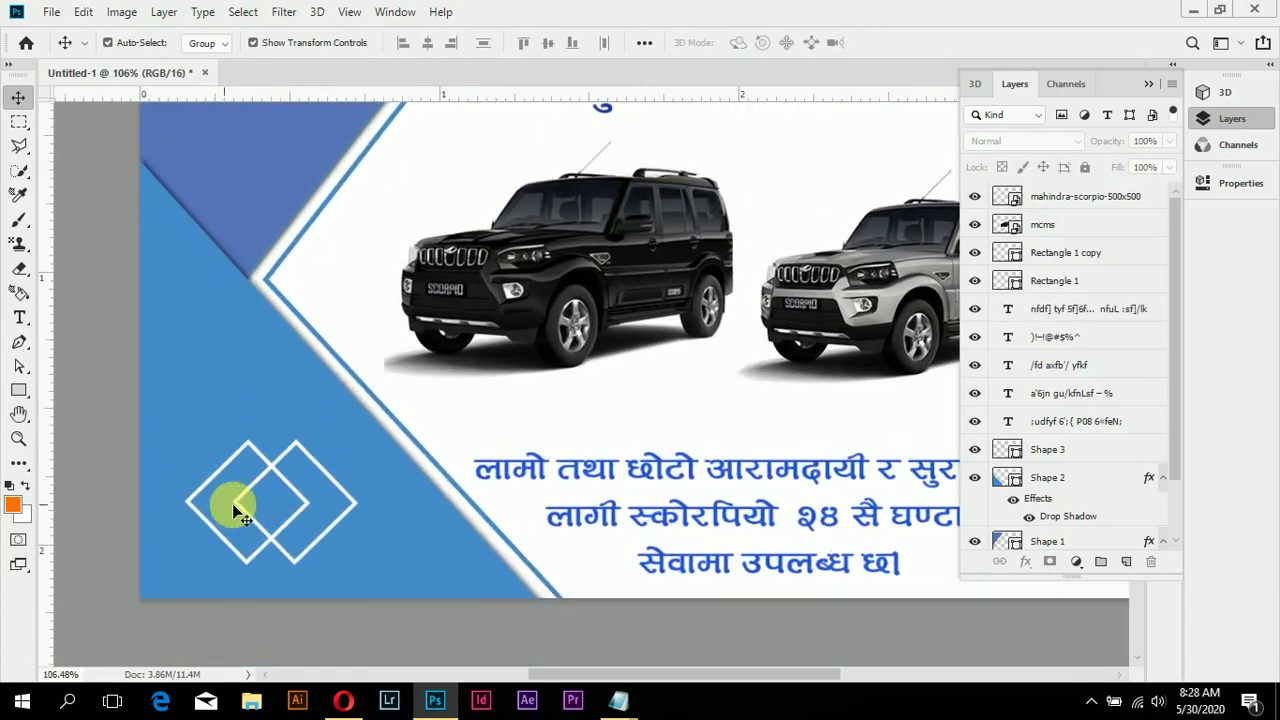
click(274, 457)
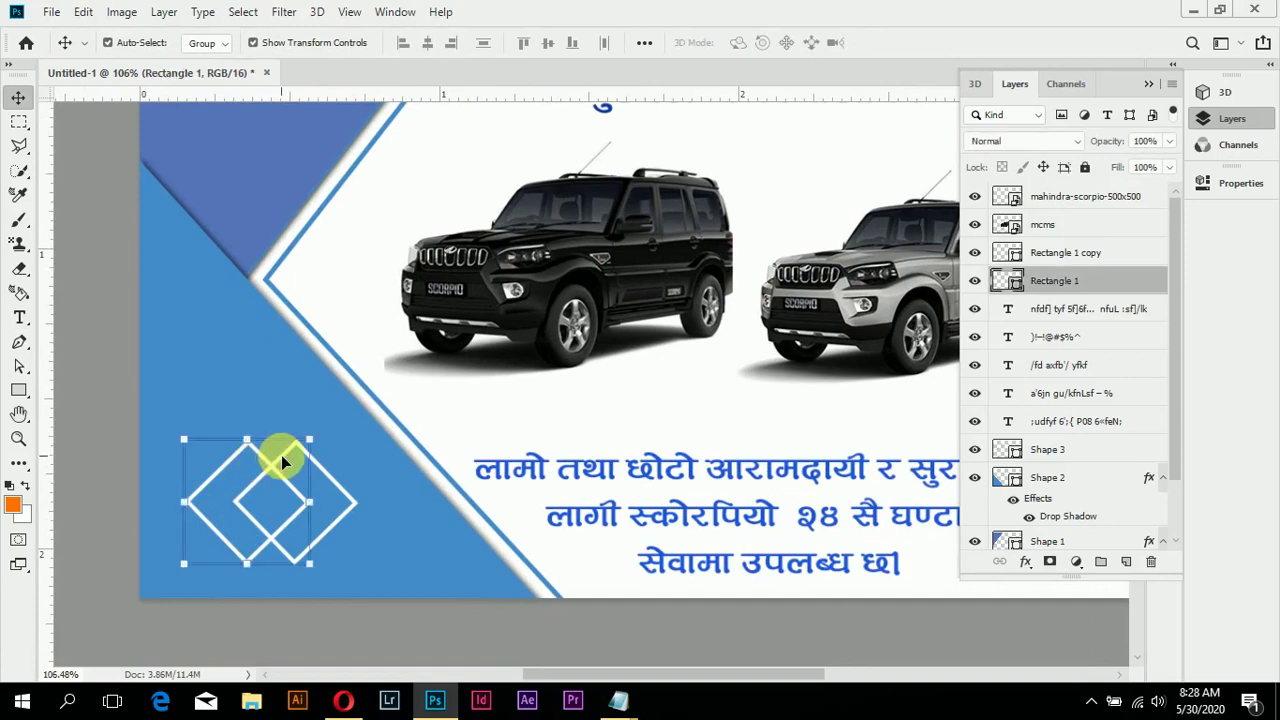
shift+click(282, 455)
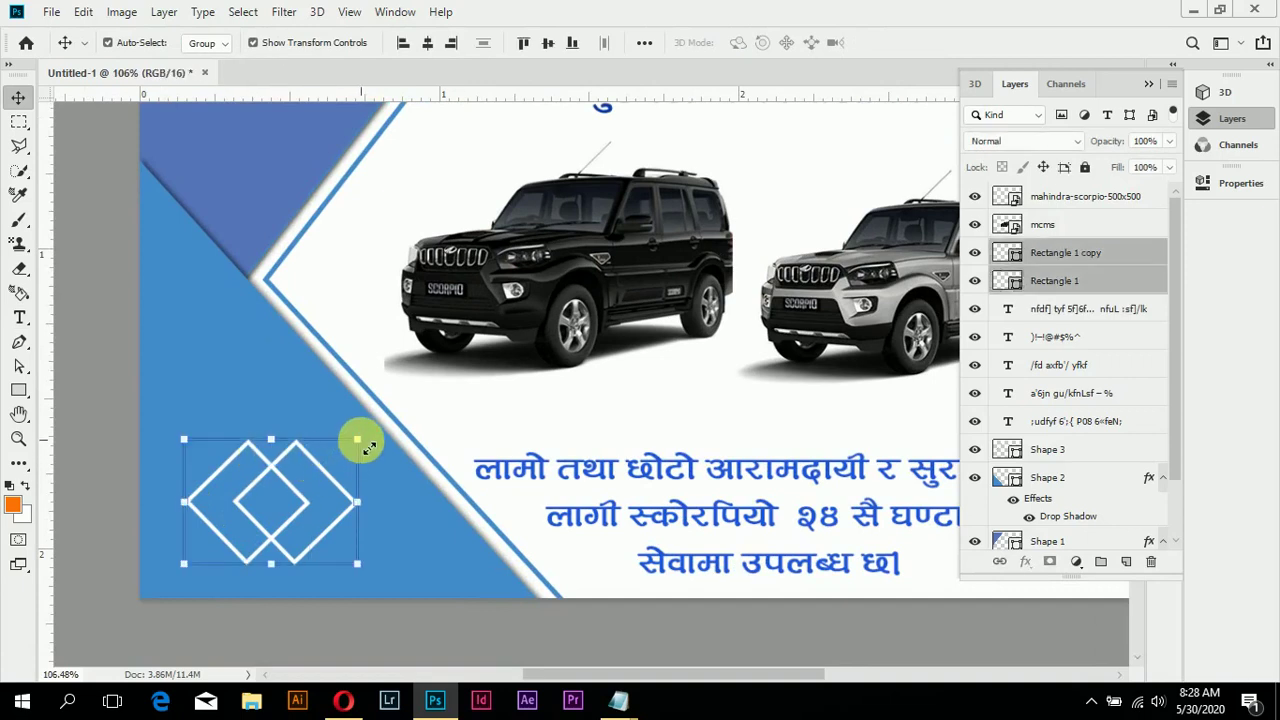
drag(357, 439, 301, 481)
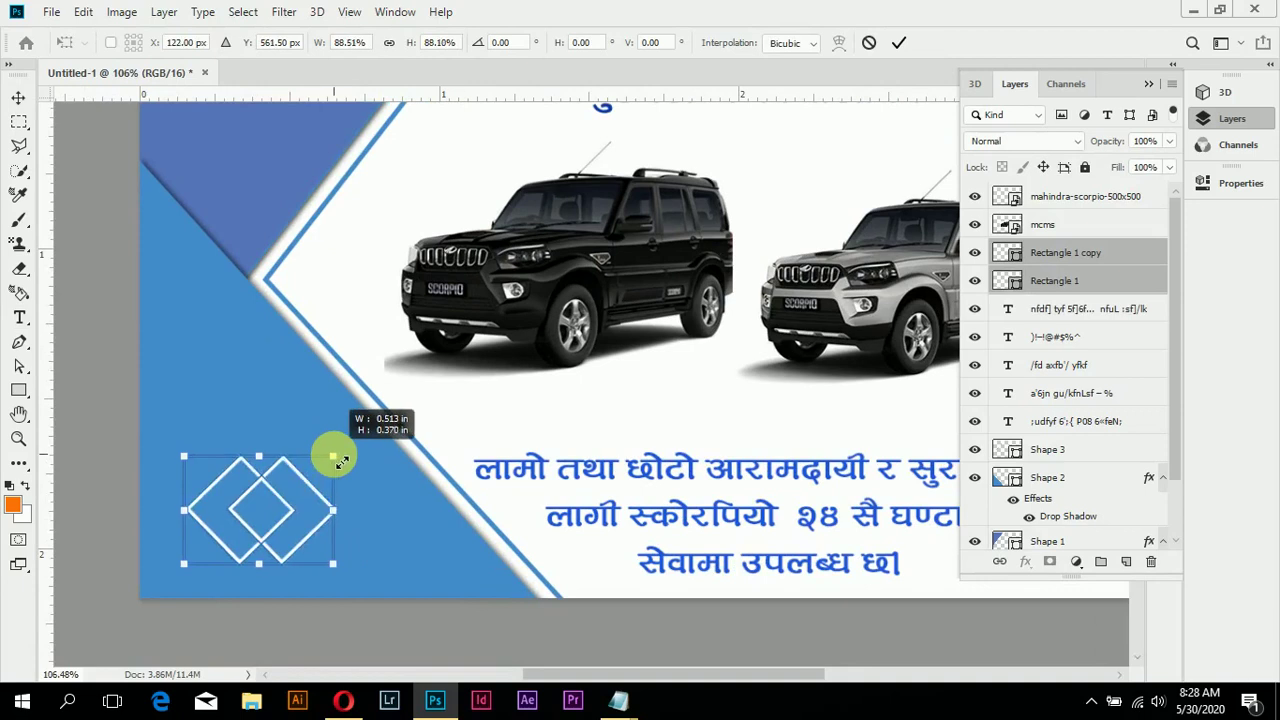
mouse_move(301, 481)
mouse_down()
mouse_move(264, 507)
mouse_move(255, 451)
mouse_up()
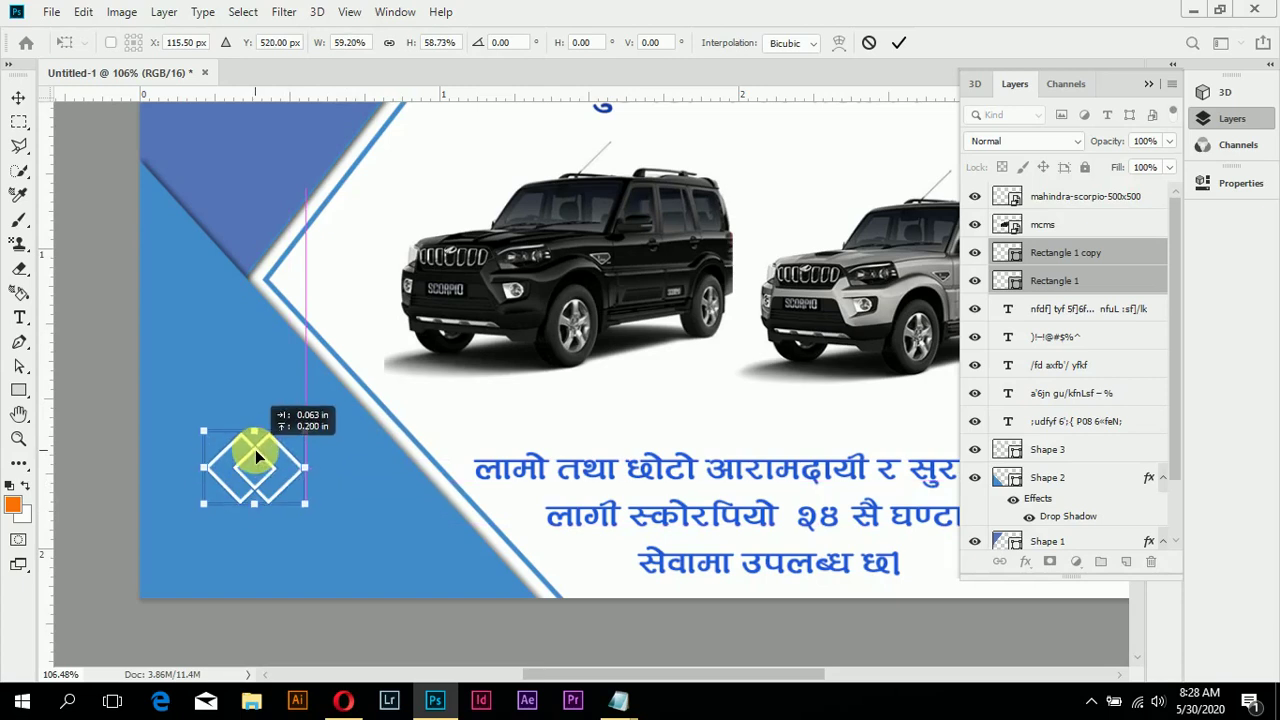
drag(256, 455, 253, 457)
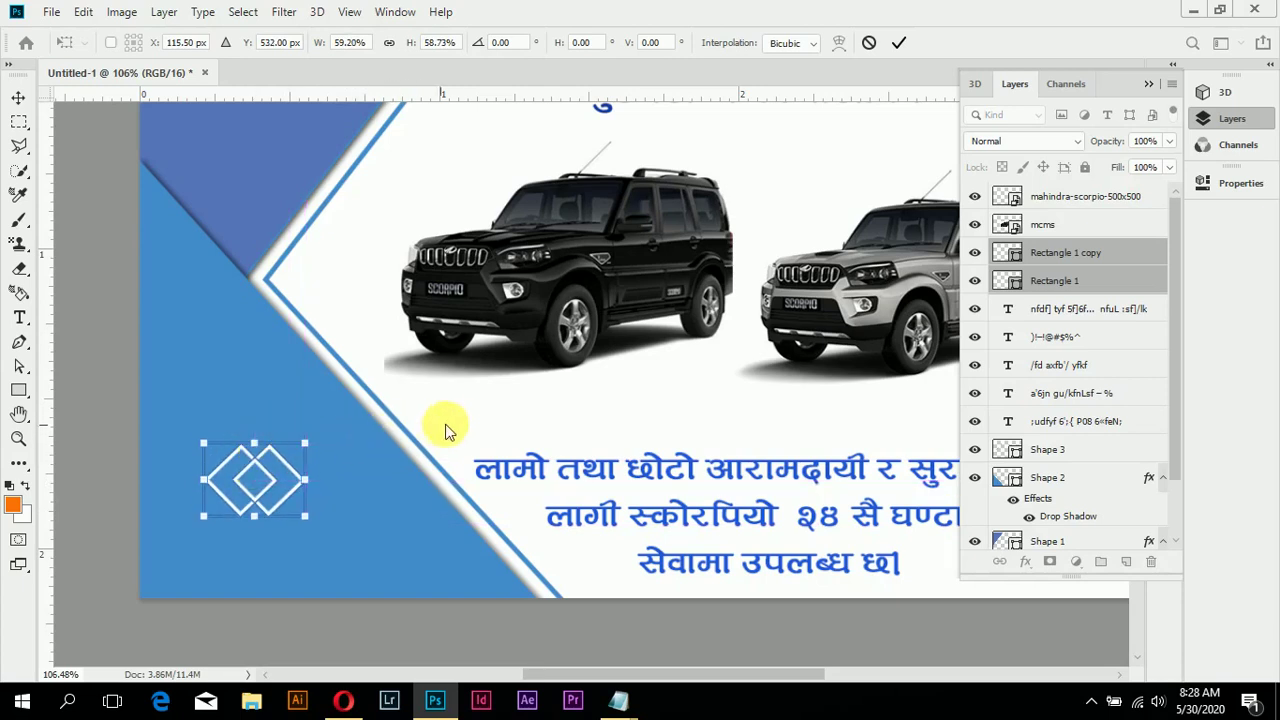
key(Return)
scroll(362, 466, down, 1)
click(428, 476)
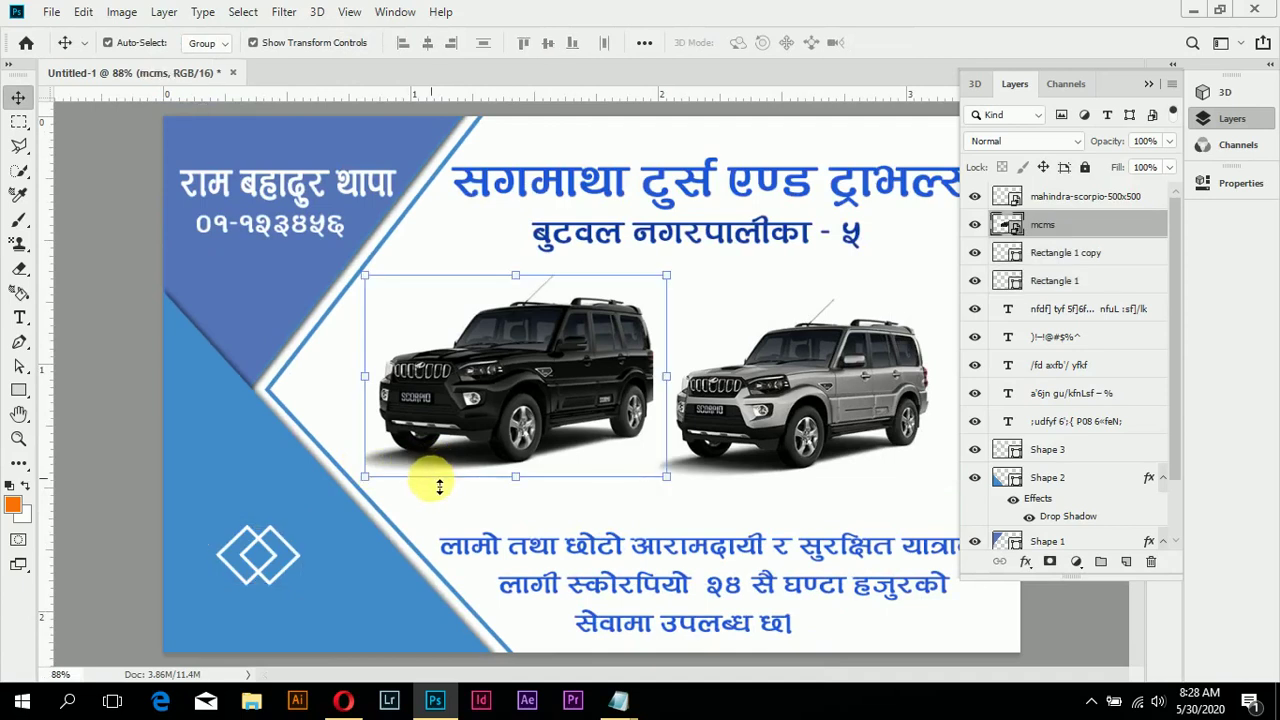
Step: Copy the company-name heading below the logo, make it white and shrink it to about 41%
mouse_move(600, 202)
mouse_down()
mouse_move(348, 596)
mouse_move(298, 641)
mouse_up()
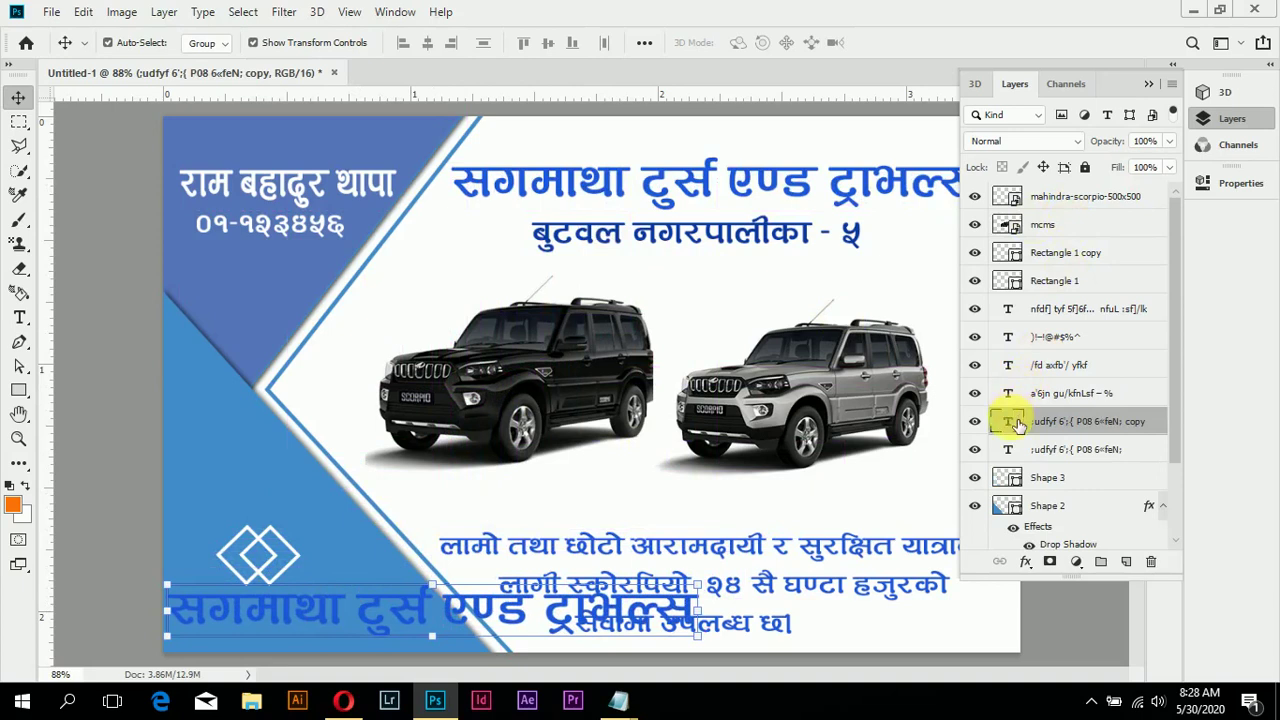
double_click(1012, 422)
click(749, 43)
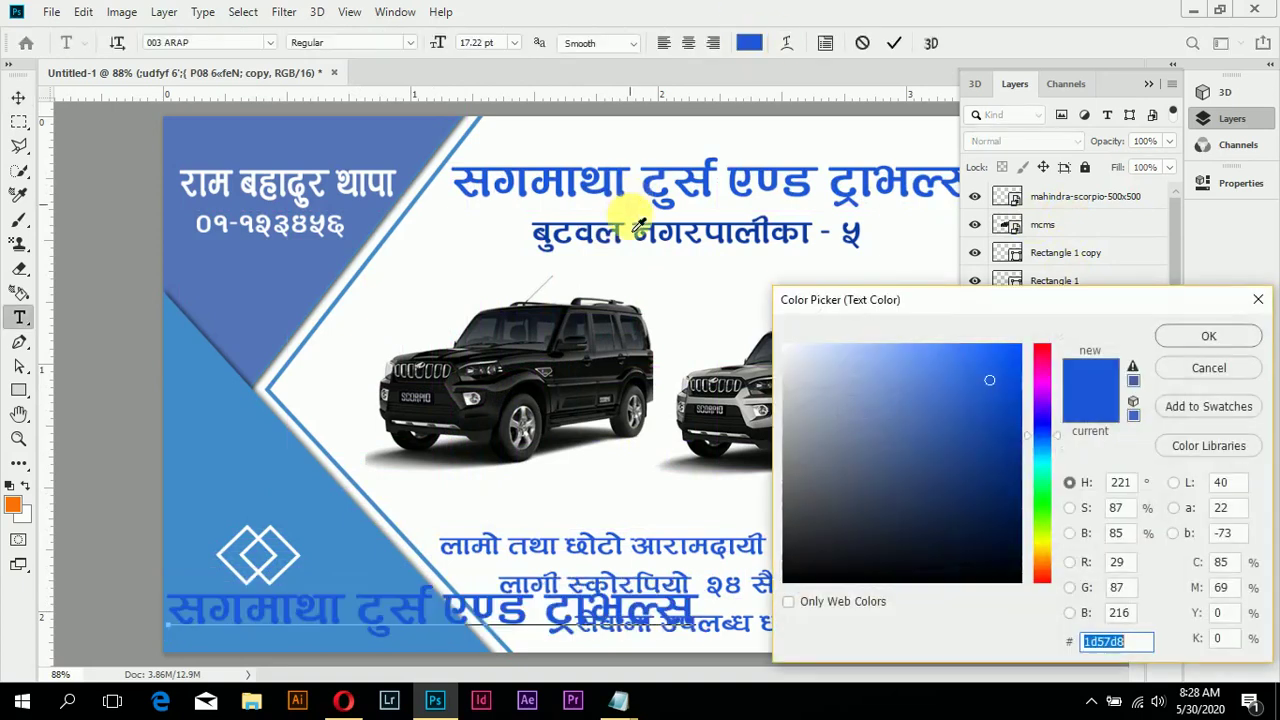
click(662, 262)
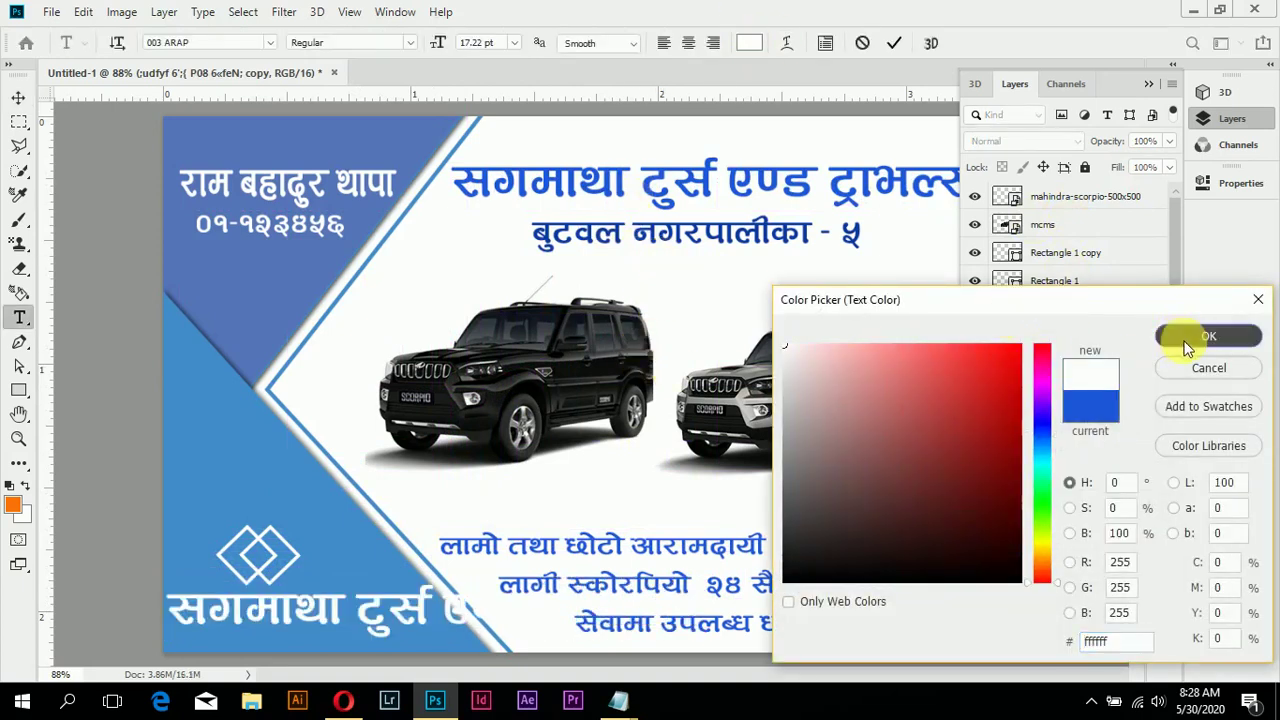
click(1208, 336)
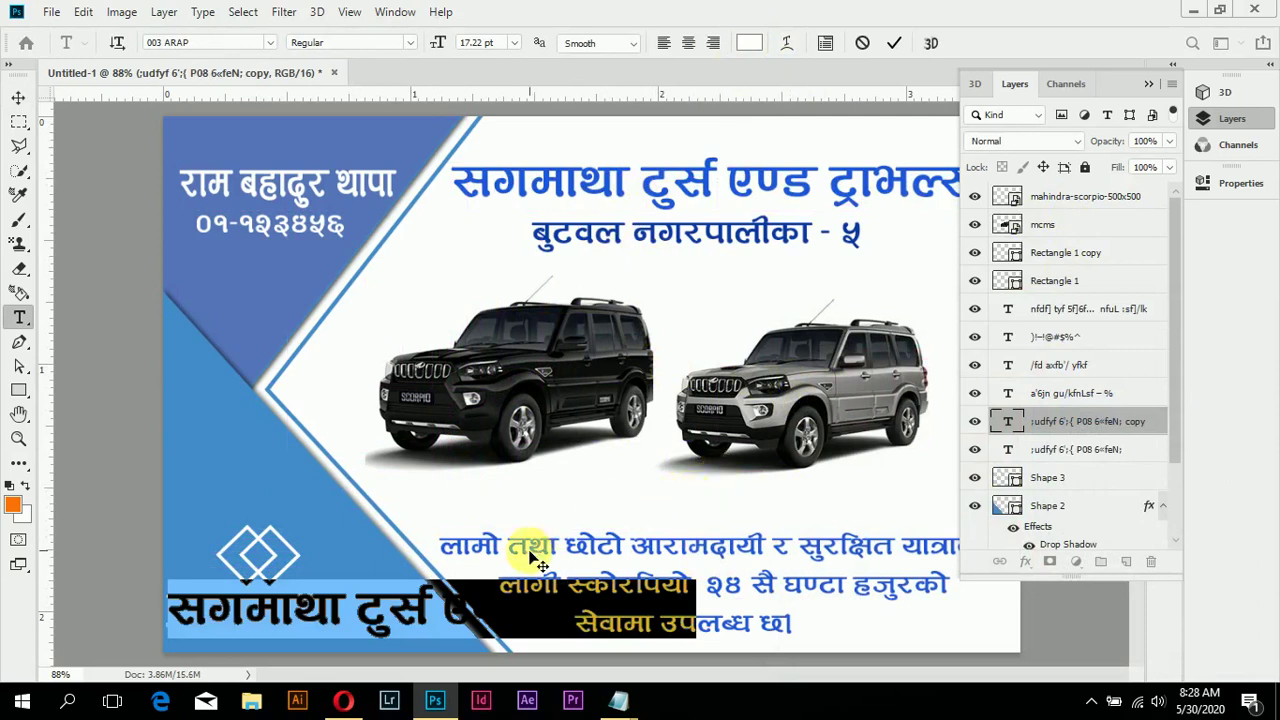
scroll(590, 405, down, 2)
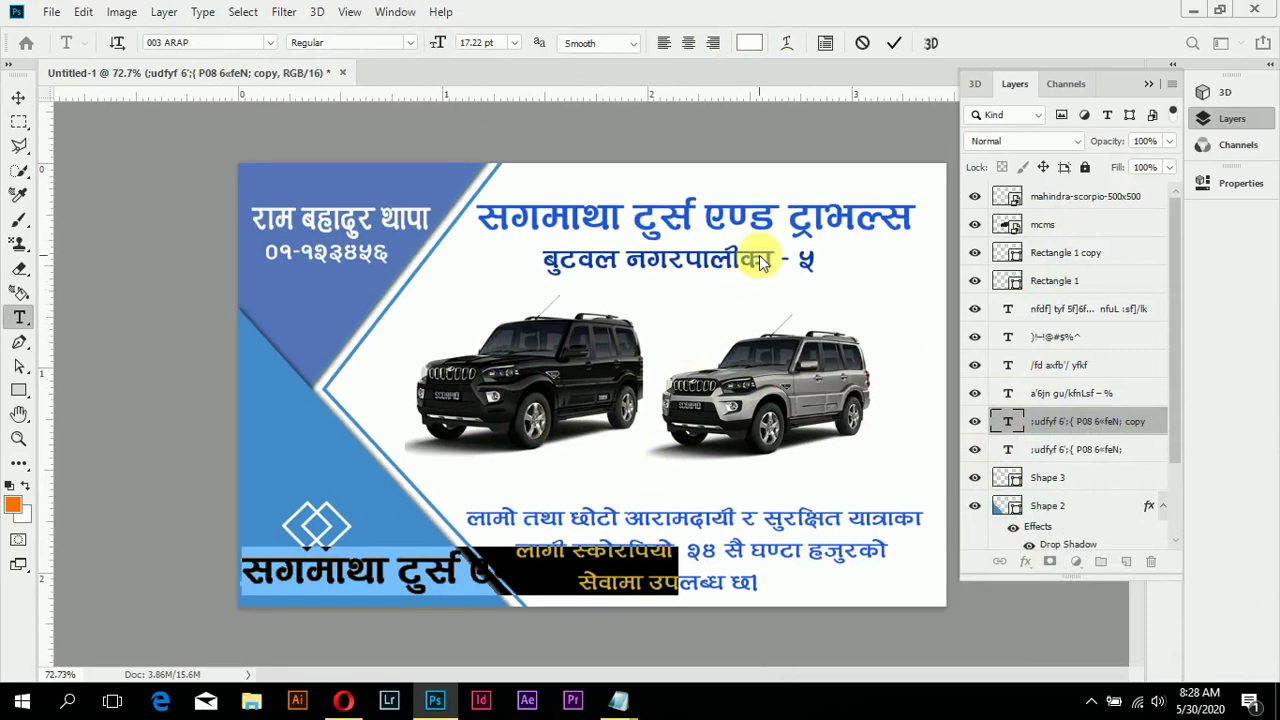
click(894, 43)
key(v)
mouse_move(687, 551)
mouse_down()
mouse_move(391, 592)
mouse_move(408, 577)
mouse_up()
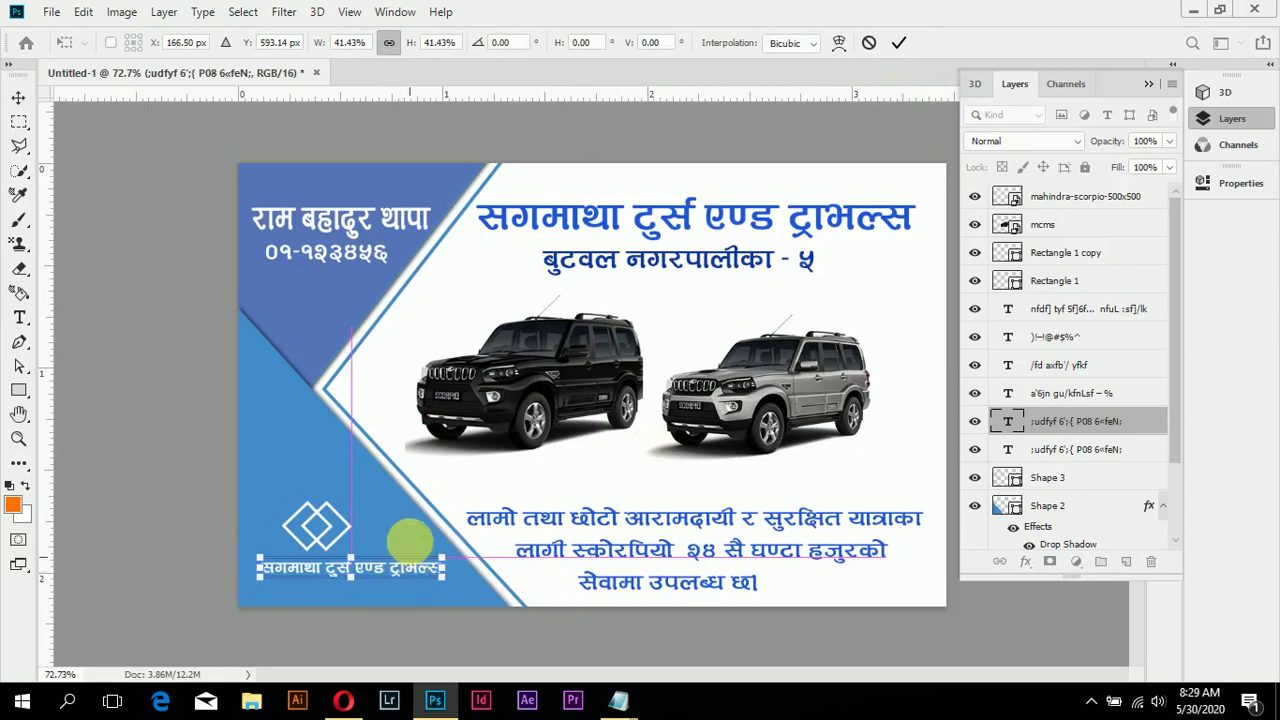
Step: Select both diamonds and centre the logo above the small white company name
click(18, 97)
key(ctrl+0)
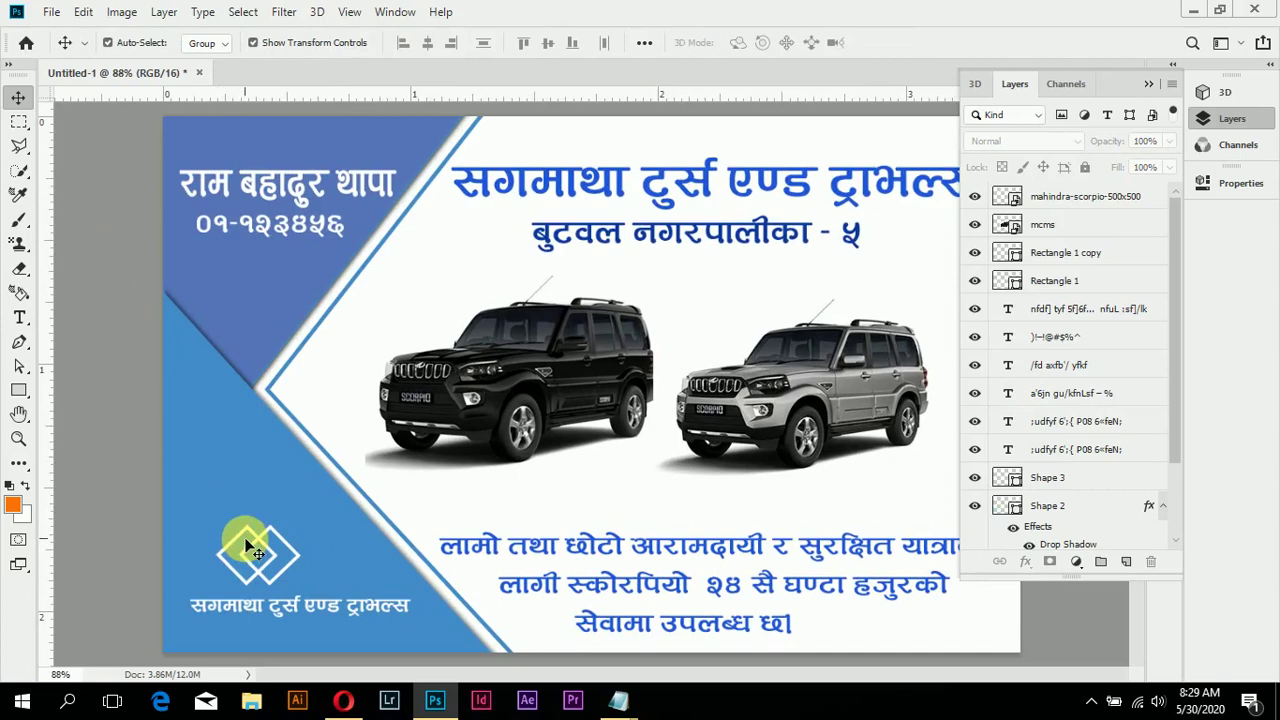
click(256, 545)
mouse_move(256, 543)
mouse_down()
mouse_move(220, 558)
mouse_move(279, 543)
mouse_up()
shift+click(1057, 290)
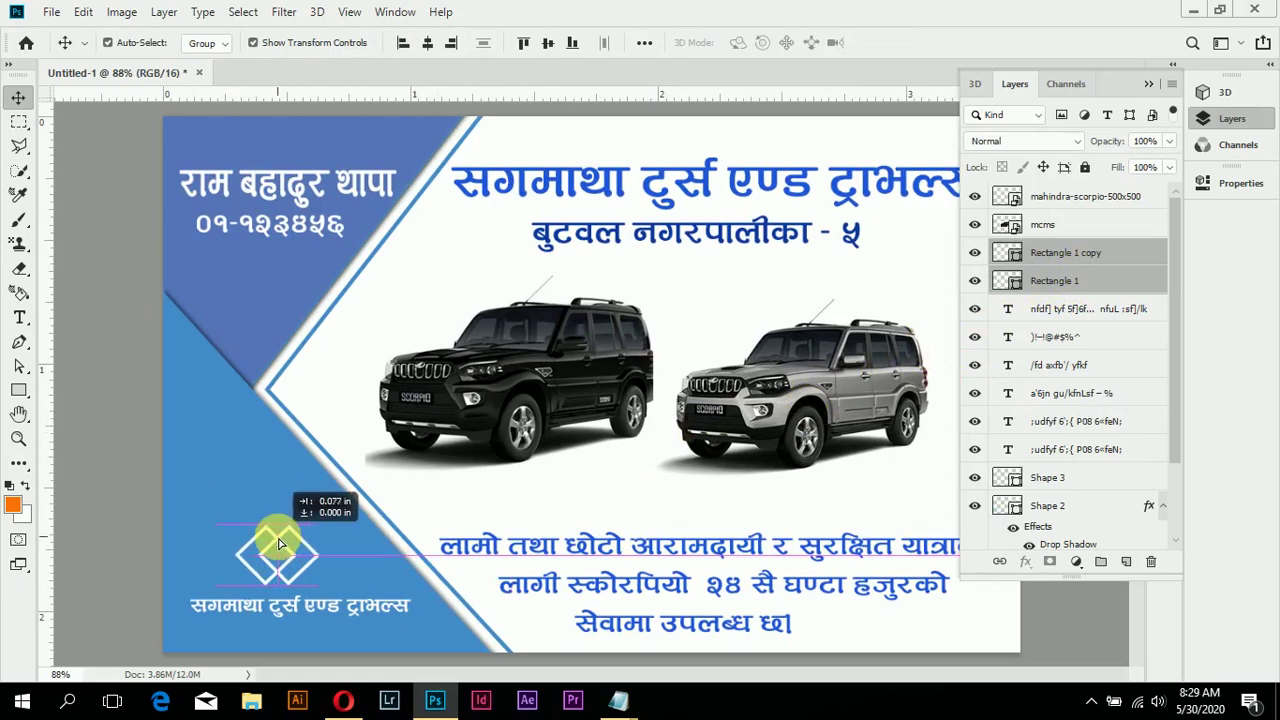
drag(279, 543, 287, 546)
click(400, 508)
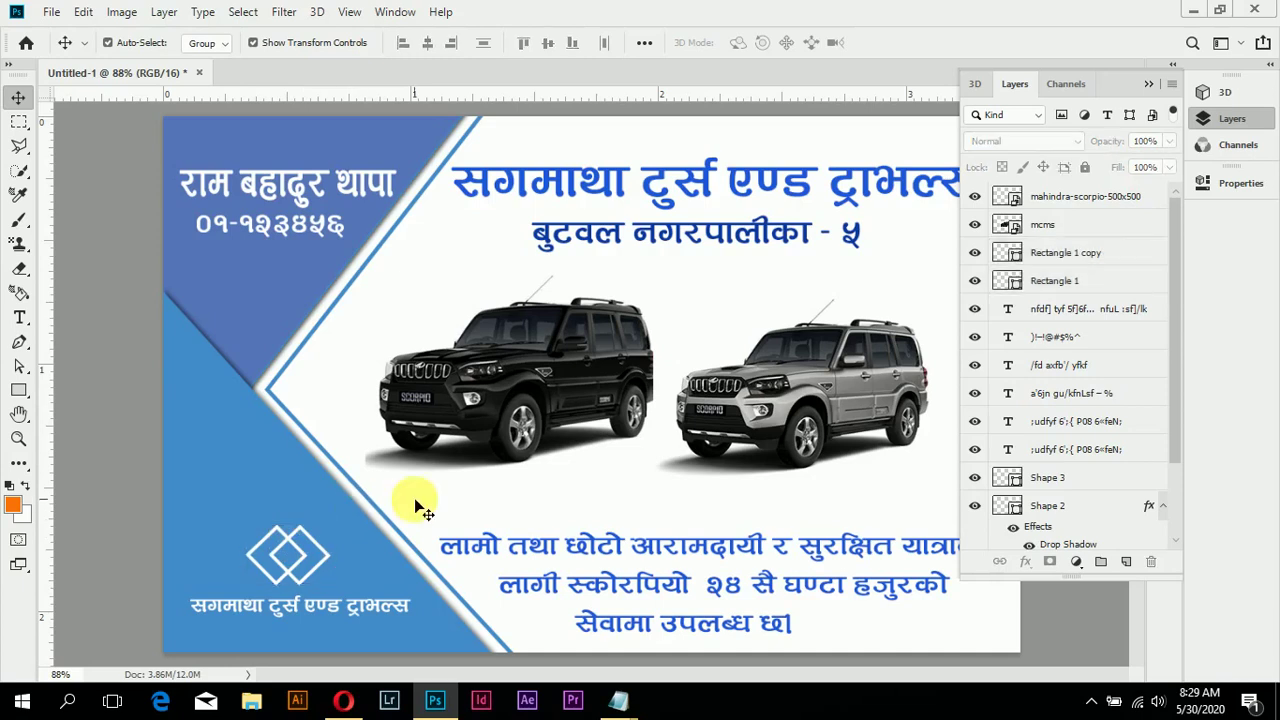
Step: Review the finished card layout and select the three-line bottom text
scroll(480, 515, down, 5)
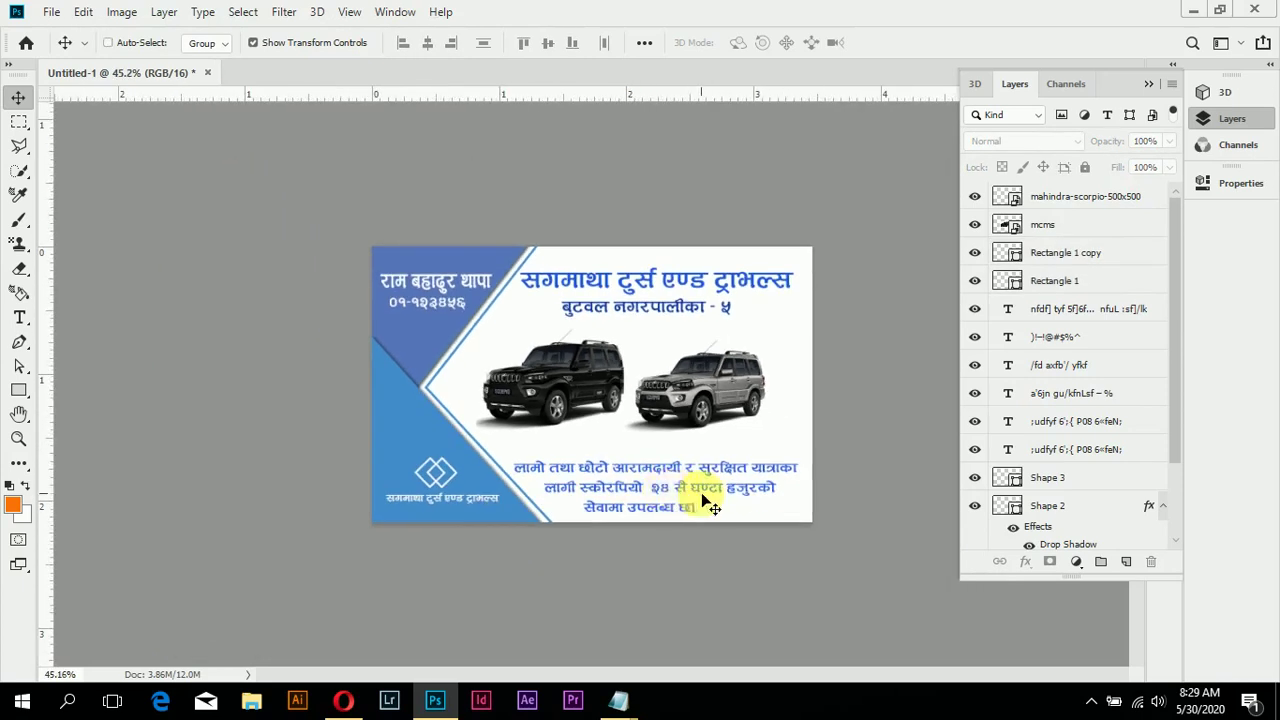
key(ctrl)
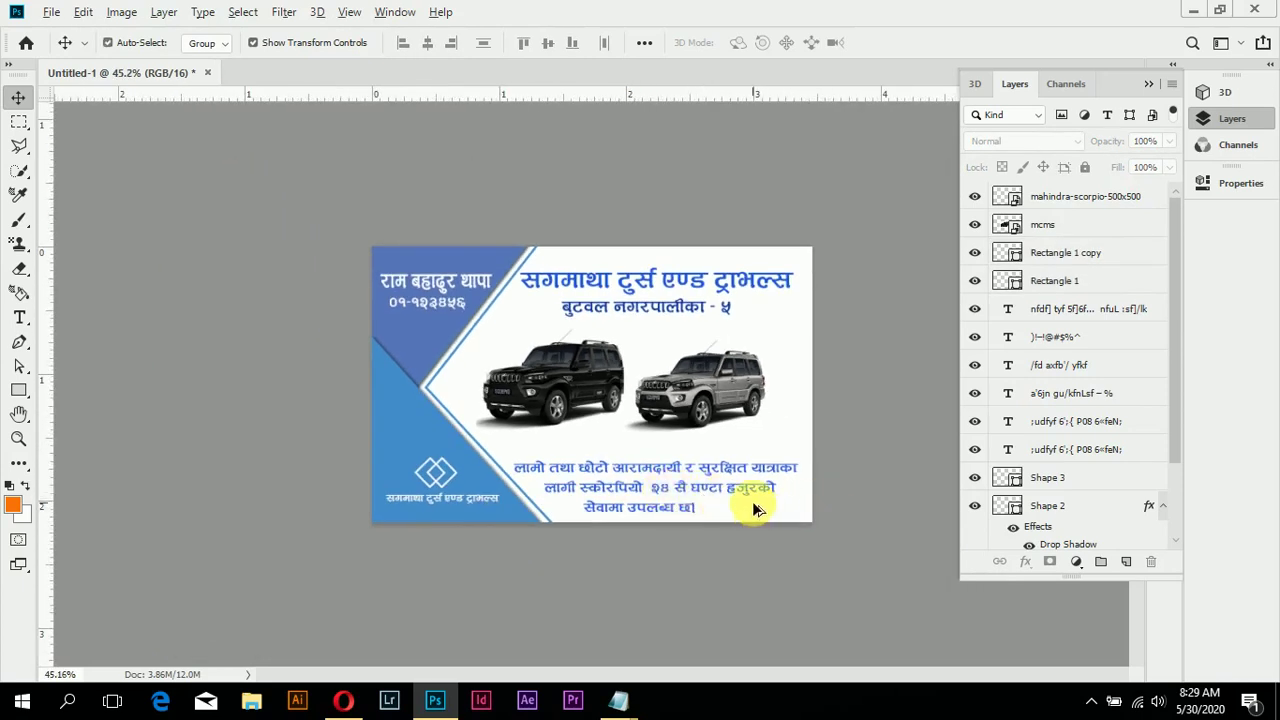
scroll(745, 495, down, 3)
scroll(730, 470, down, 3)
scroll(641, 481, up, 1)
scroll(641, 481, up, 3)
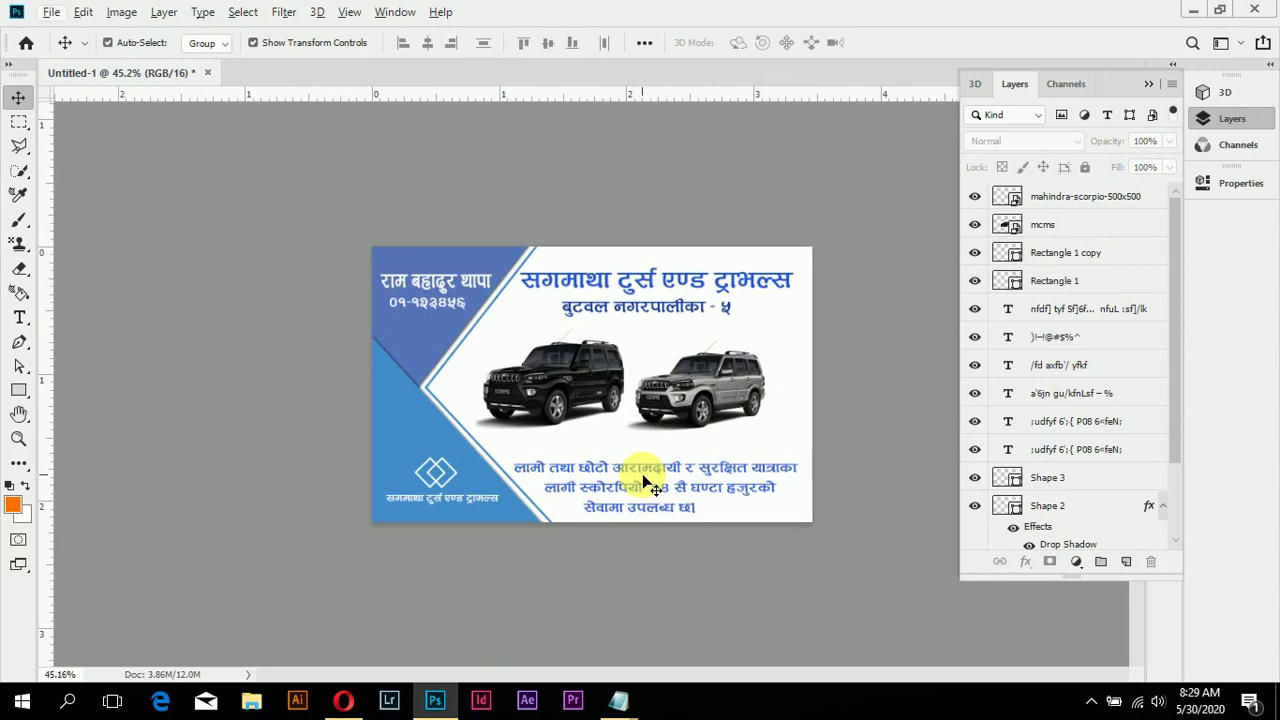
scroll(700, 552, up, 1)
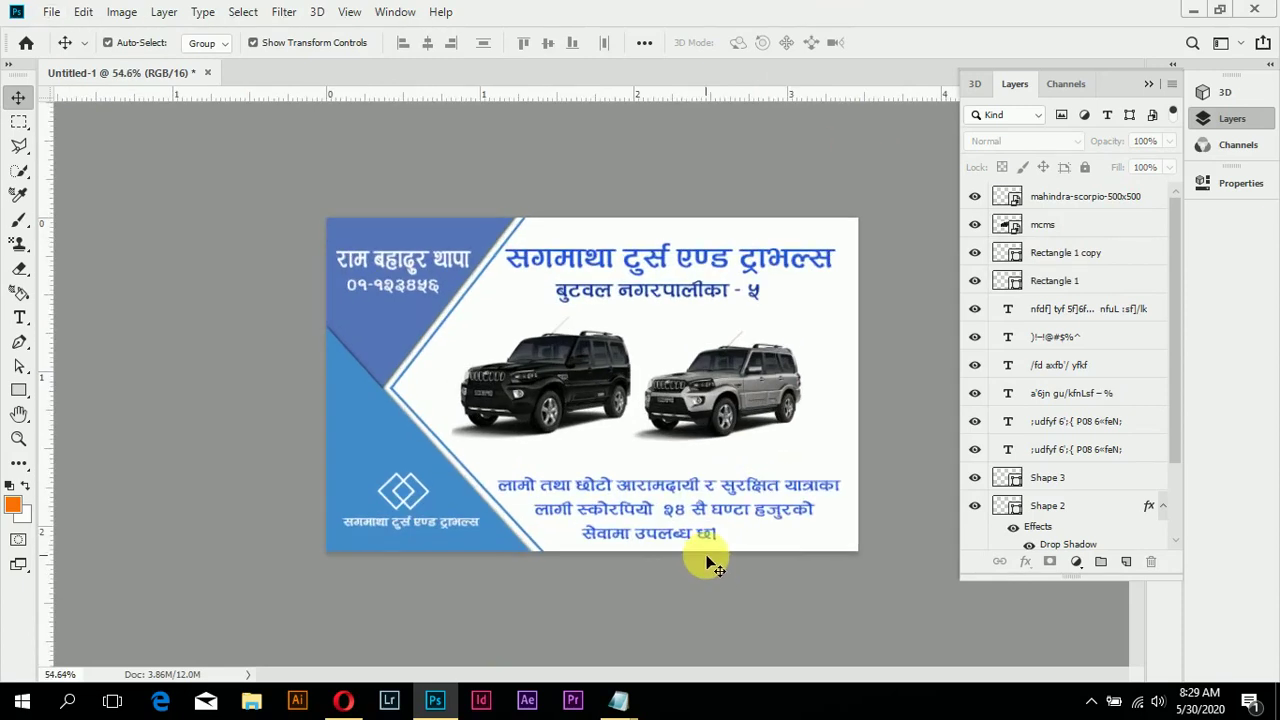
scroll(712, 545, up, 2)
click(710, 535)
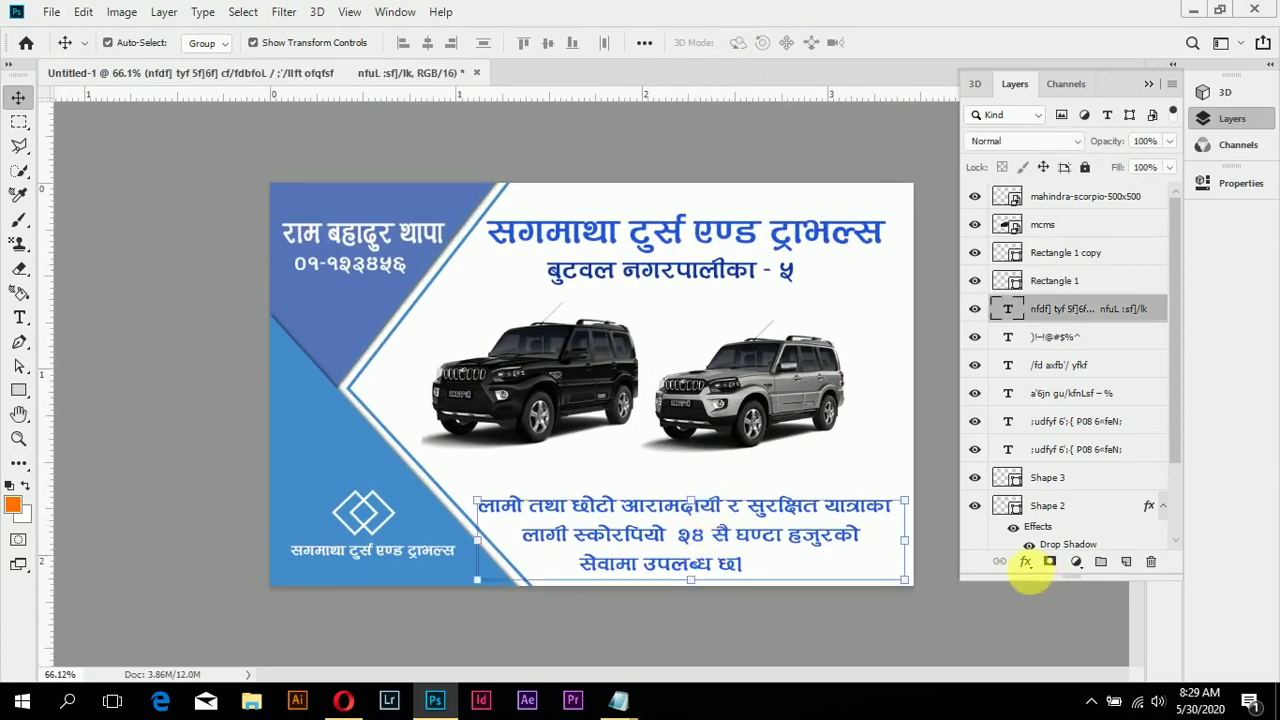
Step: Give the bottom text a drop shadow with 1 px distance, 1% spread and 2 px size
click(1025, 561)
click(1045, 559)
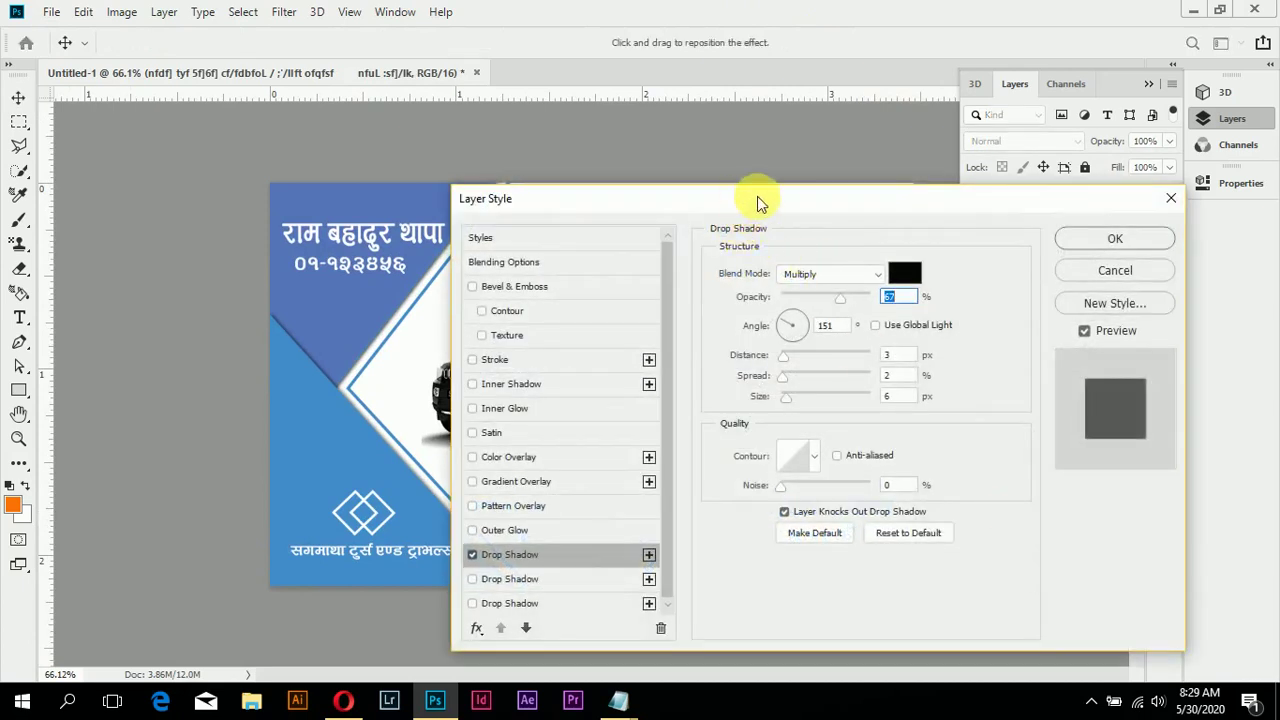
drag(757, 194, 1008, 304)
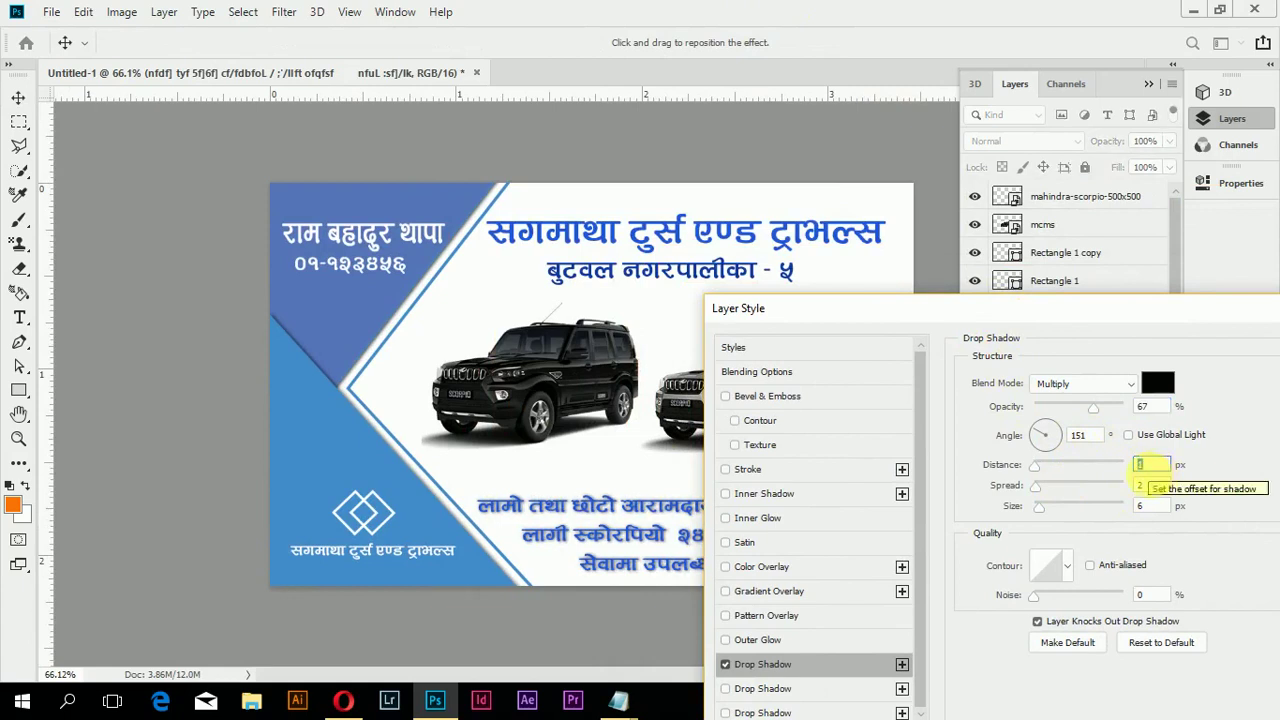
text(1)
key(Tab)
text(1)
key(Tab)
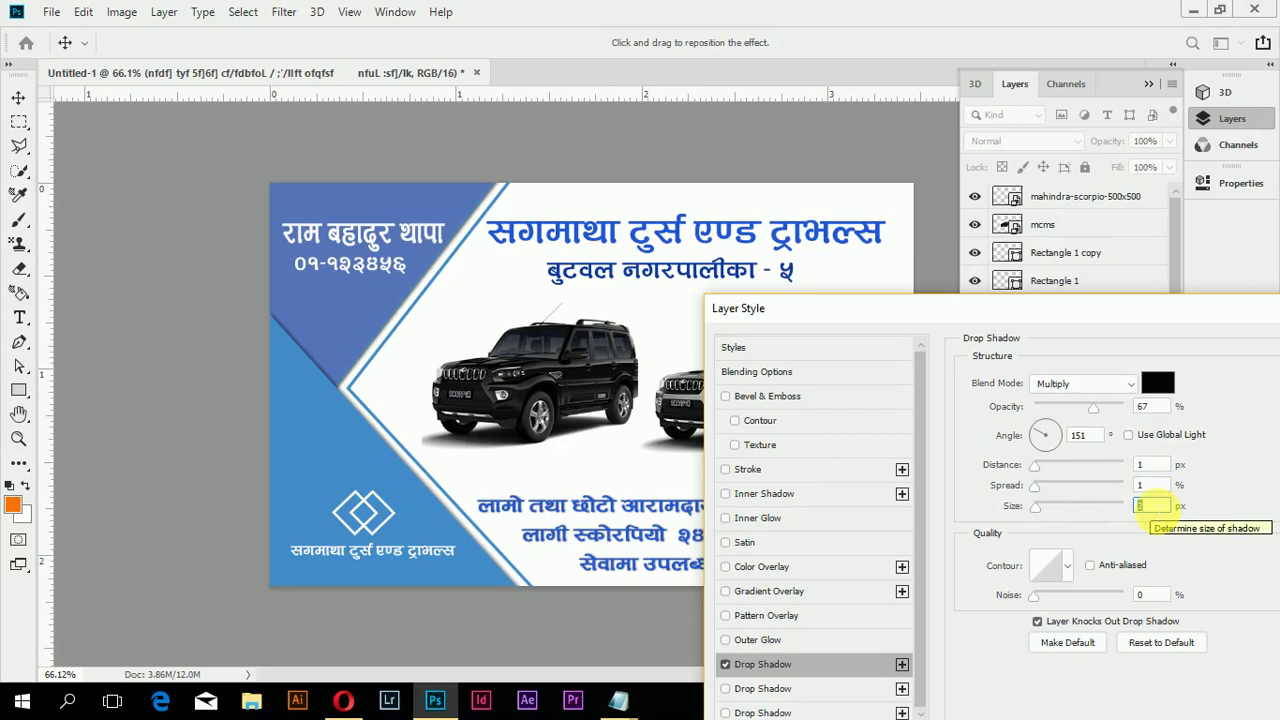
mouse_move(1150, 308)
mouse_down()
mouse_move(1146, 650)
mouse_move(735, 380)
mouse_up()
click(920, 402)
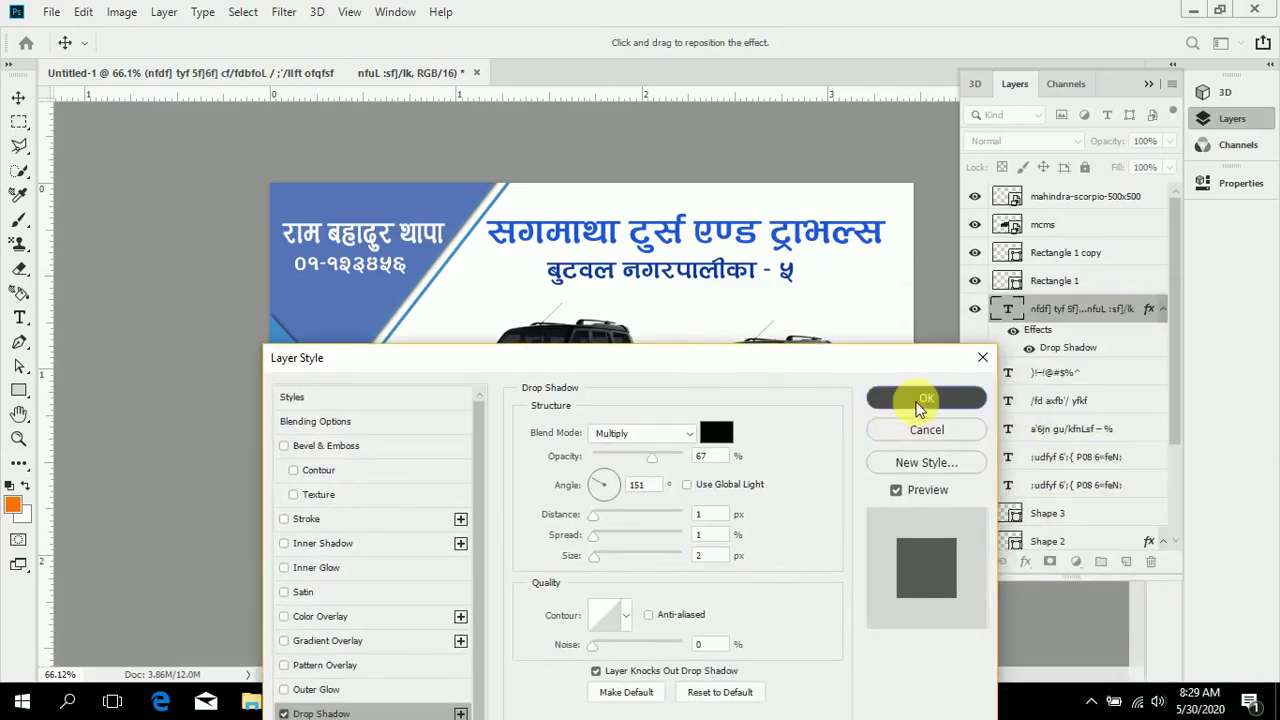
click(750, 222)
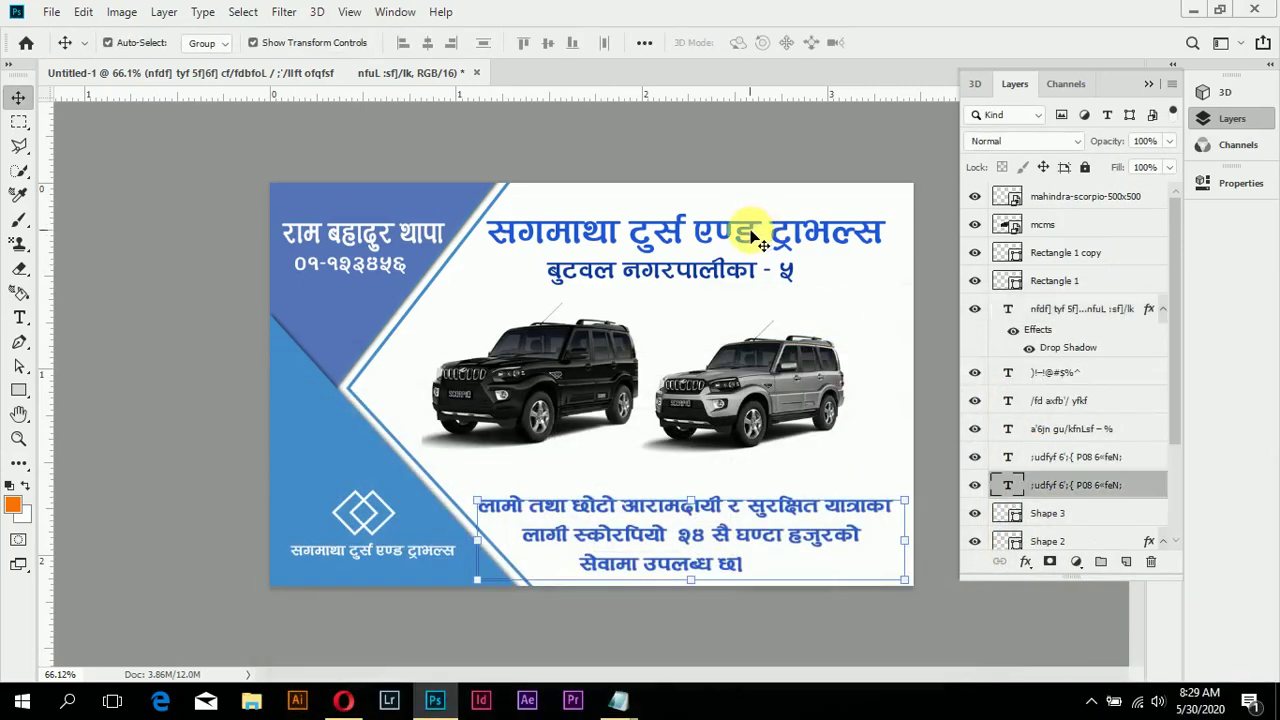
Step: Add a drop shadow to the blue company-name heading: opacity 68%, distance 2 px, spread 2%, size raised by one
click(1025, 562)
click(1062, 555)
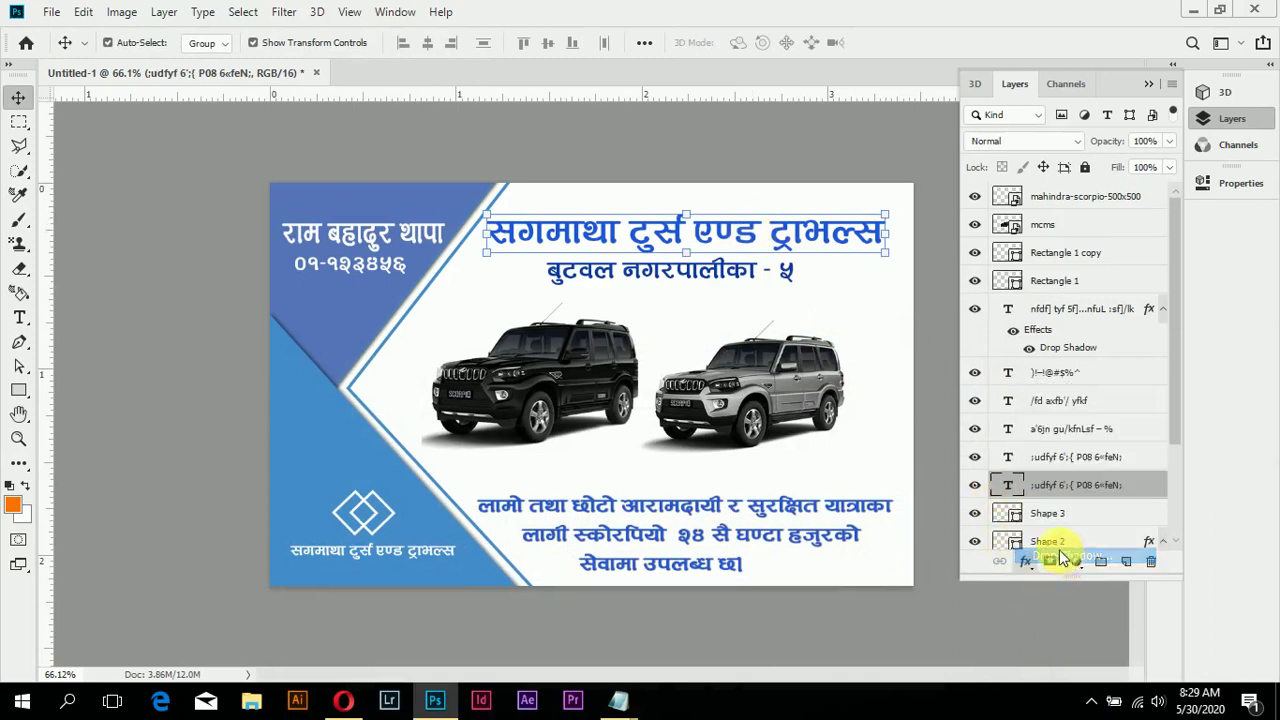
drag(743, 222, 934, 452)
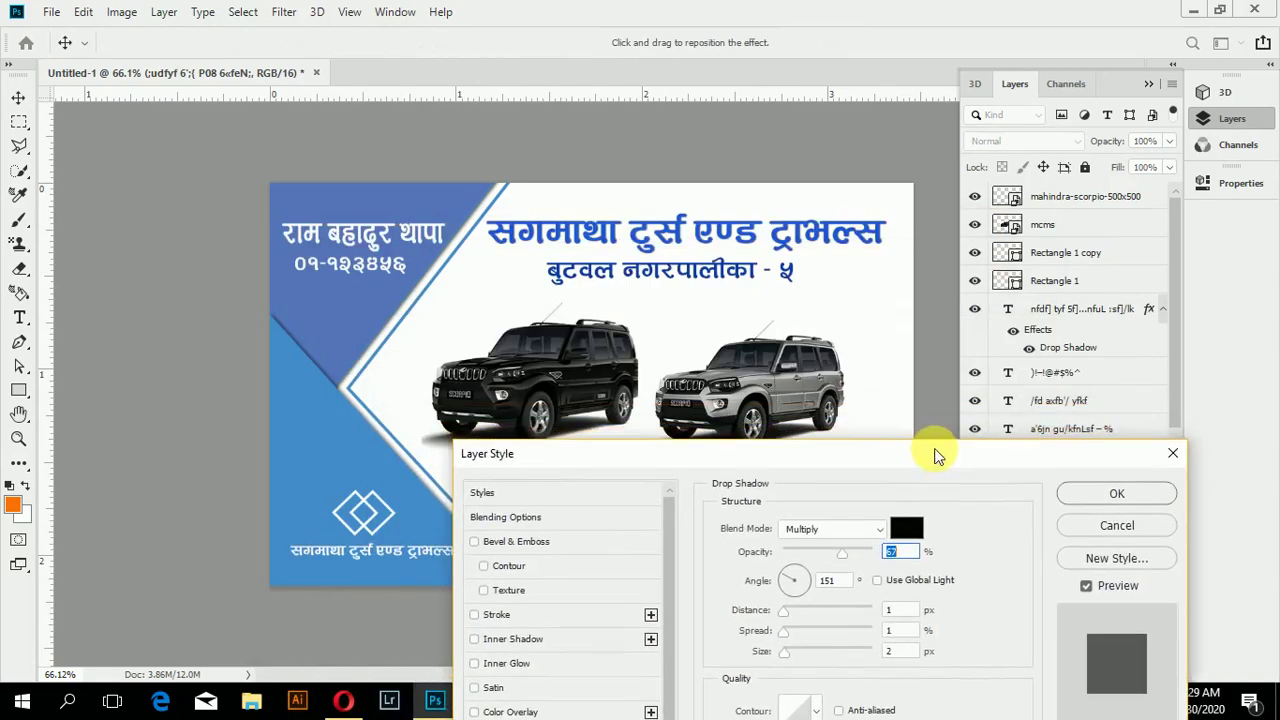
key(Up)
key(Up)
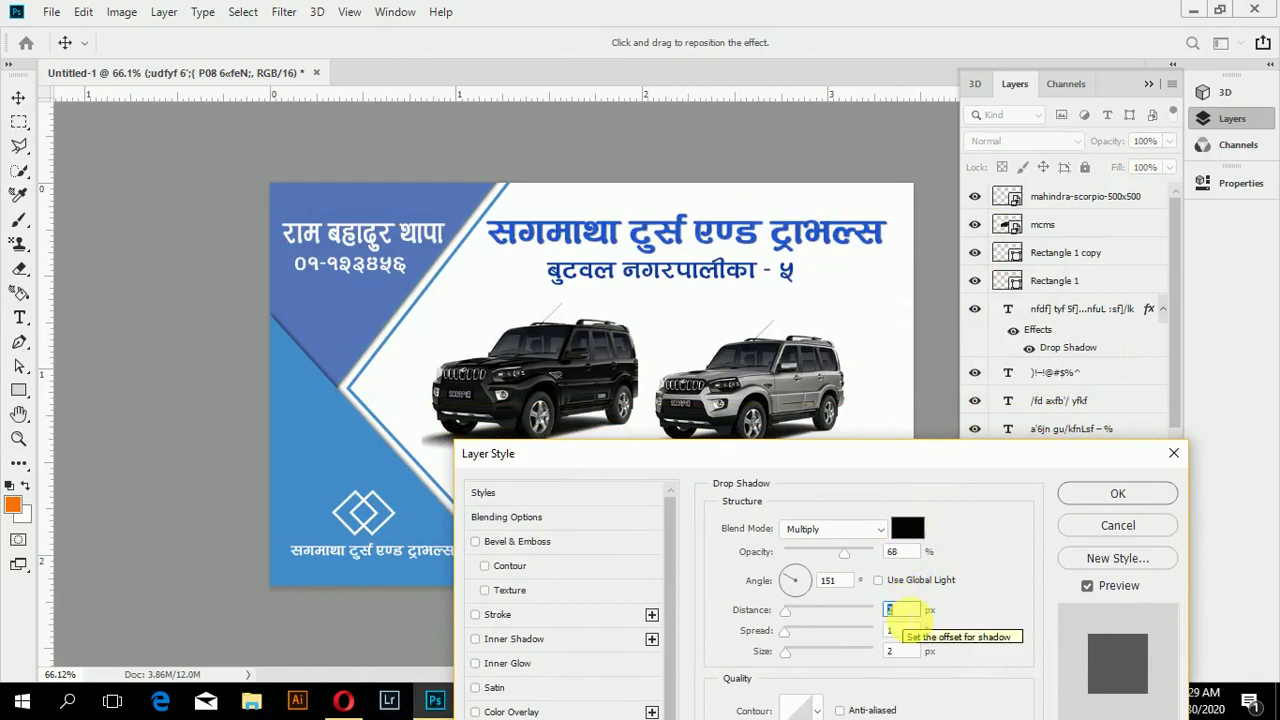
click(903, 630)
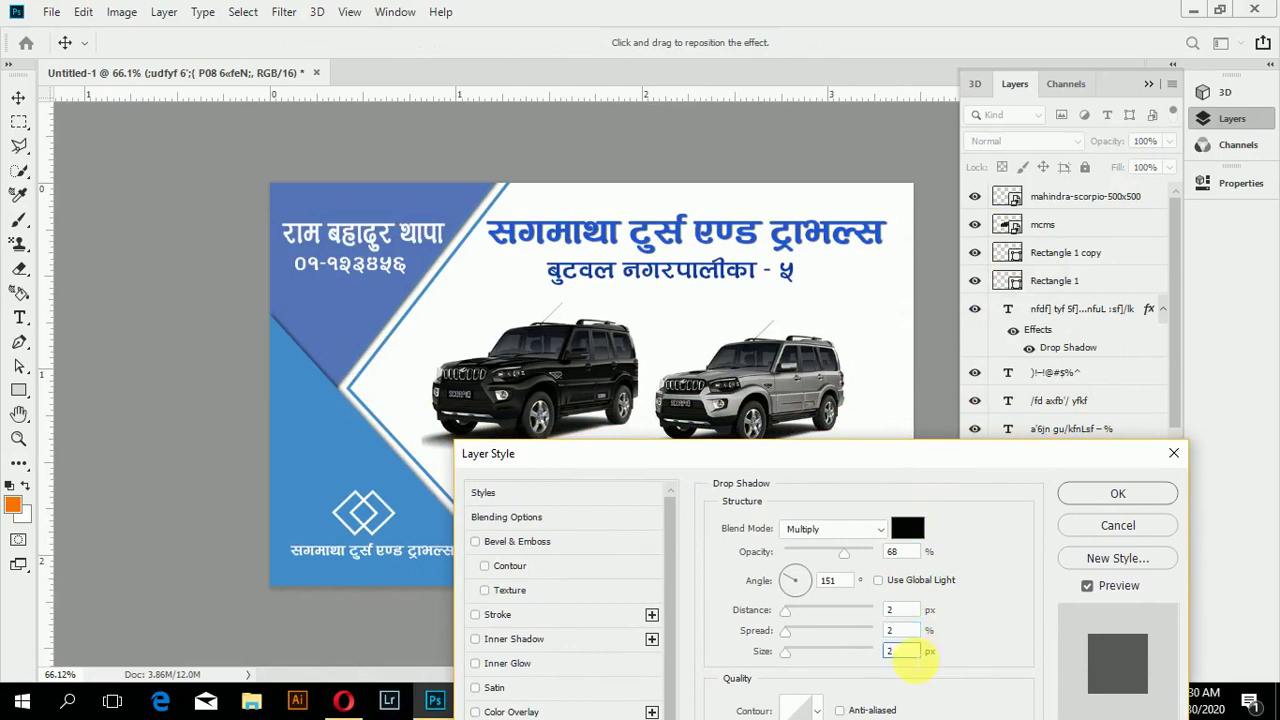
key(Up)
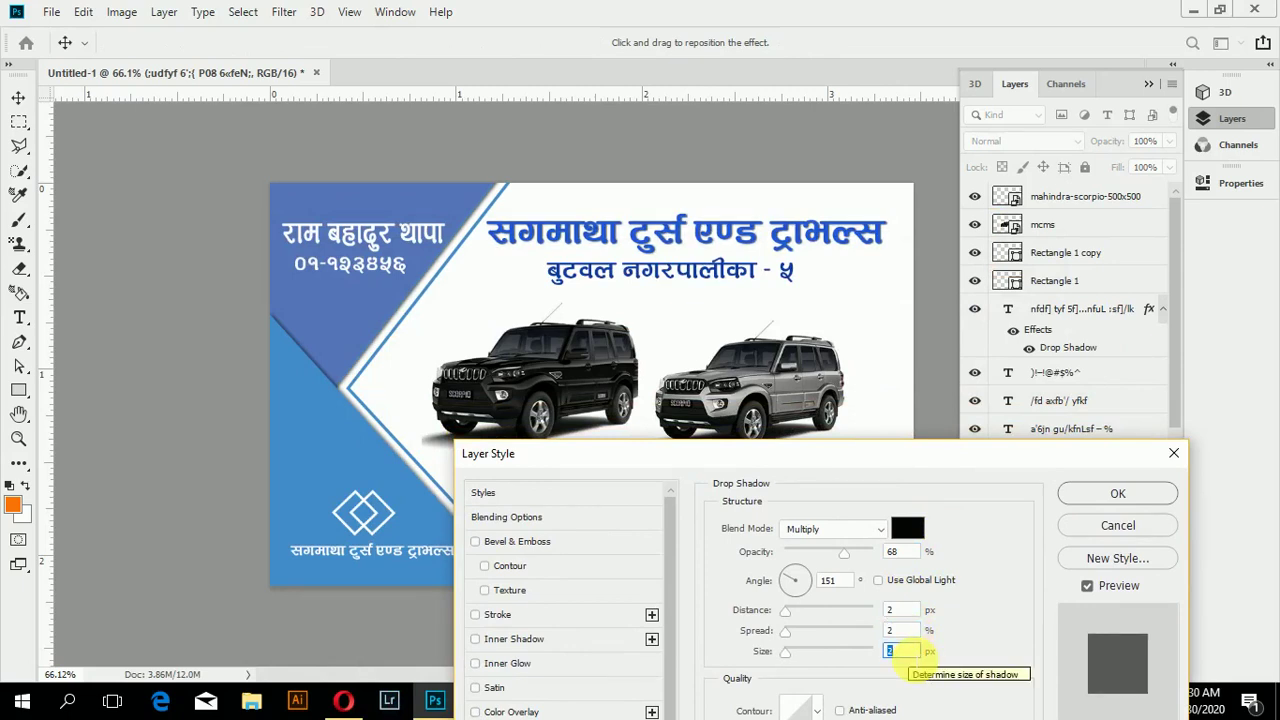
click(1143, 505)
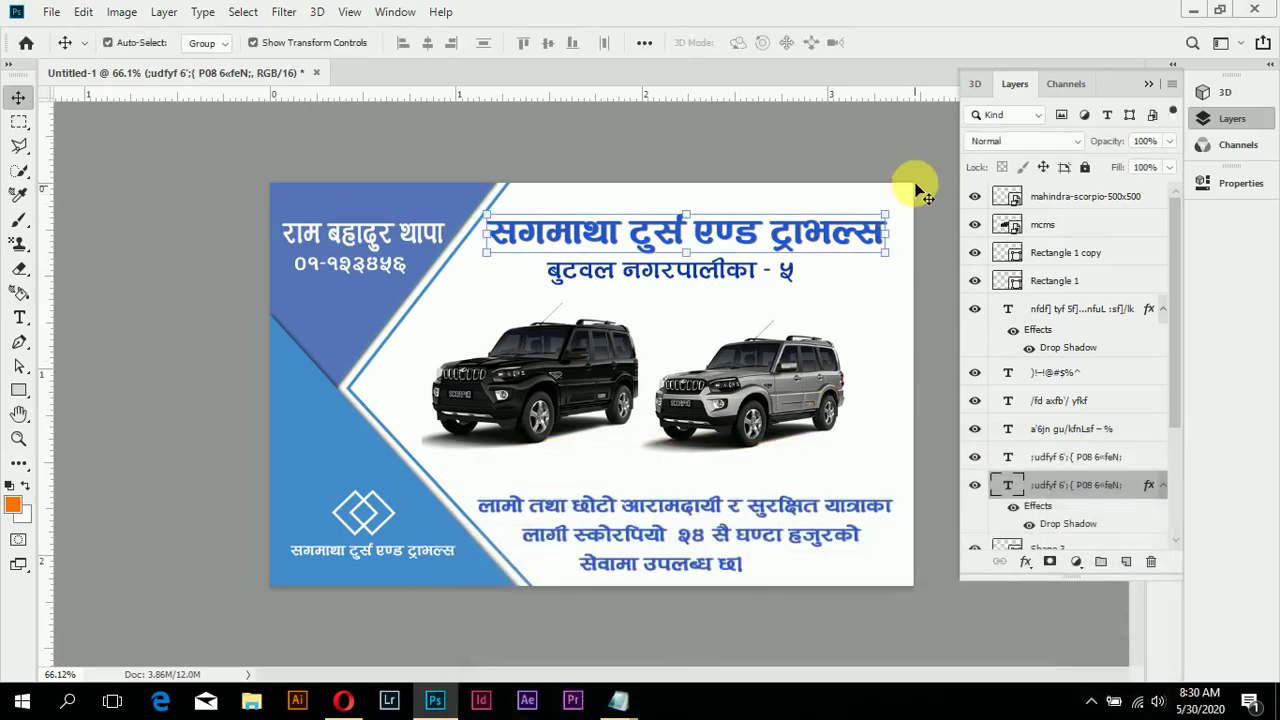
scroll(790, 445, down, 1)
scroll(783, 438, down, 3)
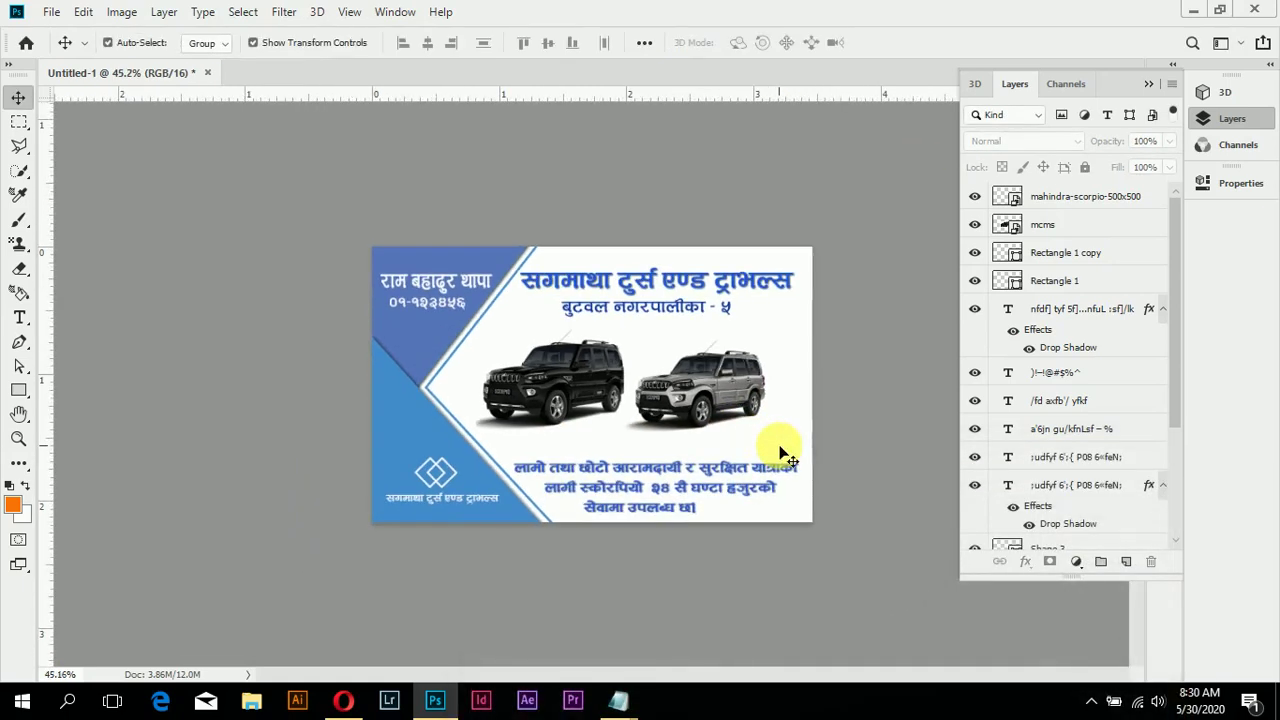